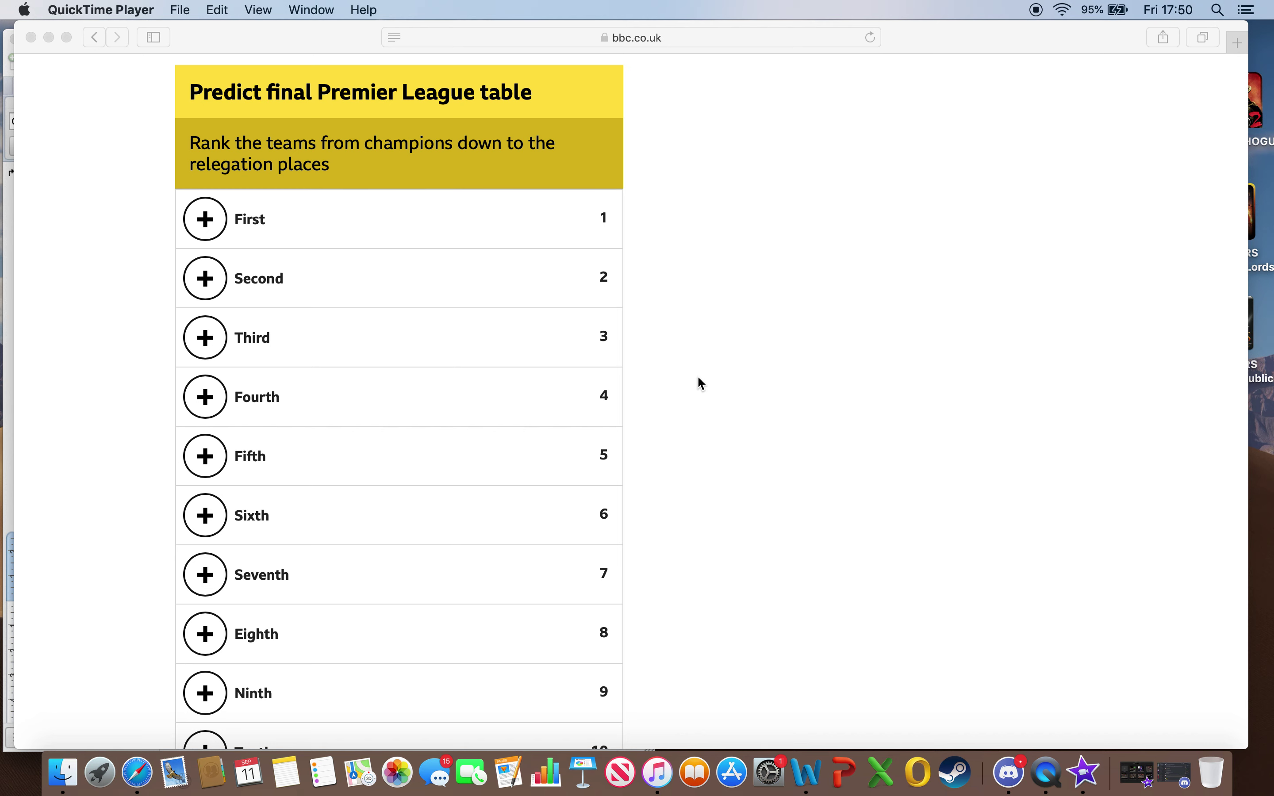
Bring the browser forward and open the team choices for twentieth place
click(1047, 783)
scroll(861, 356, down, 12)
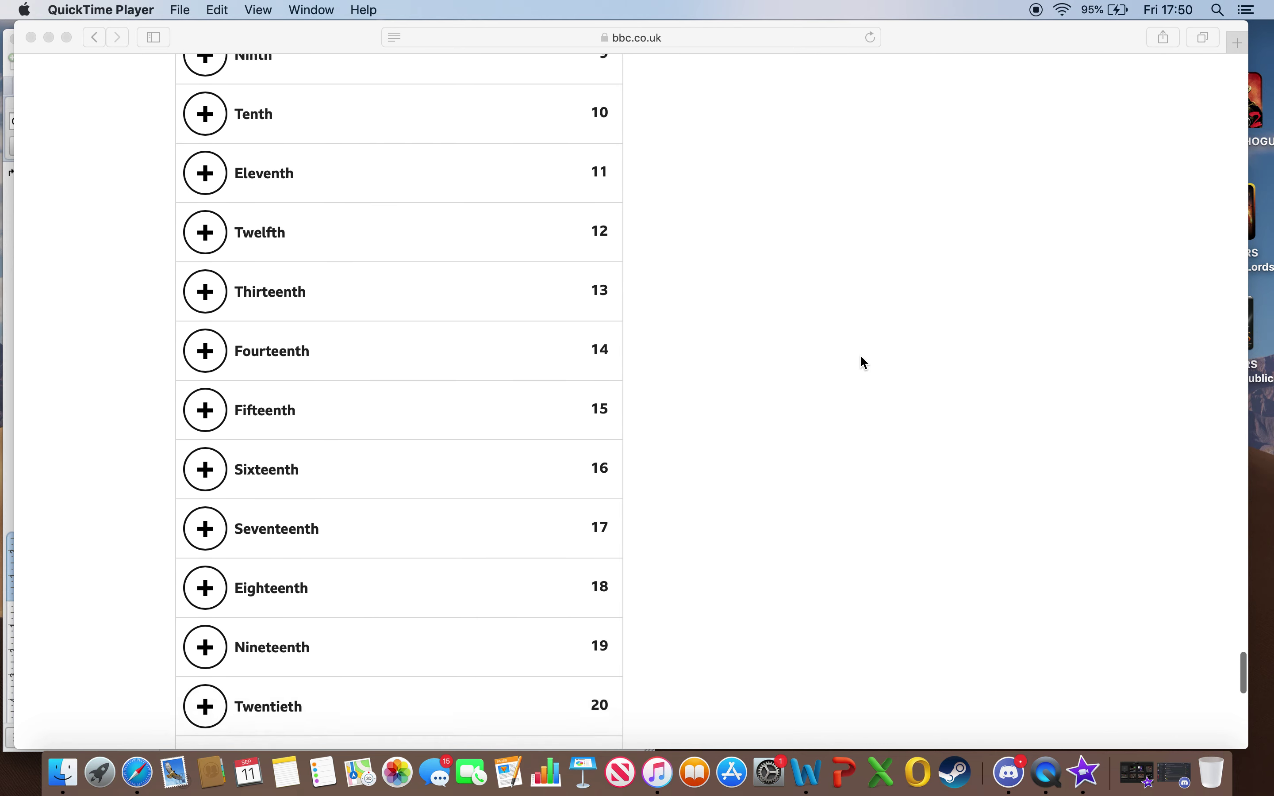
scroll(861, 357, up, 10)
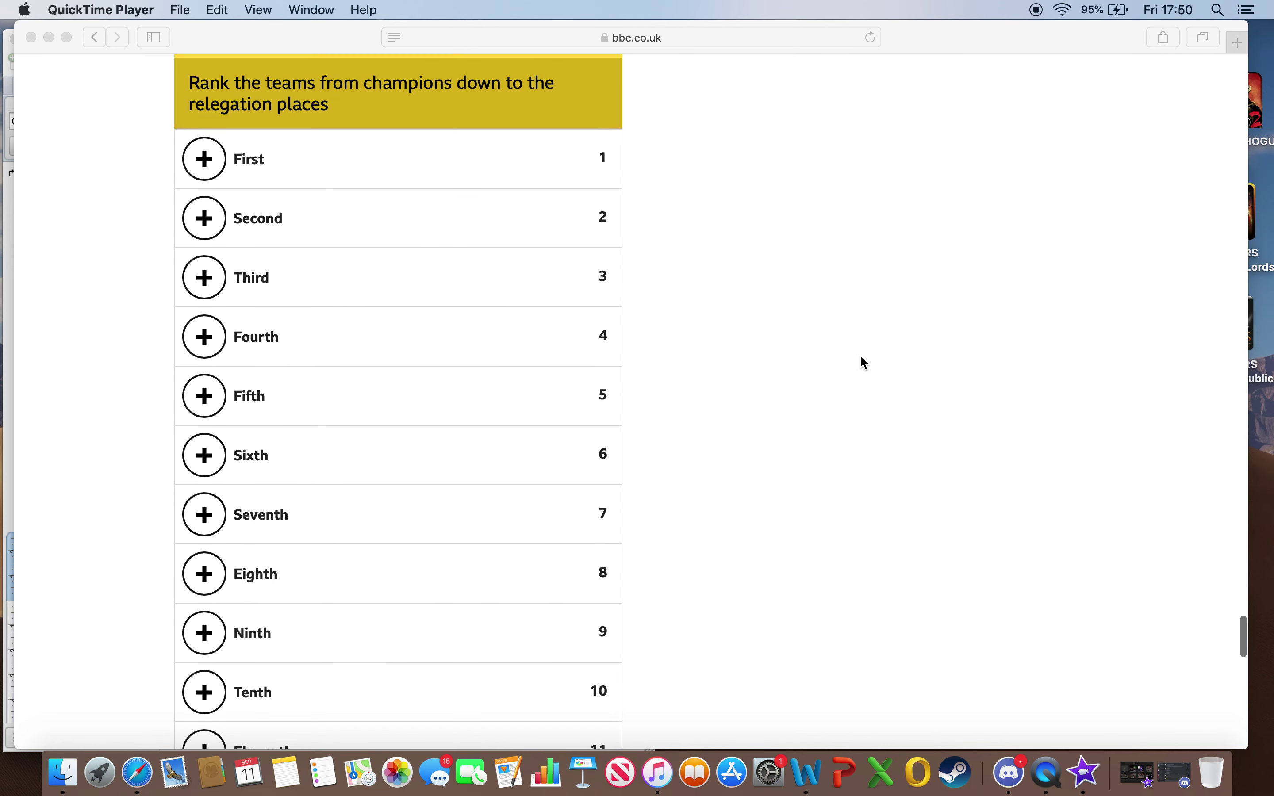
scroll(860, 357, down, 4)
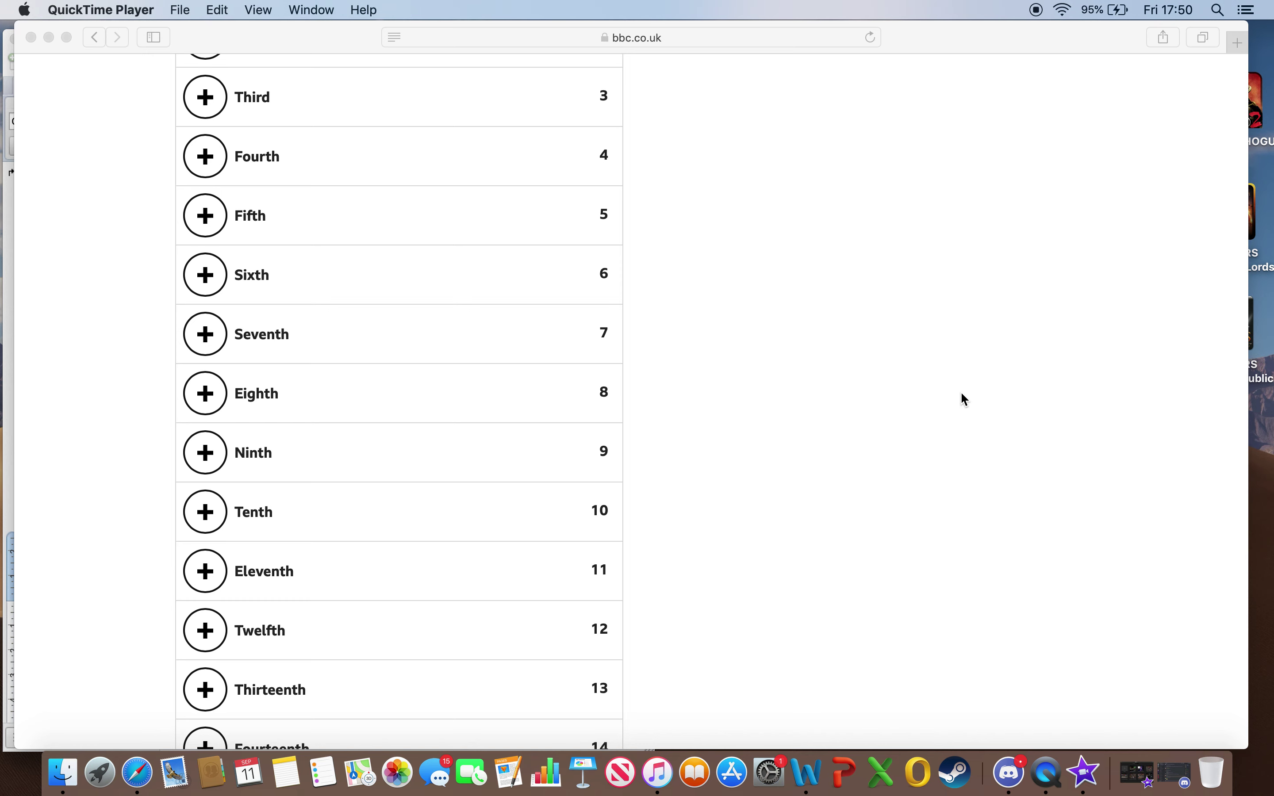
scroll(961, 394, down, 10)
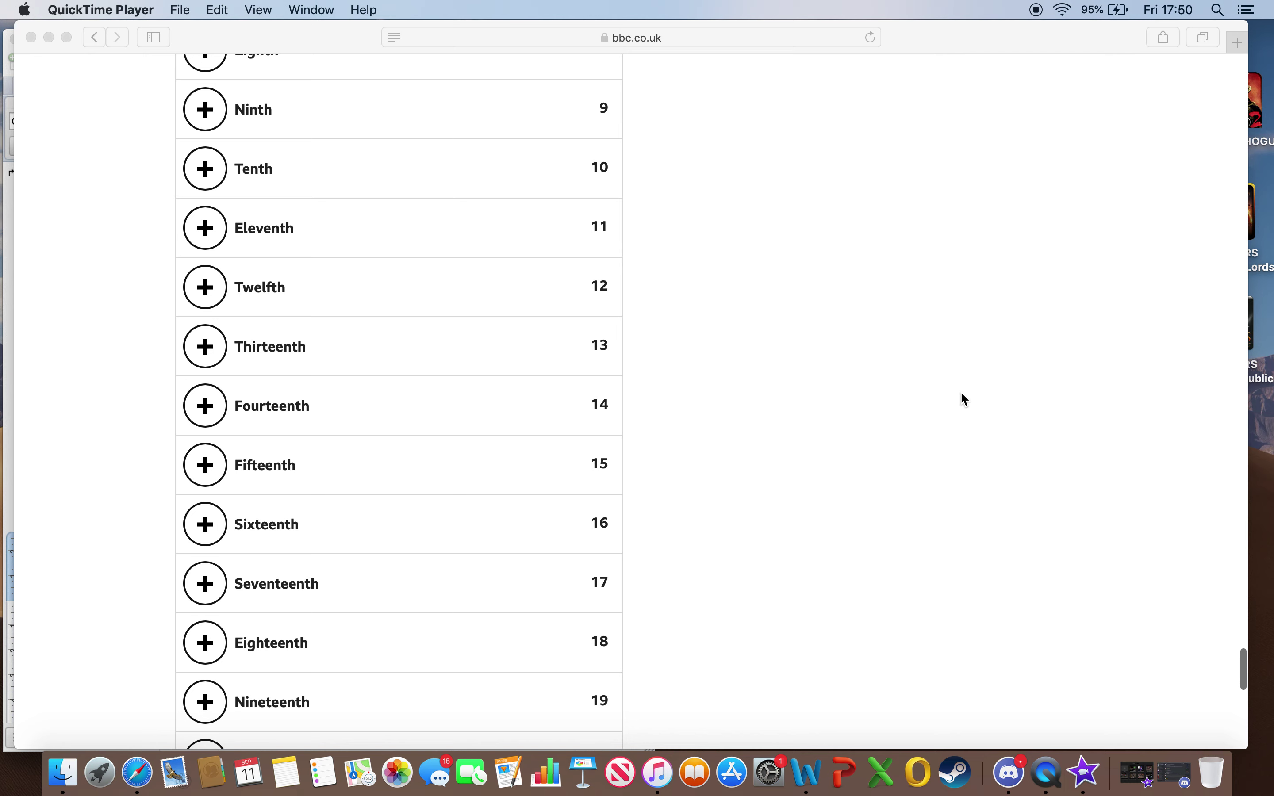
scroll(966, 400, down, 1)
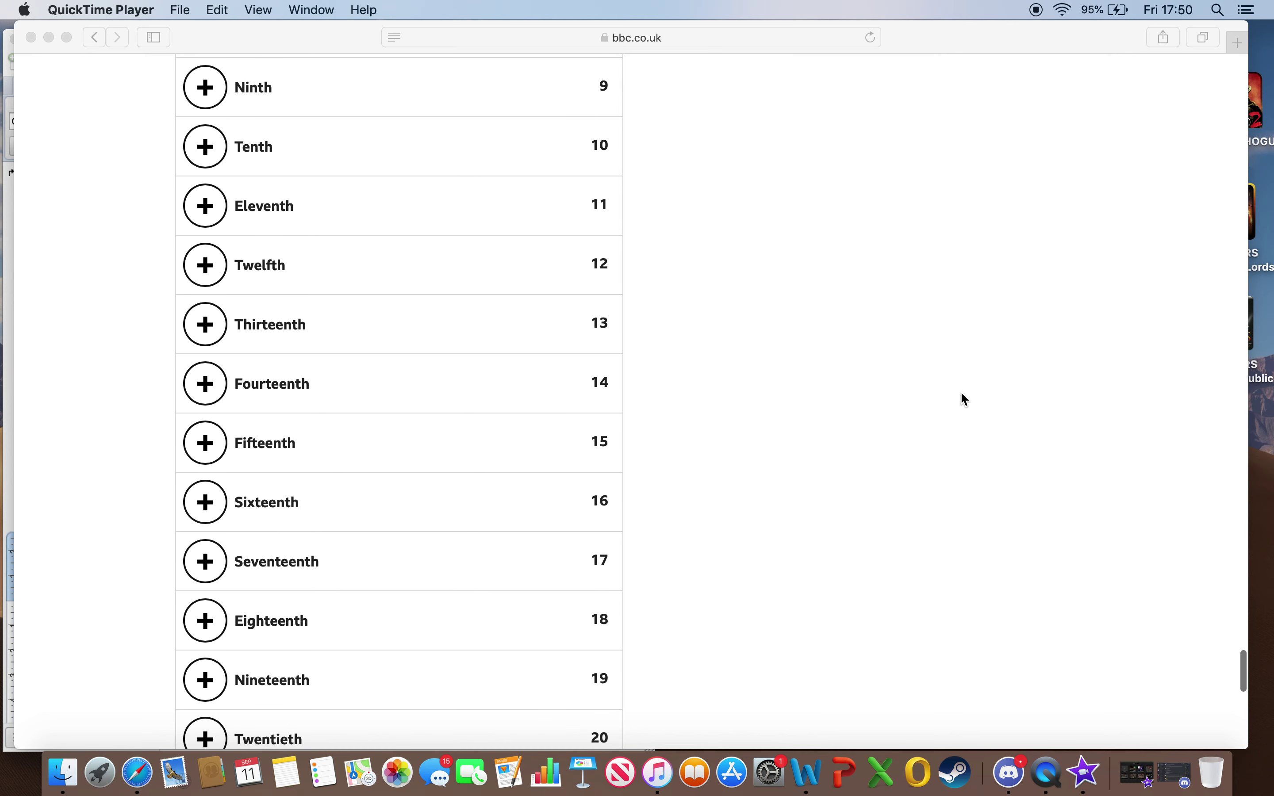
scroll(967, 400, down, 4)
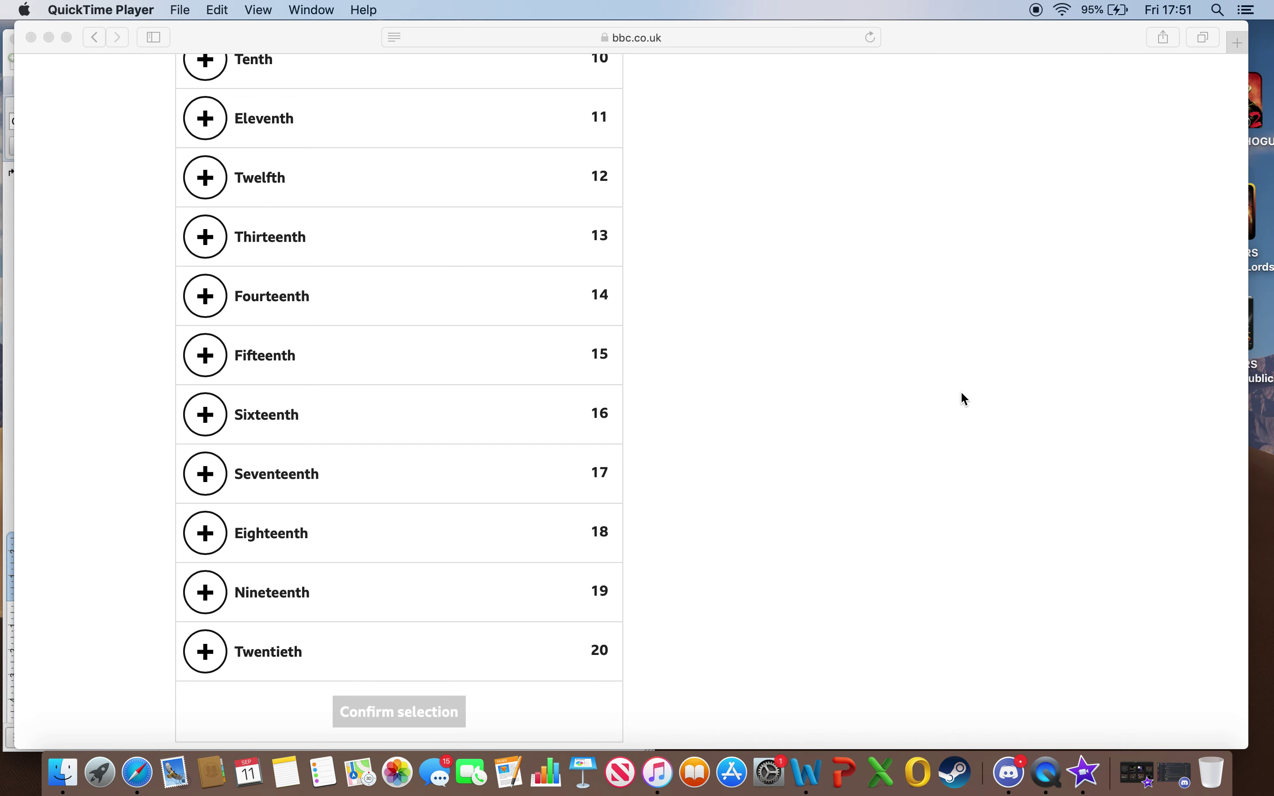
click(206, 661)
click(206, 660)
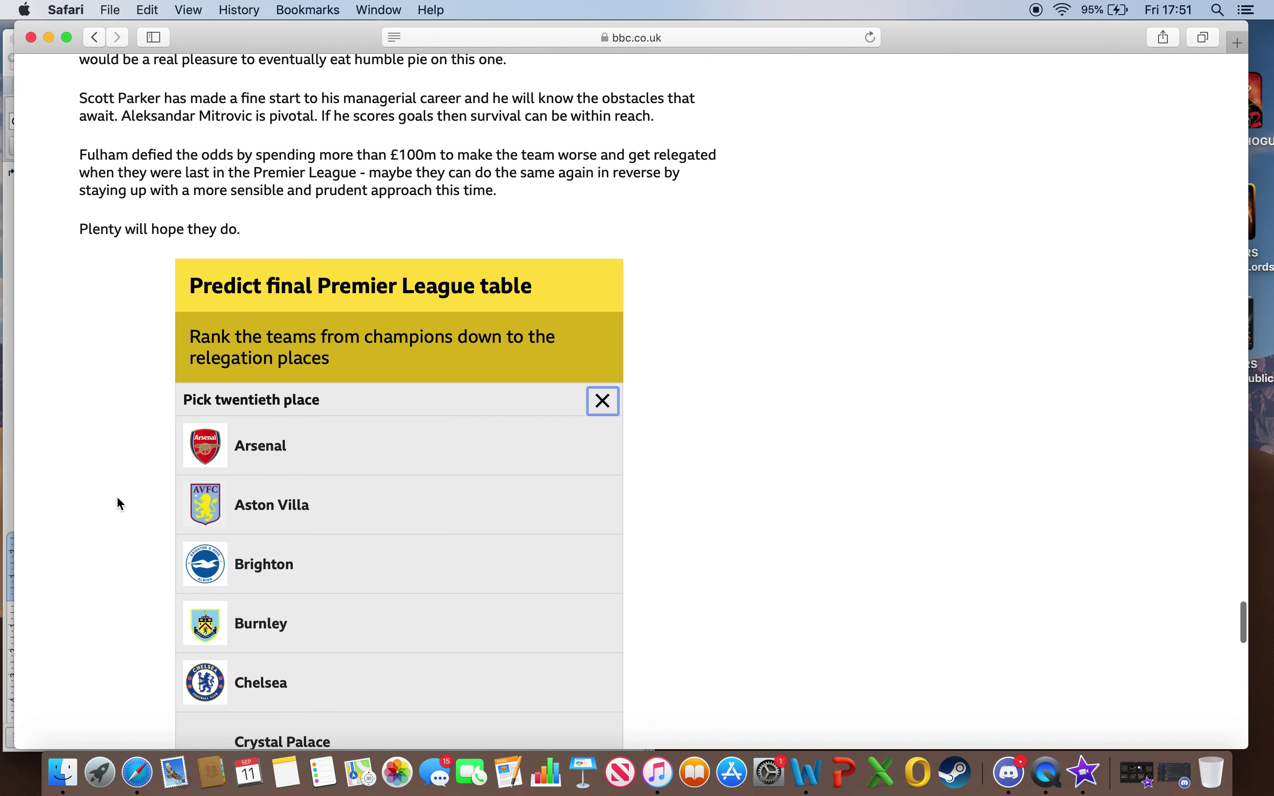
Choose West Brom from the list for twentieth place
scroll(117, 498, down, 8)
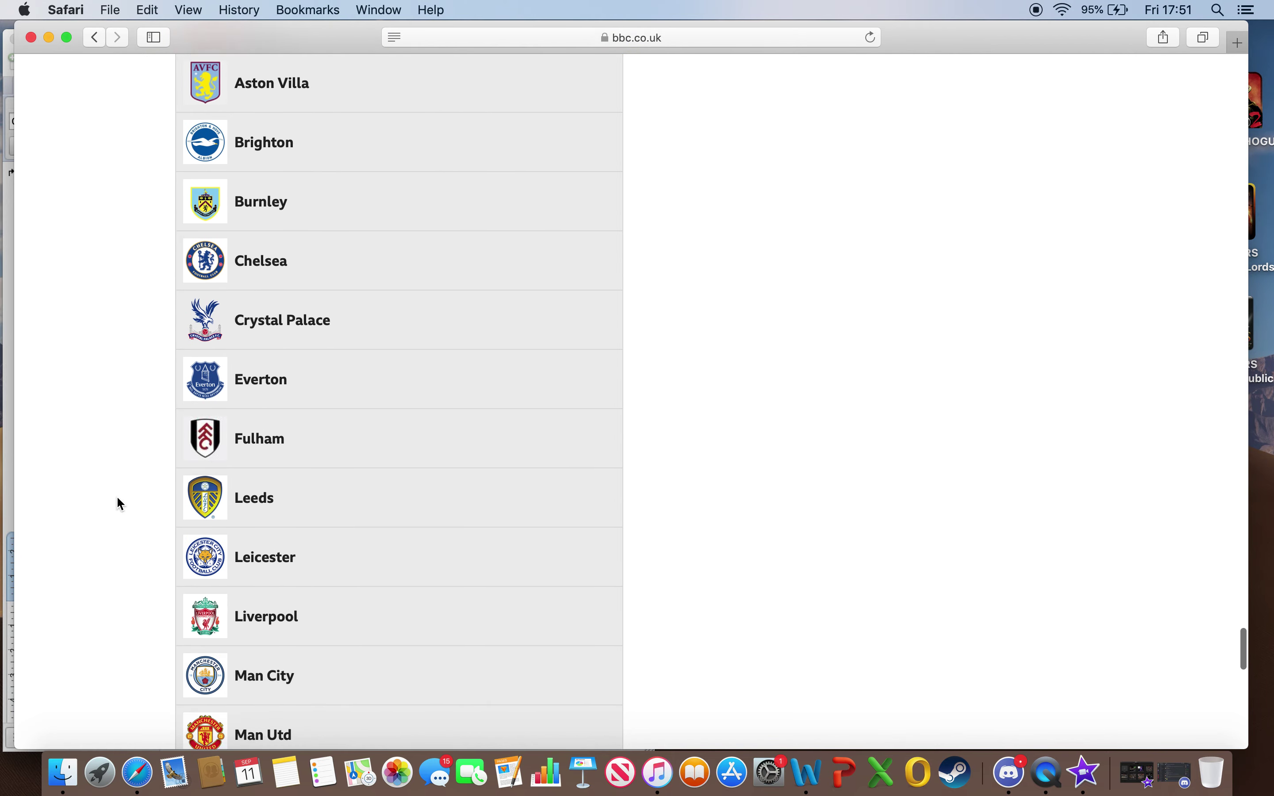
scroll(117, 504, down, 9)
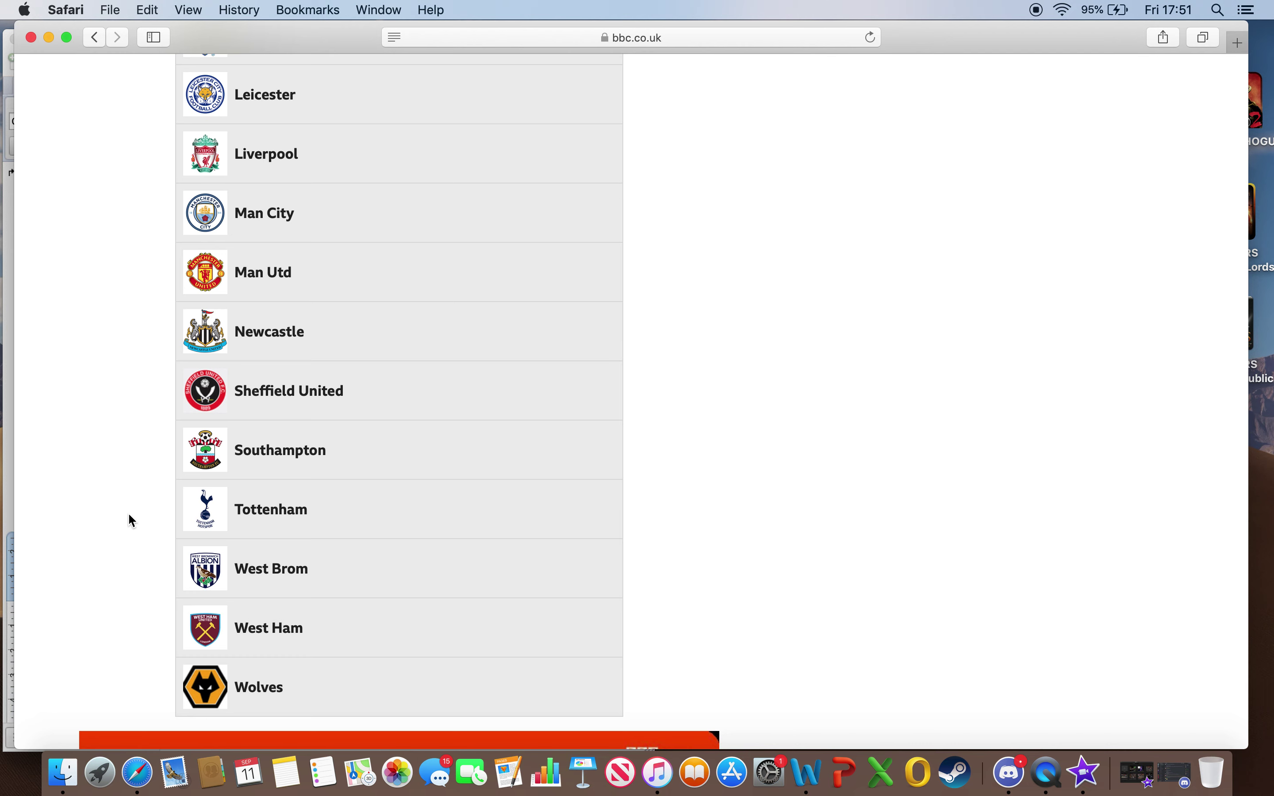
scroll(369, 517, up, 12)
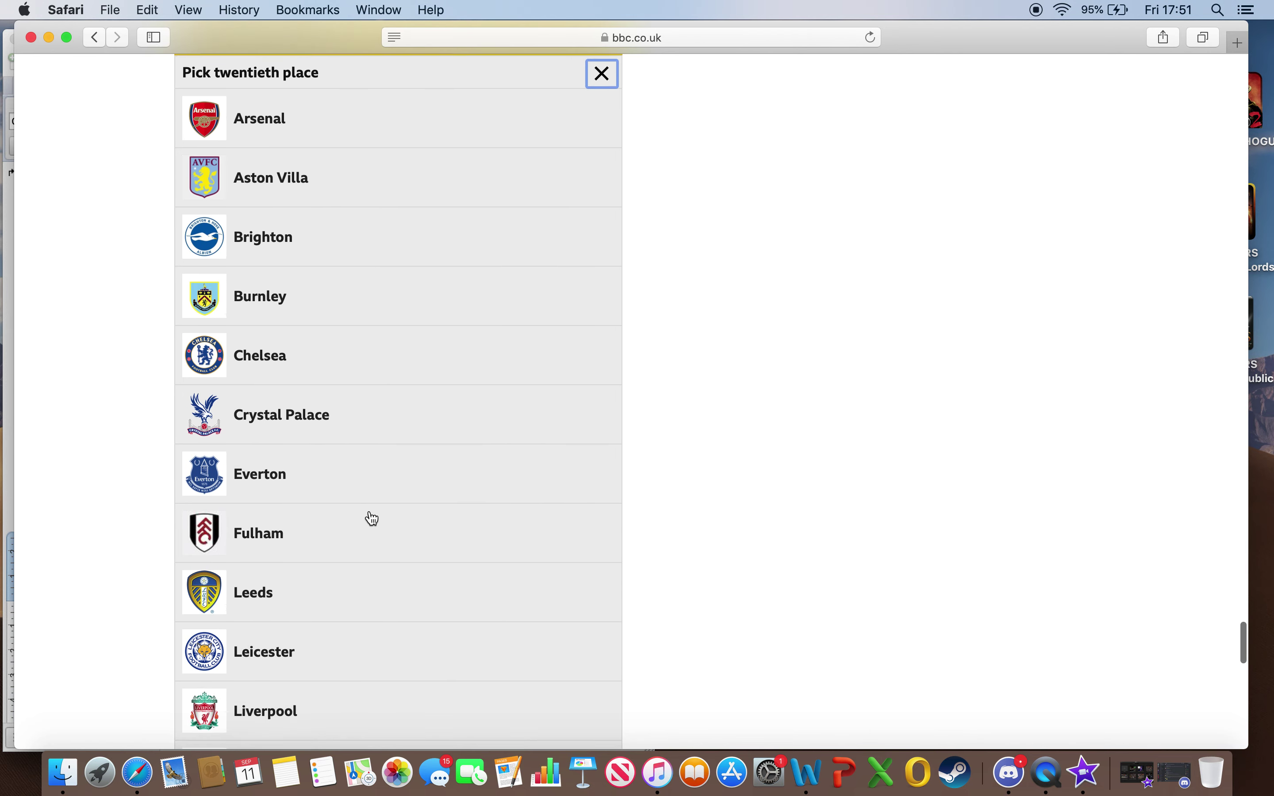
scroll(373, 519, down, 1)
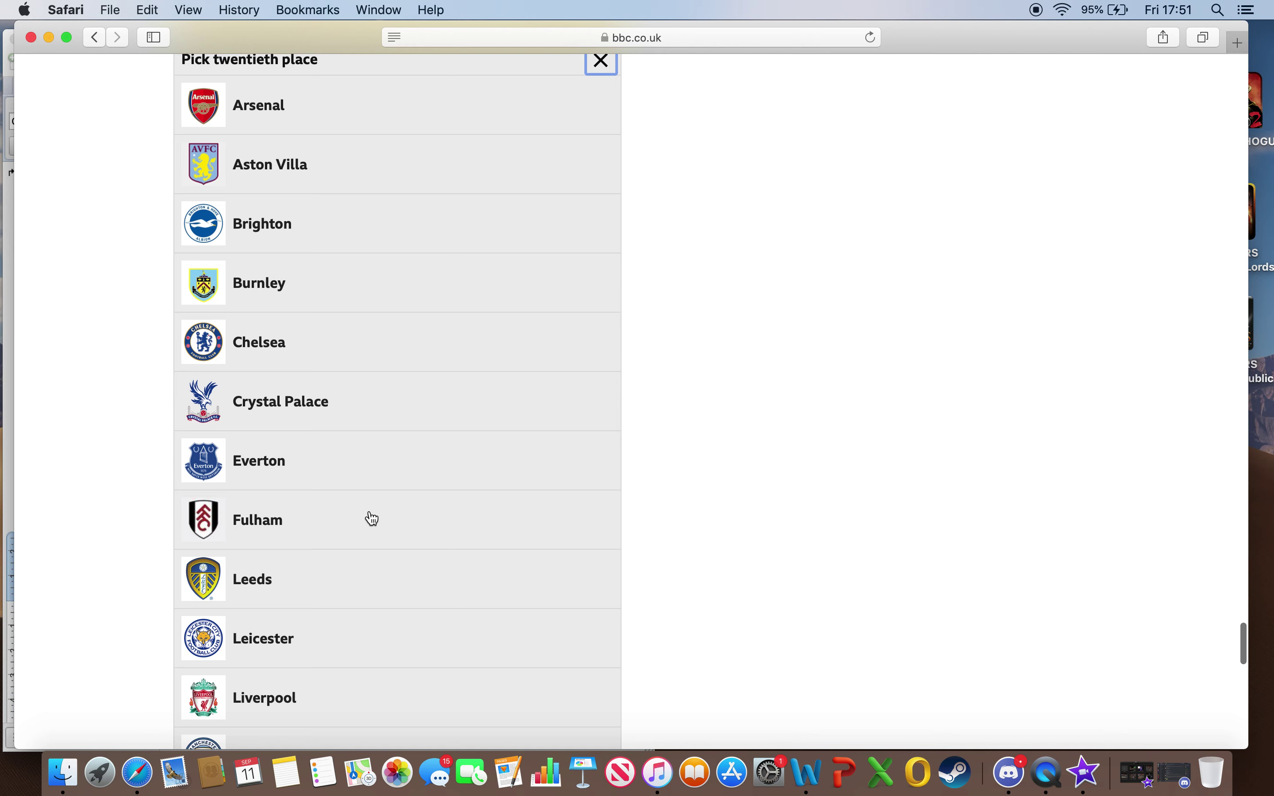
scroll(372, 519, down, 6)
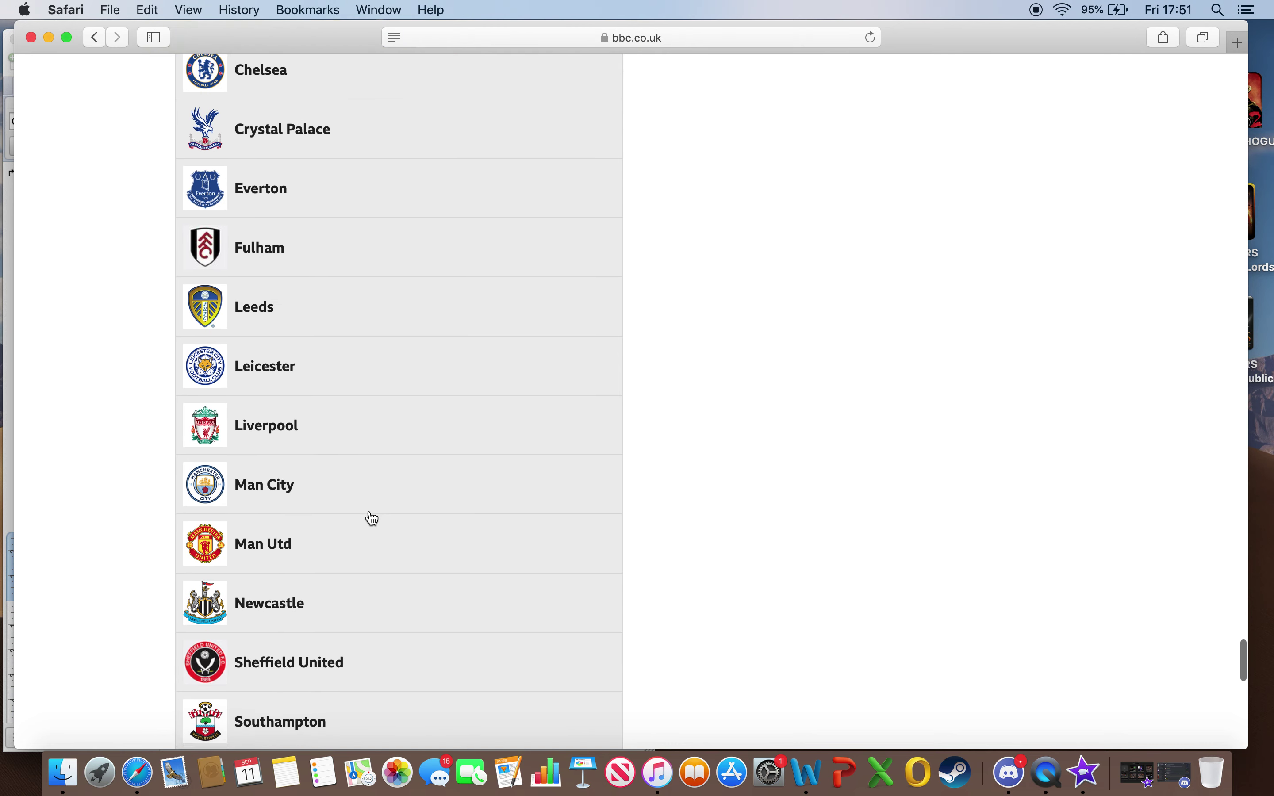
scroll(372, 518, down, 9)
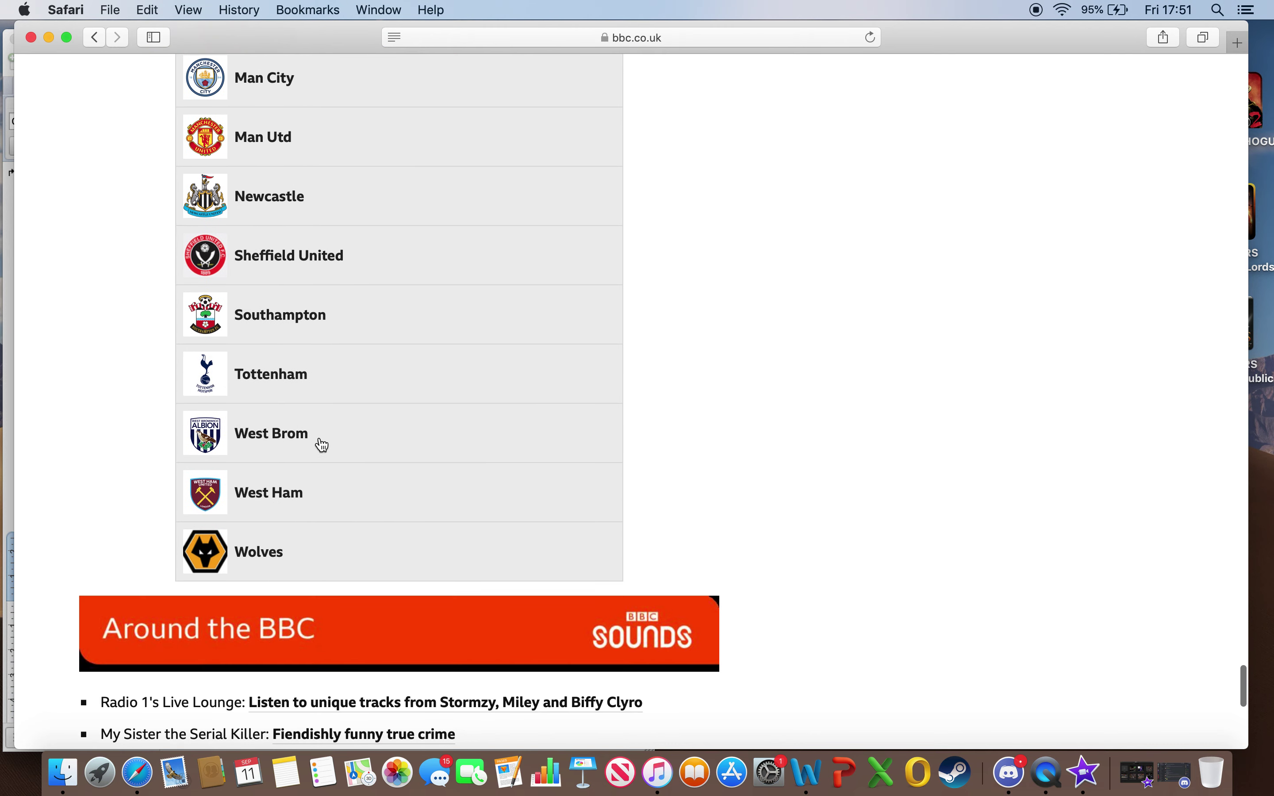
click(322, 445)
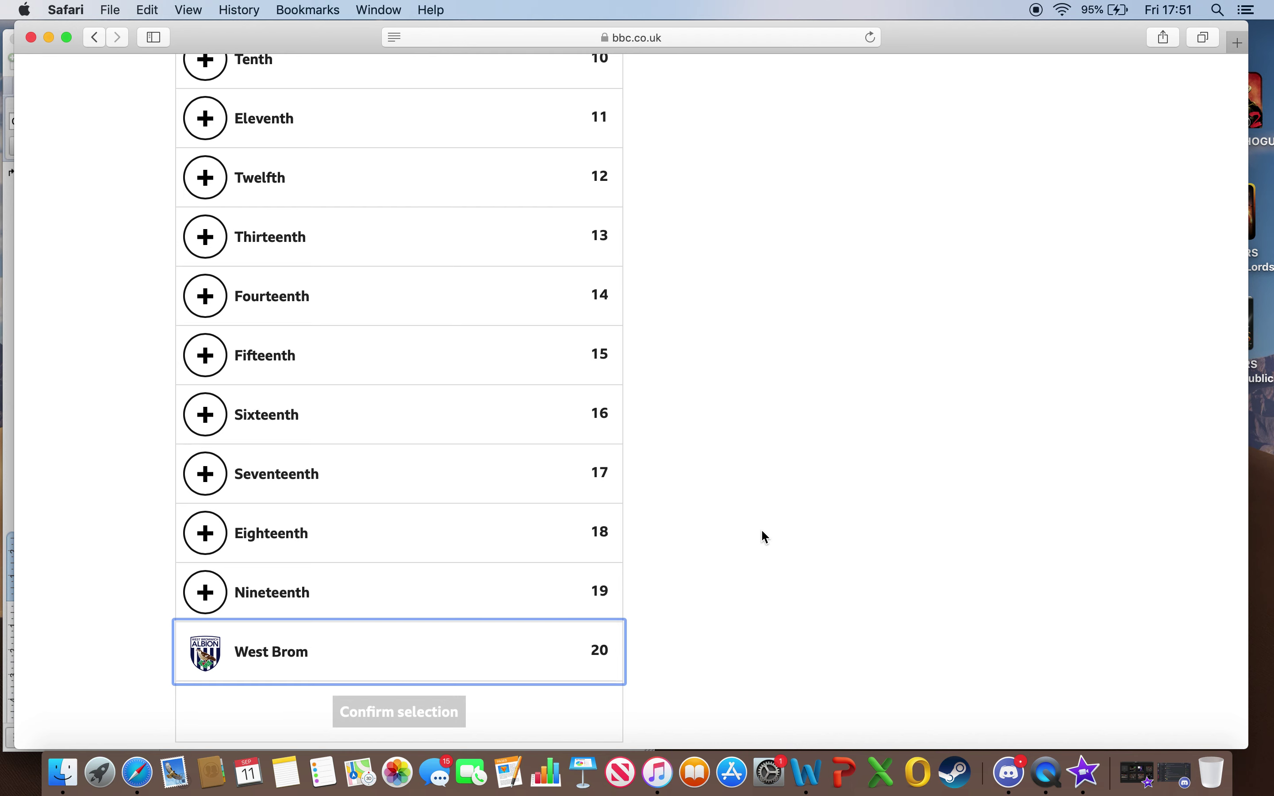
Open the team choices for nineteenth place
scroll(758, 531, down, 3)
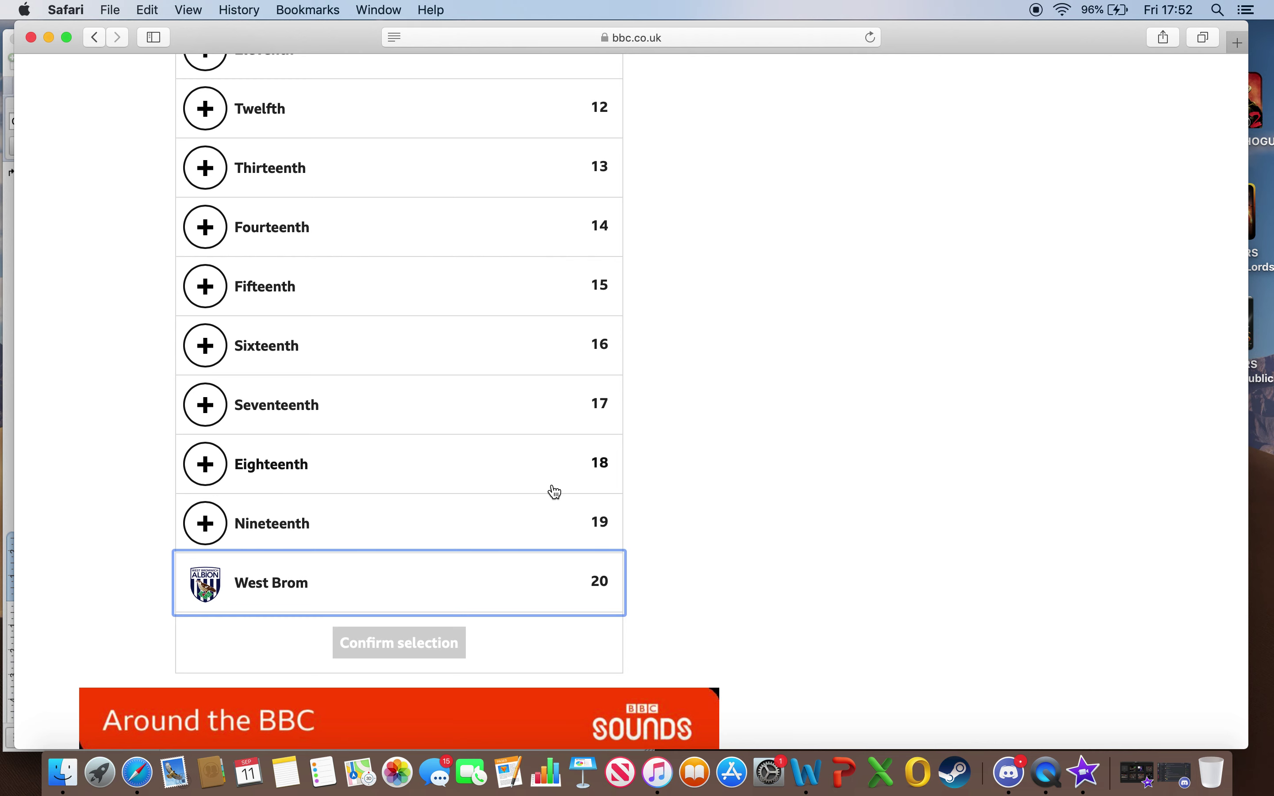
scroll(555, 493, up, 1)
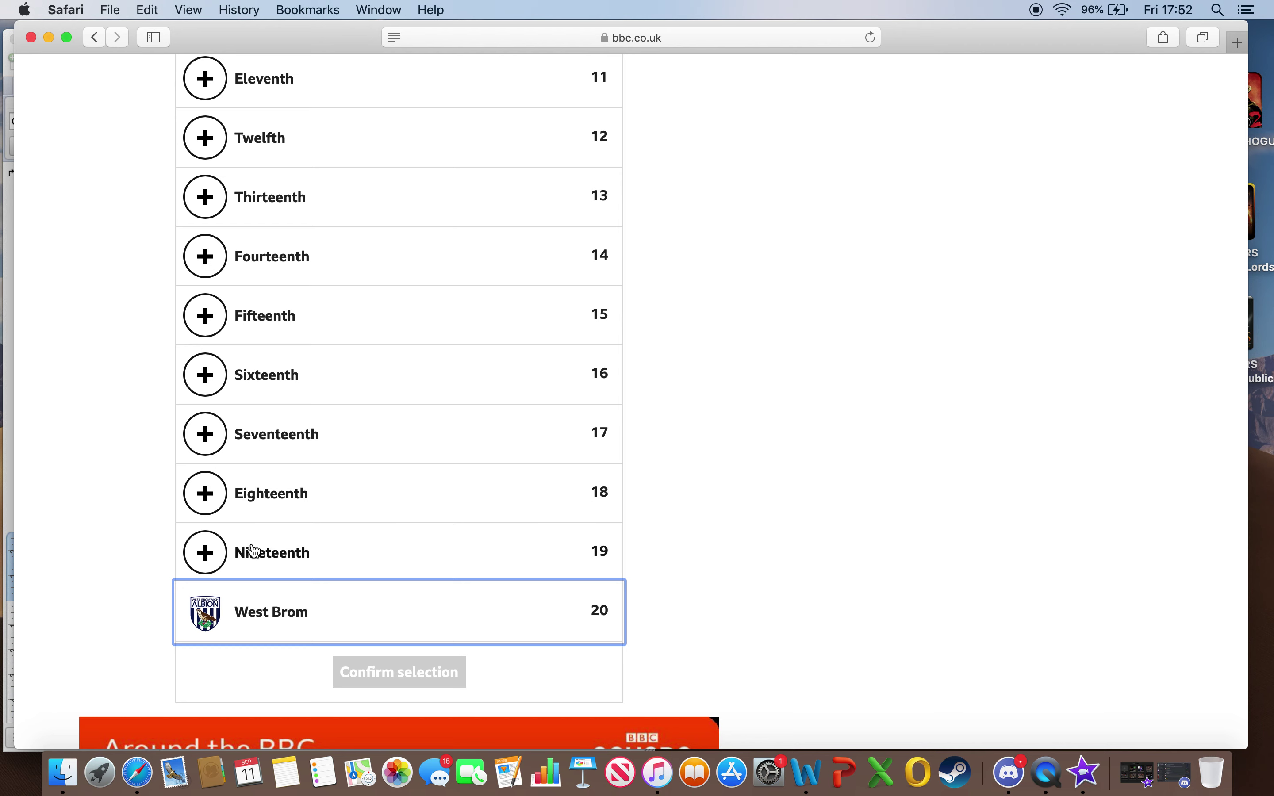
scroll(256, 550, down, 1)
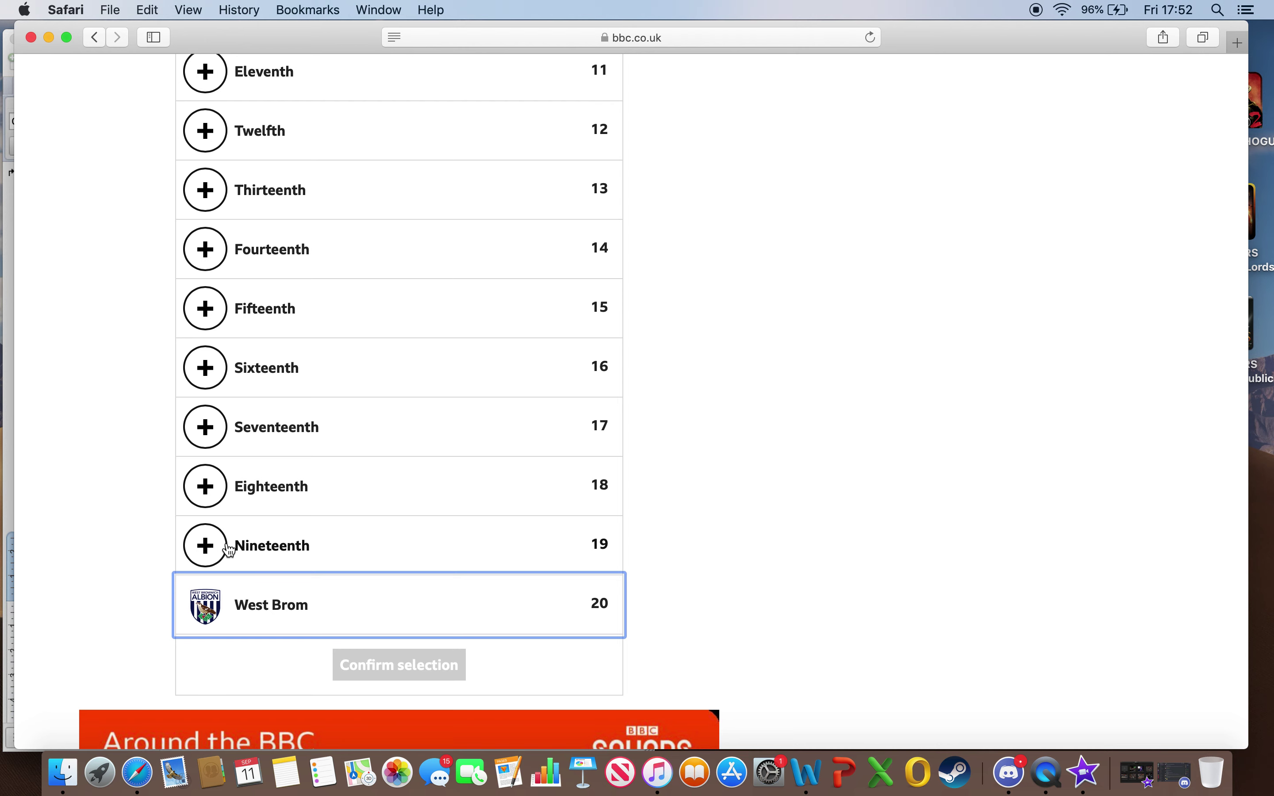
scroll(229, 550, up, 1)
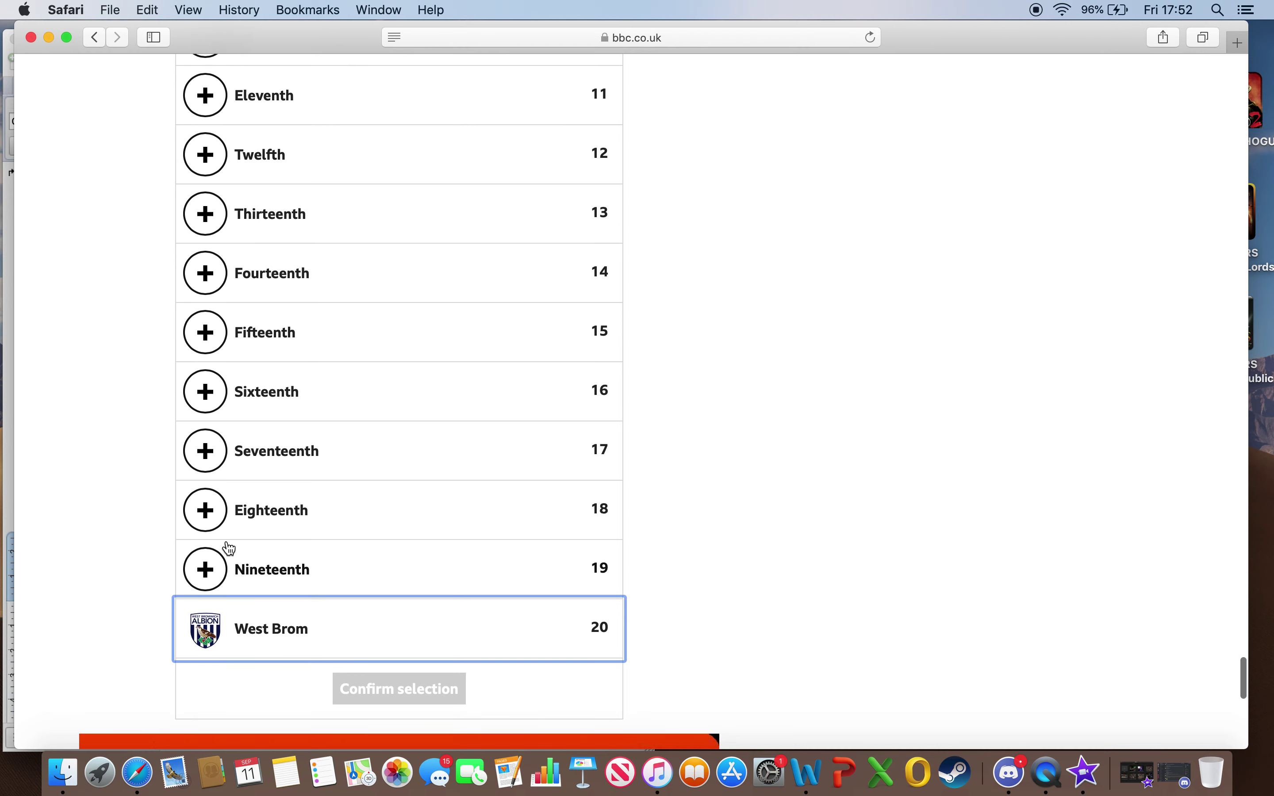
click(207, 569)
Pick West Ham from the team list for nineteenth, above West Brom
scroll(422, 540, down, 15)
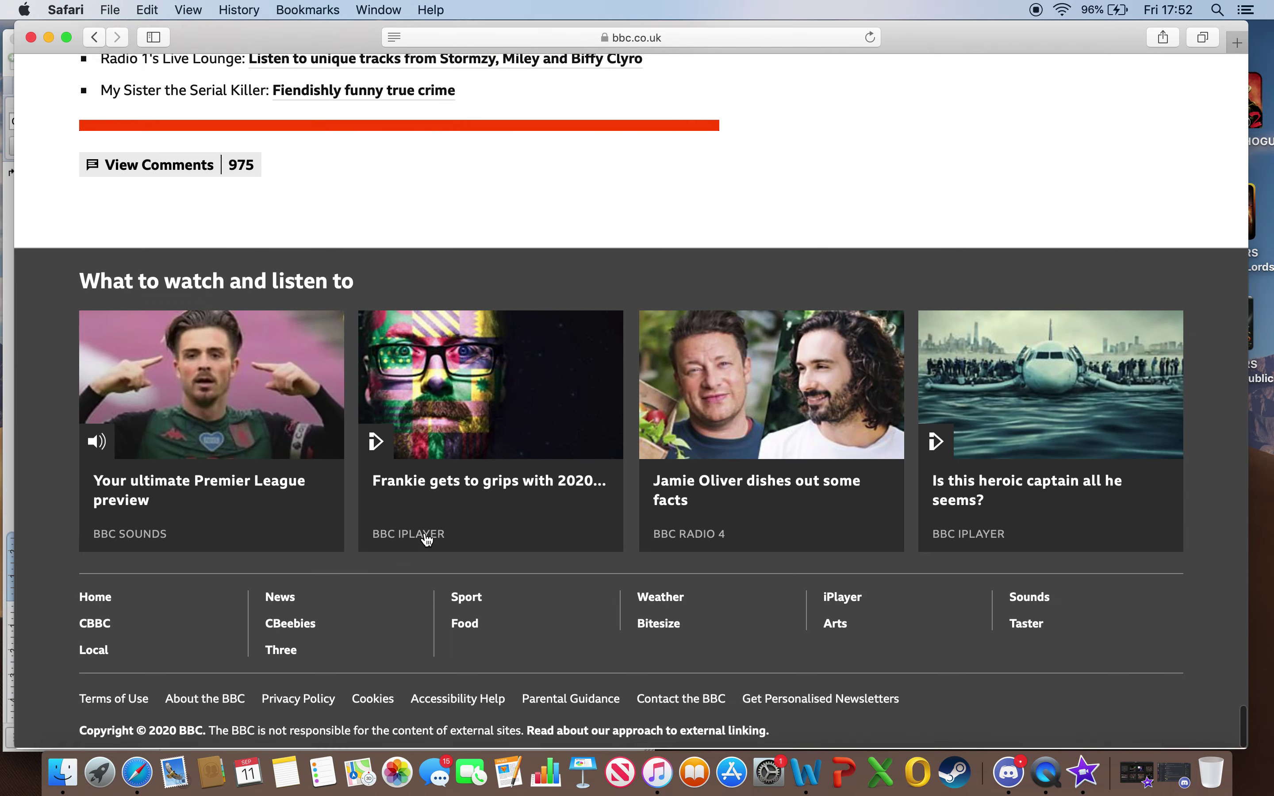
scroll(424, 537, up, 15)
scroll(434, 532, down, 10)
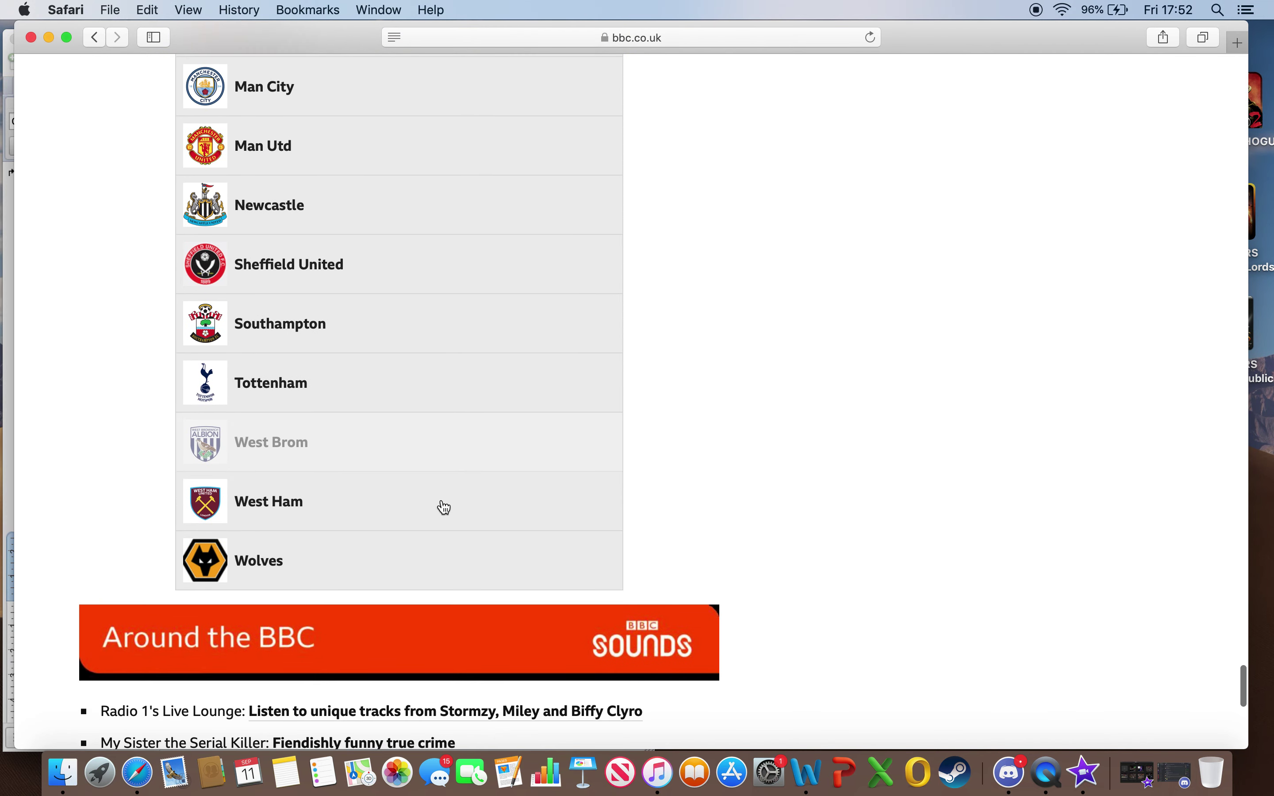
click(362, 495)
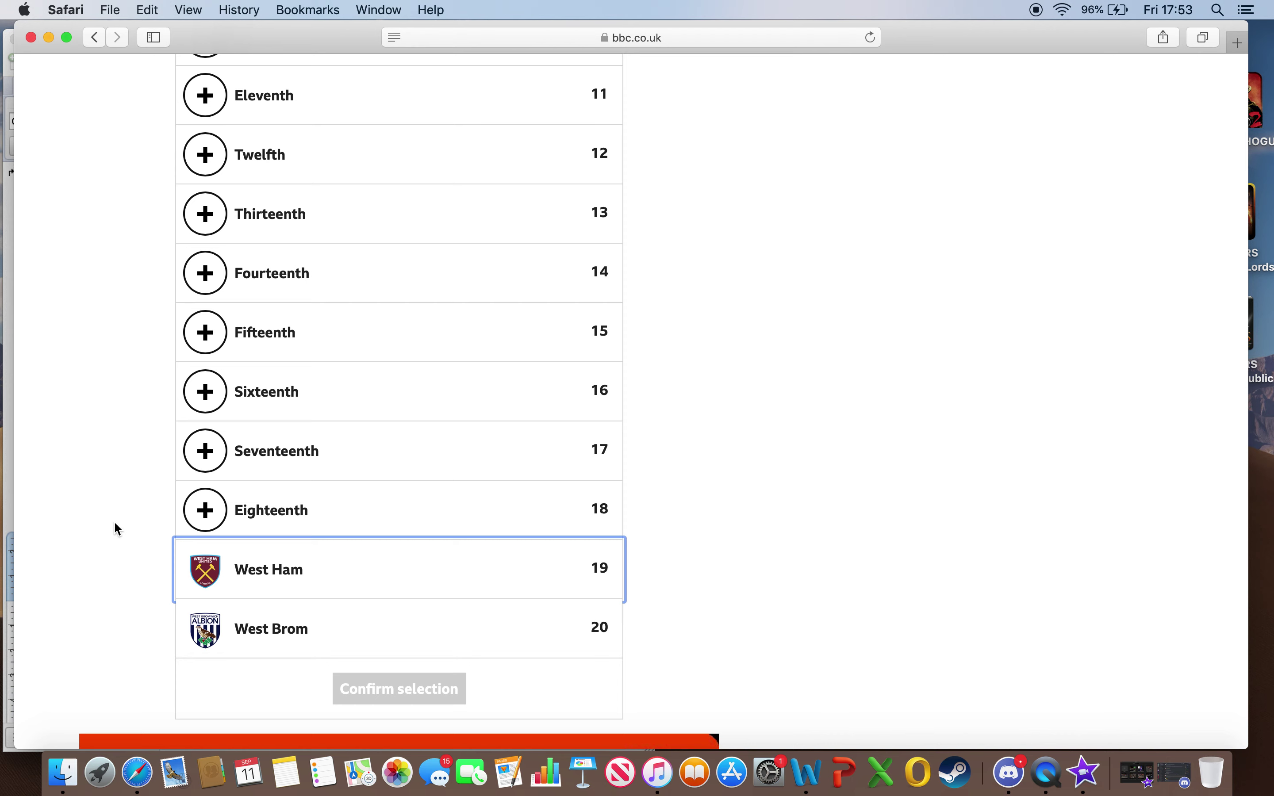
scroll(117, 528, down, 1)
scroll(114, 523, up, 1)
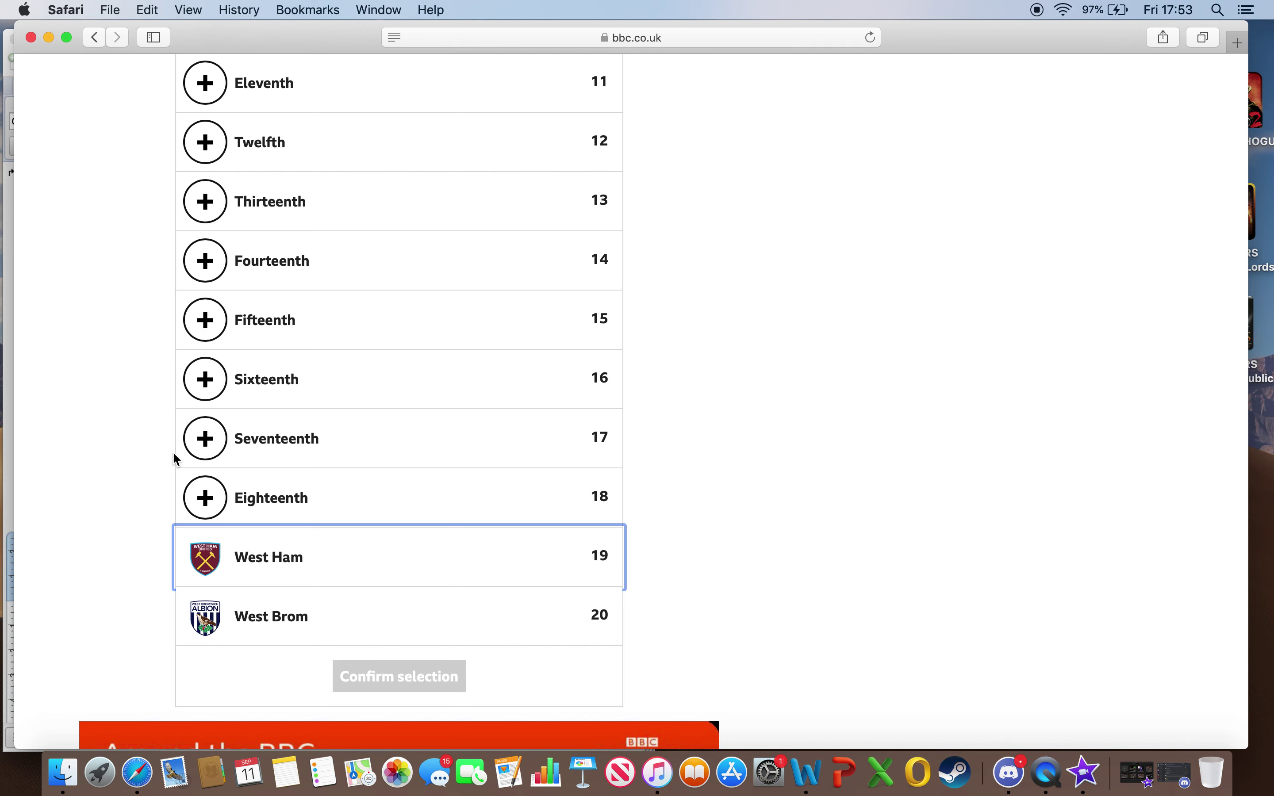
Choose Brighton for eighteenth place
click(210, 512)
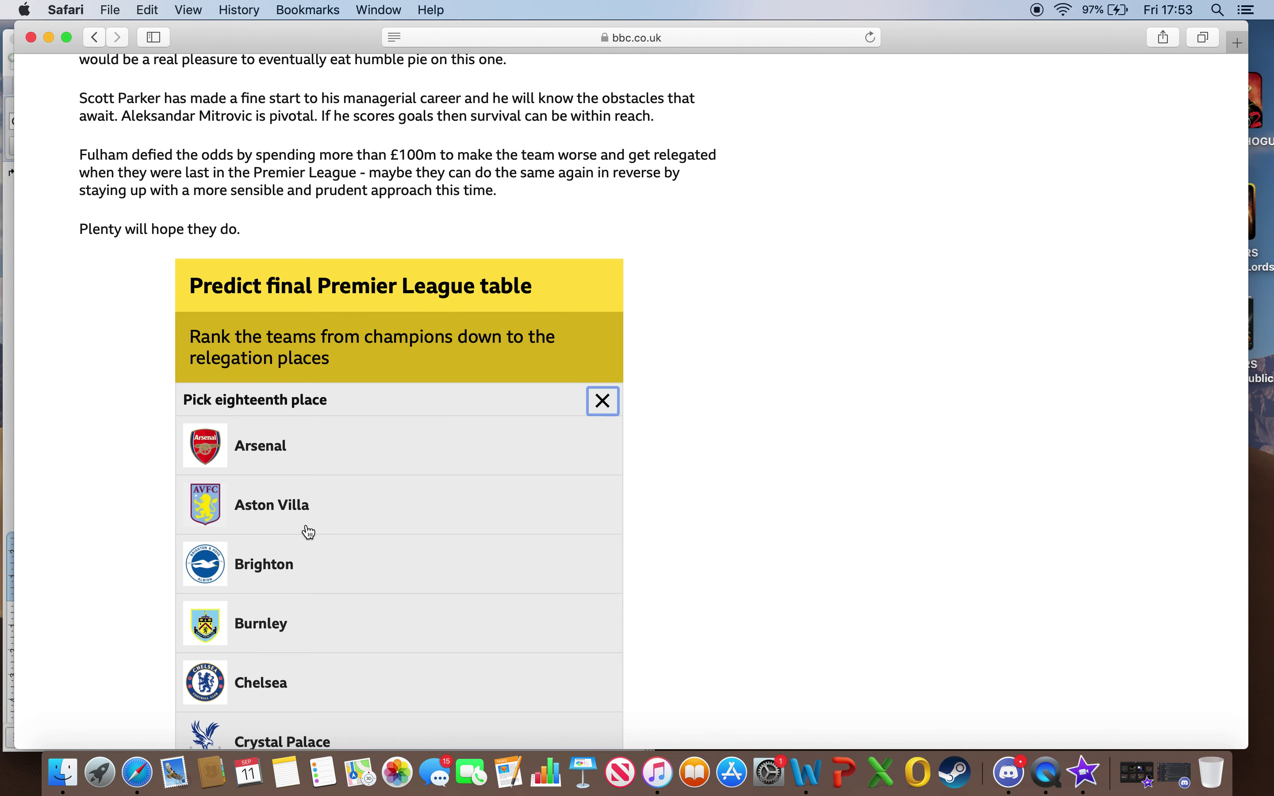
scroll(310, 531, down, 15)
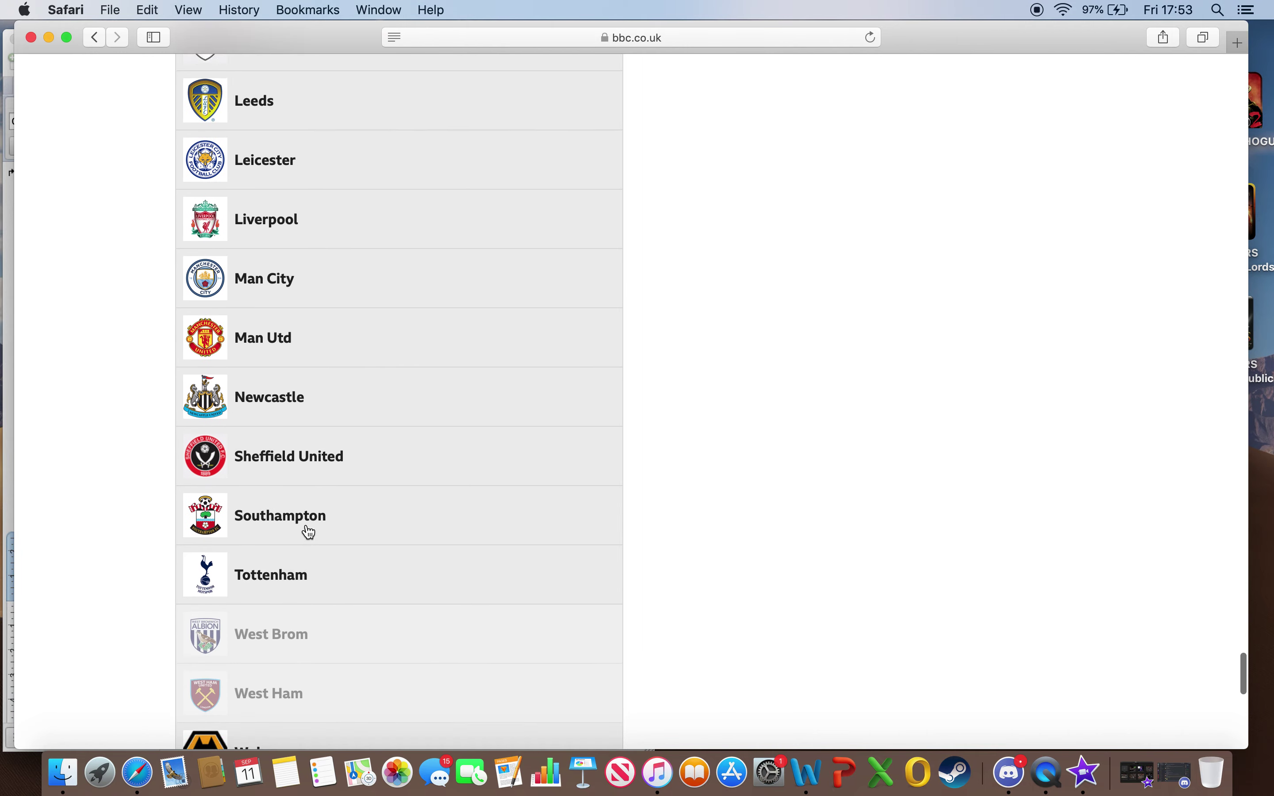
scroll(310, 532, up, 11)
scroll(309, 532, down, 9)
scroll(310, 531, down, 3)
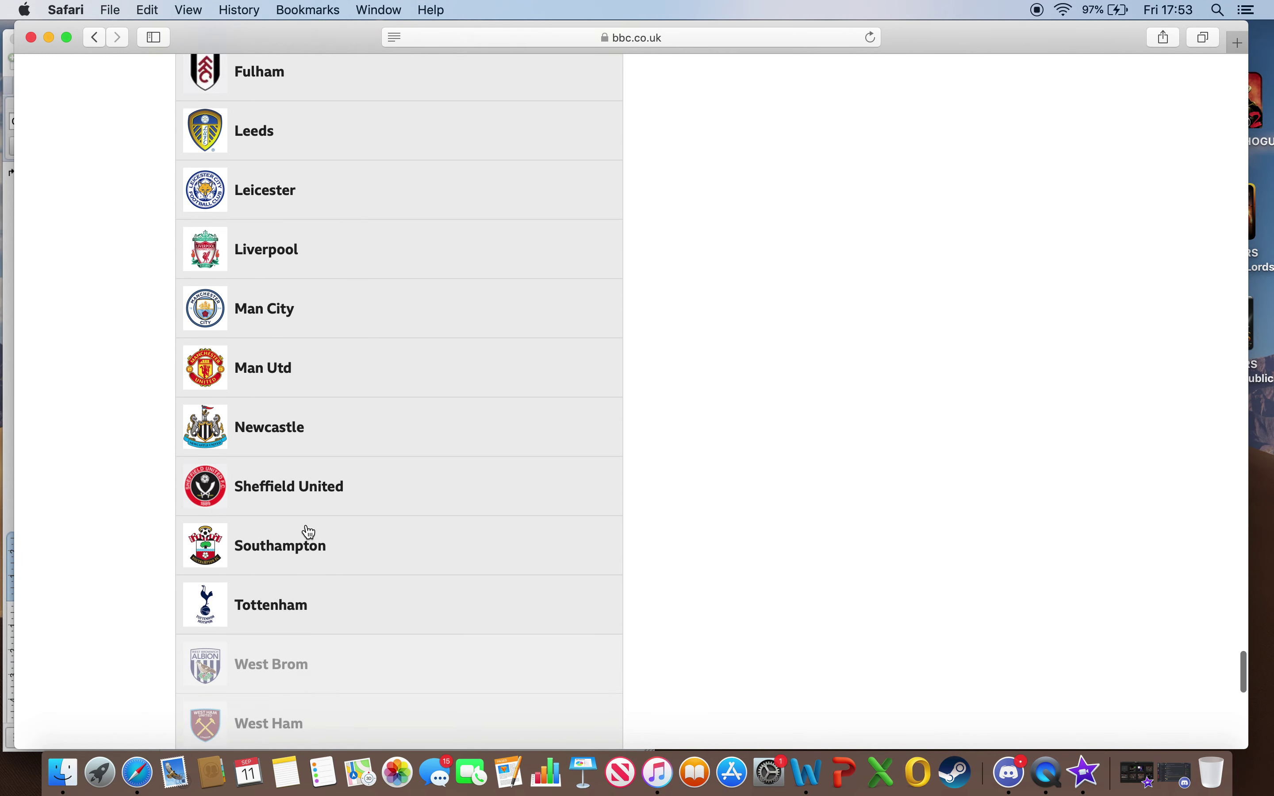
scroll(309, 532, up, 7)
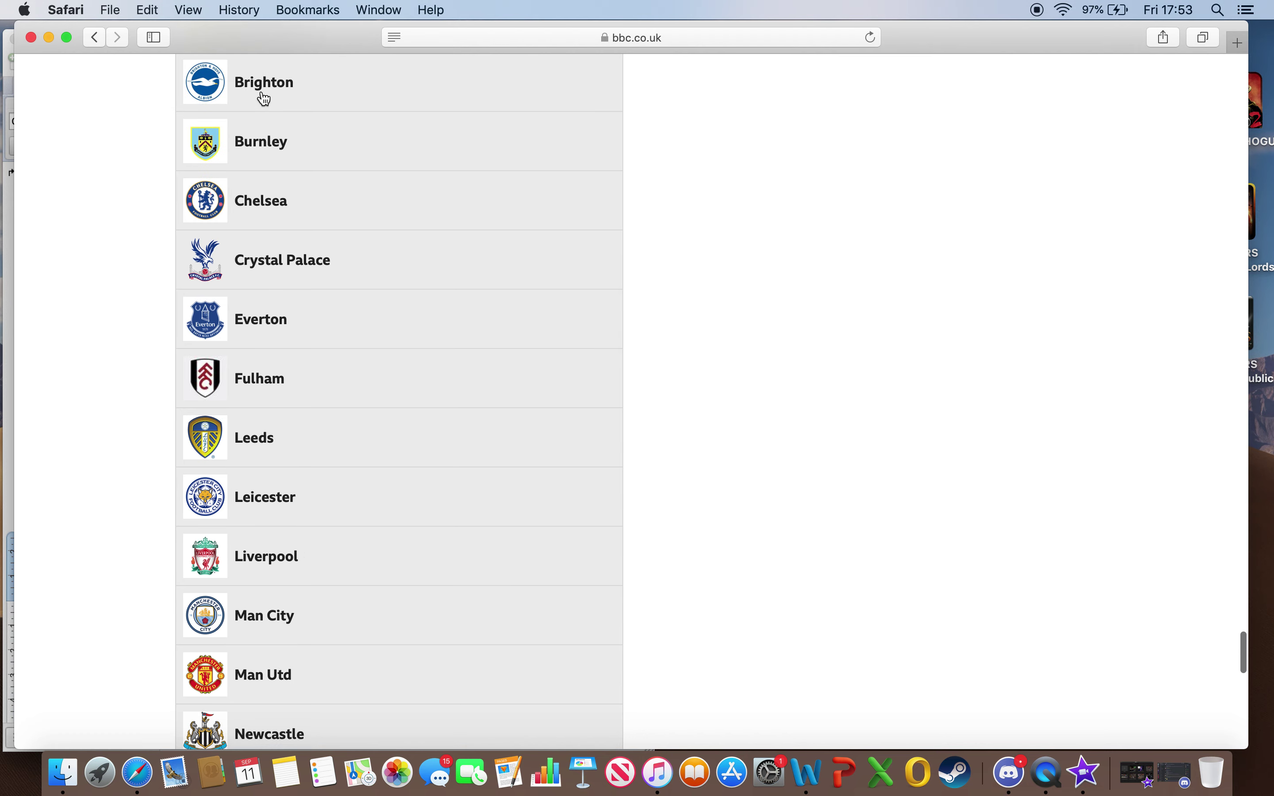
click(262, 97)
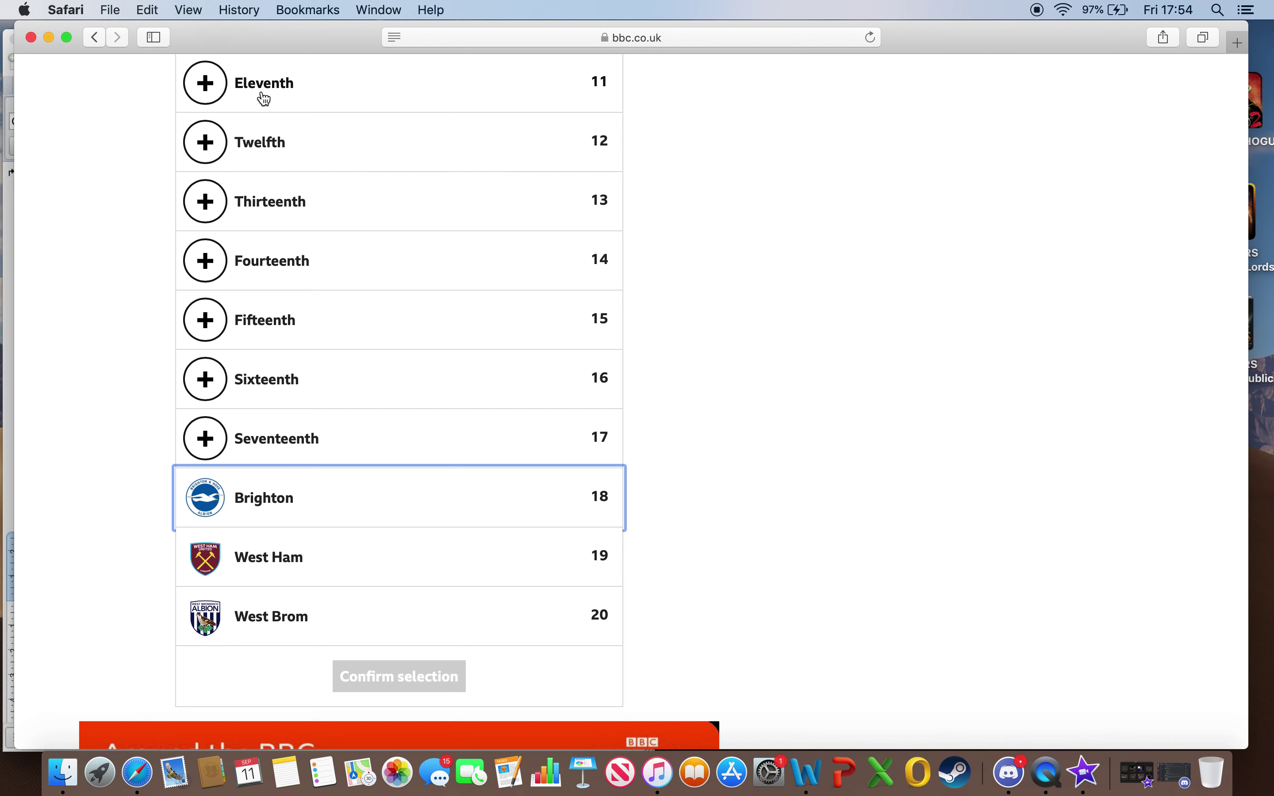
Open the team choices for seventeenth place
scroll(264, 98, up, 2)
scroll(439, 223, up, 3)
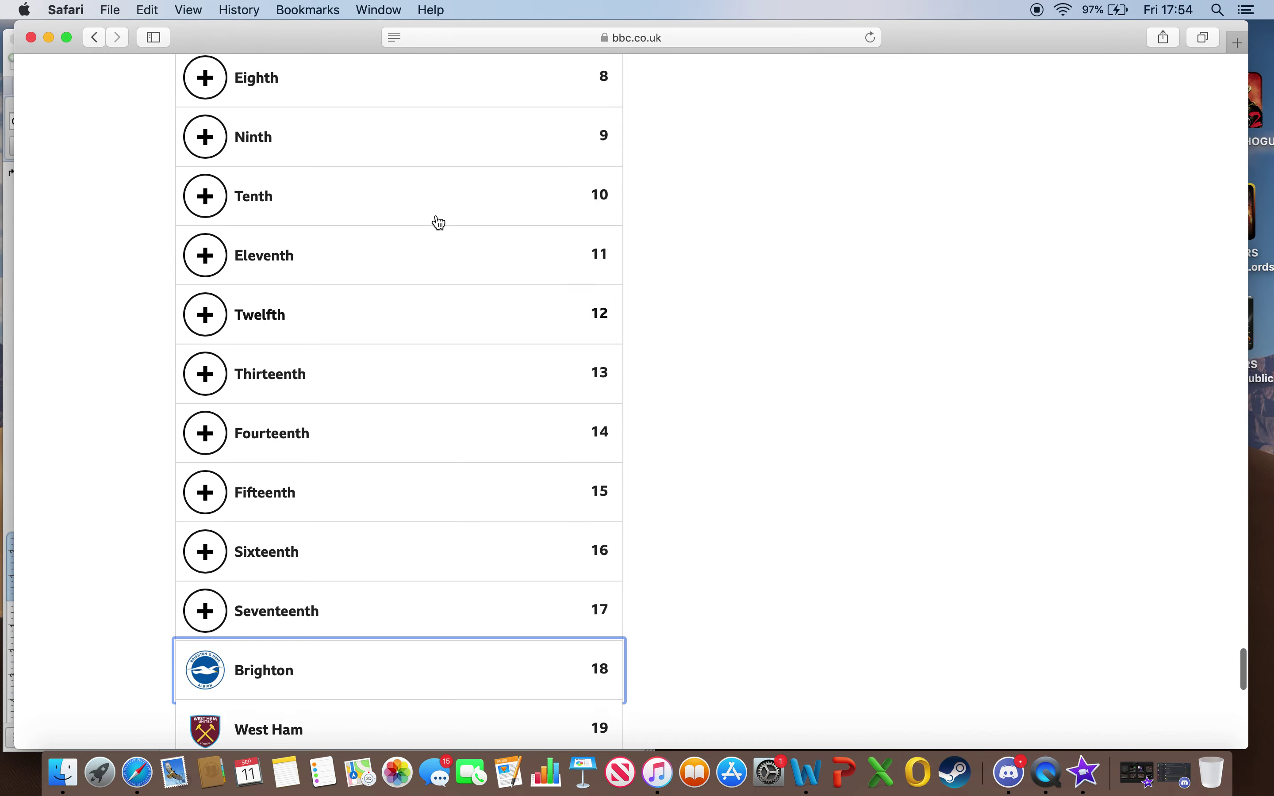
scroll(439, 223, up, 5)
scroll(439, 223, down, 8)
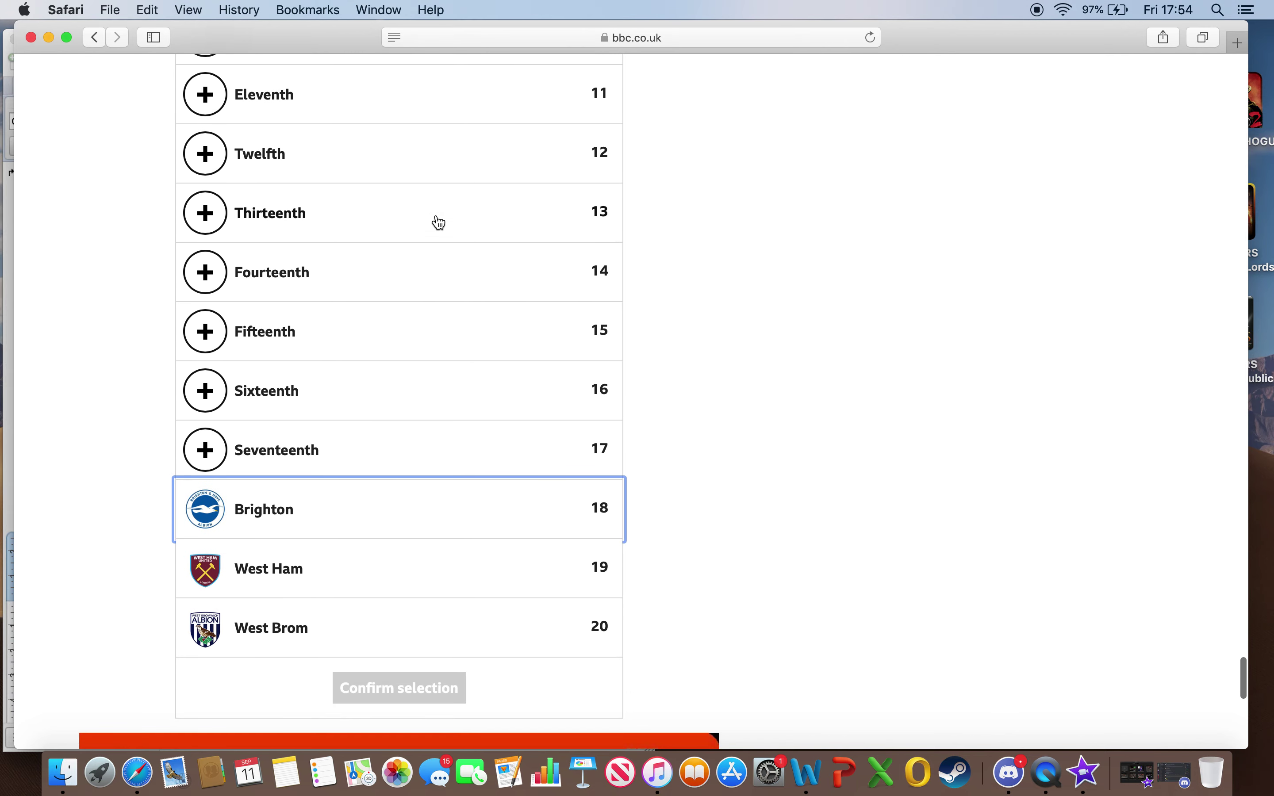
click(223, 452)
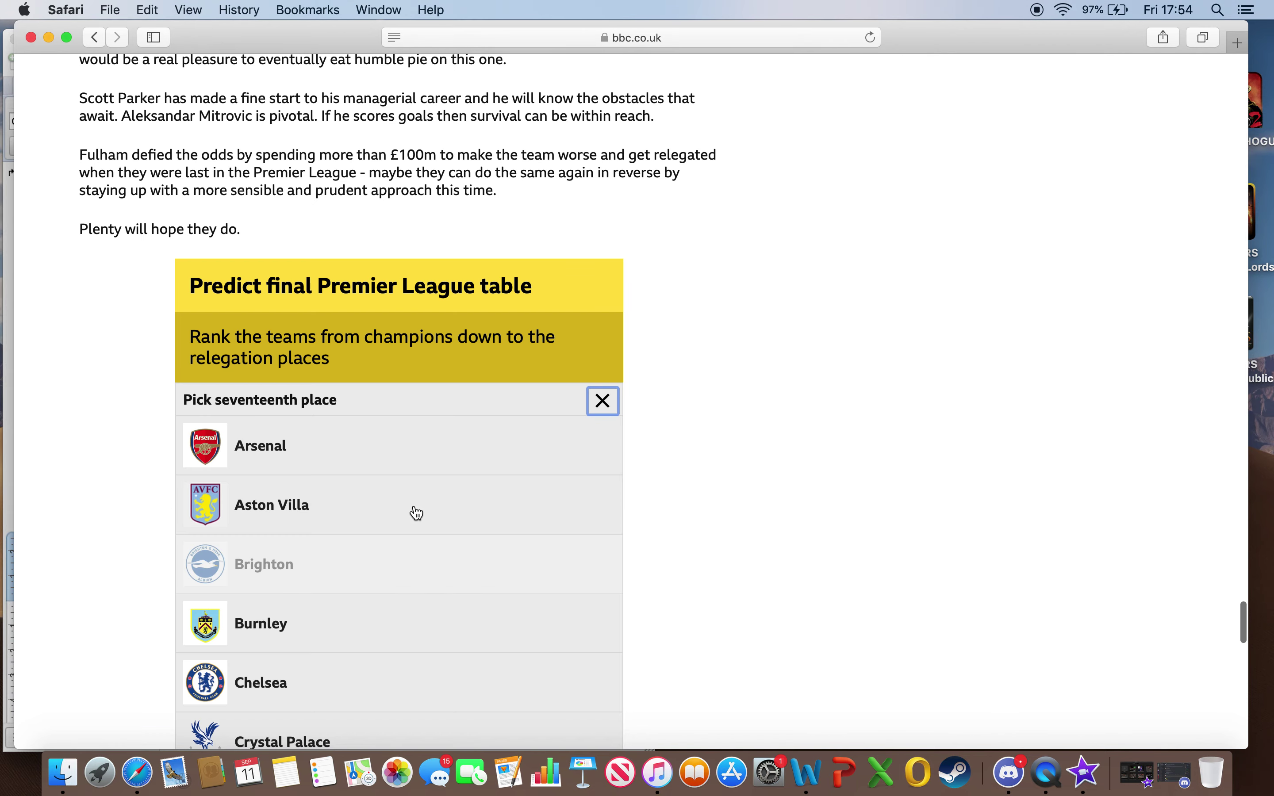
Choose Fulham for seventeenth place, above Brighton
scroll(424, 546, down, 10)
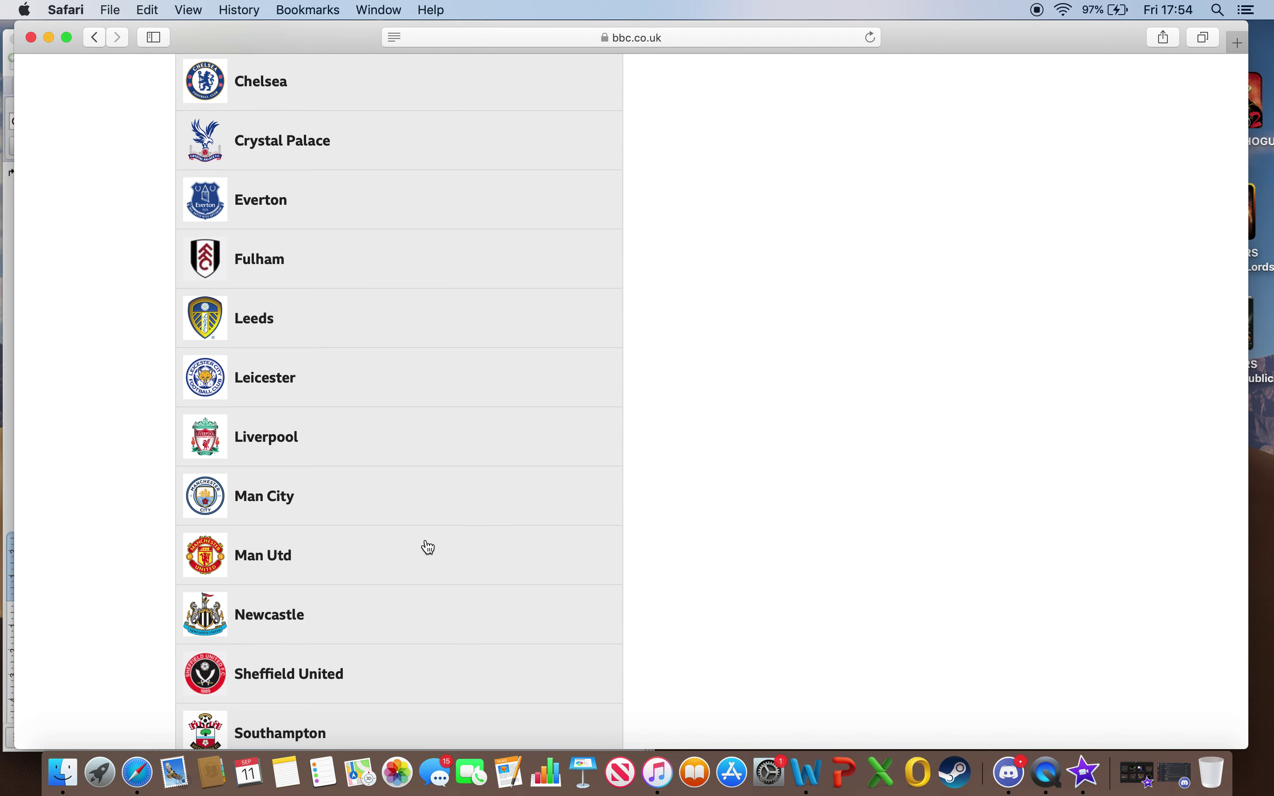
click(297, 283)
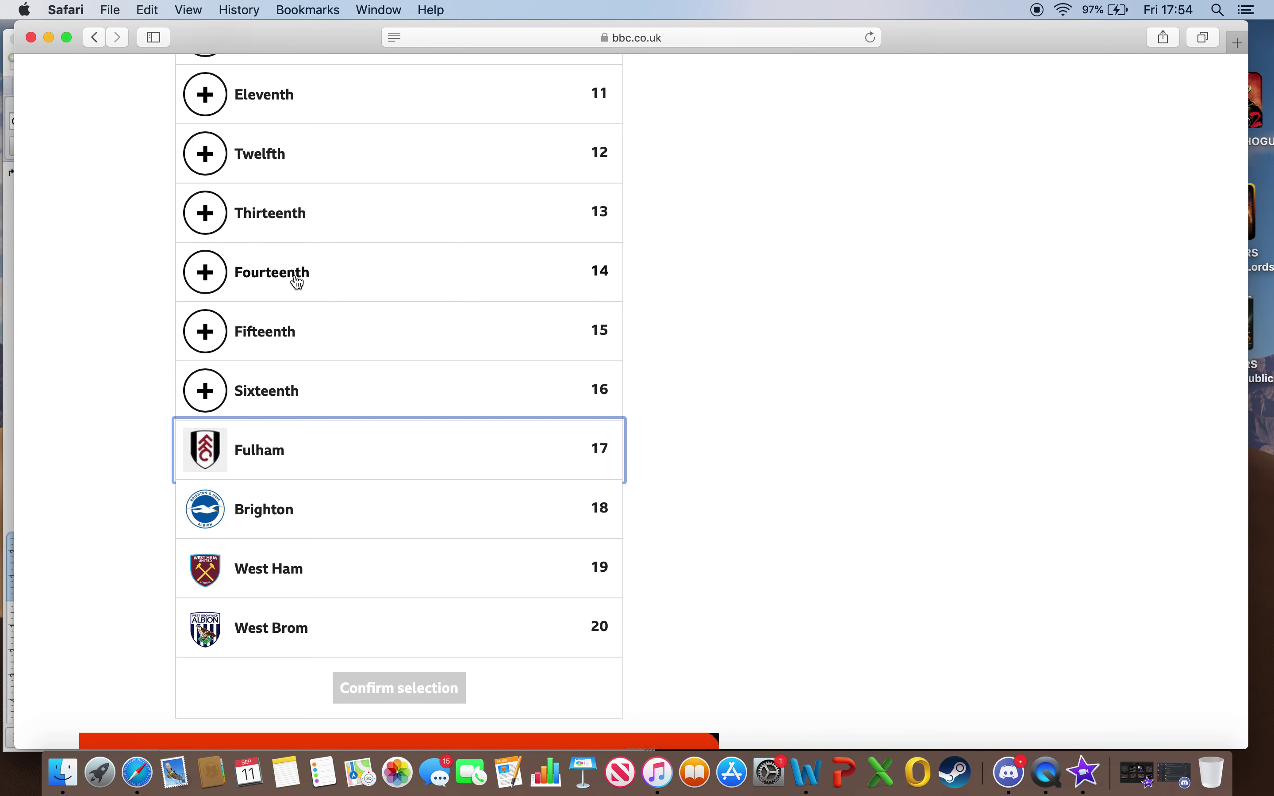
scroll(297, 282, left, 3)
Open the team choices for sixteenth place
scroll(516, 355, up, 3)
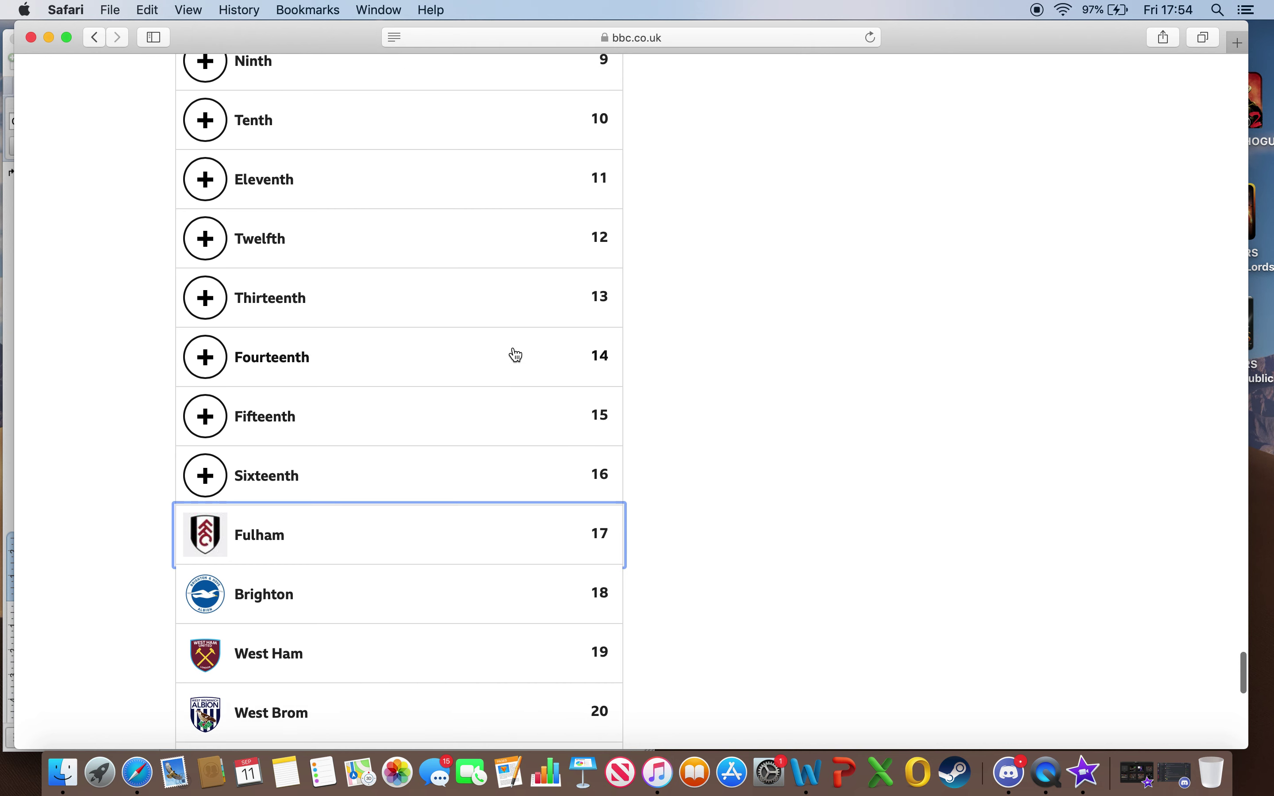
scroll(515, 355, down, 5)
scroll(516, 356, up, 5)
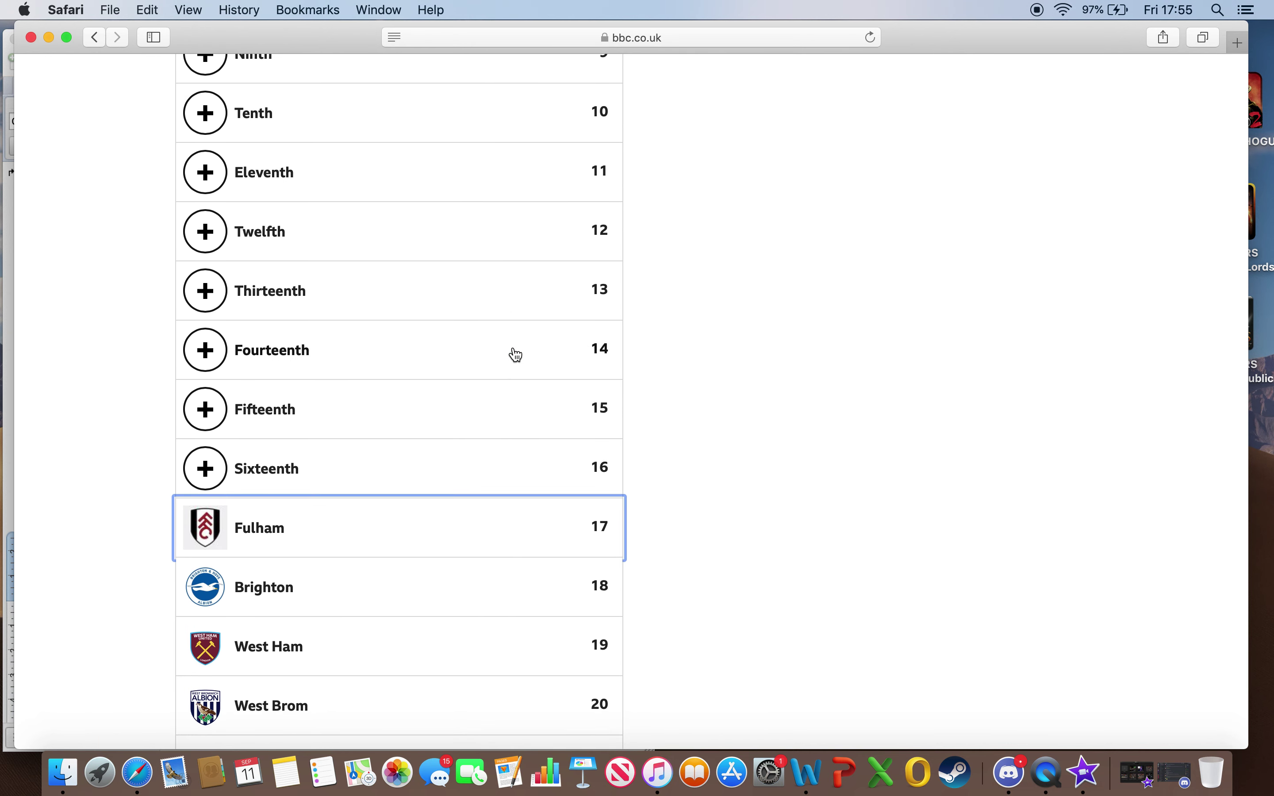
scroll(516, 355, up, 3)
scroll(516, 356, down, 3)
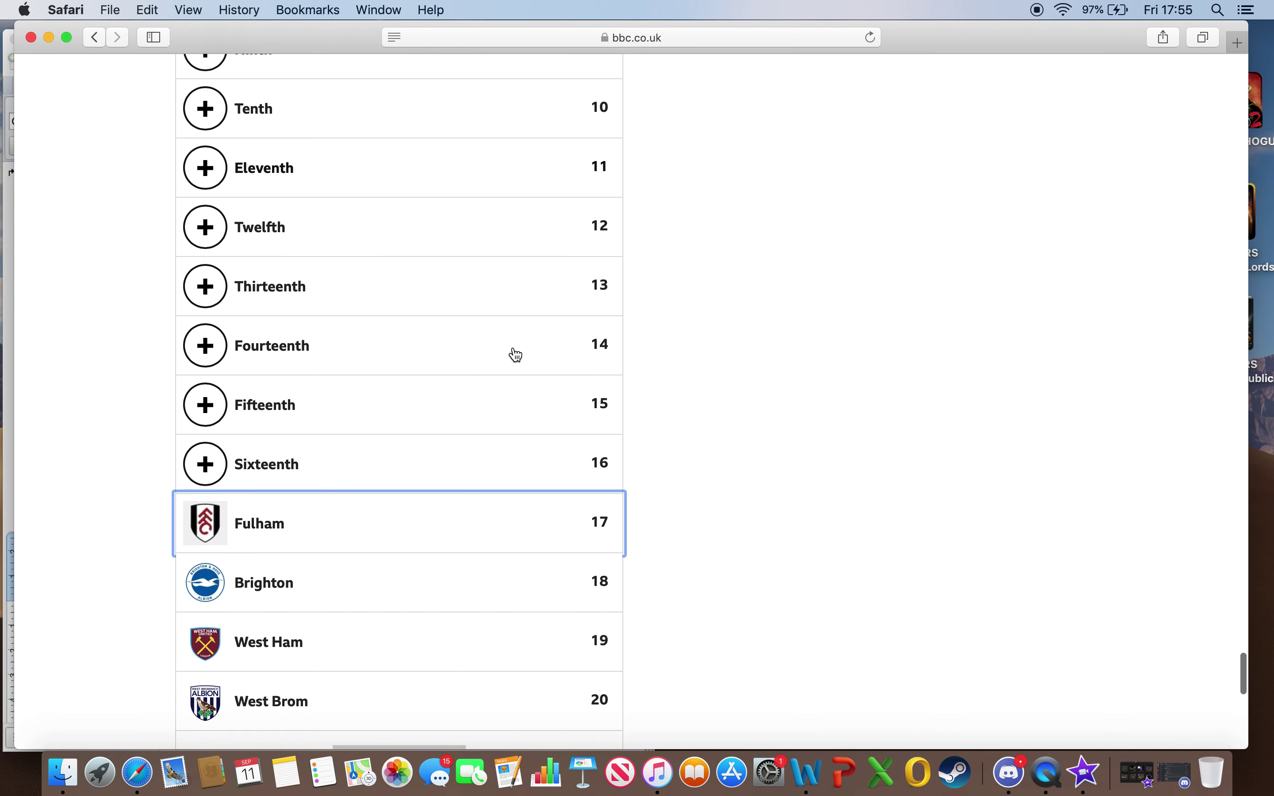
click(213, 464)
Choose Burnley for sixteenth place
scroll(405, 491, down, 3)
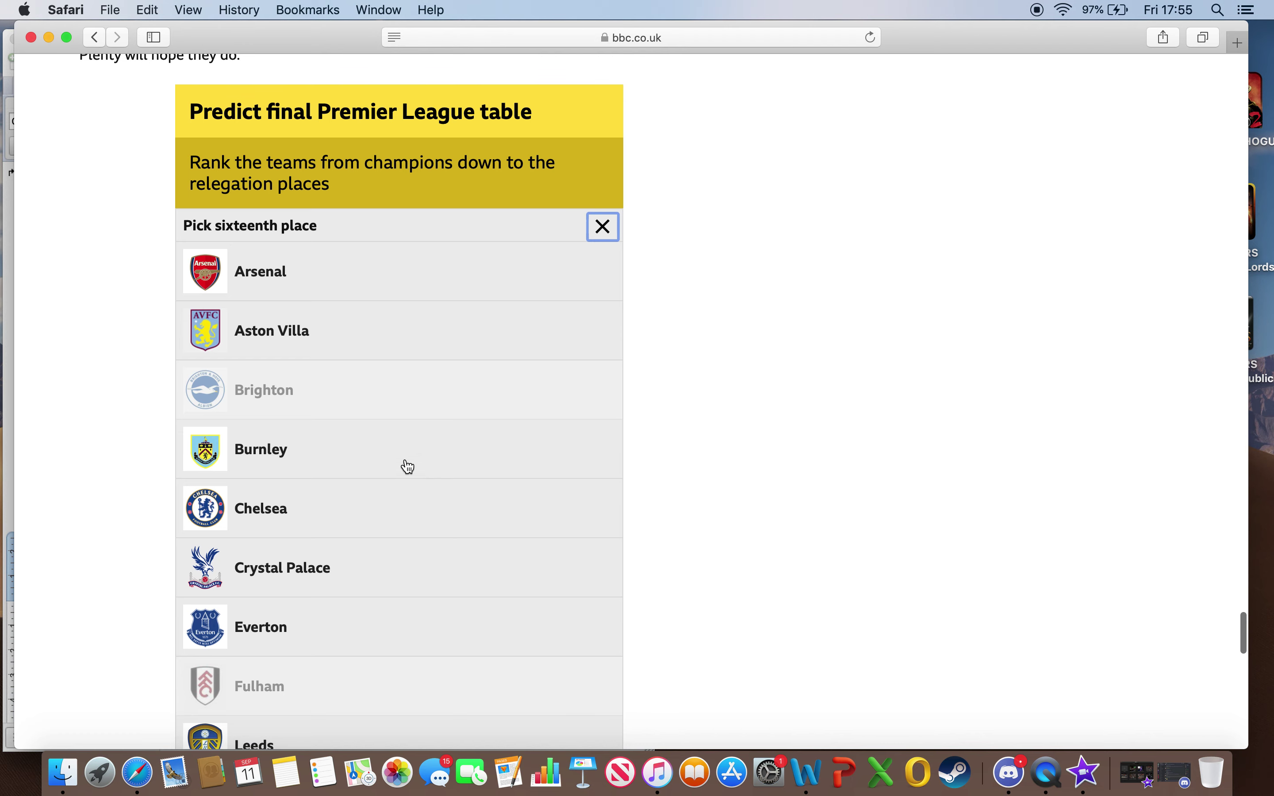
click(351, 460)
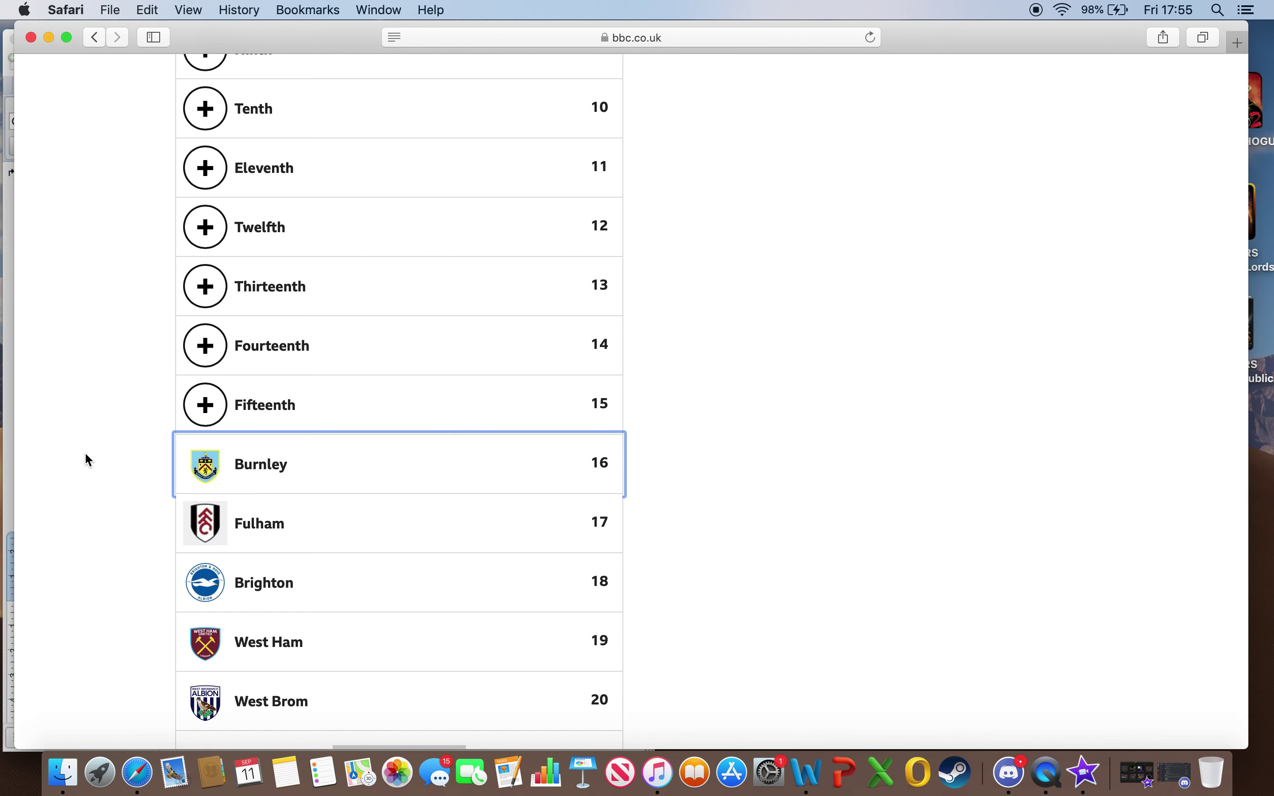
scroll(89, 460, down, 8)
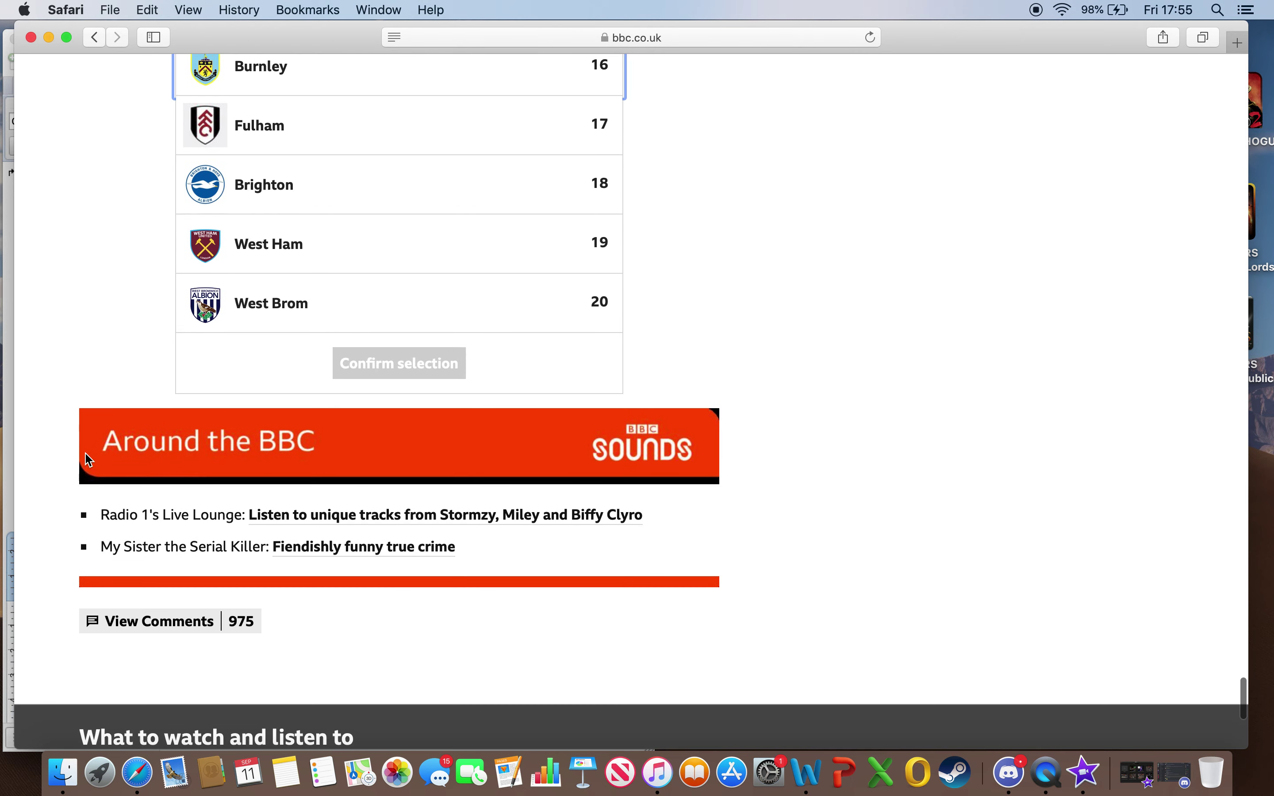
scroll(89, 459, up, 3)
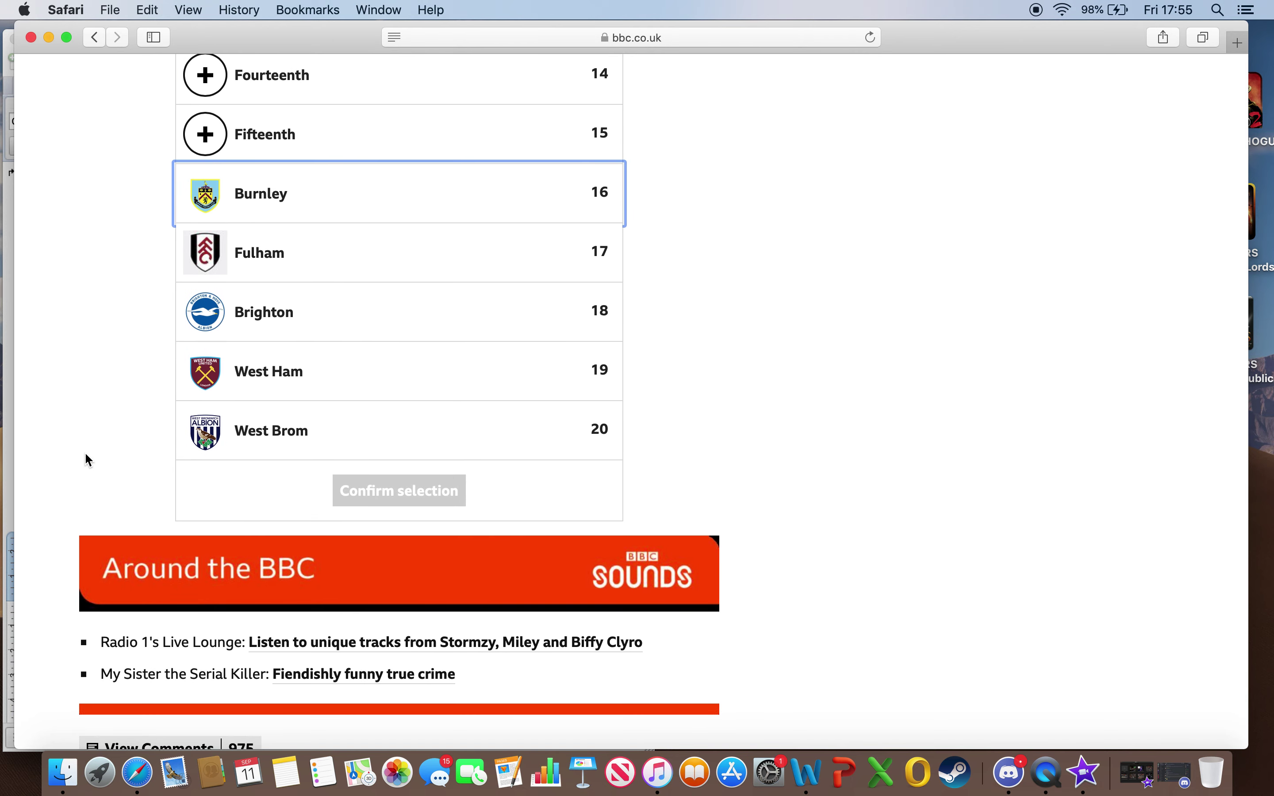
Scroll the table to bring the fifteenth-place row into view
scroll(89, 459, up, 7)
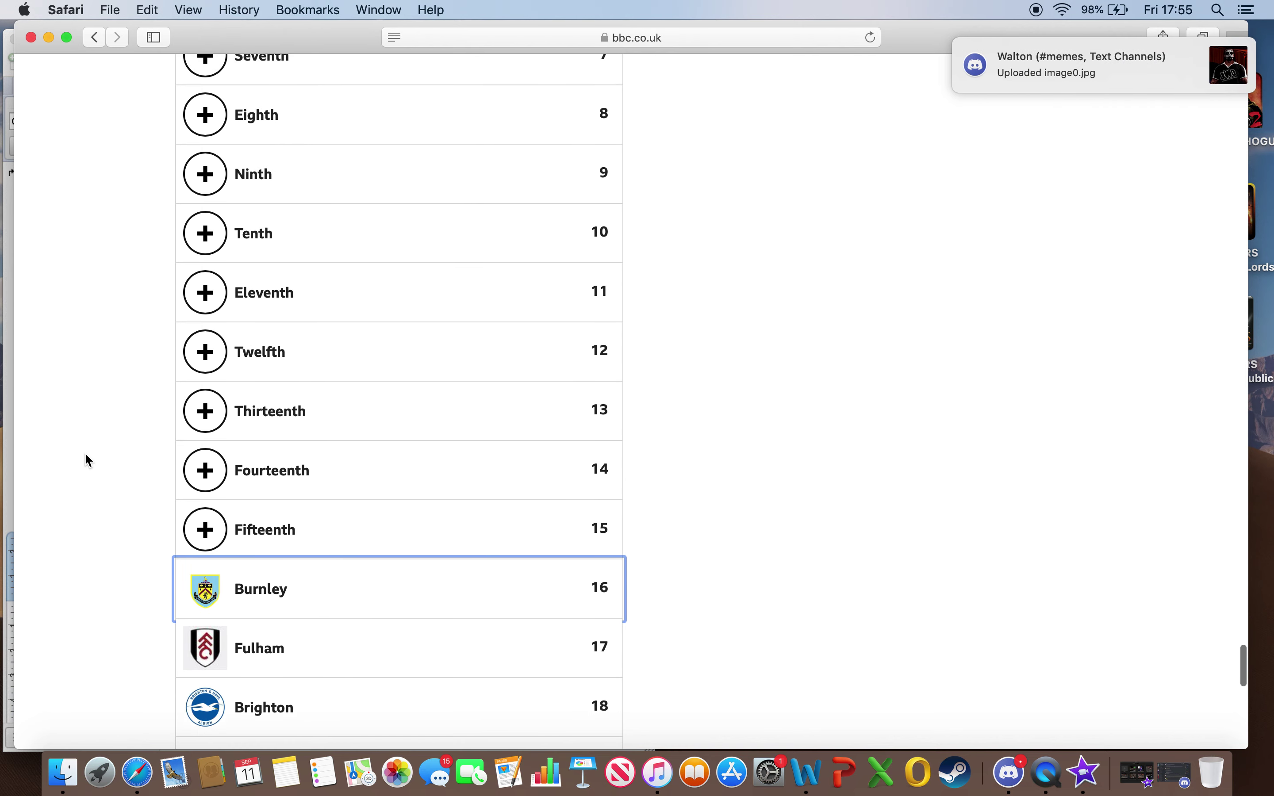
scroll(89, 460, down, 1)
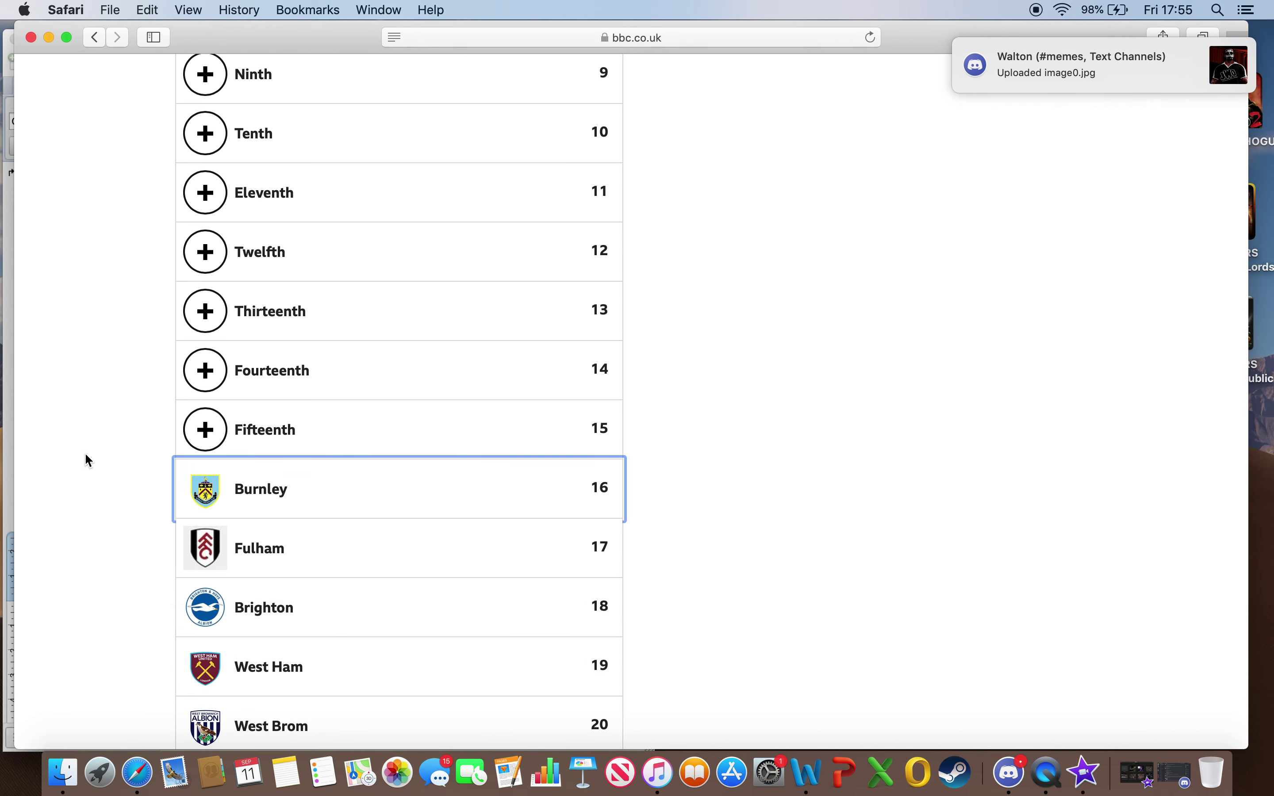
scroll(88, 458, down, 2)
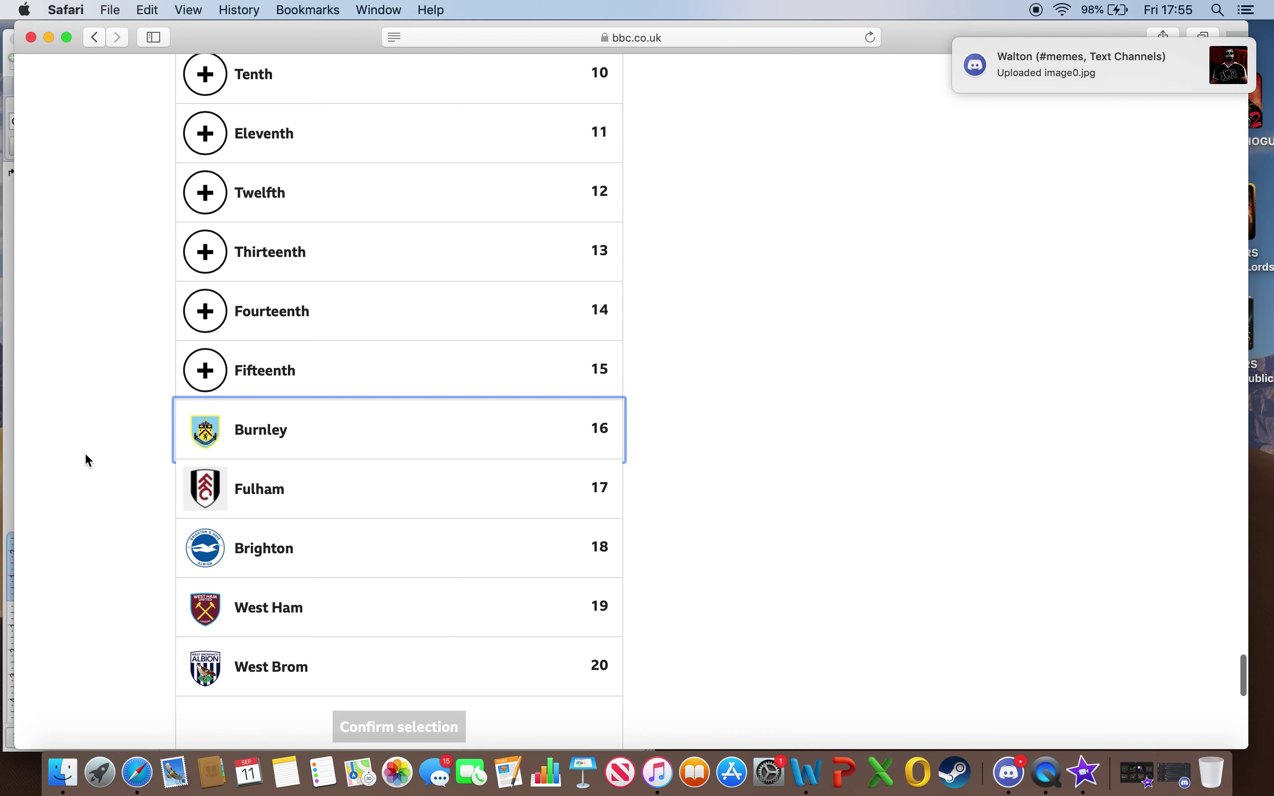
scroll(674, 321, down, 1)
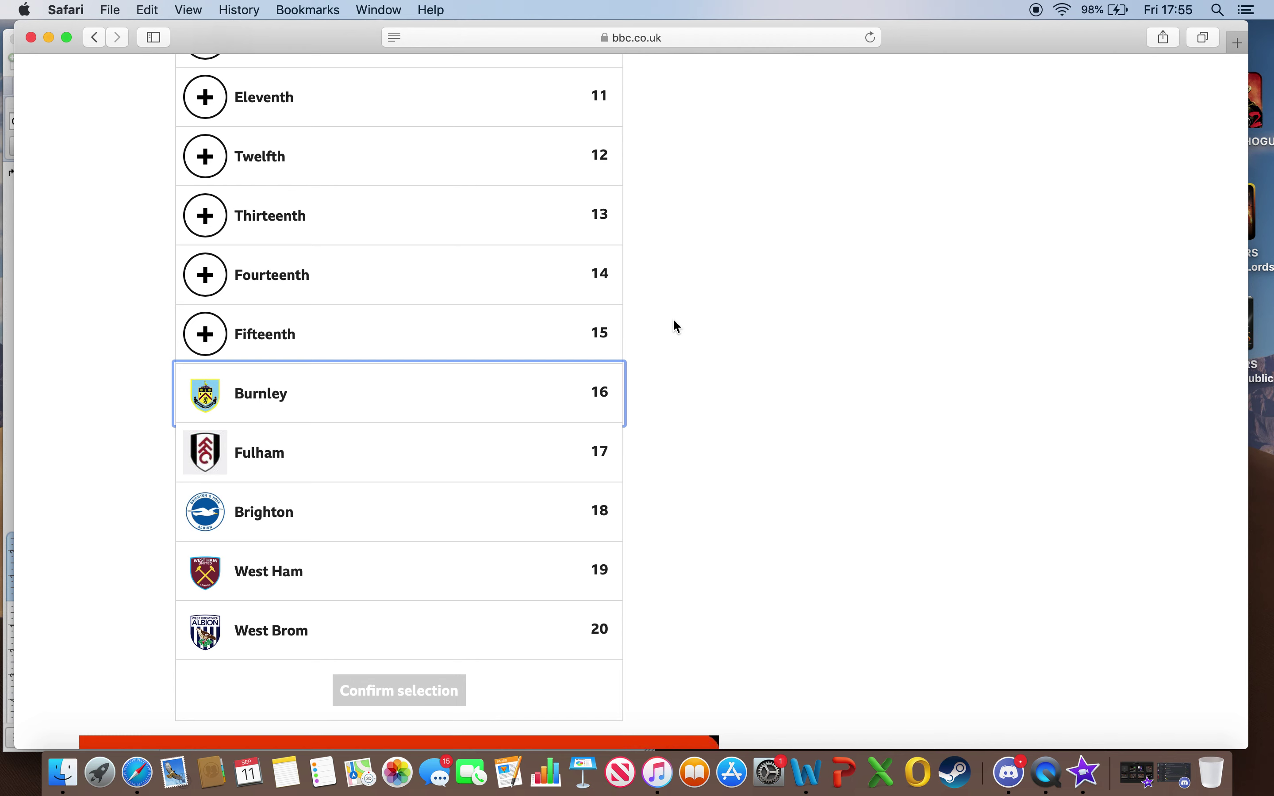
scroll(993, 274, down, 1)
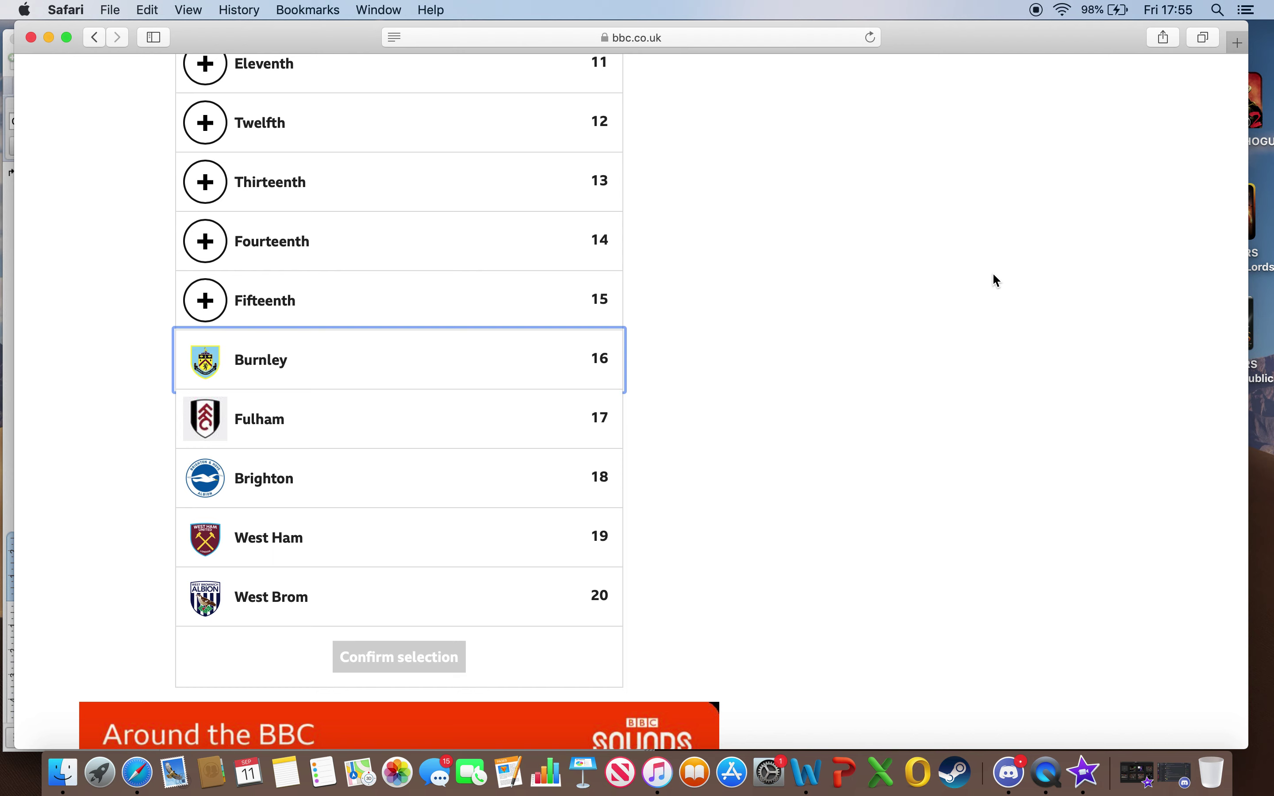
scroll(994, 275, up, 1)
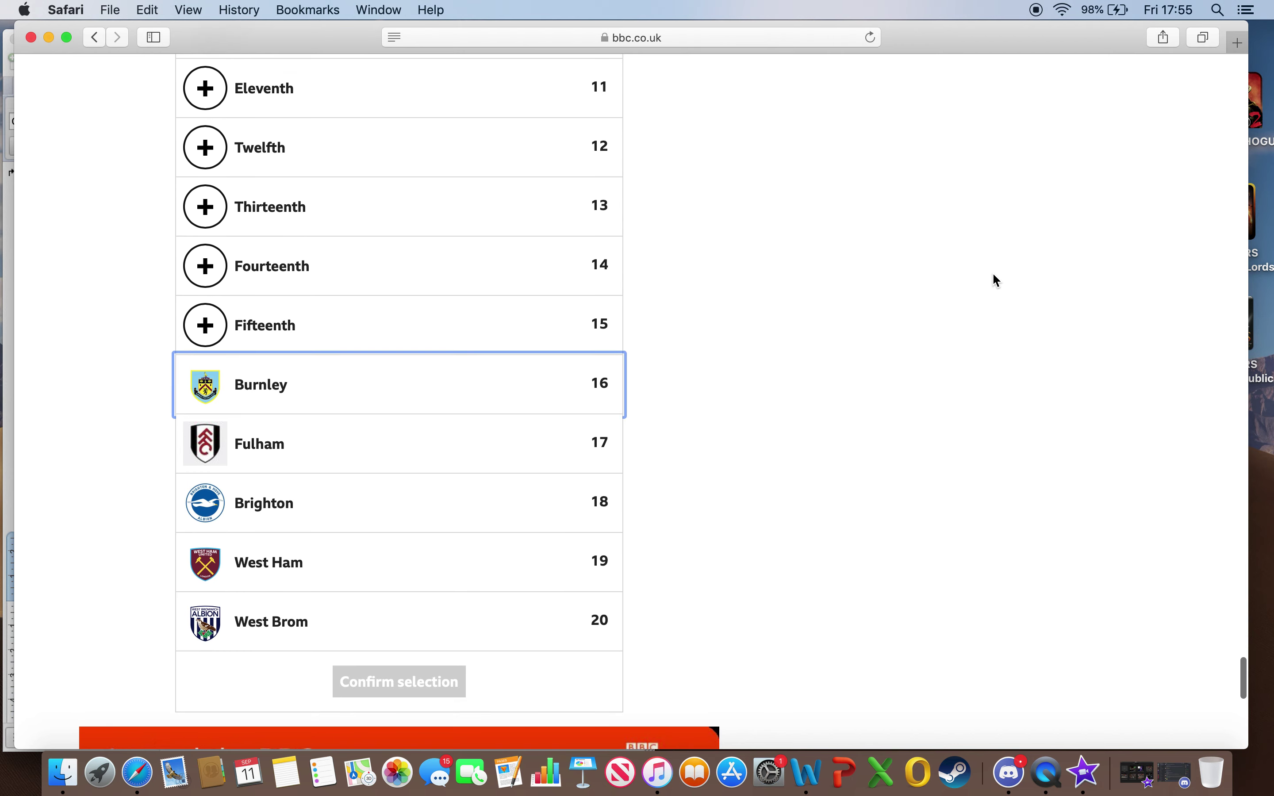
scroll(993, 275, up, 15)
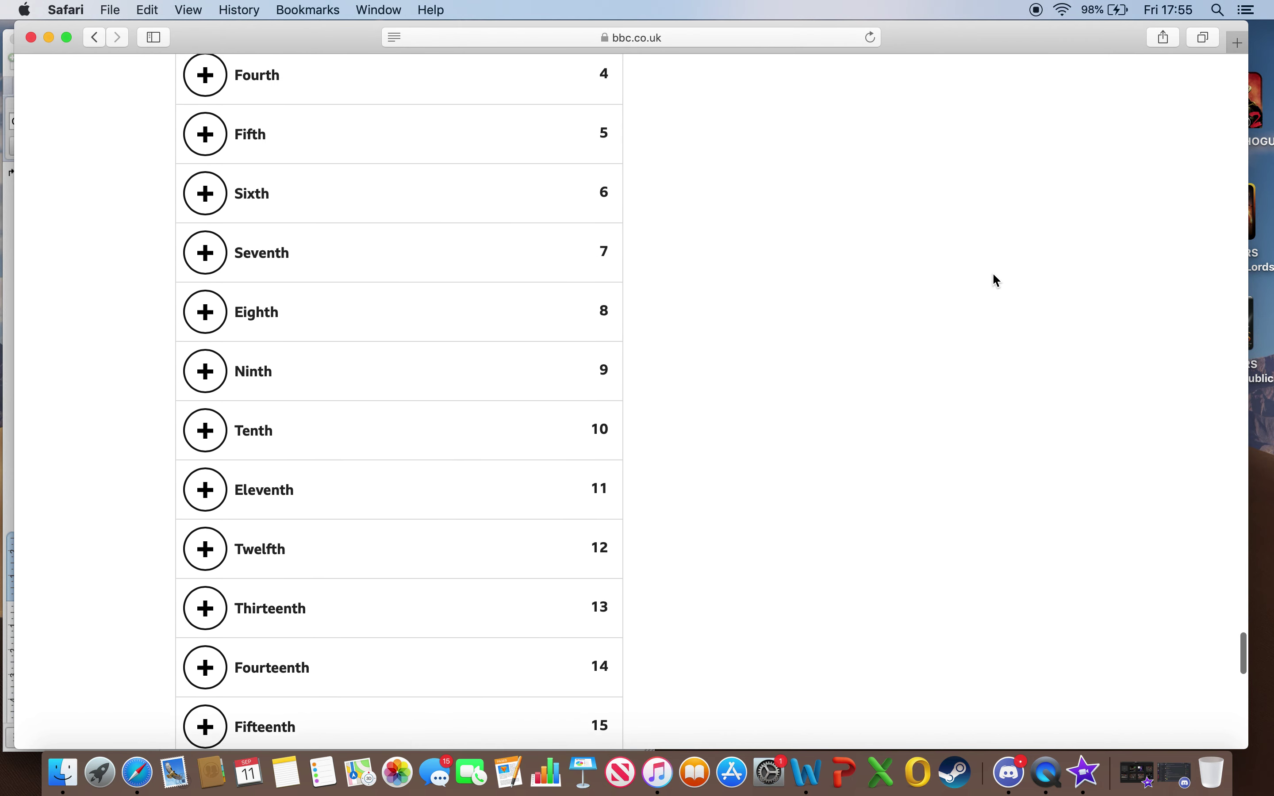
scroll(993, 274, down, 8)
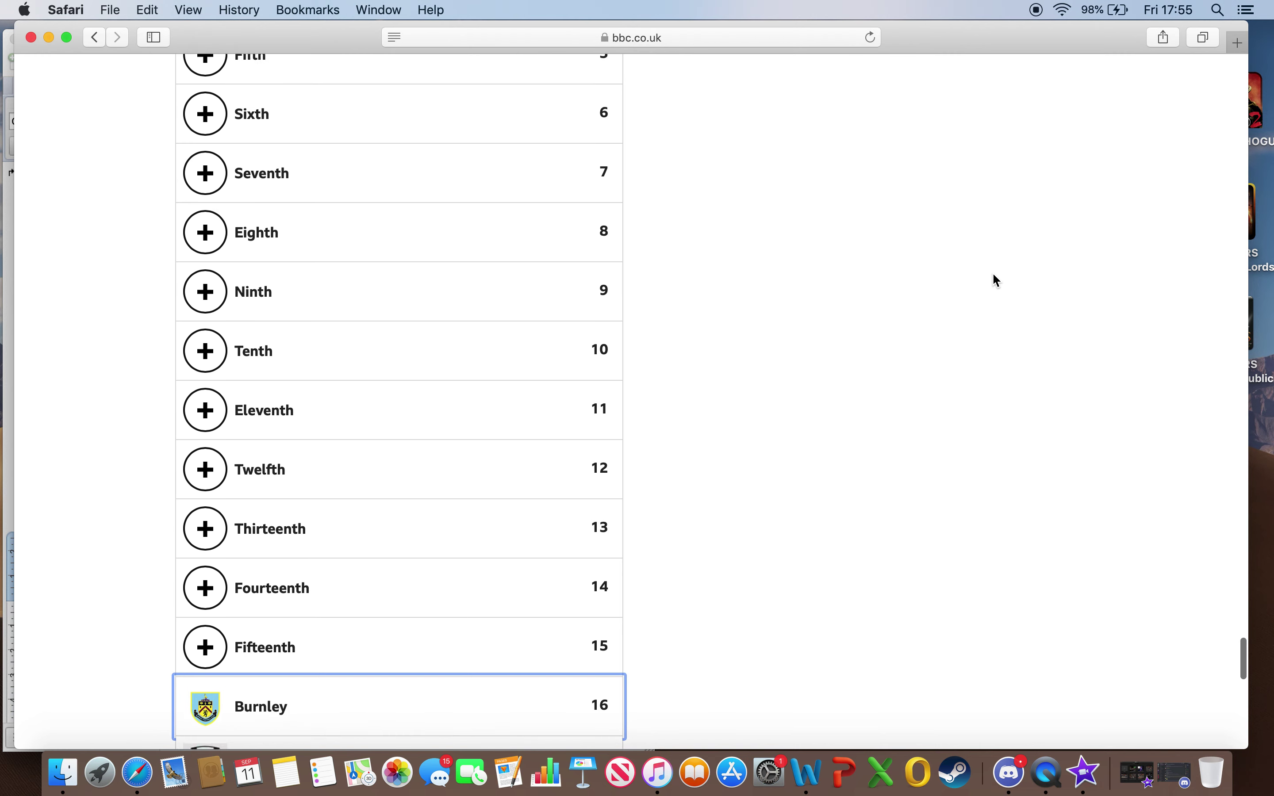
scroll(992, 274, down, 4)
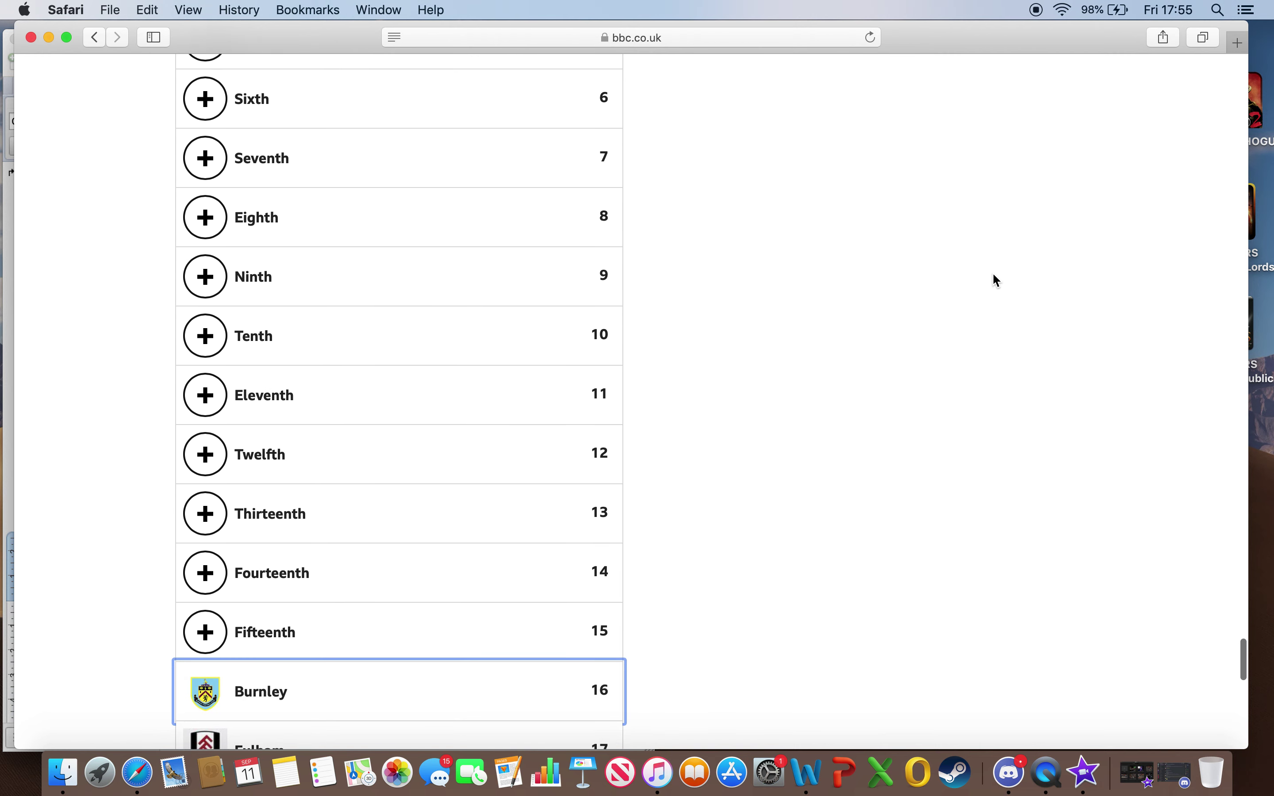
scroll(995, 279, down, 2)
Pick Crystal Palace from the fifteenth-place team list, above Burnley
click(205, 516)
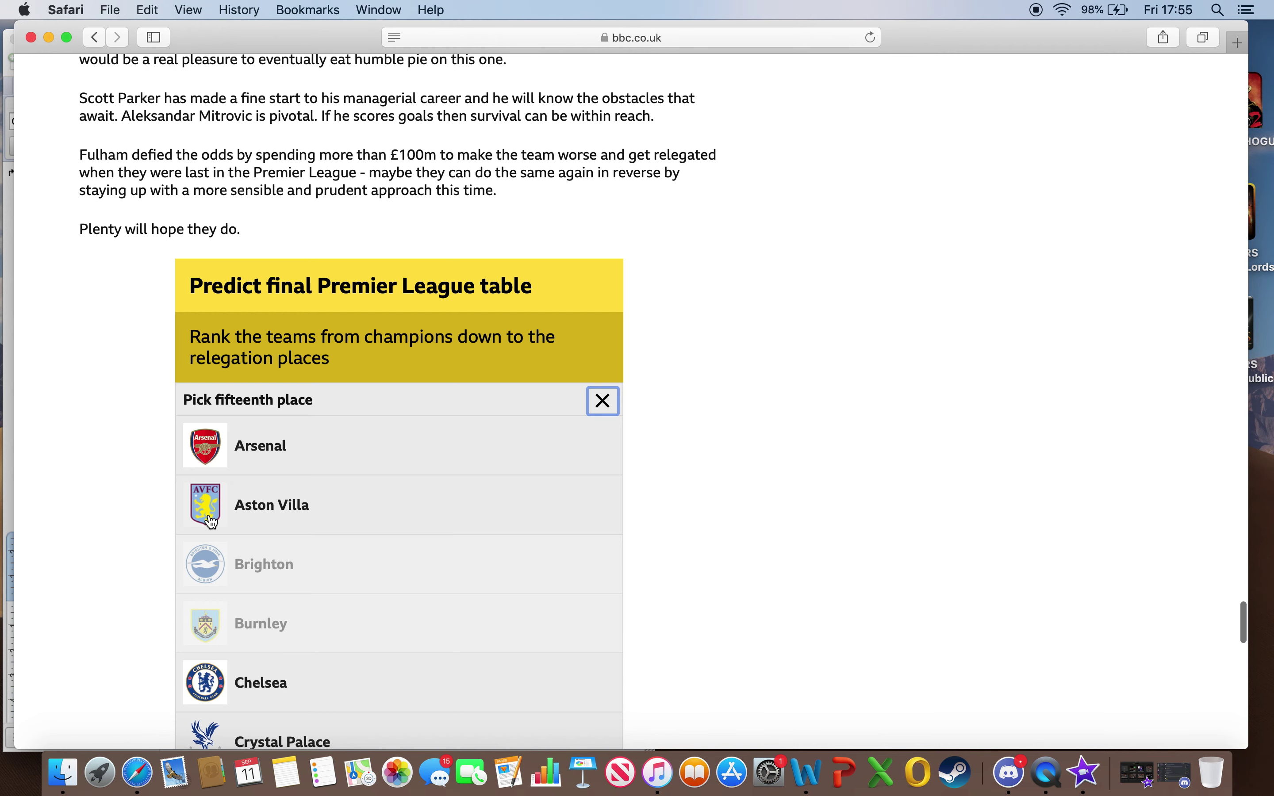
scroll(393, 492, down, 15)
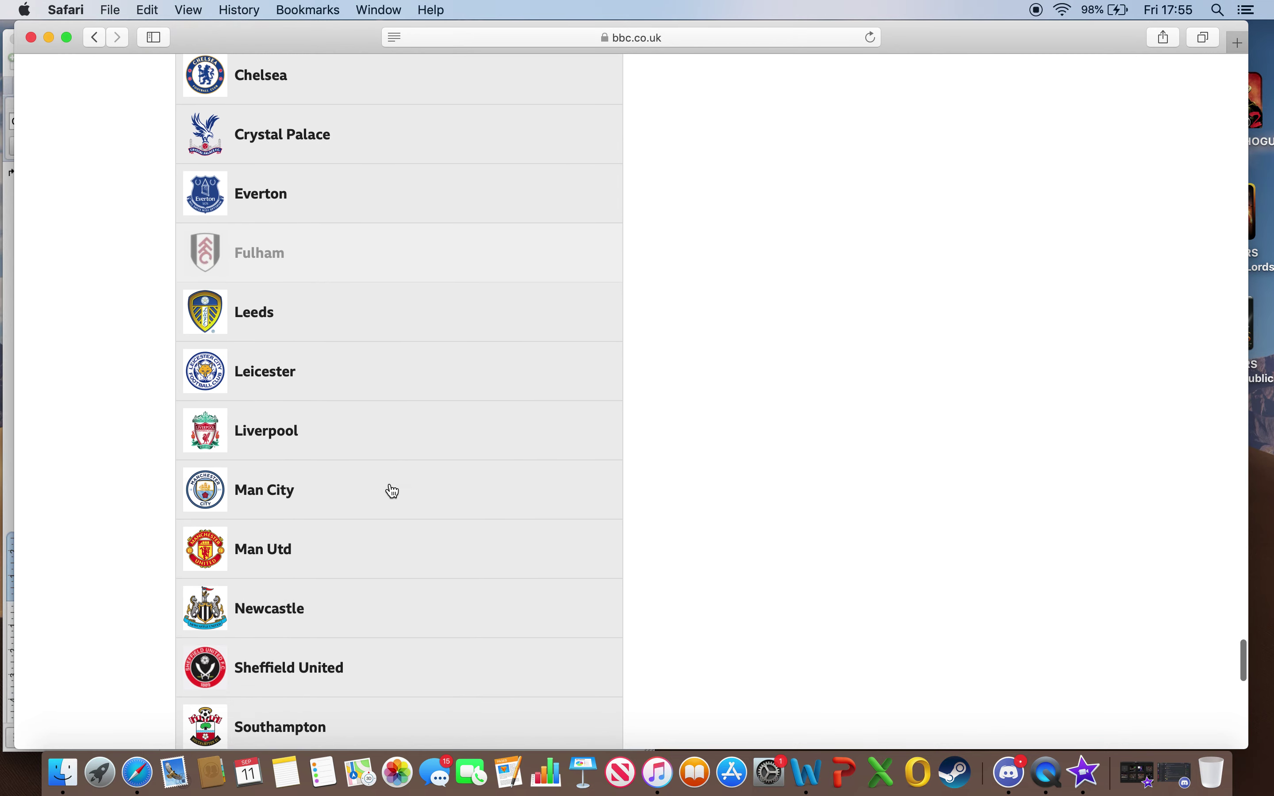
scroll(393, 491, up, 3)
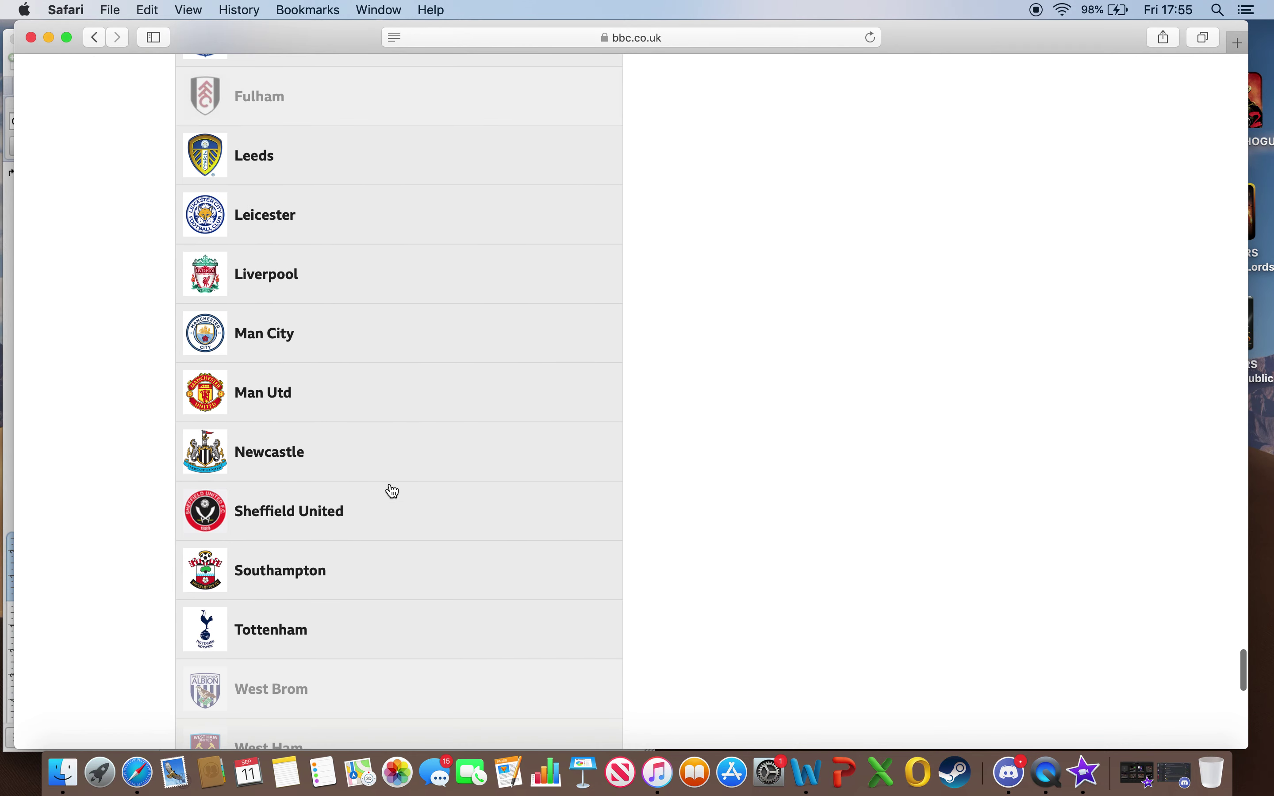
scroll(393, 491, down, 3)
scroll(393, 491, up, 12)
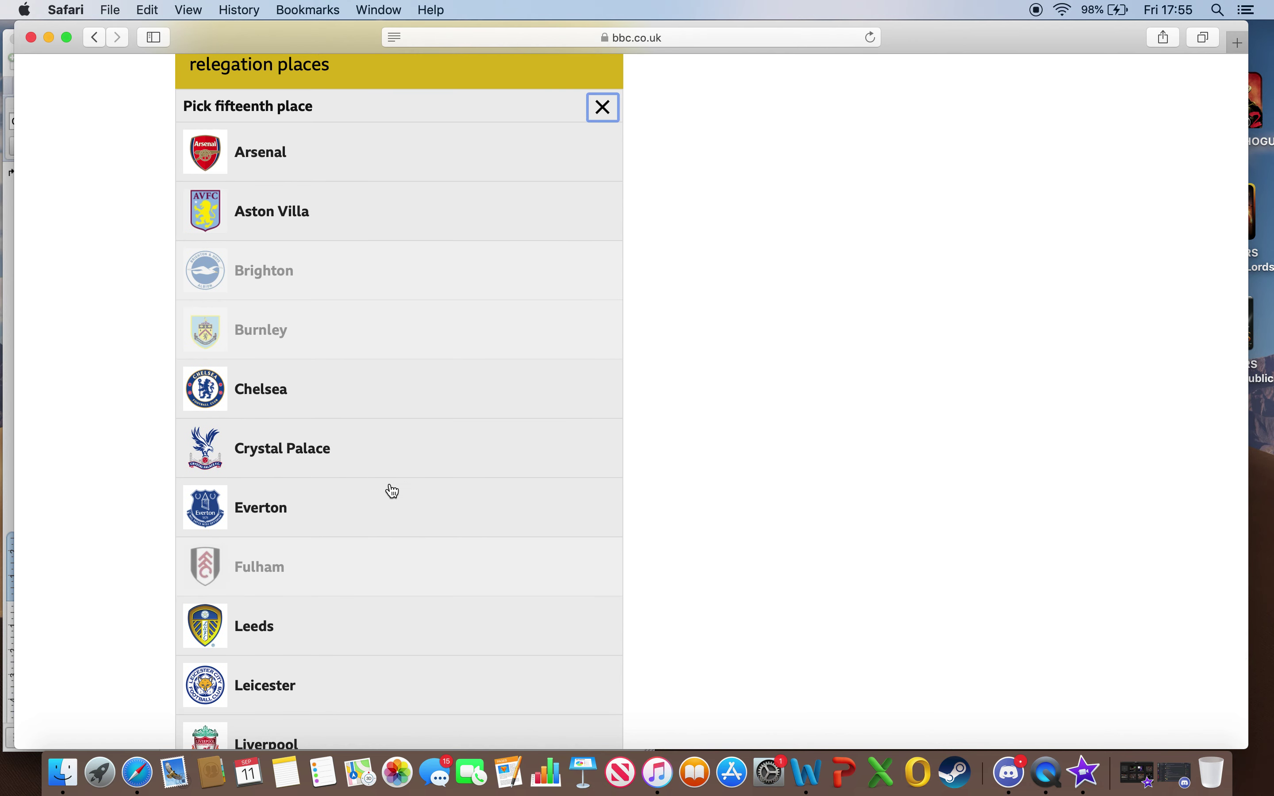
click(351, 449)
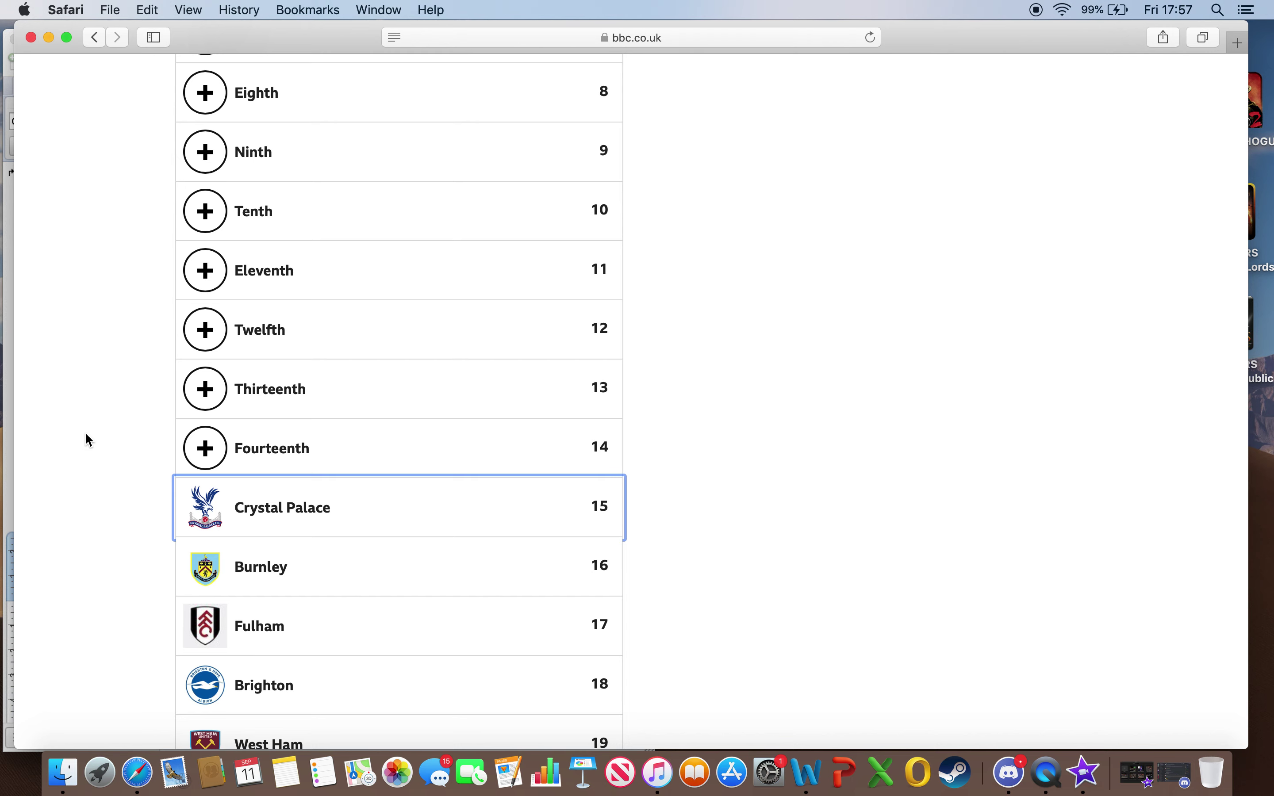
scroll(106, 433, up, 2)
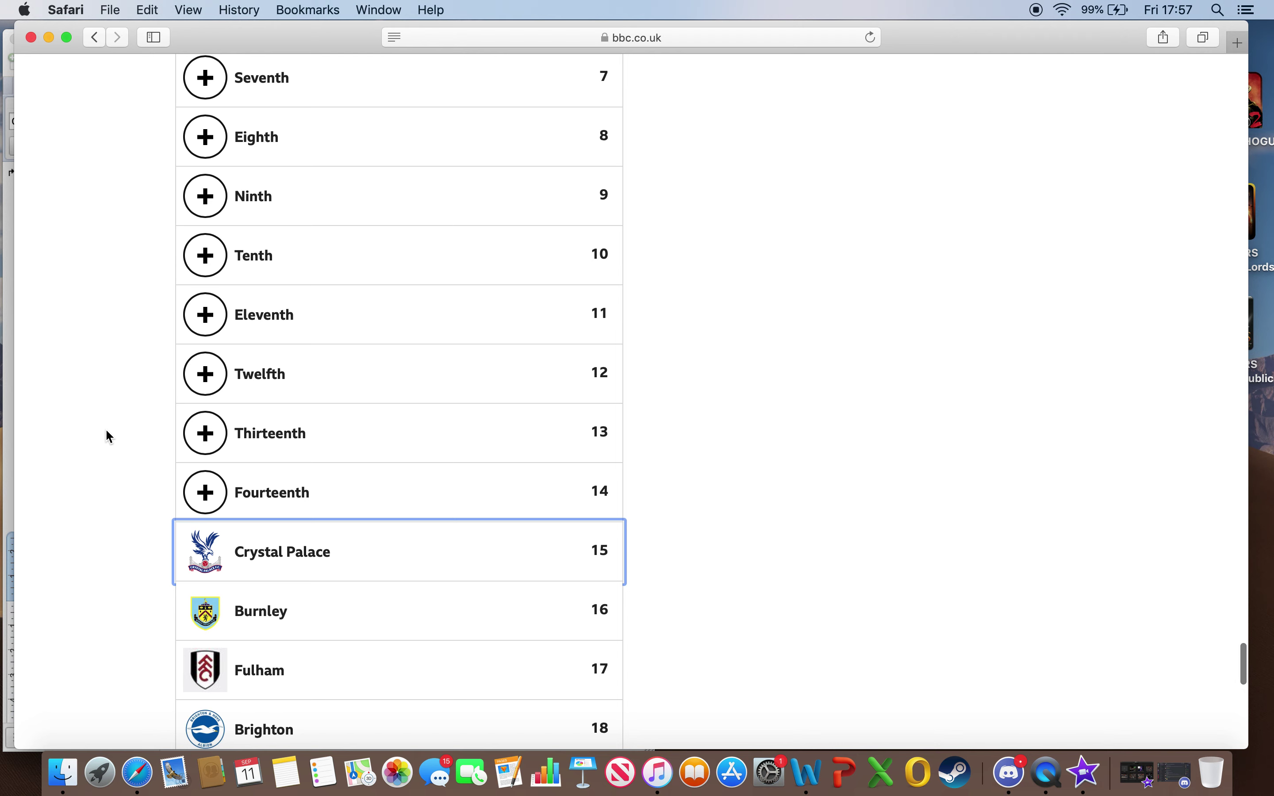
scroll(108, 436, up, 1)
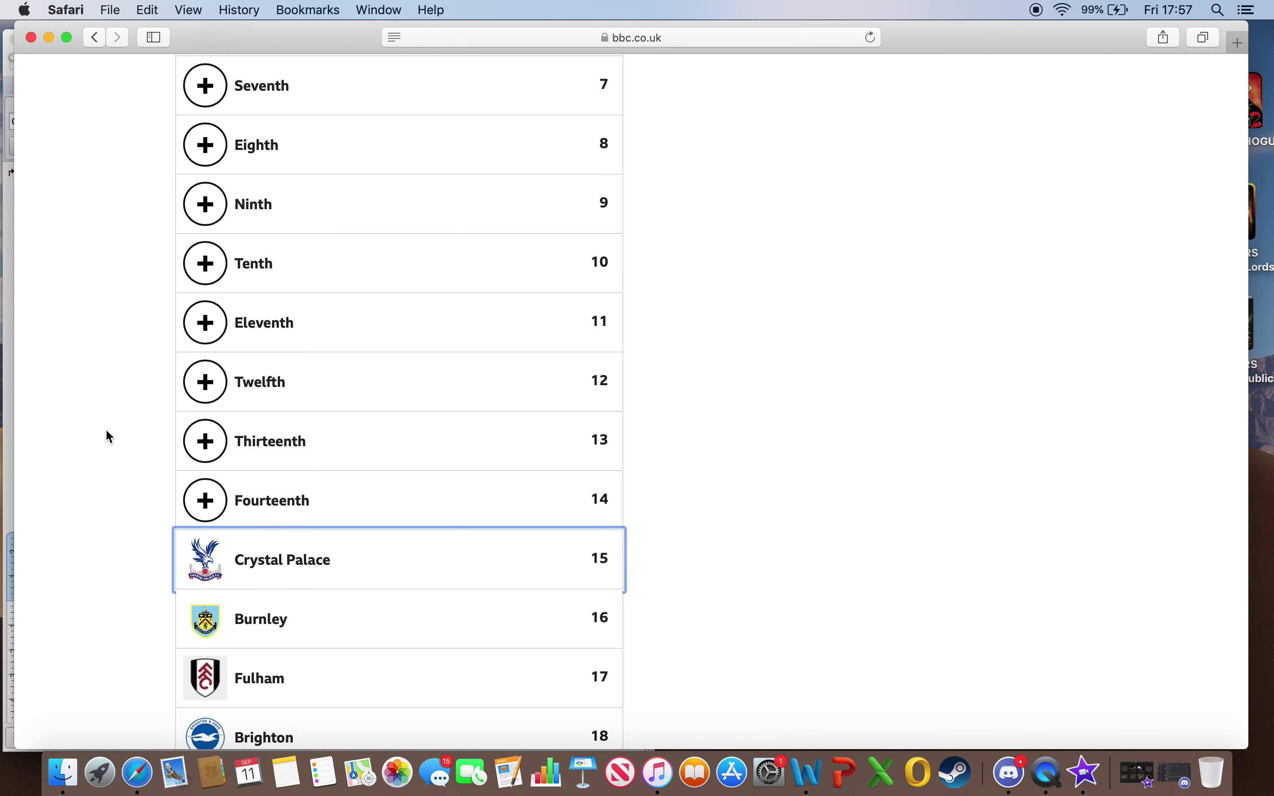
Choose Leeds from the fourteenth-place team list
click(208, 500)
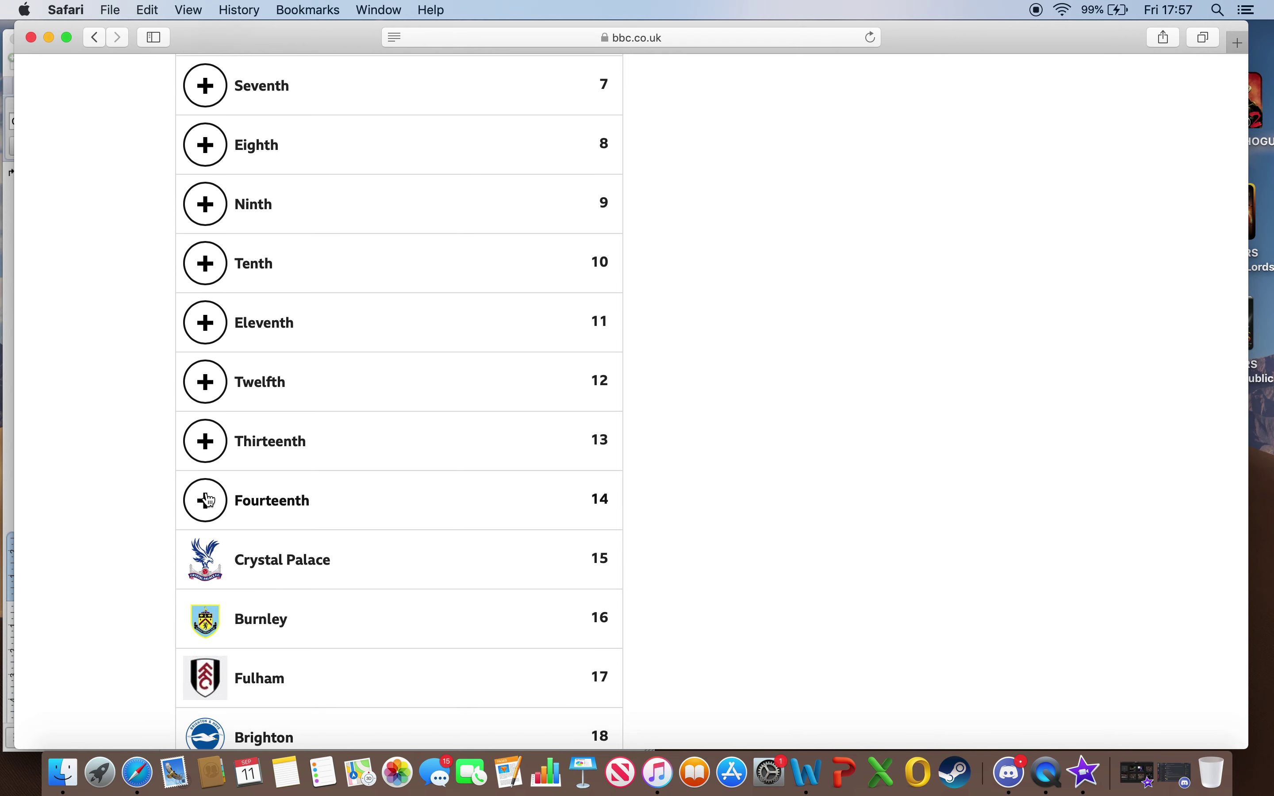
click(208, 501)
scroll(380, 537, down, 5)
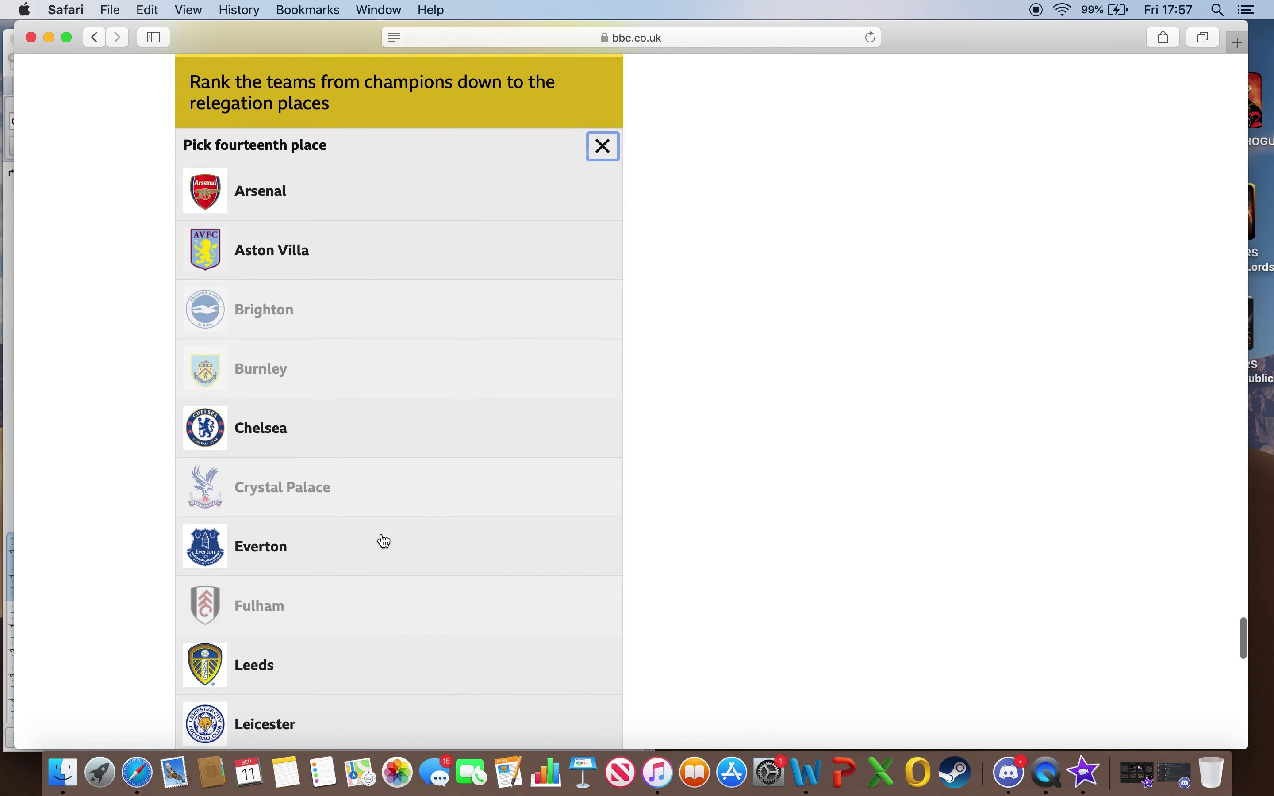
scroll(386, 547, down, 10)
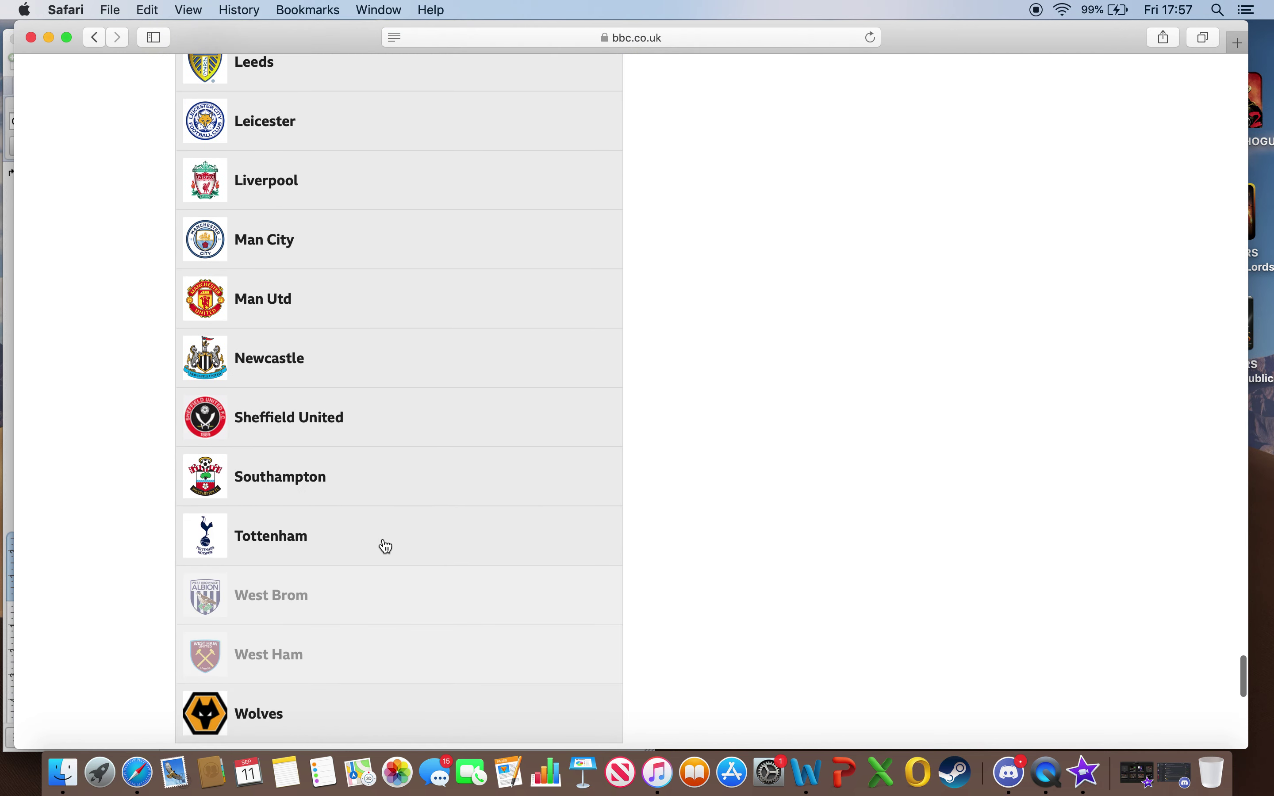
scroll(386, 547, up, 8)
scroll(369, 474, up, 3)
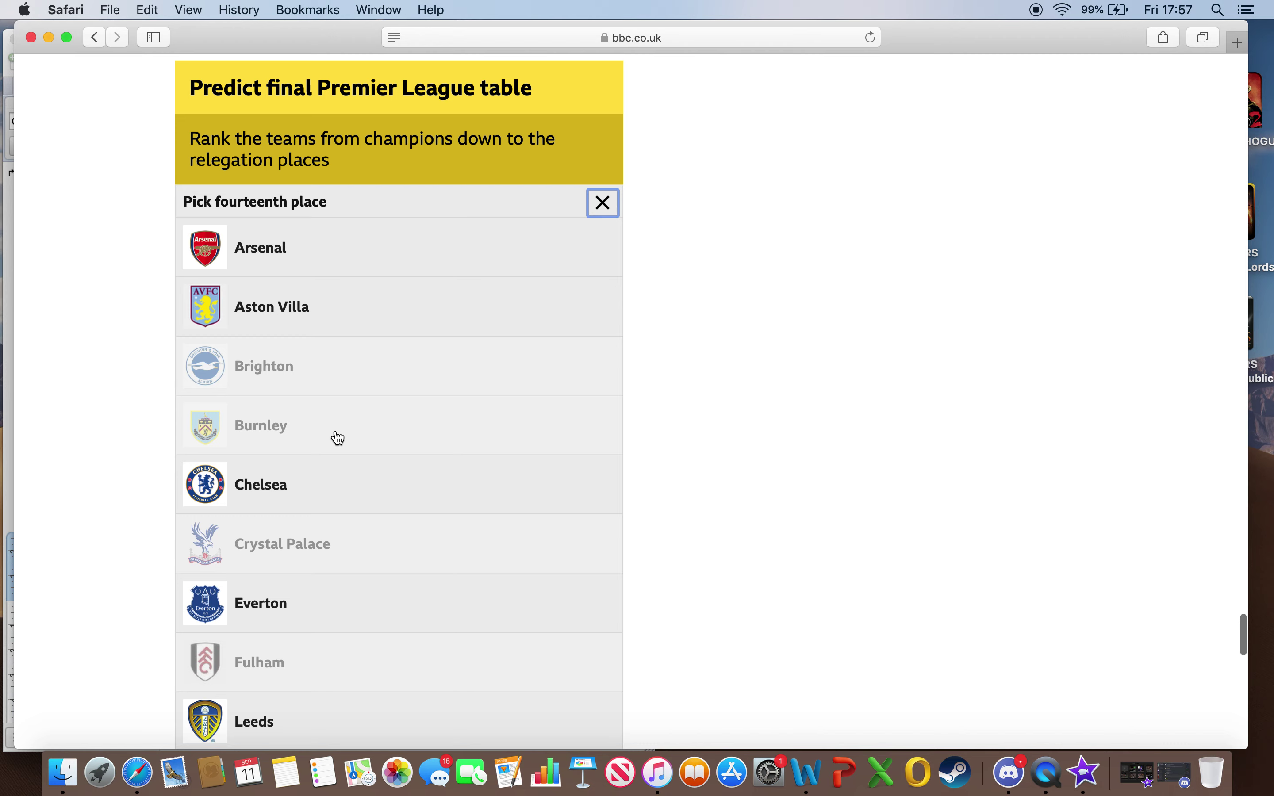
scroll(337, 437, down, 4)
scroll(338, 439, up, 3)
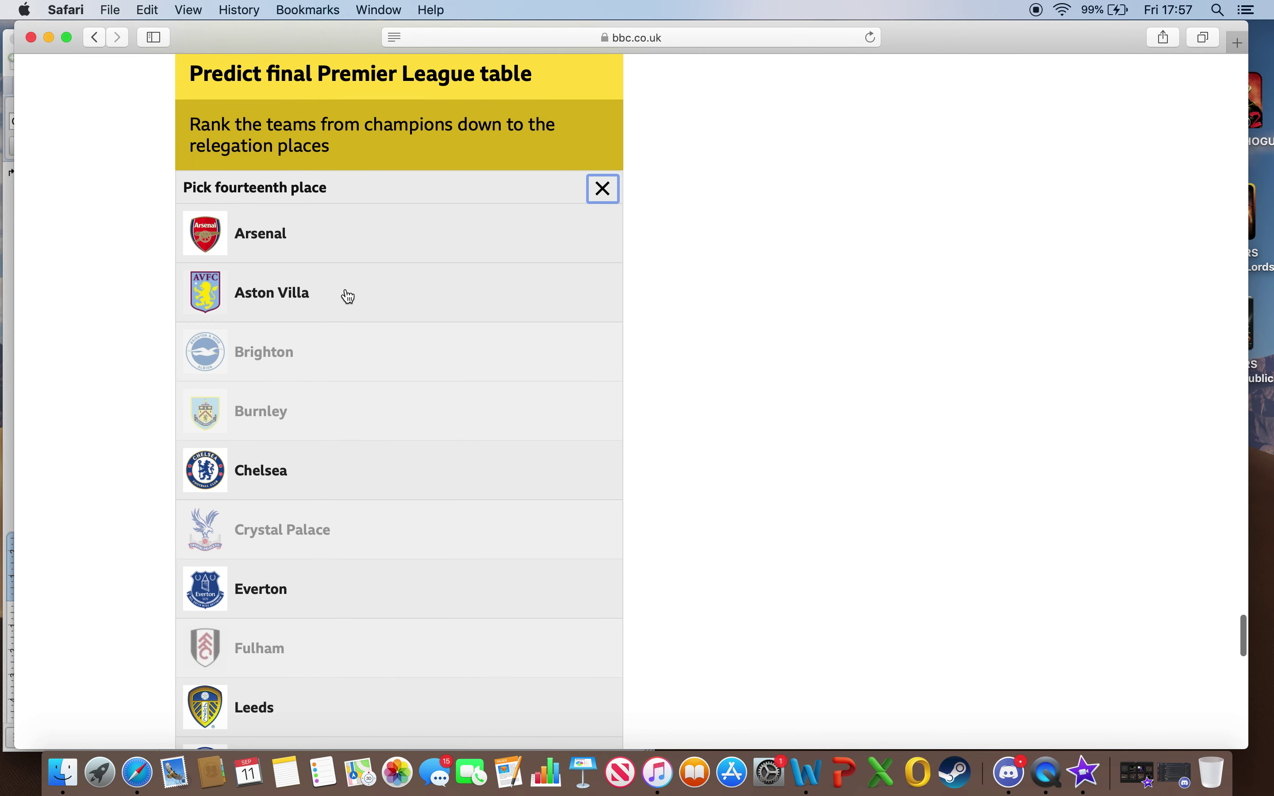
scroll(285, 697, down, 15)
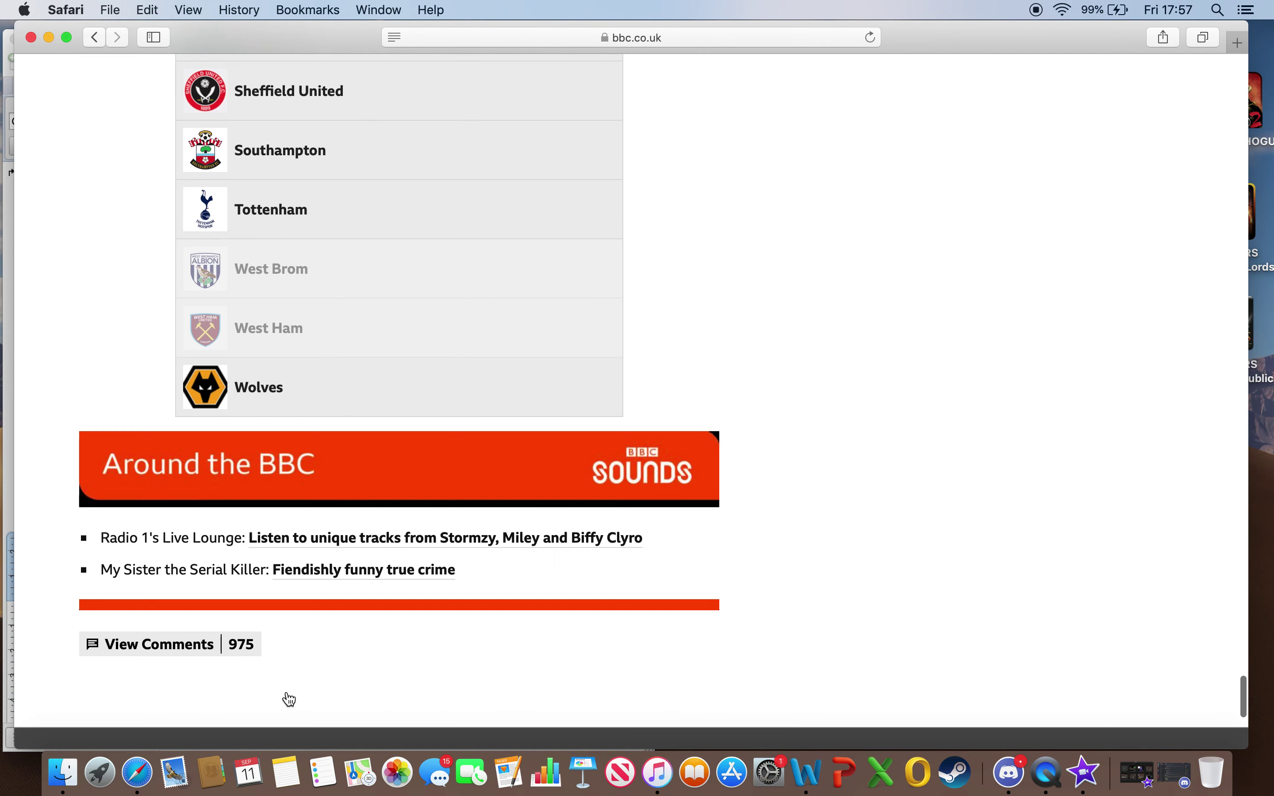
scroll(287, 698, up, 10)
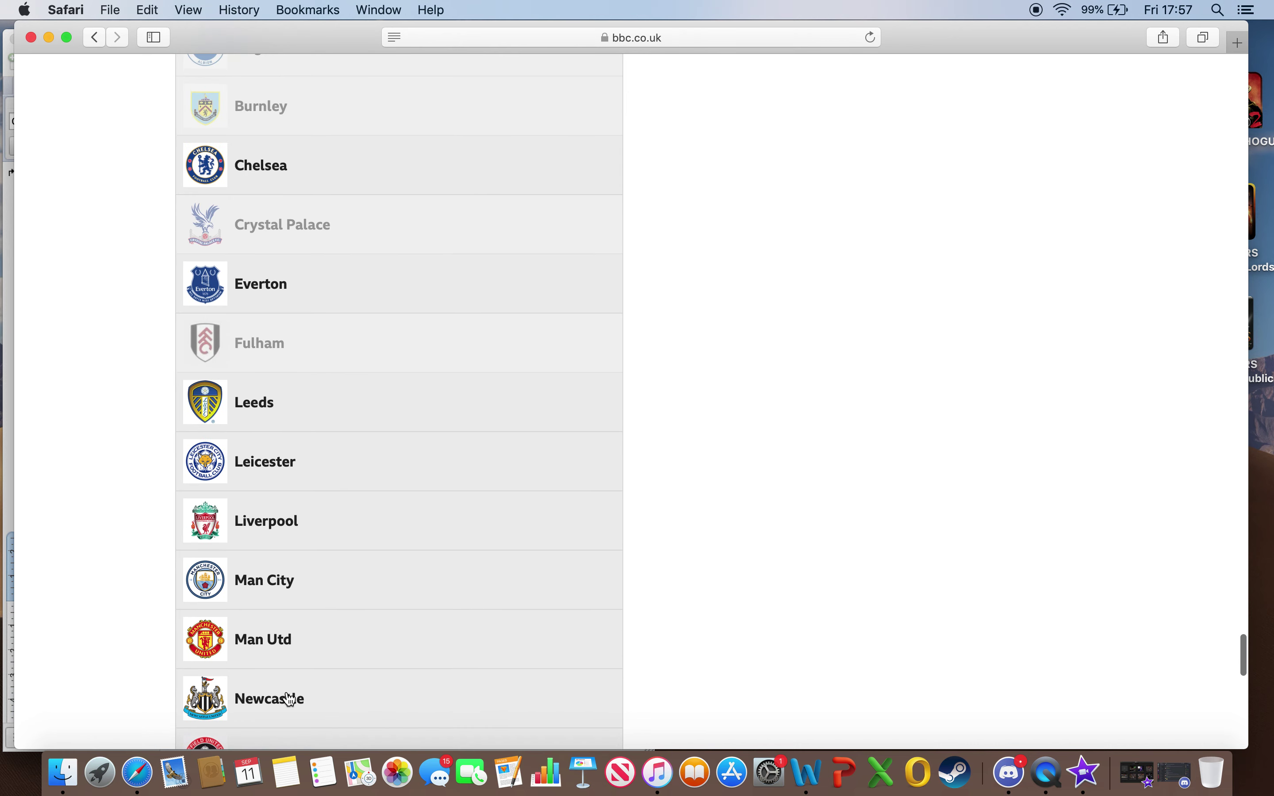
click(316, 428)
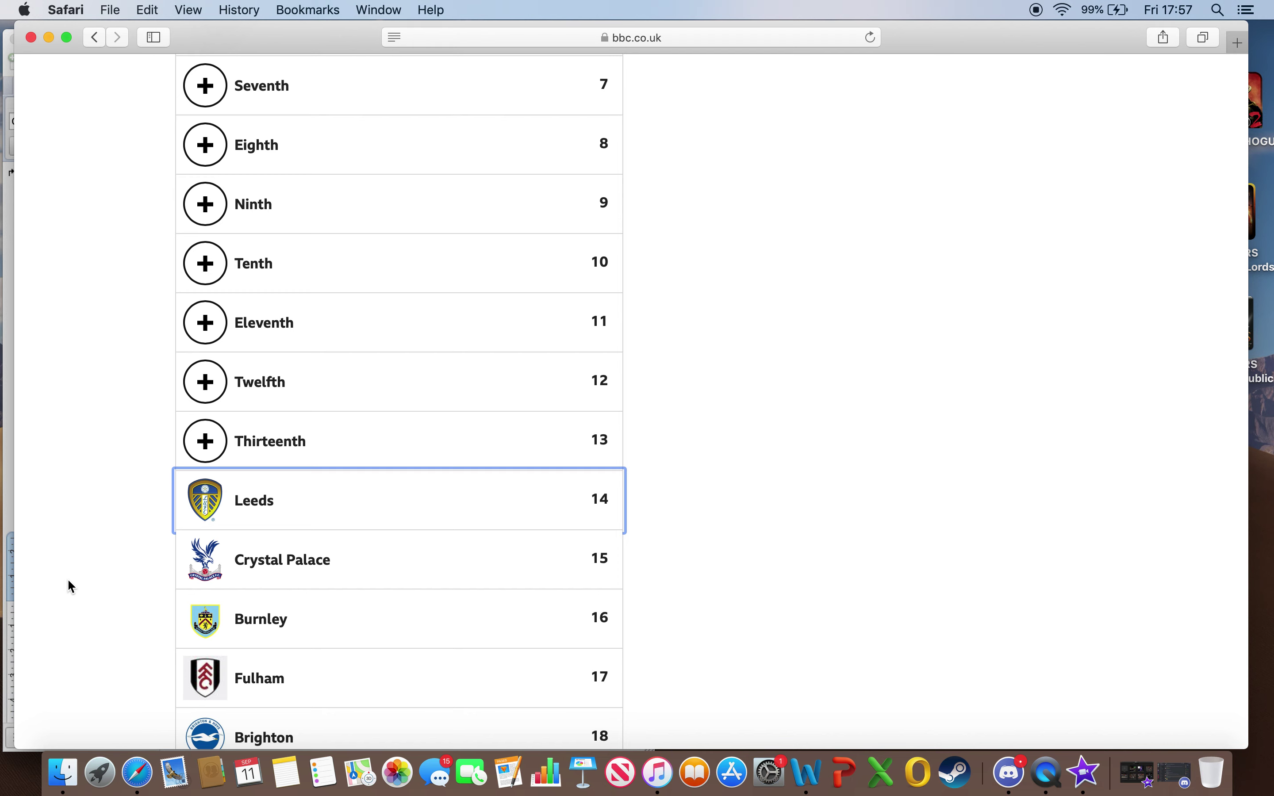
Scroll the table to review the filled lower places
scroll(69, 579, down, 4)
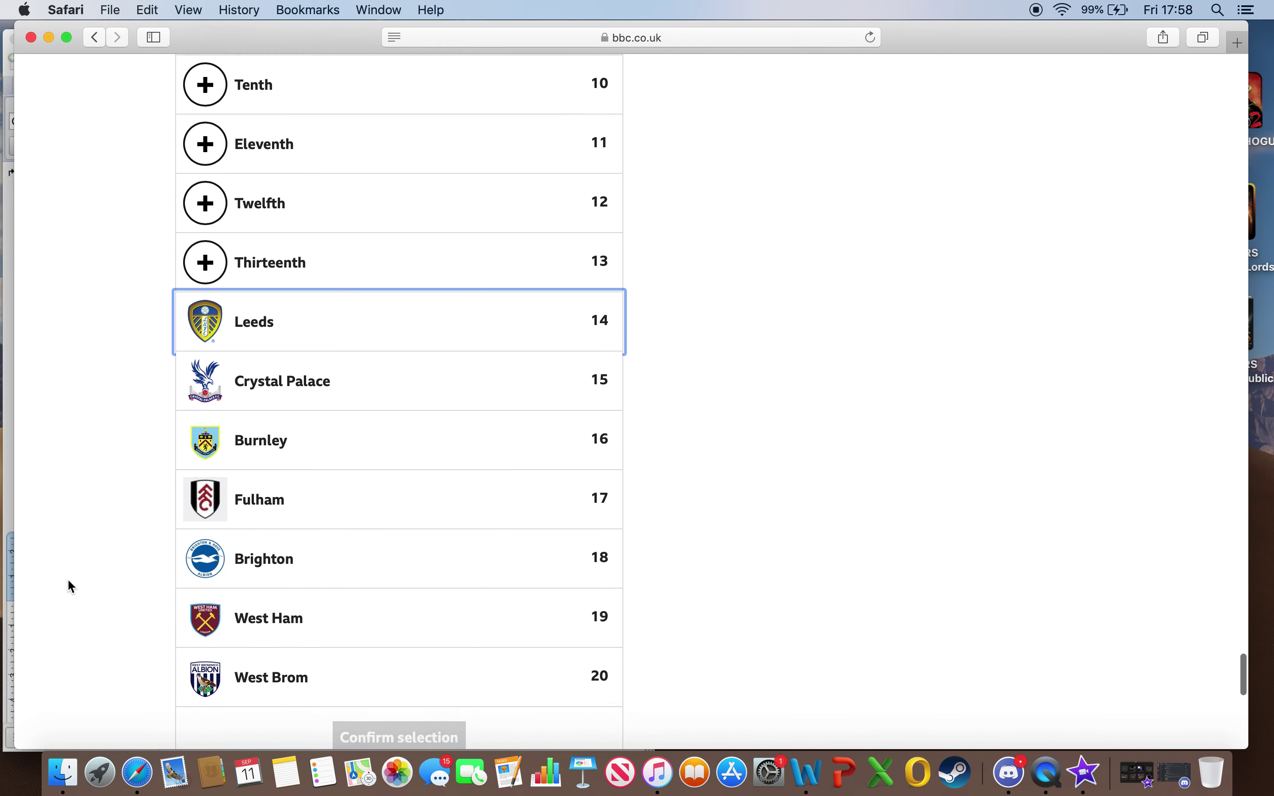
scroll(74, 580, up, 1)
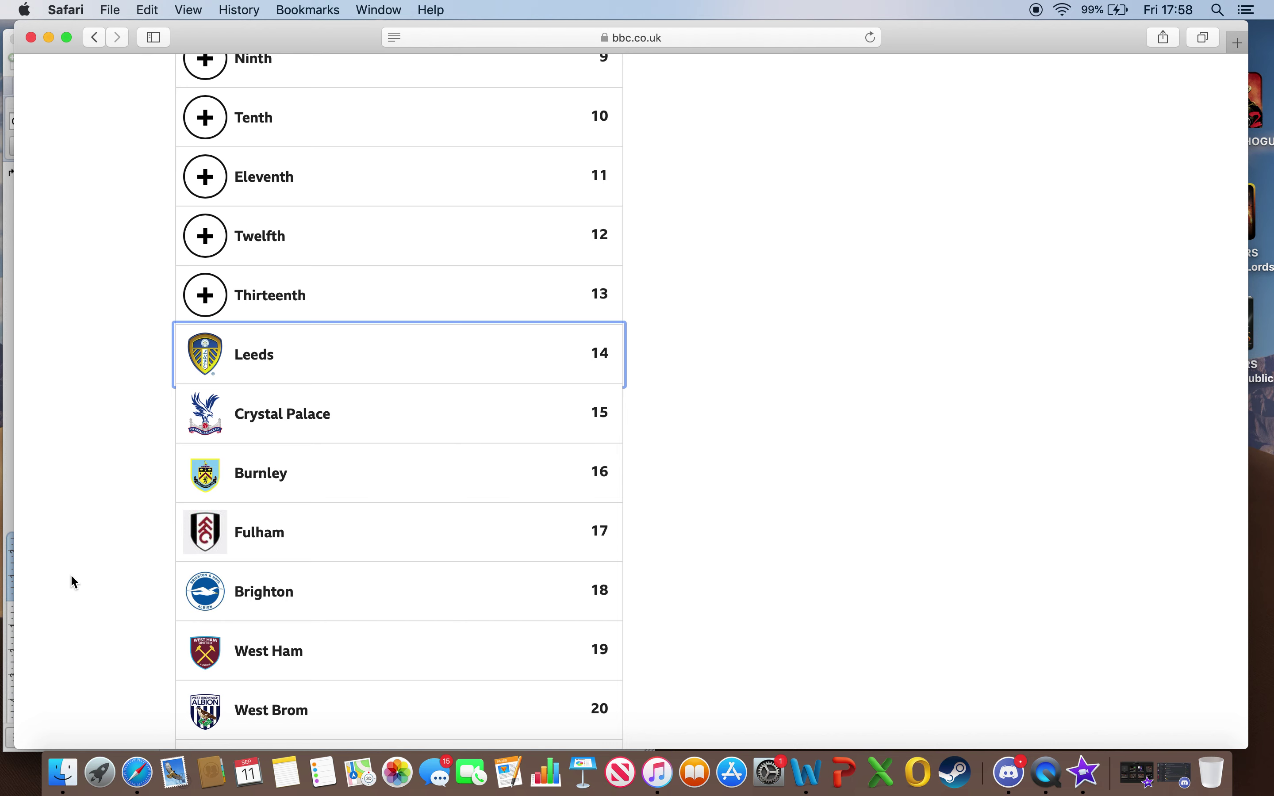
scroll(75, 581, down, 2)
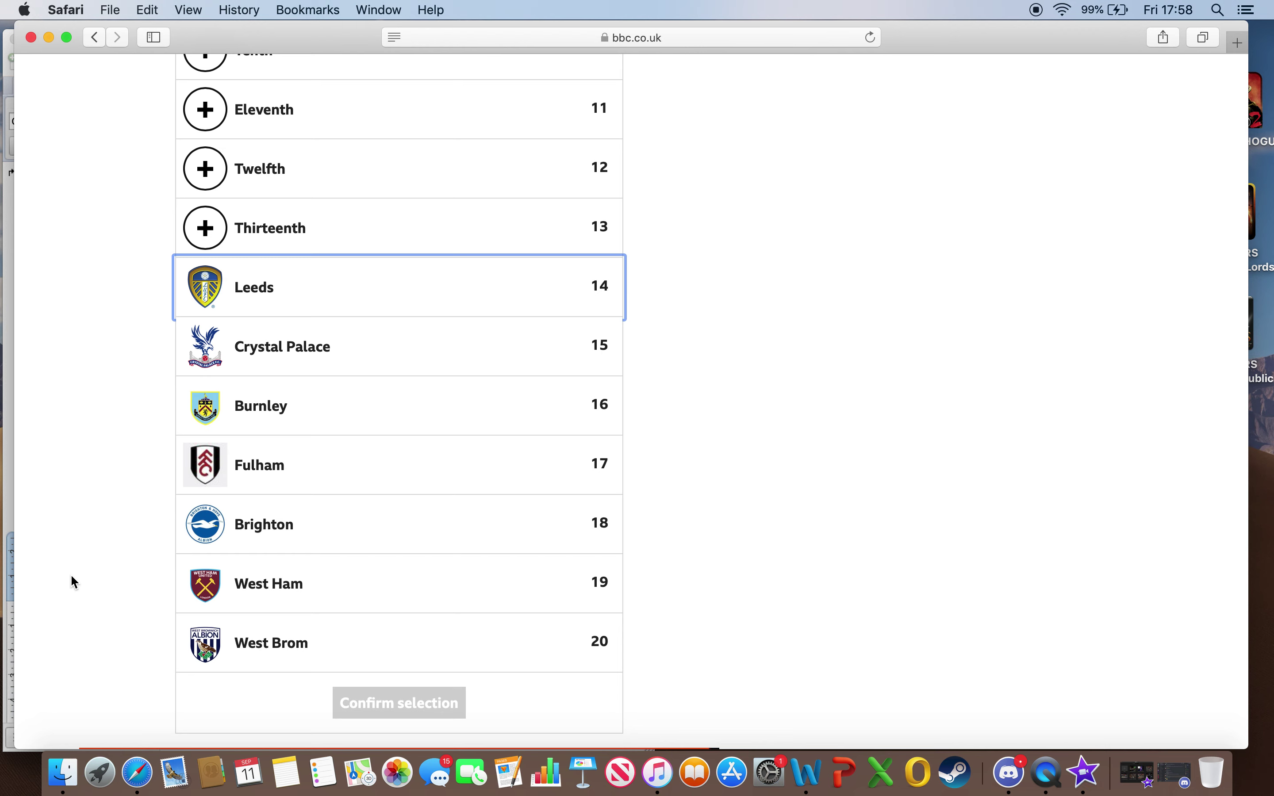
scroll(74, 581, down, 1)
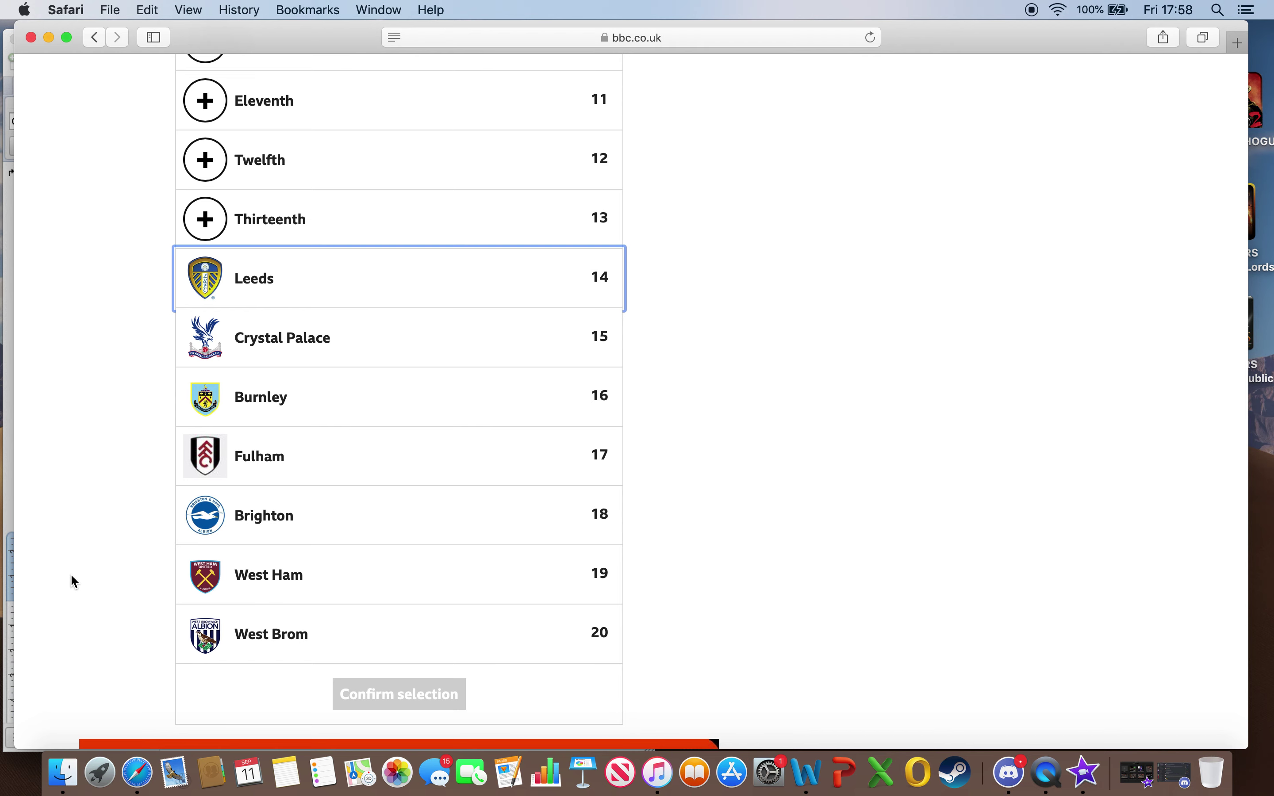
scroll(74, 581, up, 3)
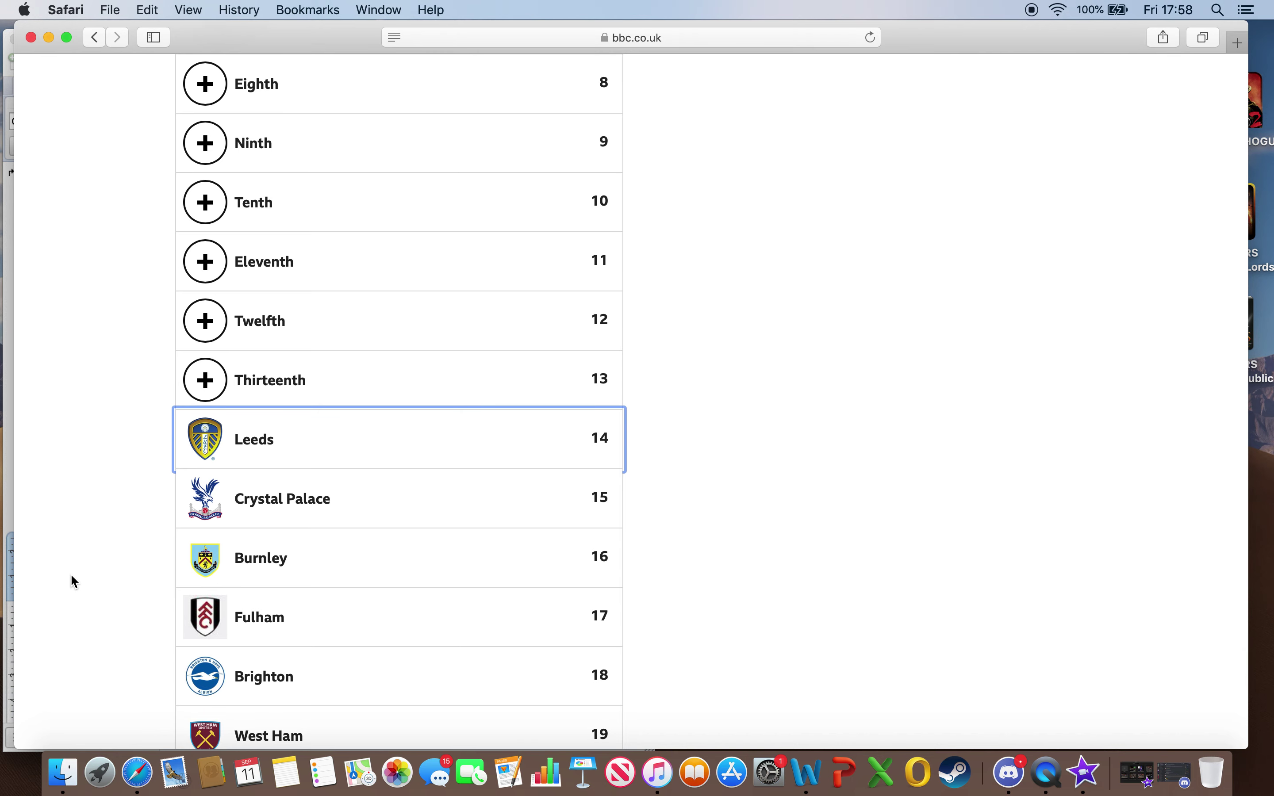
scroll(74, 581, down, 2)
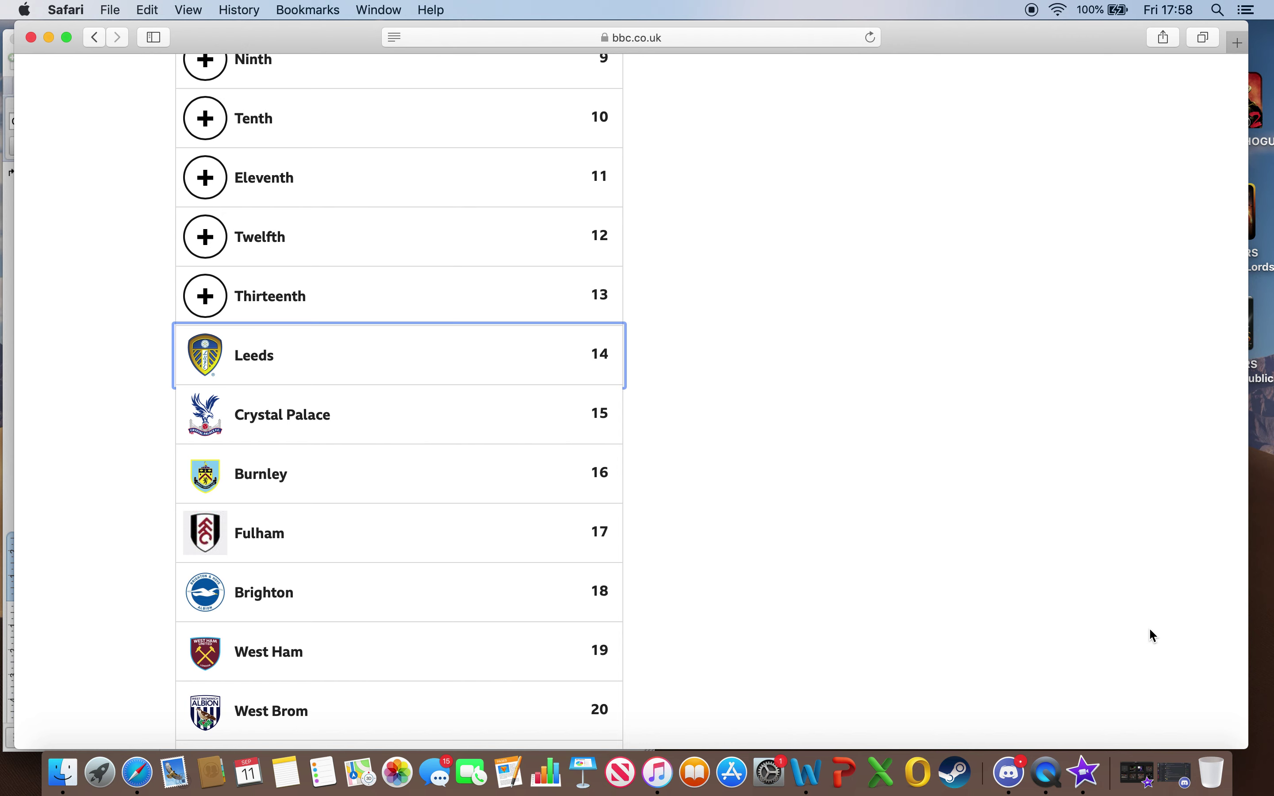
Pick Aston Villa from the thirteenth-place team list, above Leeds
click(206, 296)
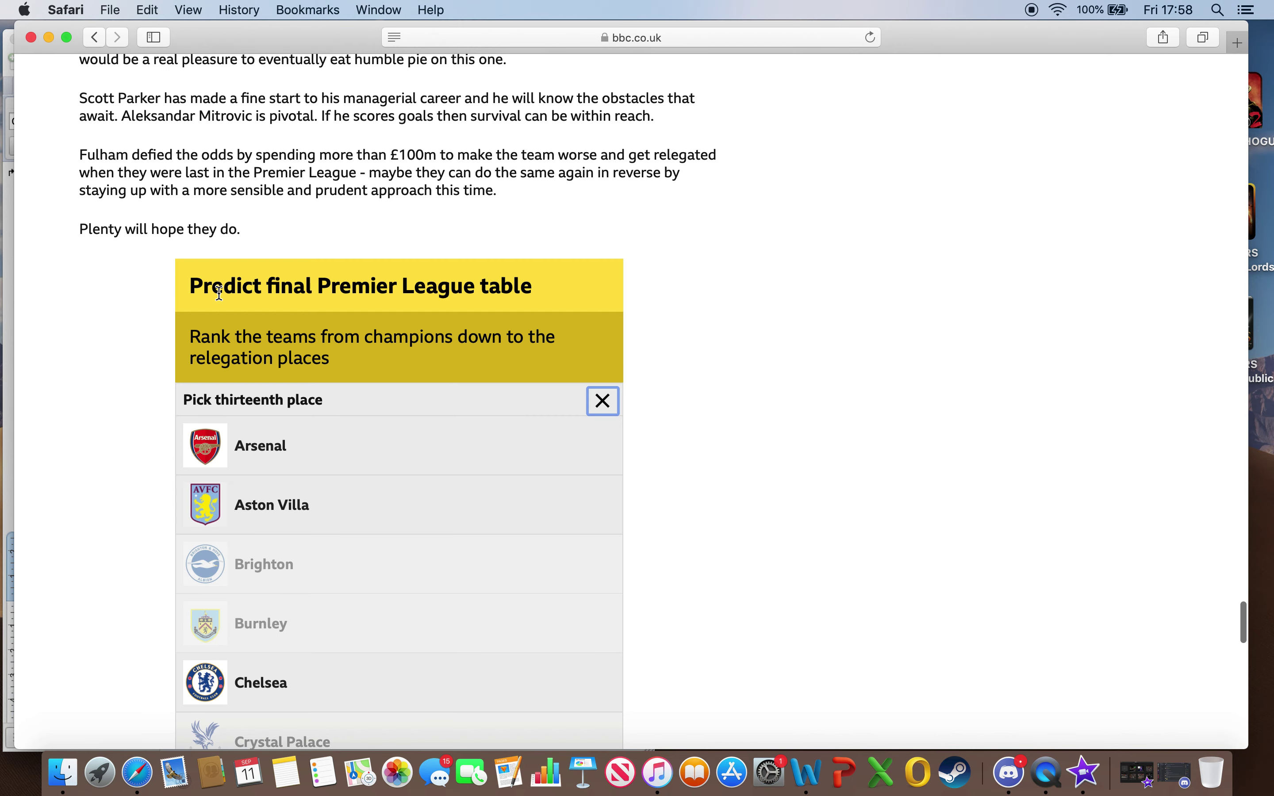
scroll(357, 395, down, 15)
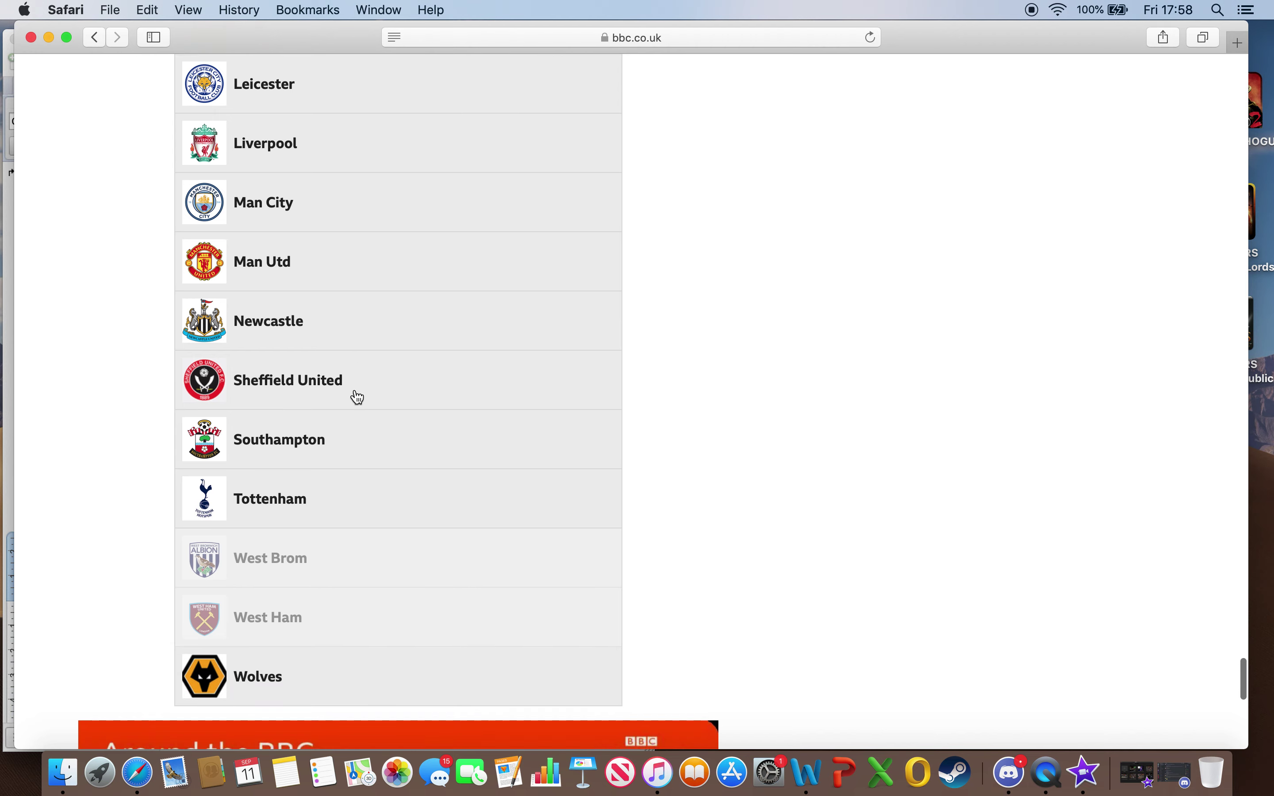
scroll(357, 397, up, 12)
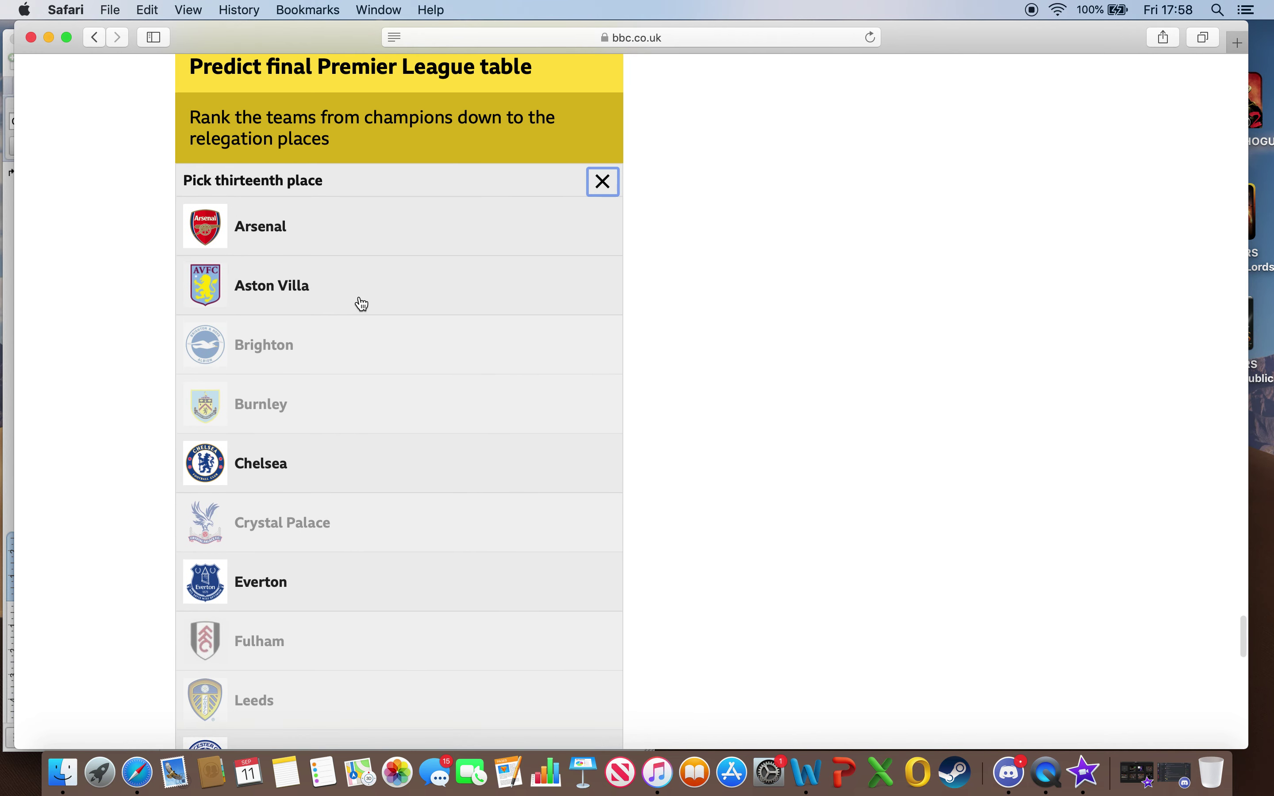
scroll(362, 304, down, 2)
scroll(362, 305, down, 5)
scroll(362, 303, up, 6)
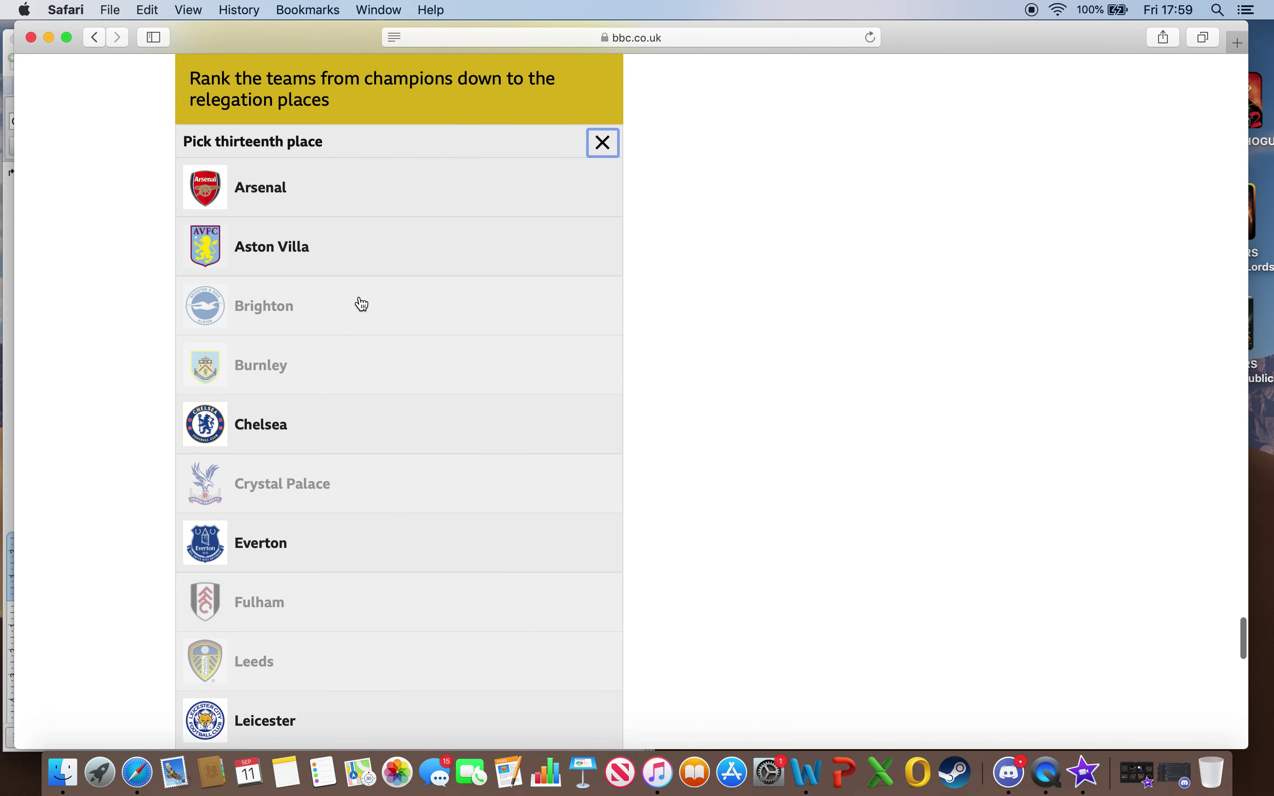
click(352, 221)
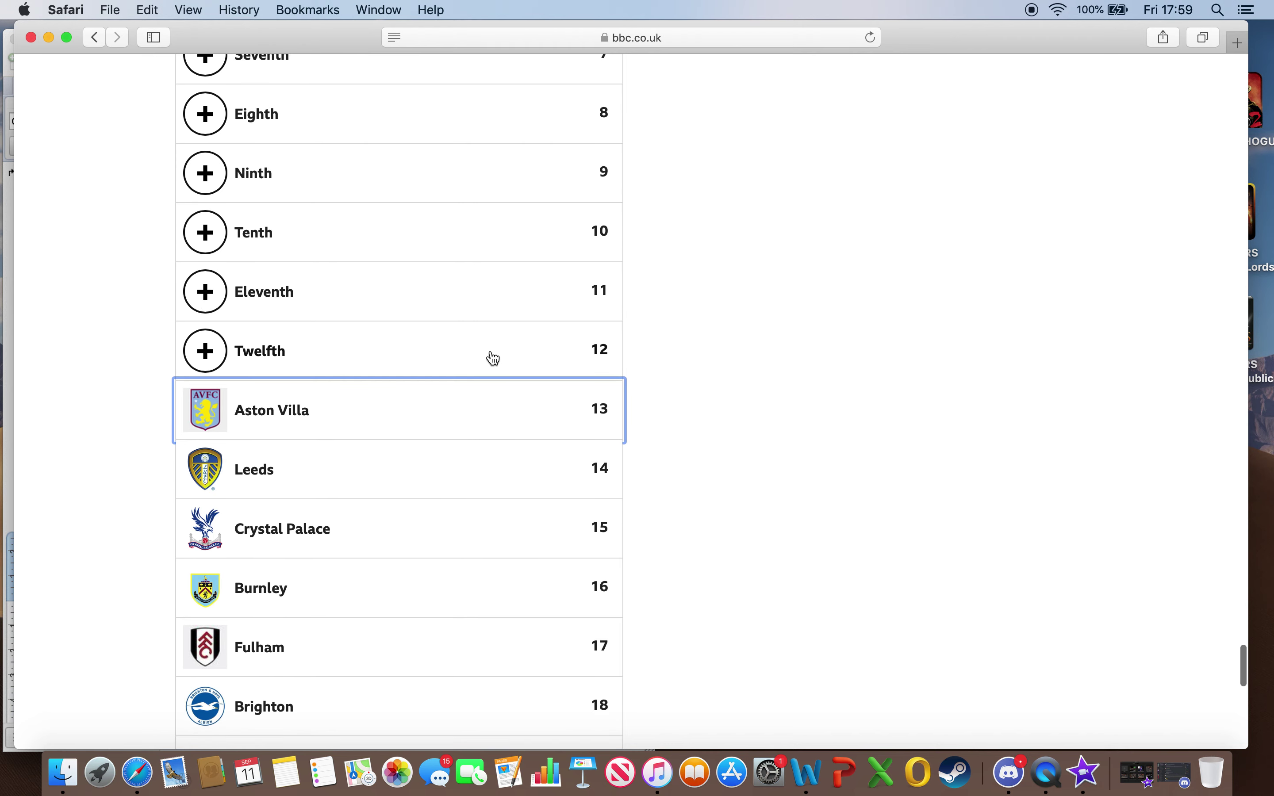
scroll(494, 358, up, 2)
scroll(514, 362, down, 3)
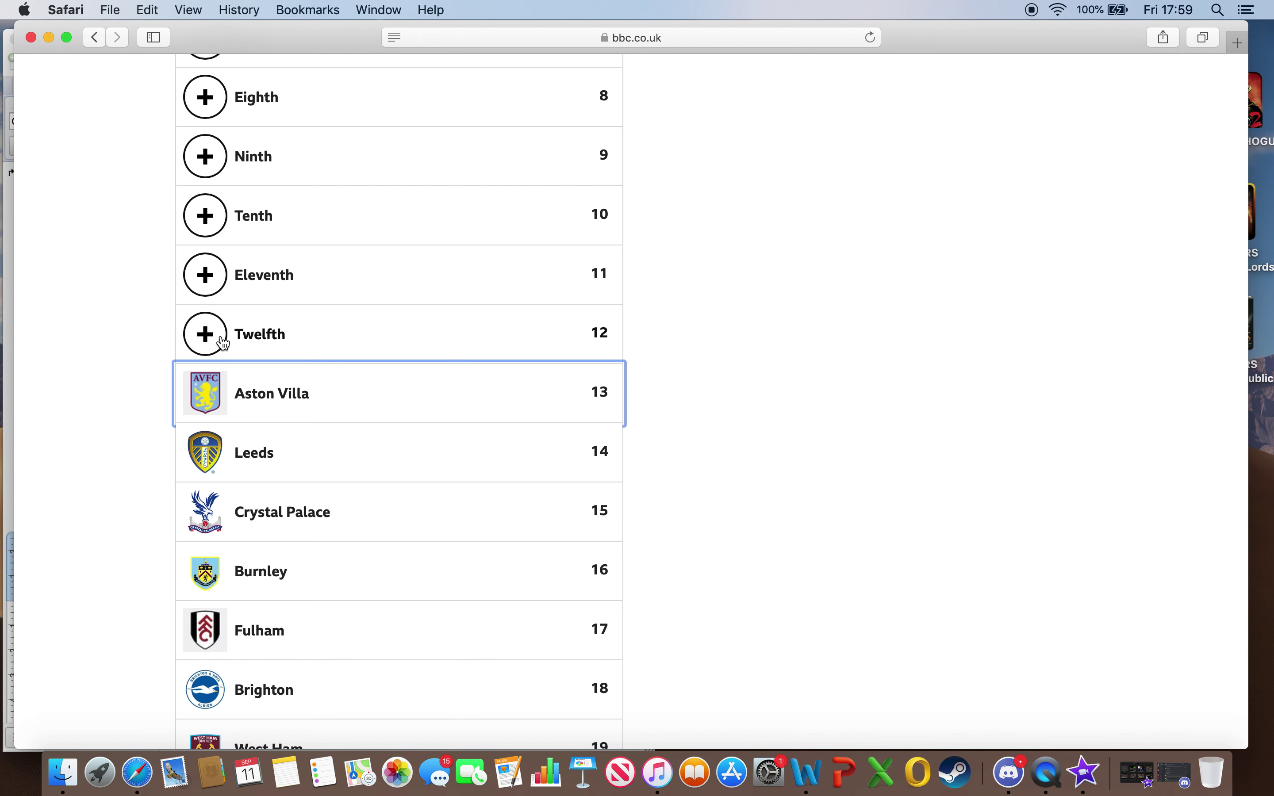
Choose Sheffield United for twelfth place
click(206, 334)
scroll(301, 404, down, 15)
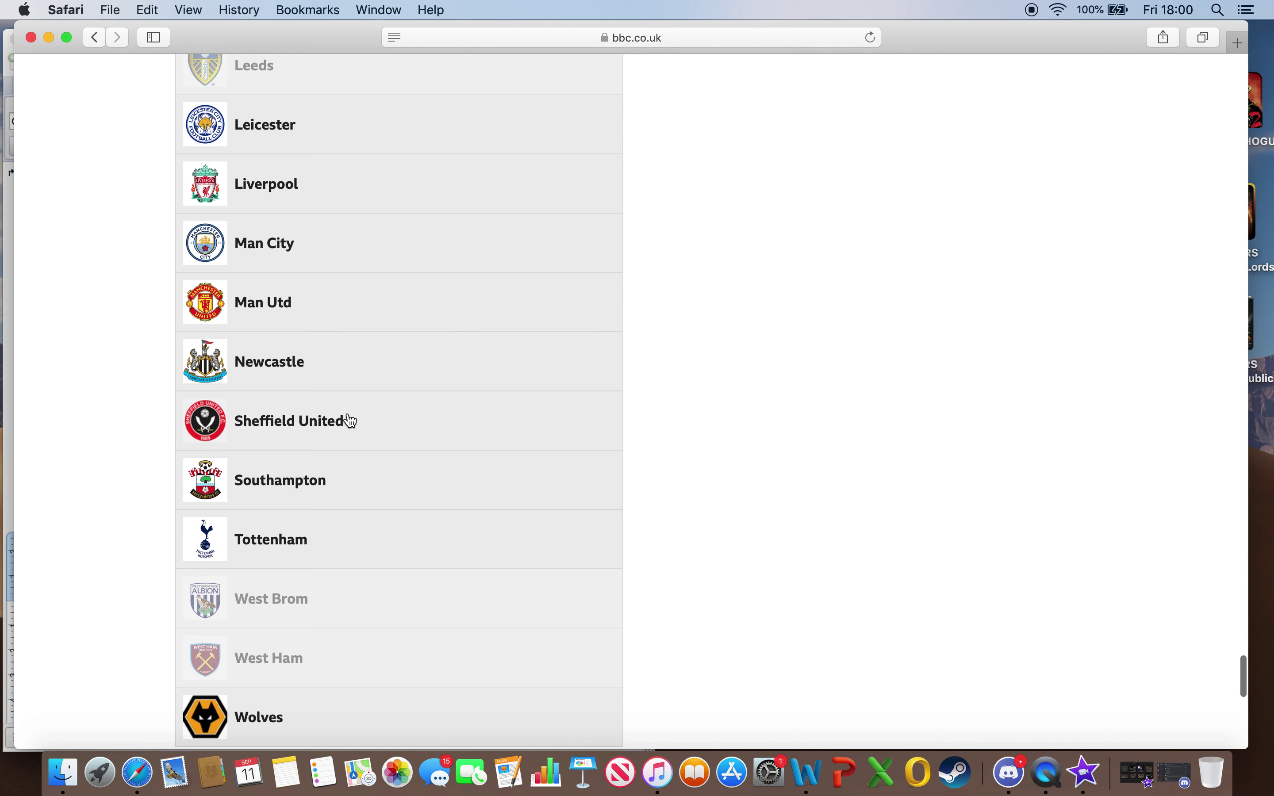
click(355, 420)
Open the team choices for eleventh place
scroll(361, 469, up, 2)
scroll(364, 471, up, 2)
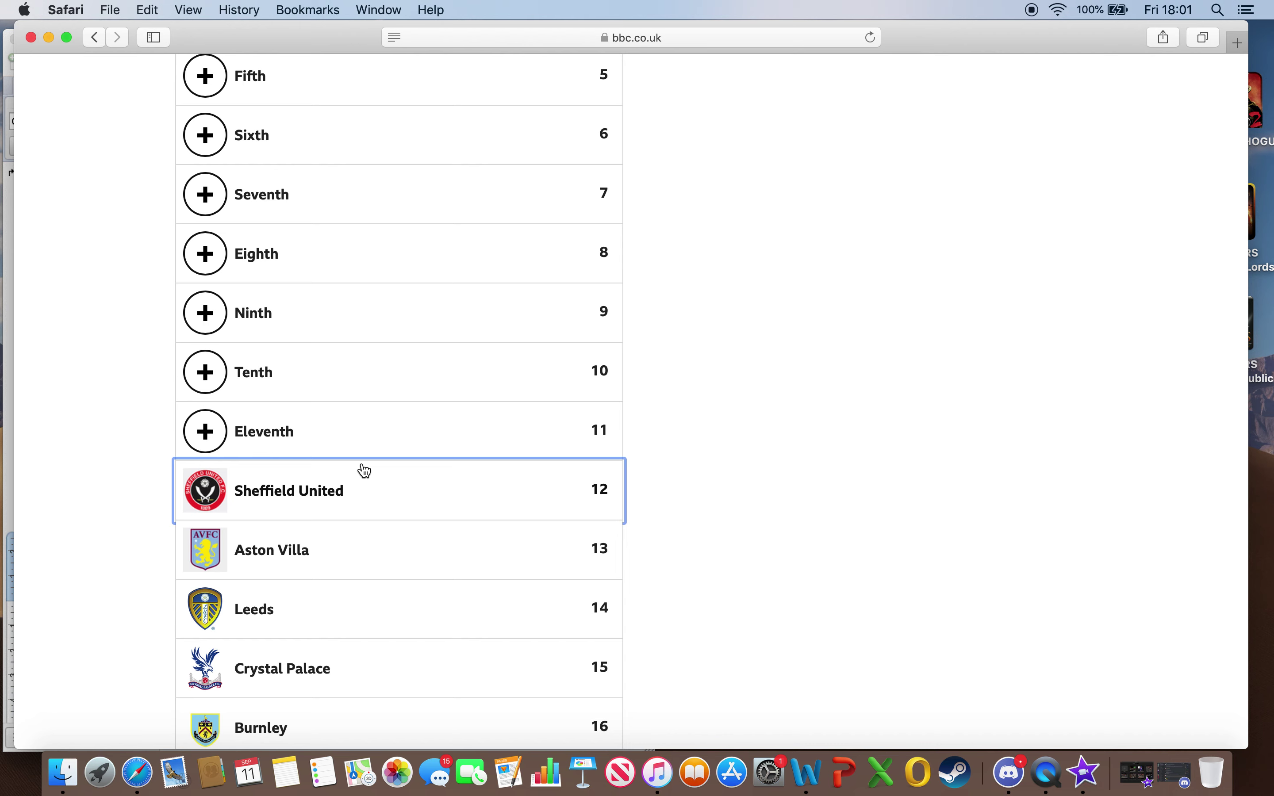
click(205, 432)
Choose Southampton for eleventh place, above Sheffield United
scroll(371, 550, down, 10)
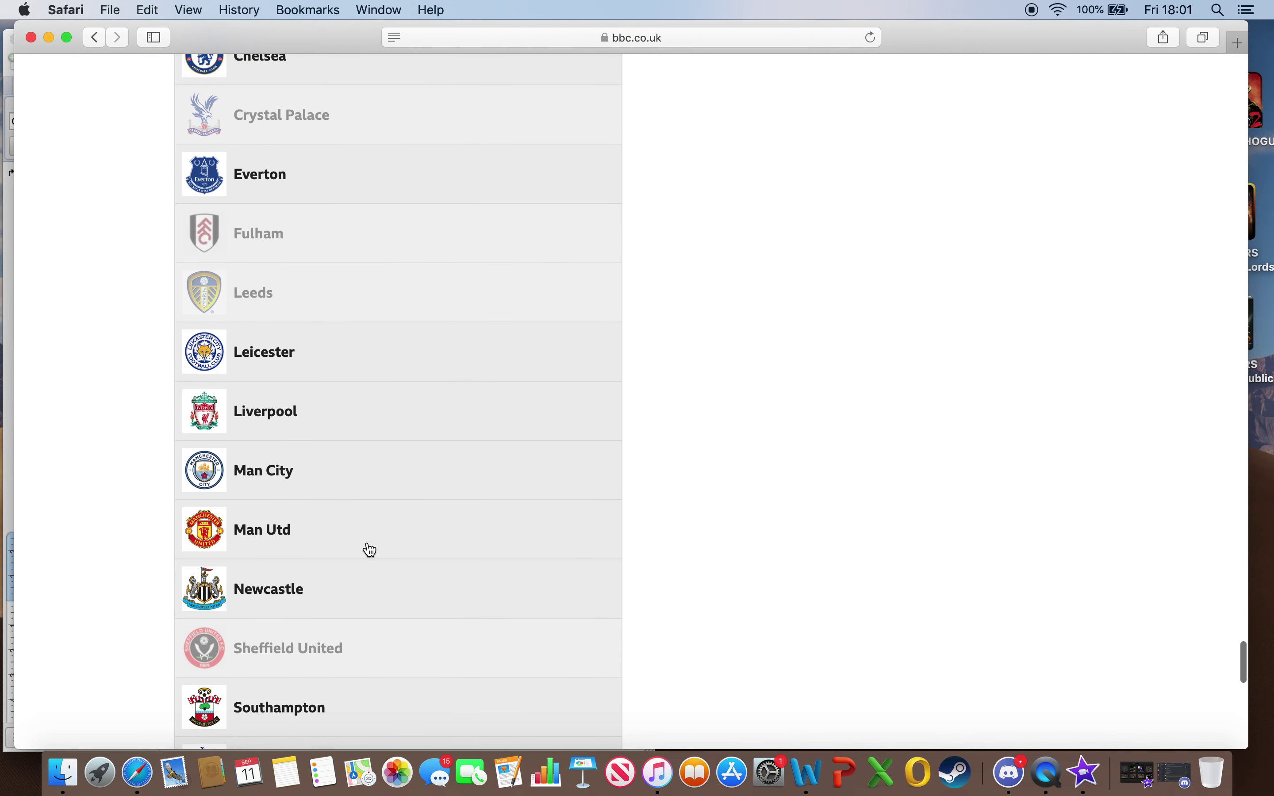
scroll(370, 550, down, 3)
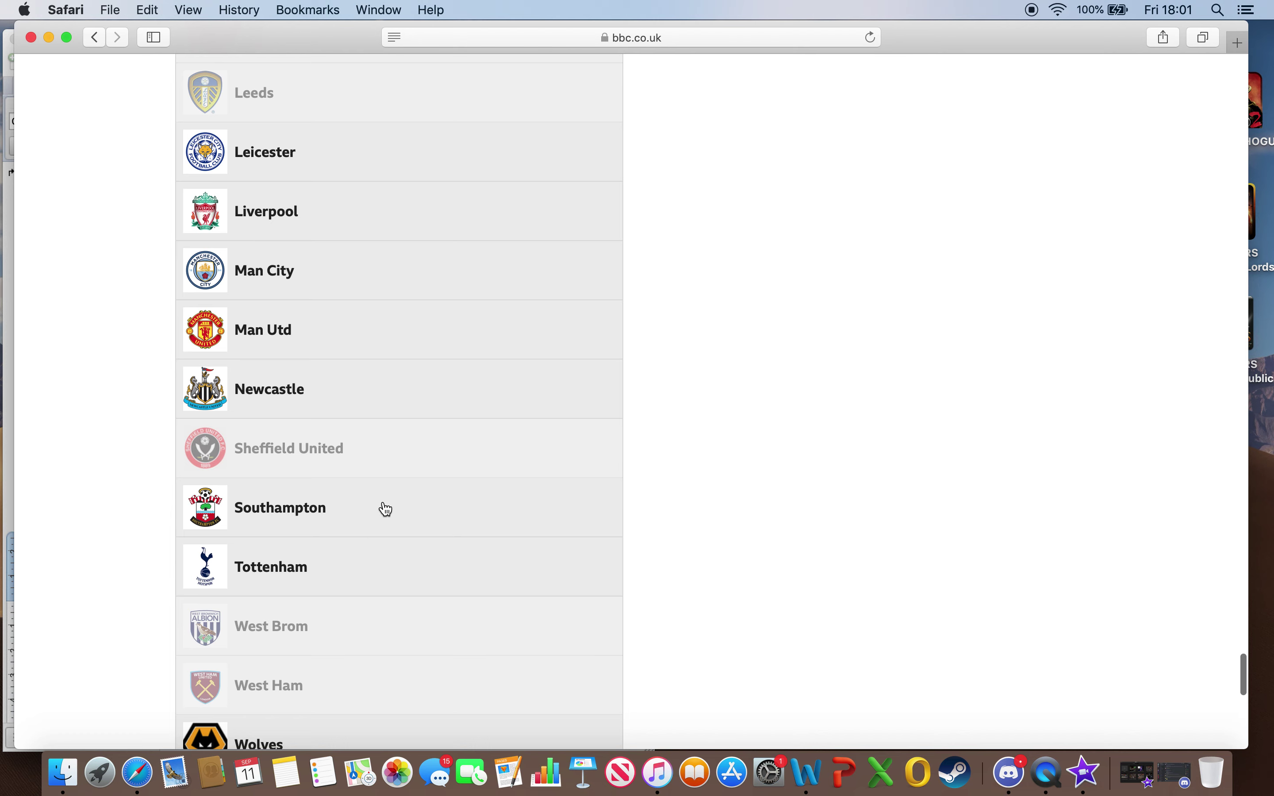
click(311, 506)
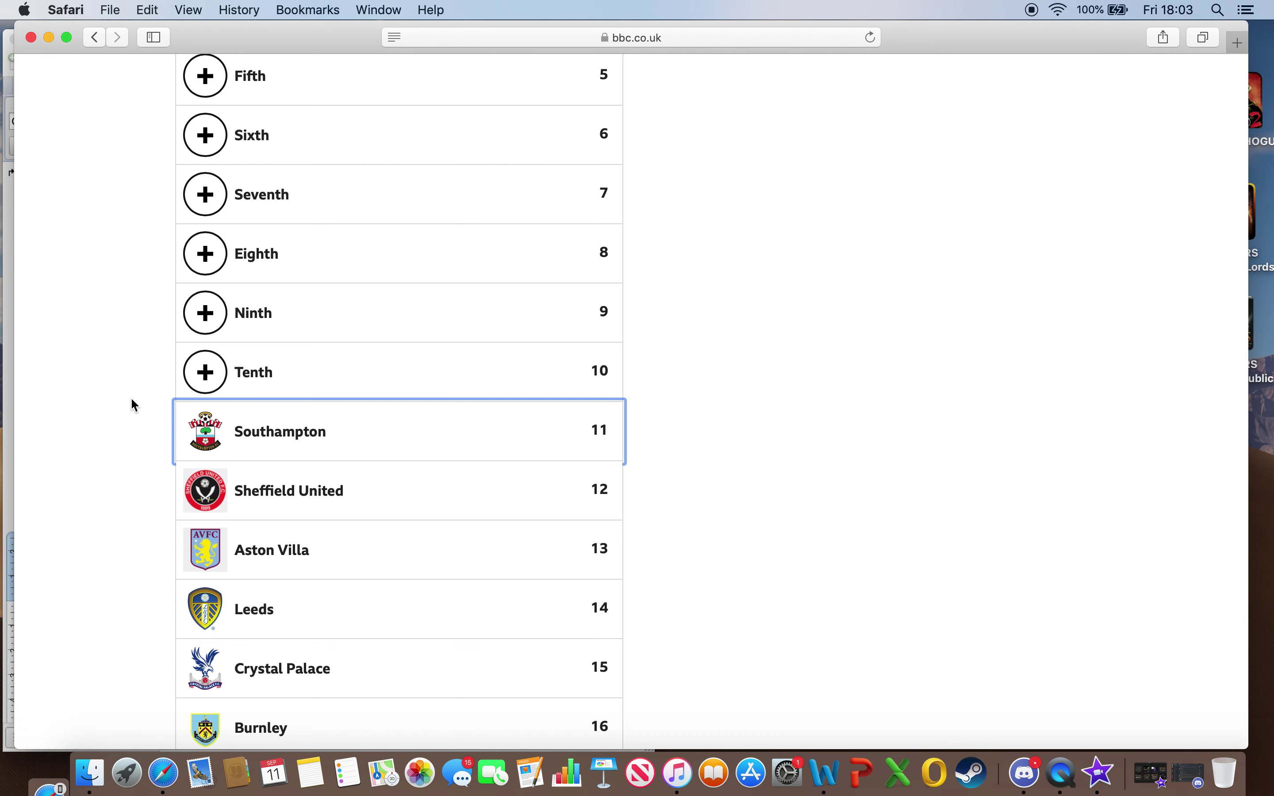
Open the team choices for tenth place
scroll(150, 404, up, 2)
scroll(153, 421, up, 1)
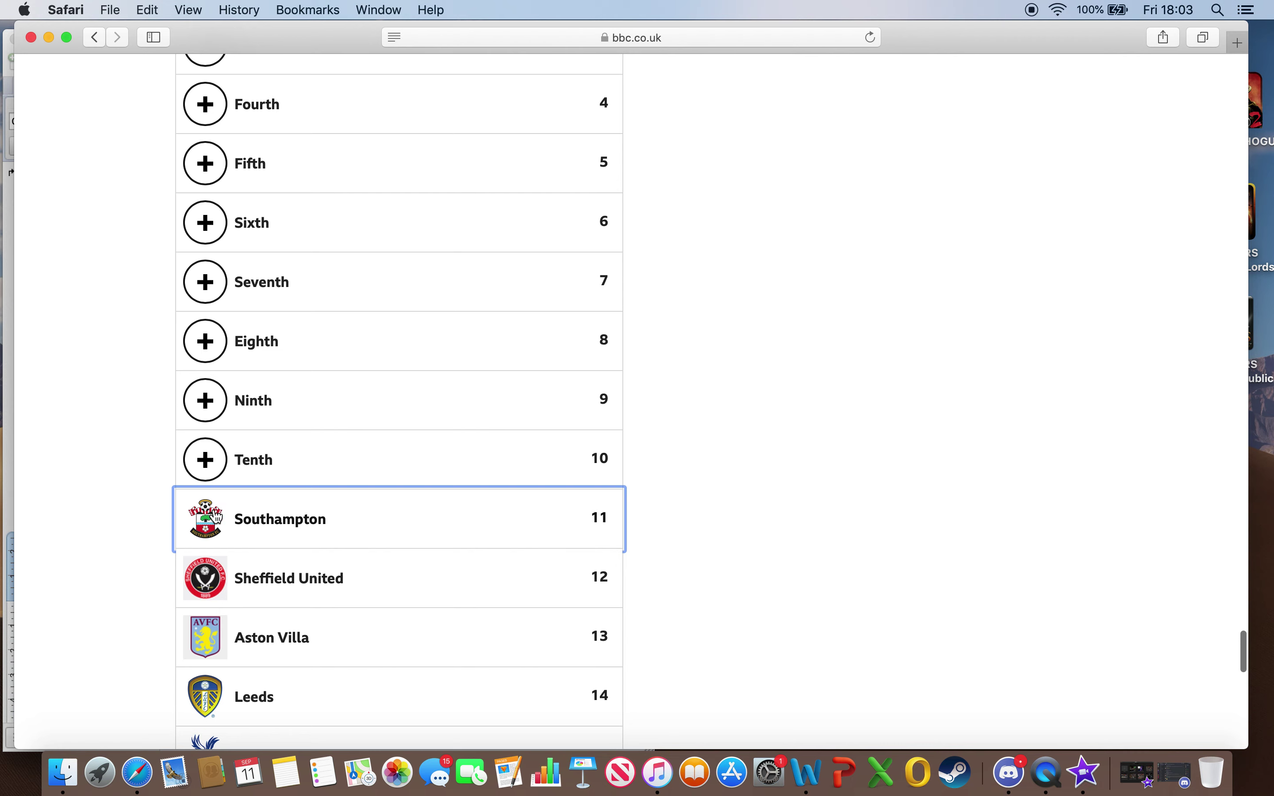
click(205, 460)
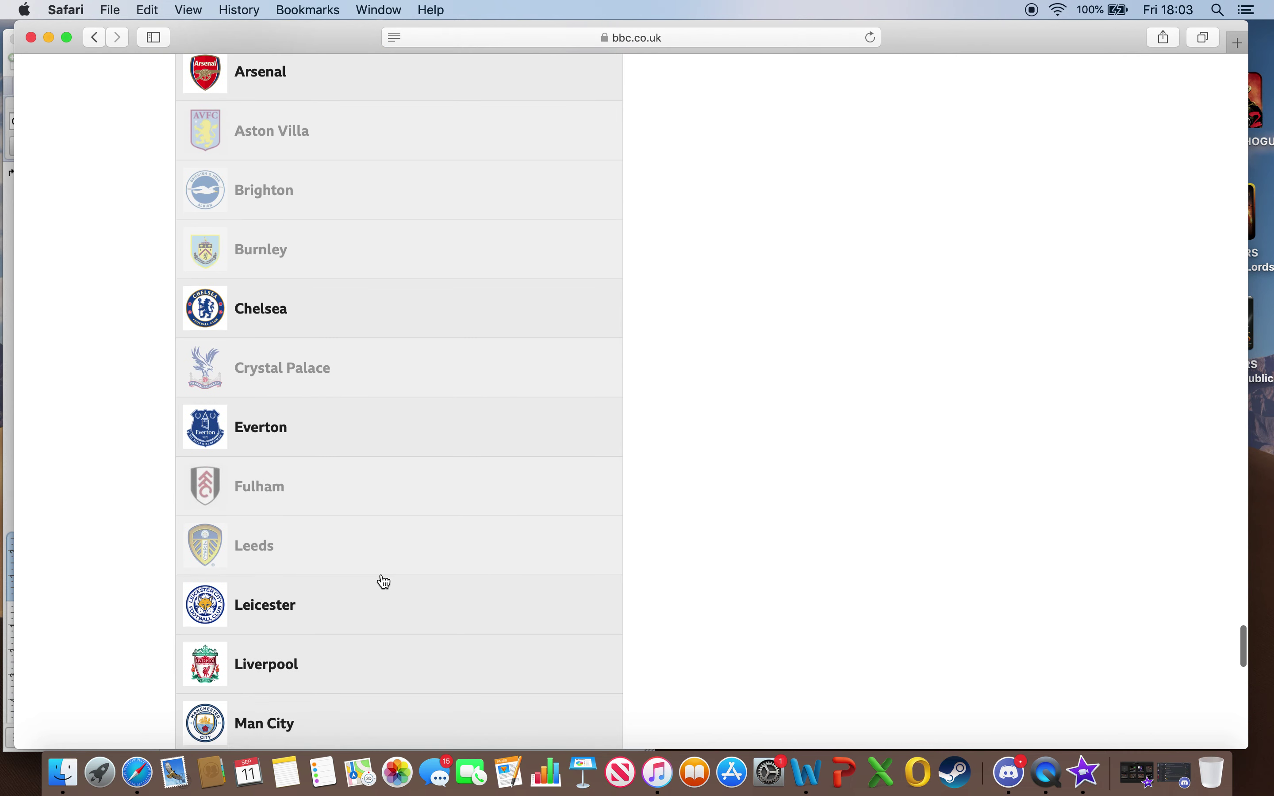
Put Newcastle in tenth place, just above Southampton
scroll(384, 582, down, 10)
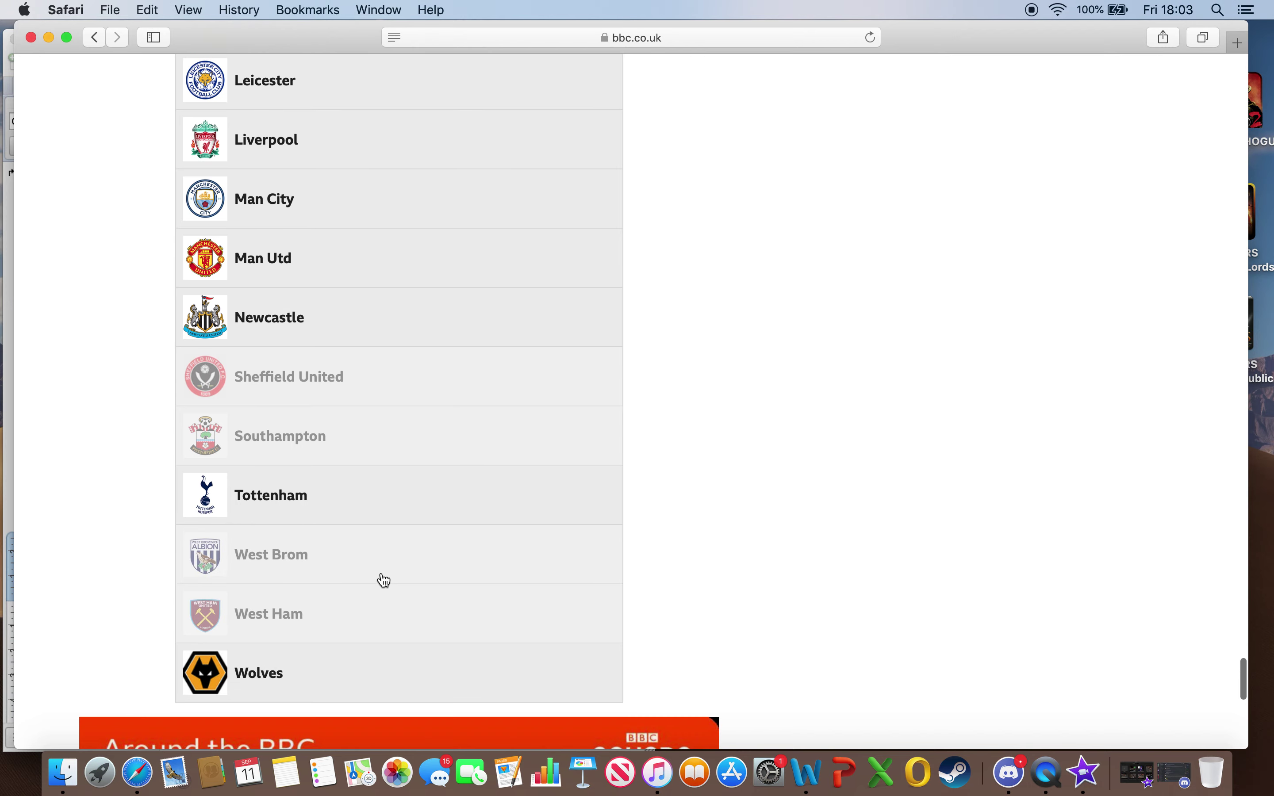
click(308, 324)
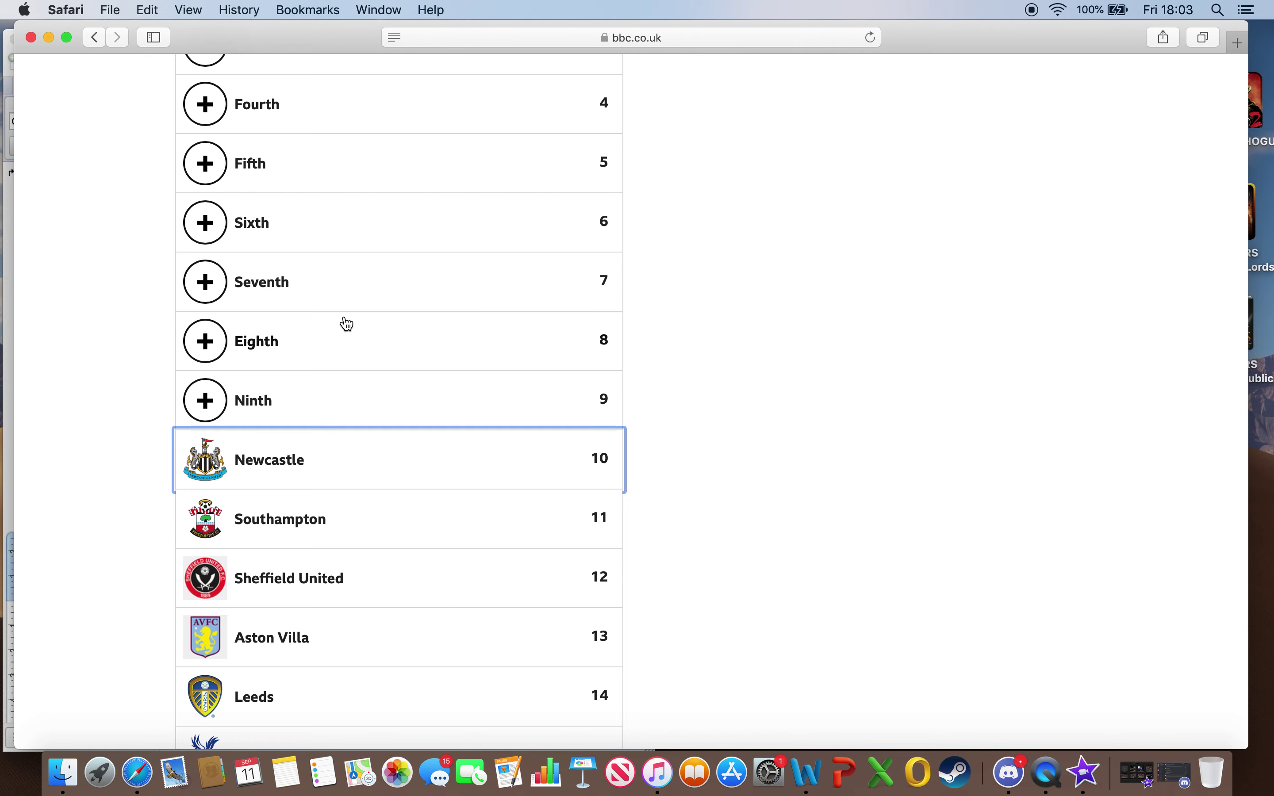
scroll(346, 324, up, 1)
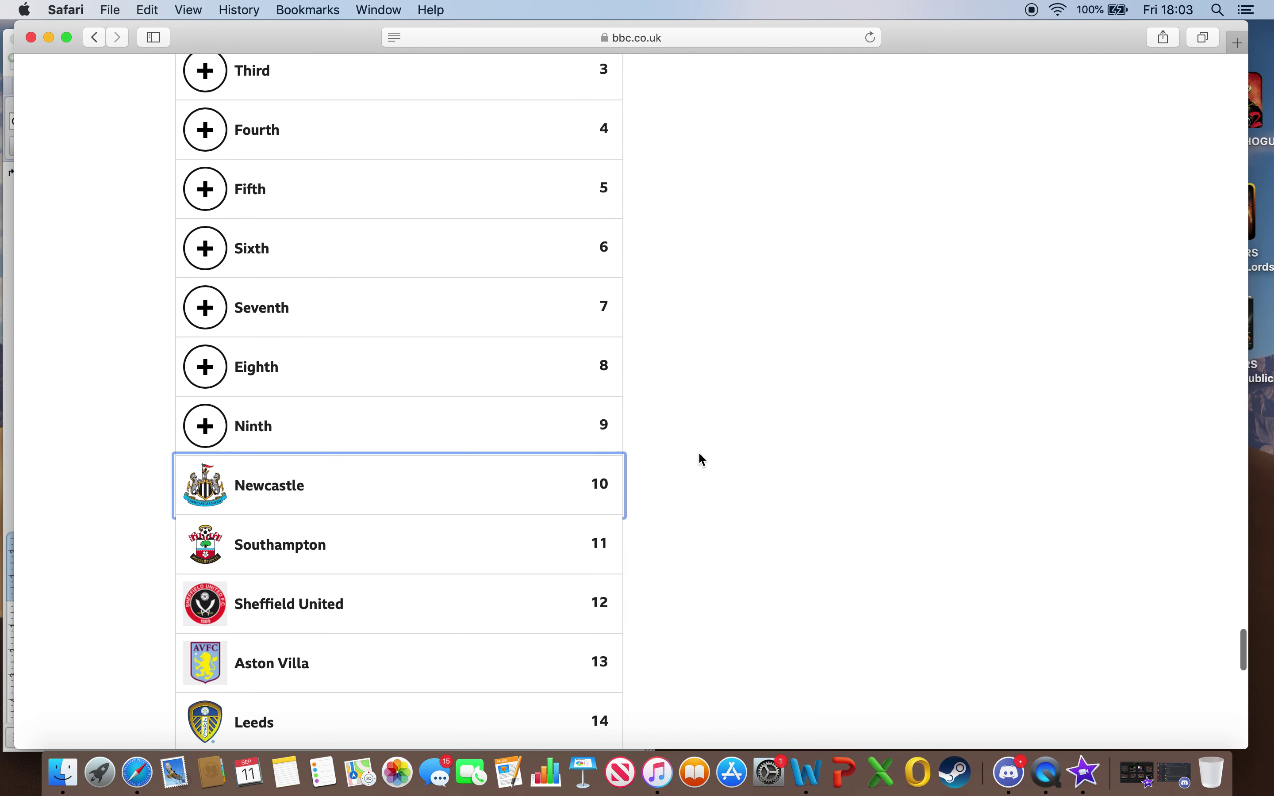
scroll(662, 431, up, 5)
scroll(659, 425, down, 3)
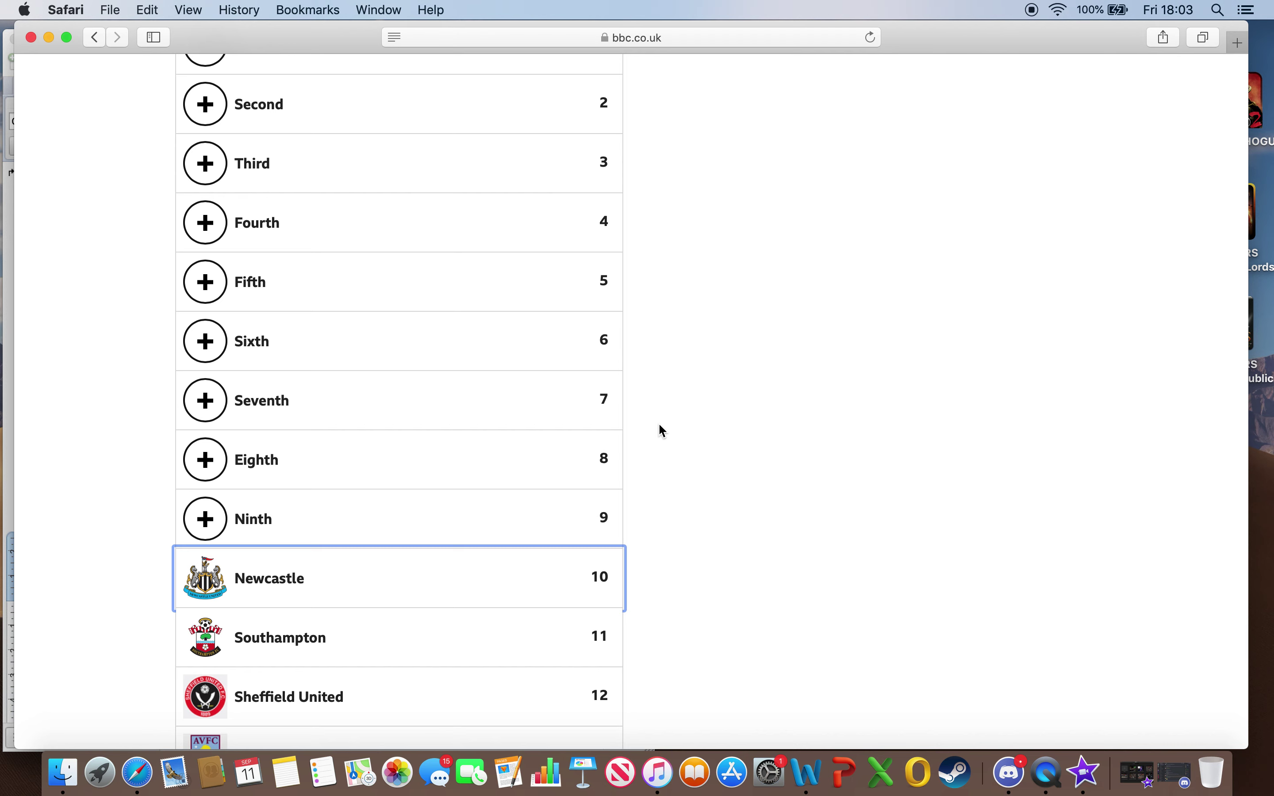
scroll(659, 425, down, 3)
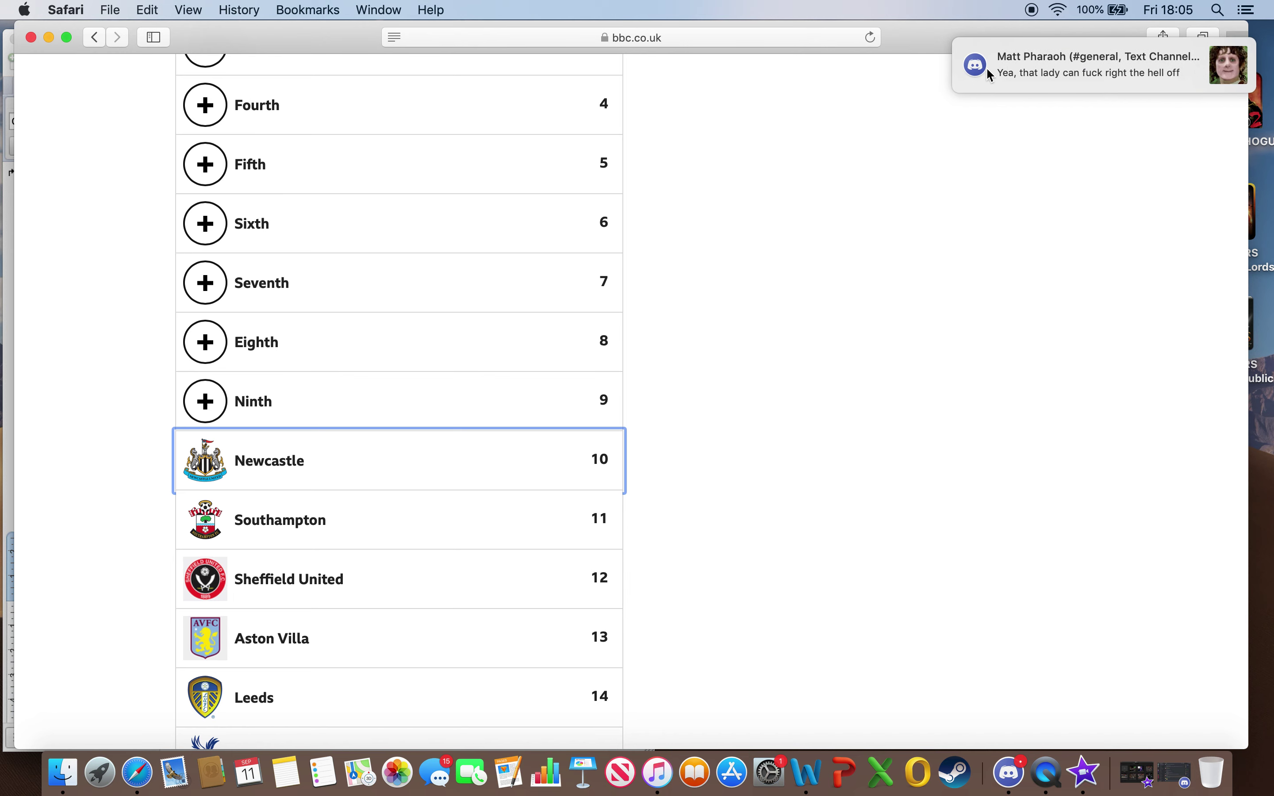
Dismiss the incoming chat notification and return to the empty Ninth row
drag(990, 74, 1259, 77)
scroll(907, 265, up, 3)
scroll(907, 264, down, 6)
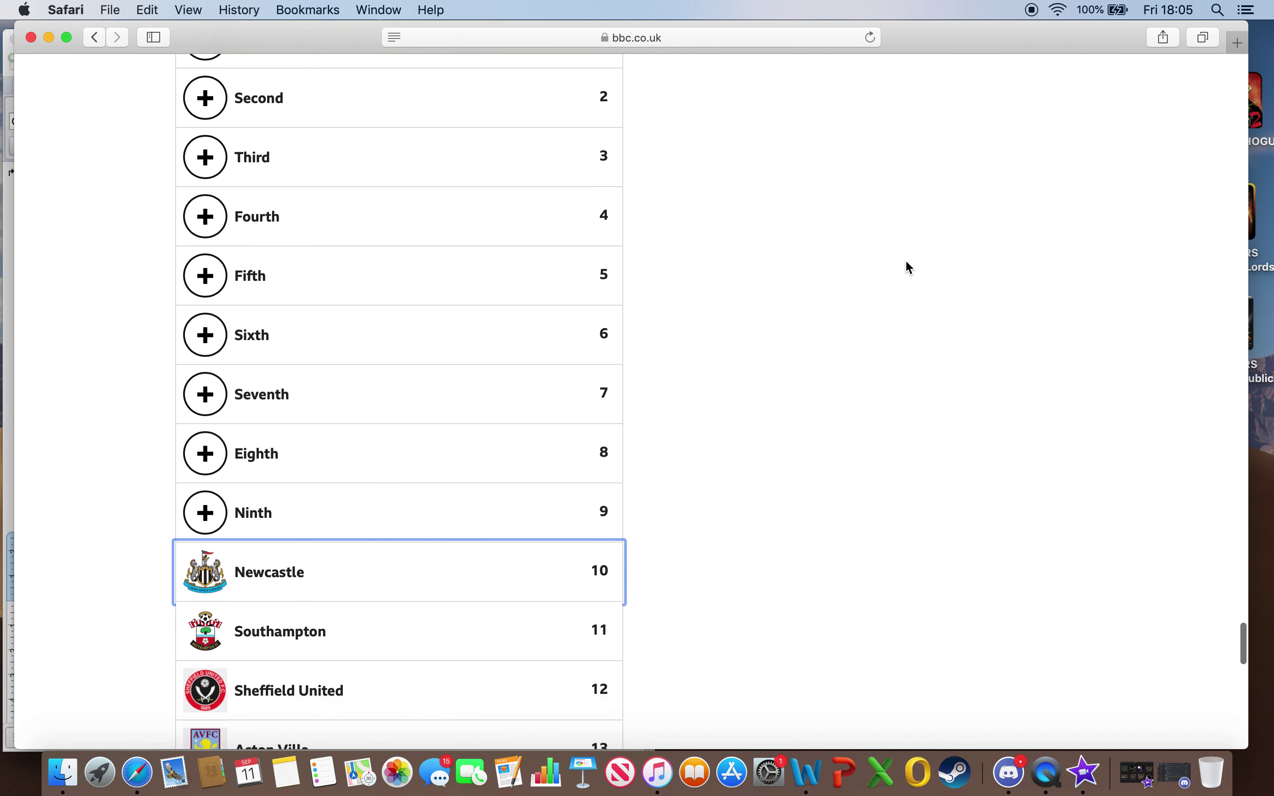
scroll(905, 262, up, 5)
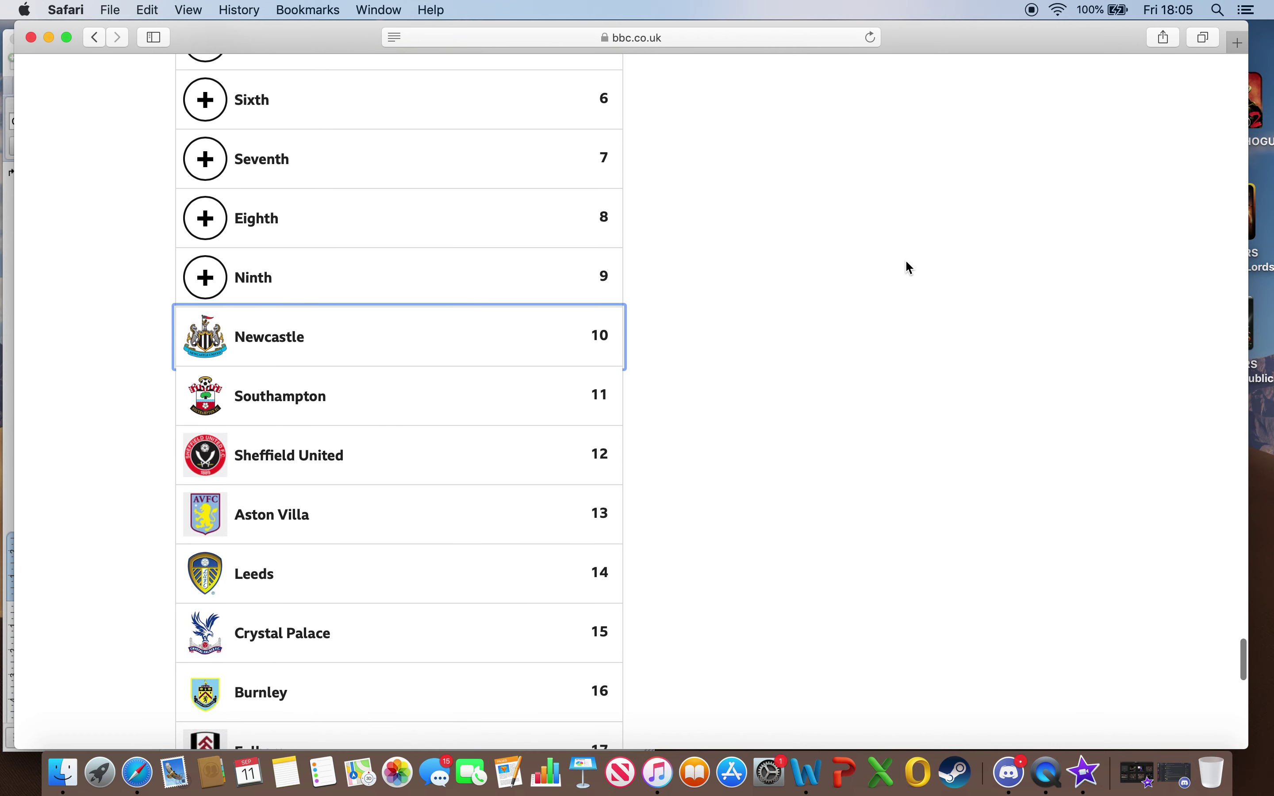
scroll(909, 267, down, 2)
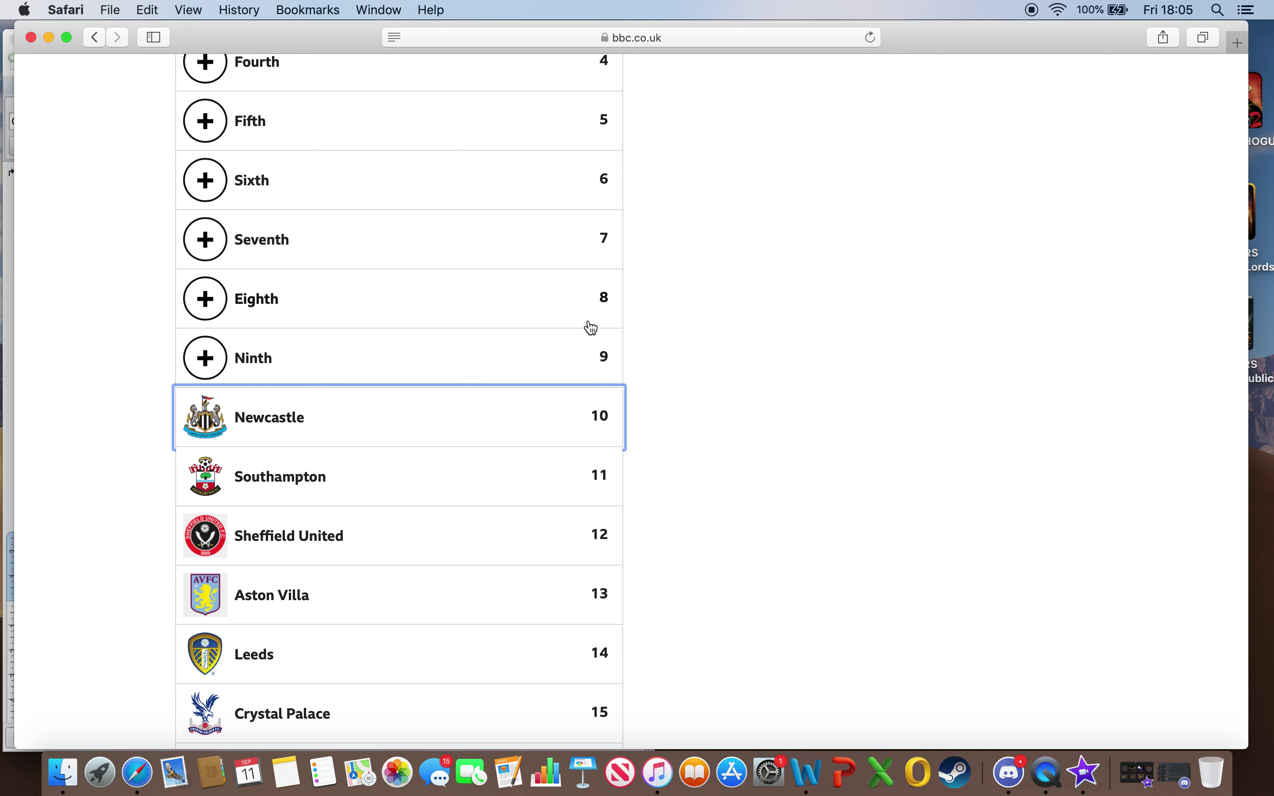
scroll(723, 346, up, 4)
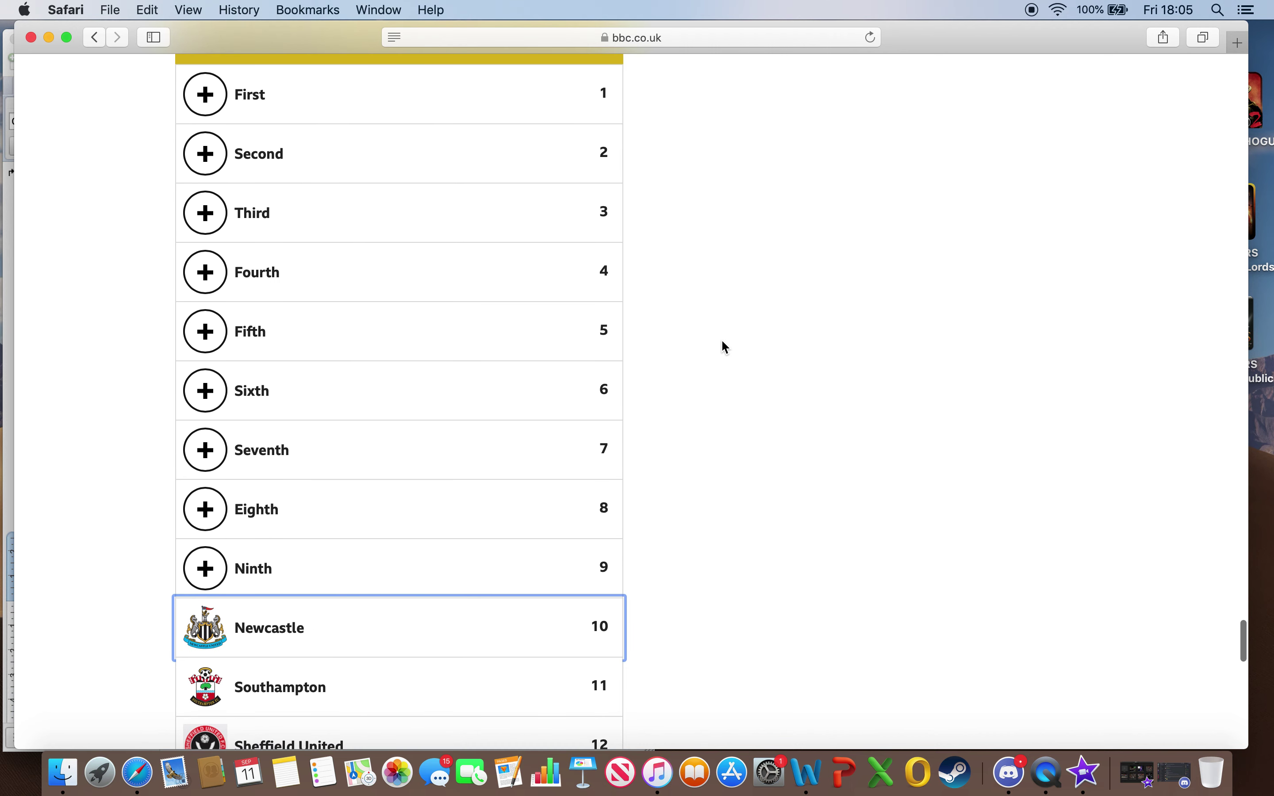
Find Wolves in the ninth-place team list and choose it, above Newcastle
click(210, 579)
scroll(356, 559, down, 5)
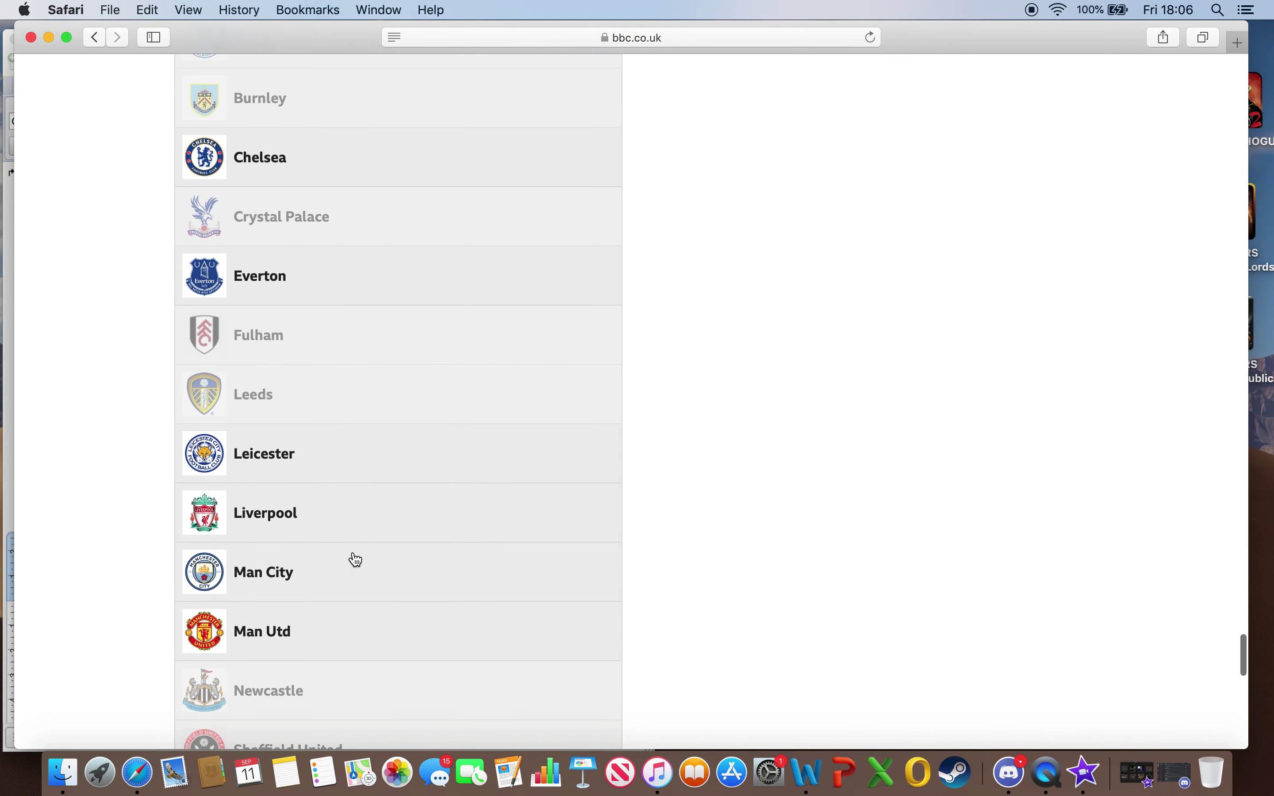
scroll(355, 559, down, 6)
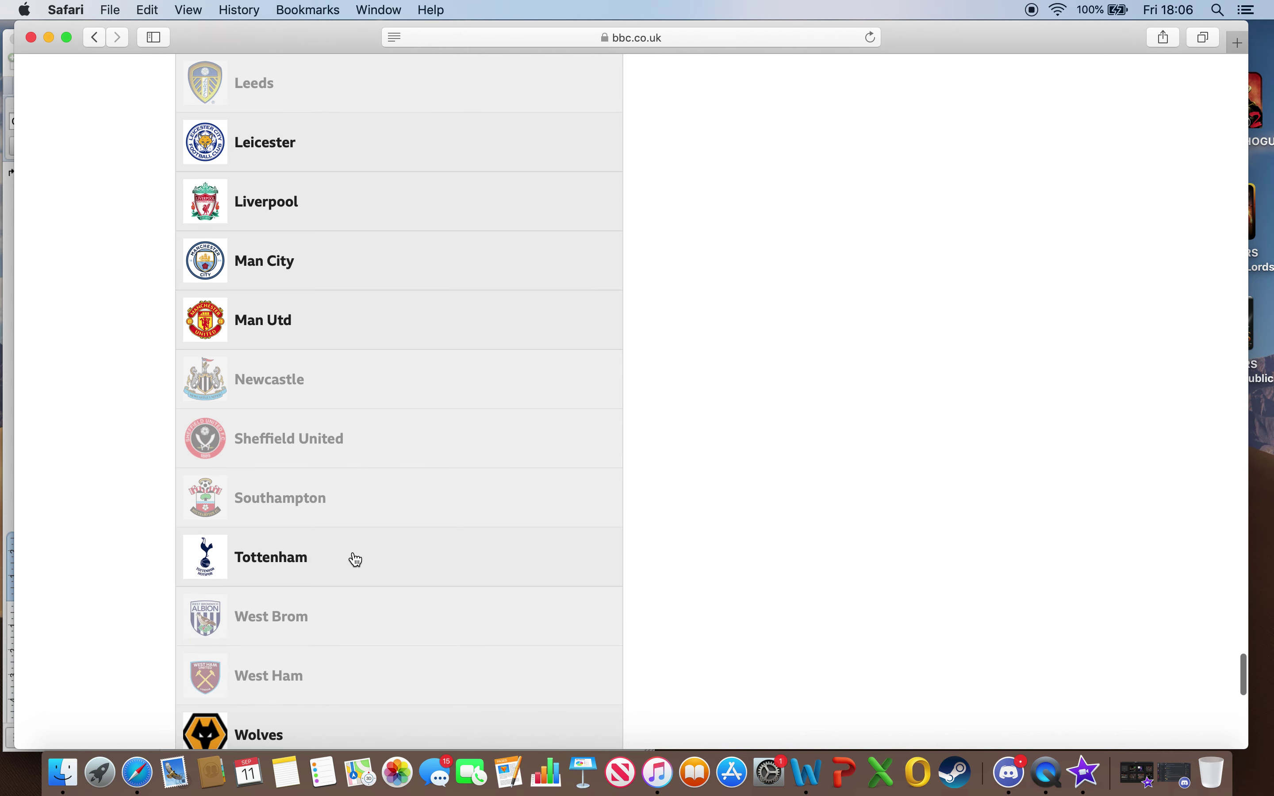
scroll(355, 560, down, 3)
scroll(356, 559, up, 8)
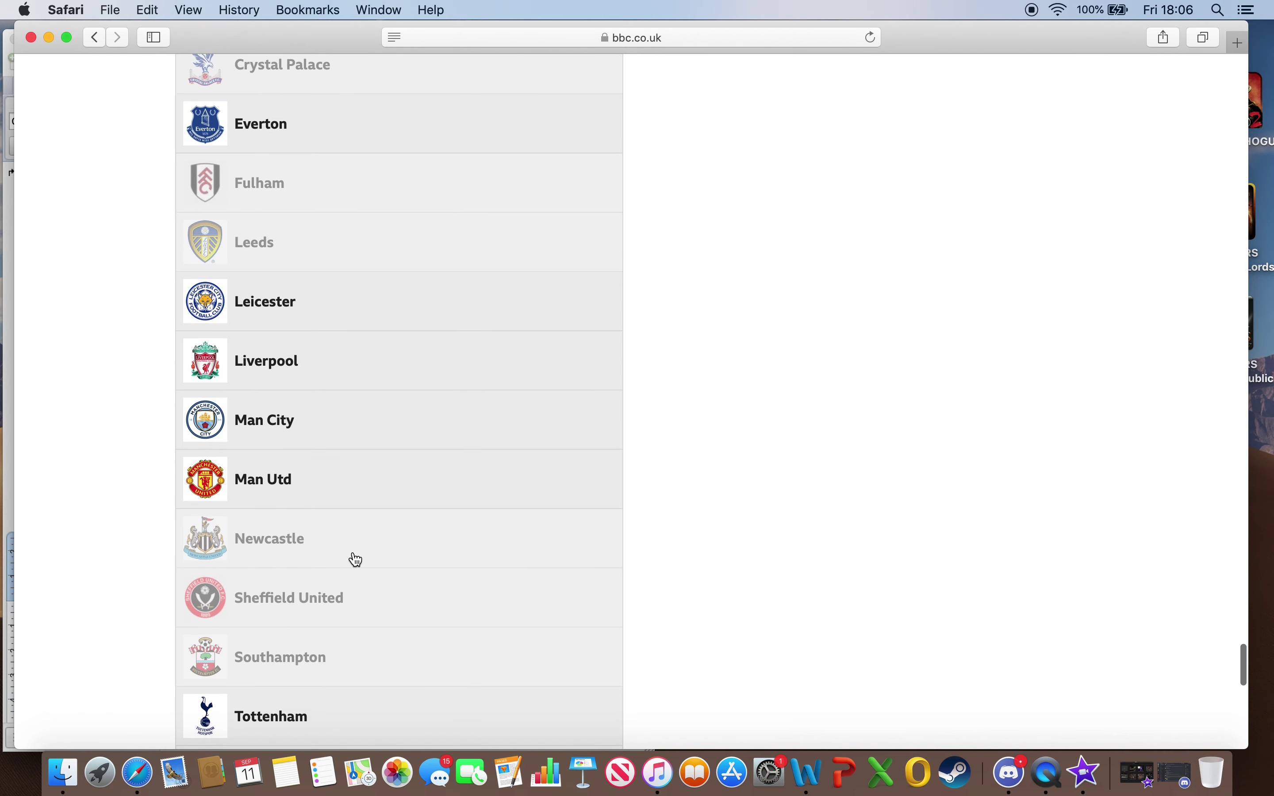
scroll(355, 559, down, 1)
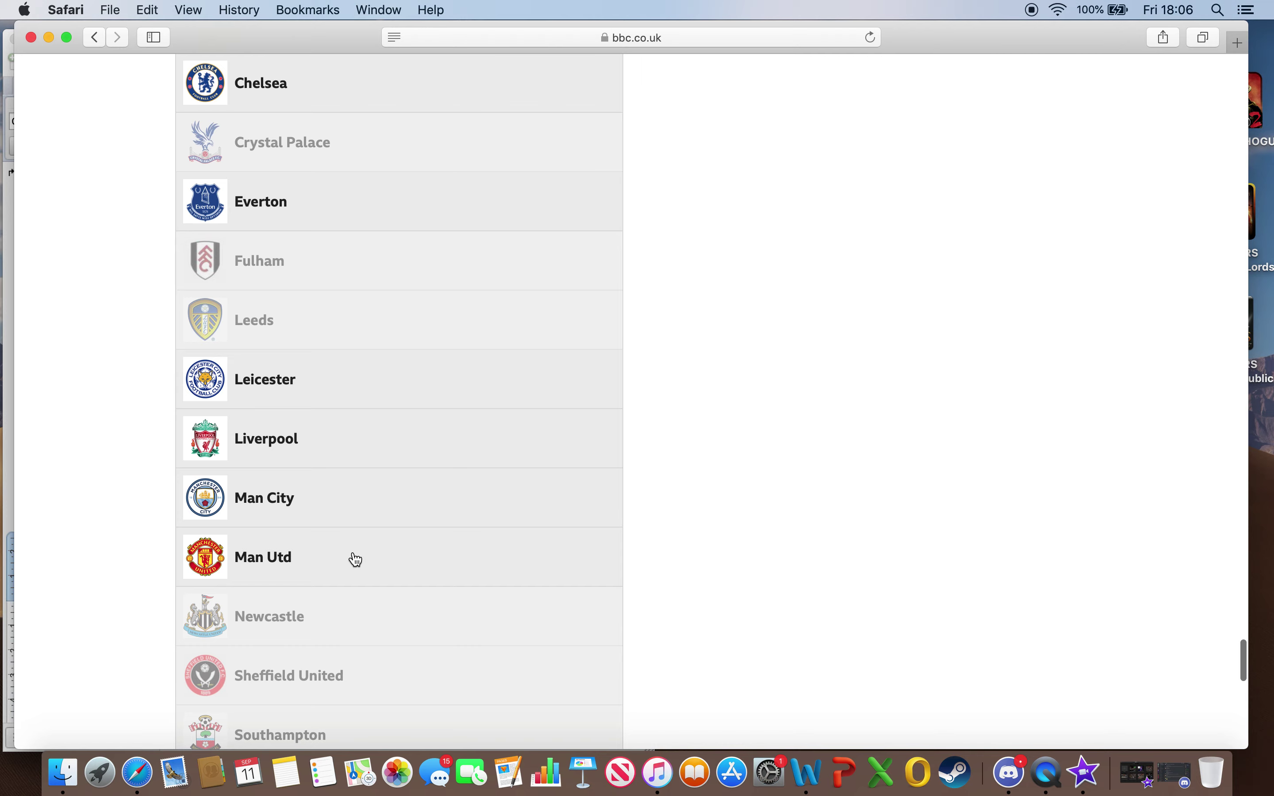
scroll(355, 559, up, 5)
scroll(356, 559, down, 10)
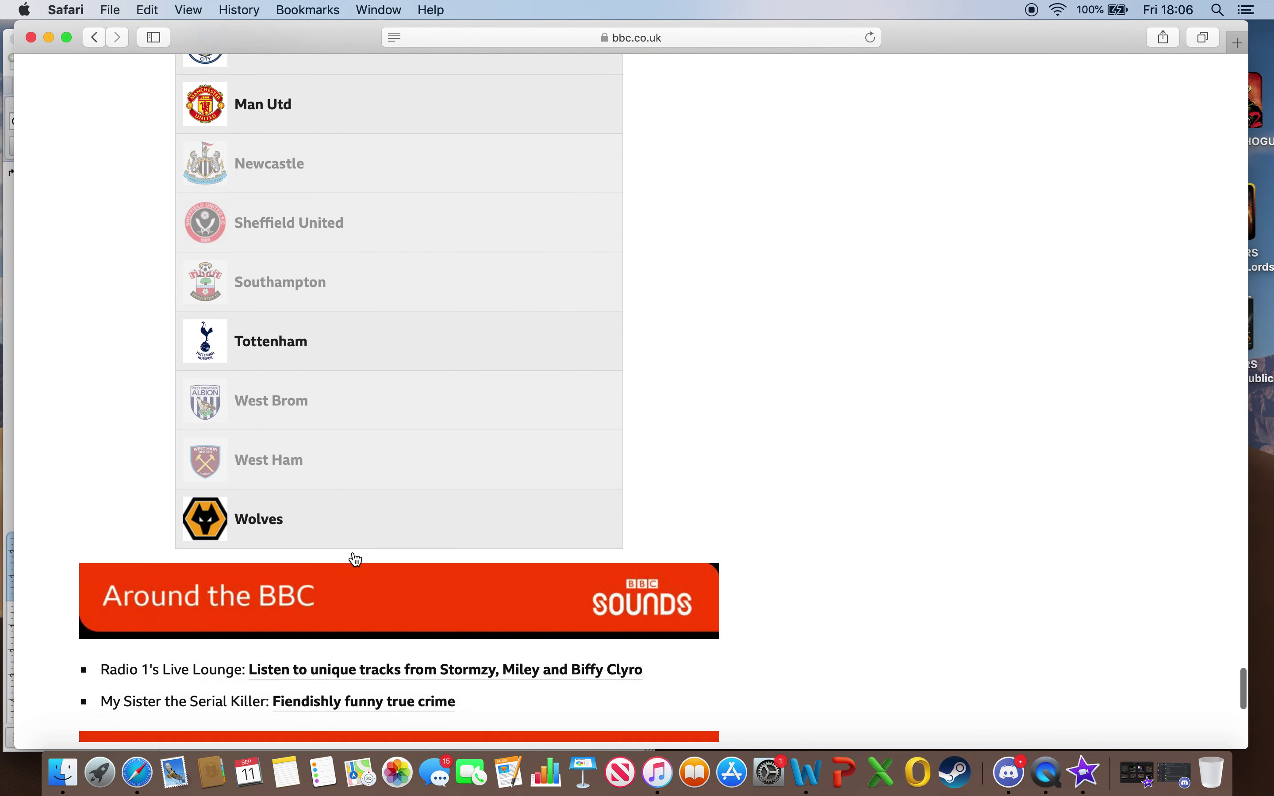
scroll(355, 559, up, 4)
scroll(356, 559, up, 4)
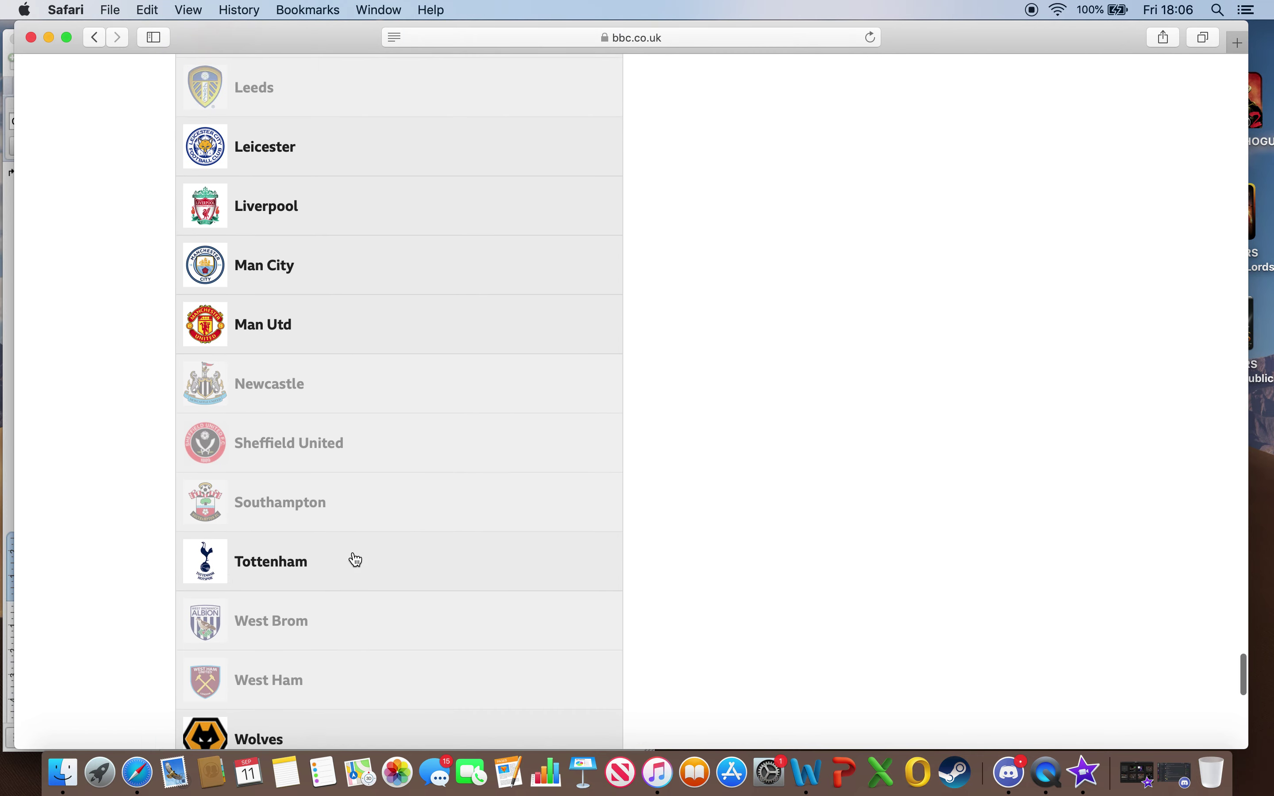
scroll(356, 559, up, 1)
scroll(352, 557, down, 5)
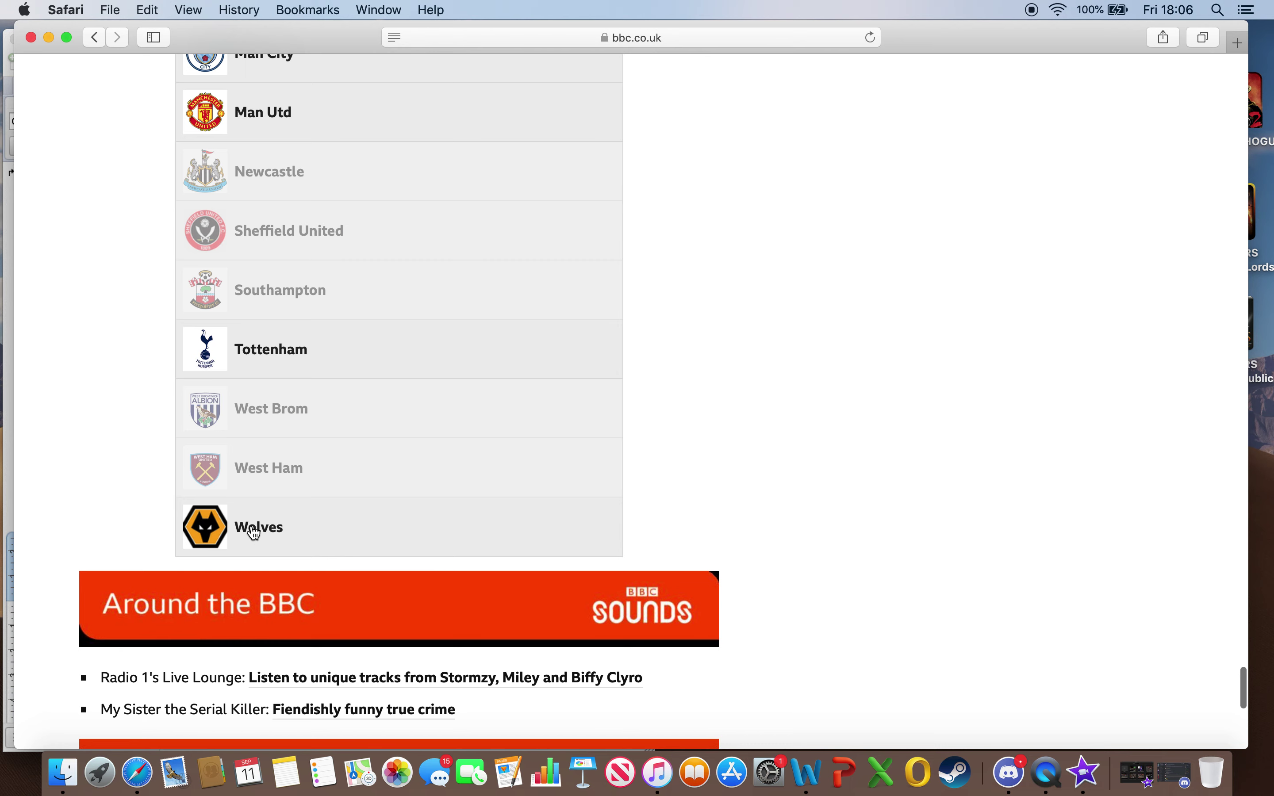
scroll(255, 534, up, 1)
scroll(238, 506, up, 2)
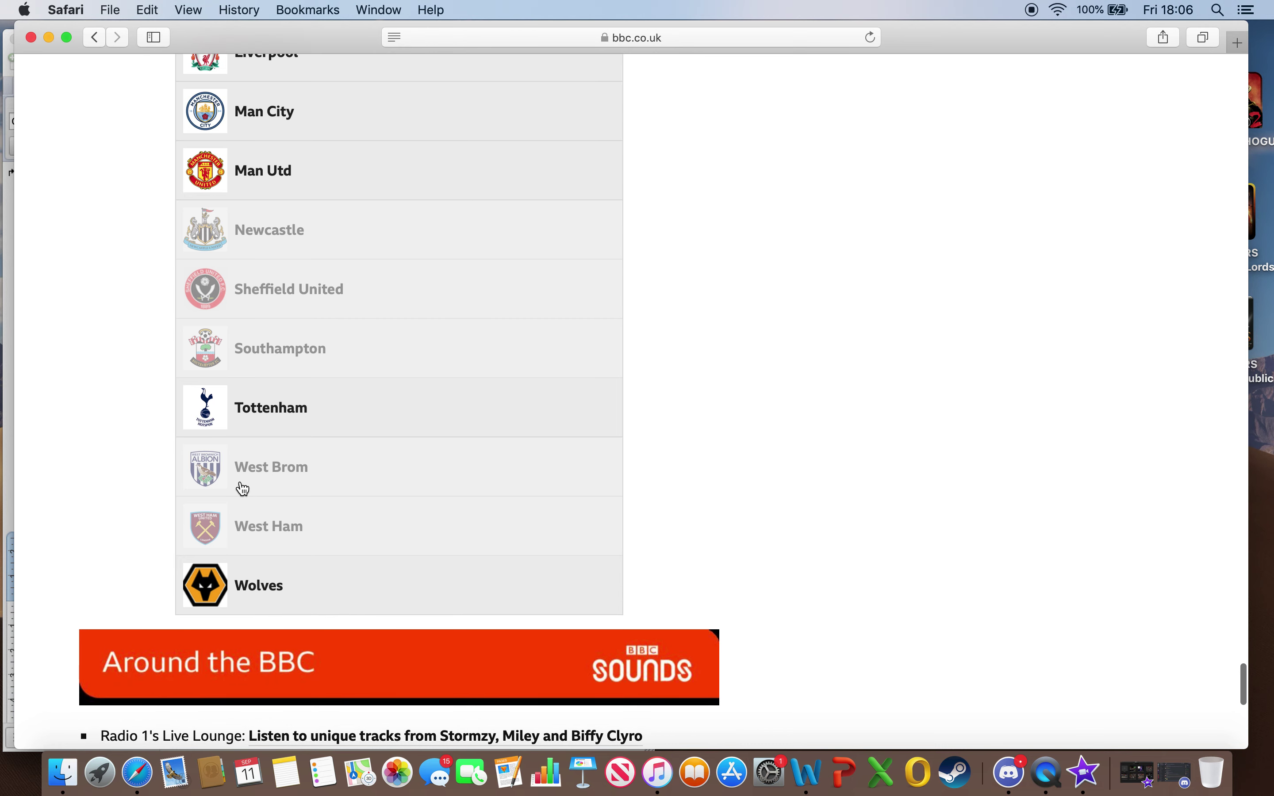
scroll(221, 579, up, 8)
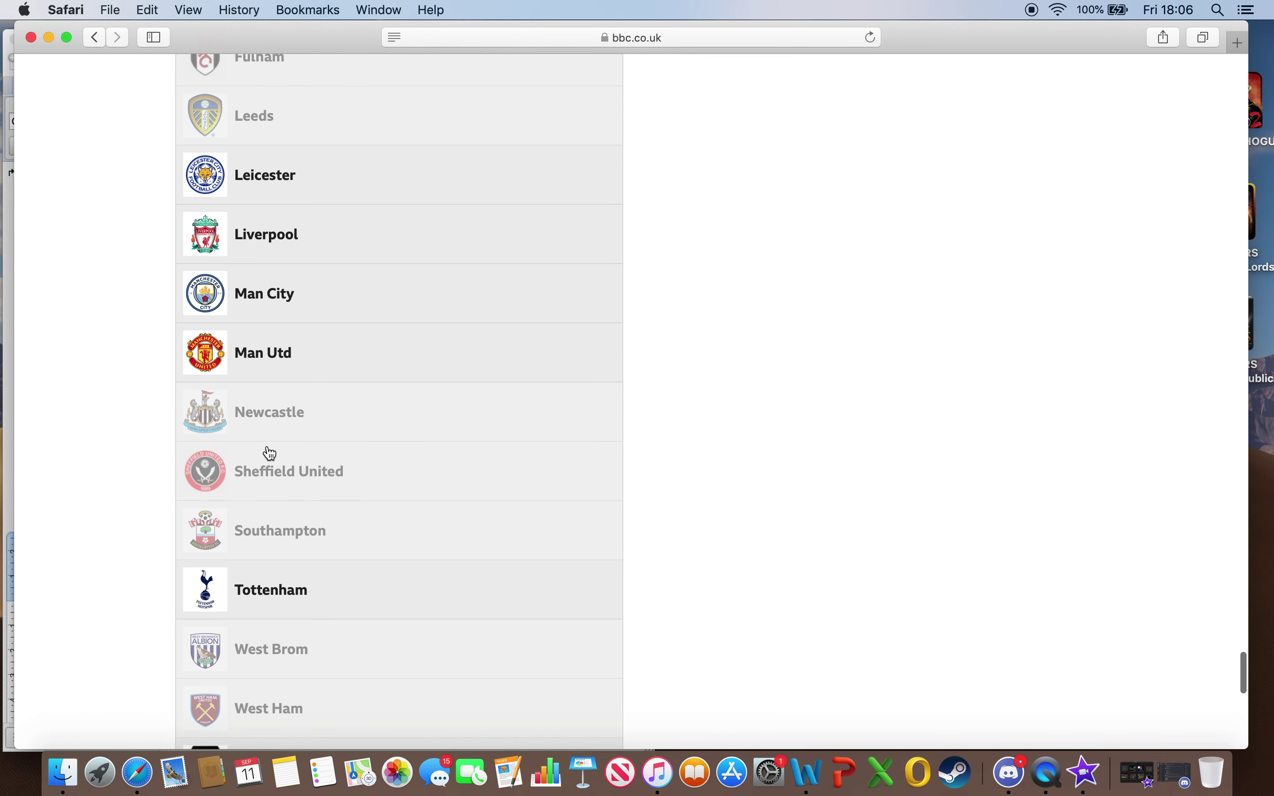
scroll(253, 221, down, 14)
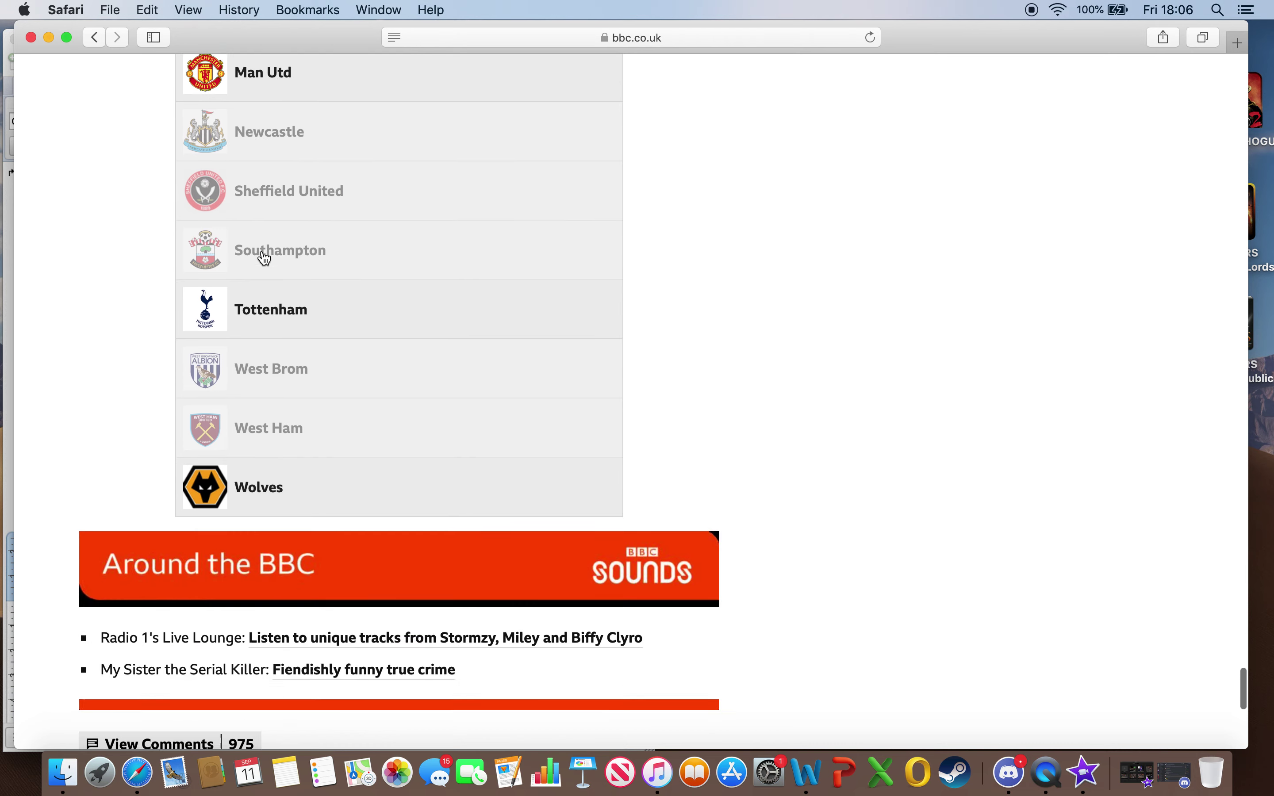
scroll(251, 316, up, 11)
scroll(250, 314, up, 2)
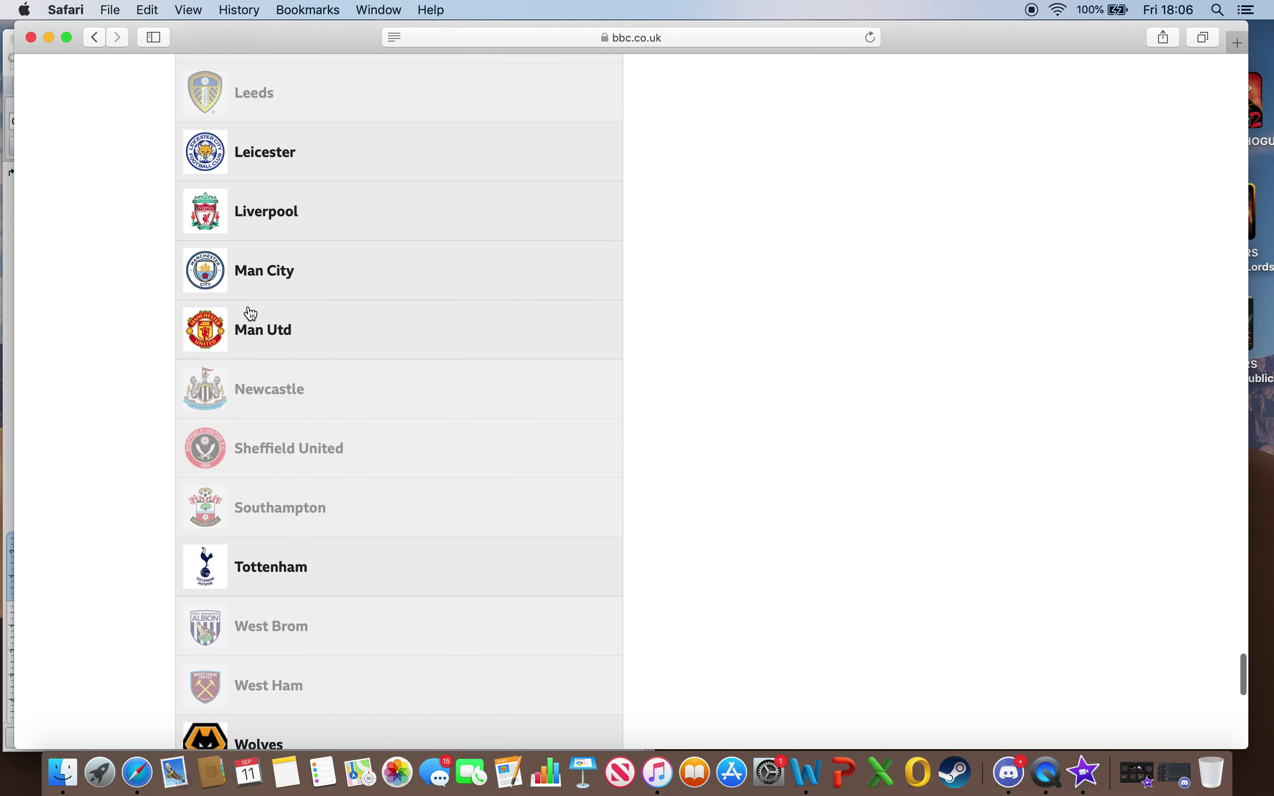
scroll(251, 314, up, 20)
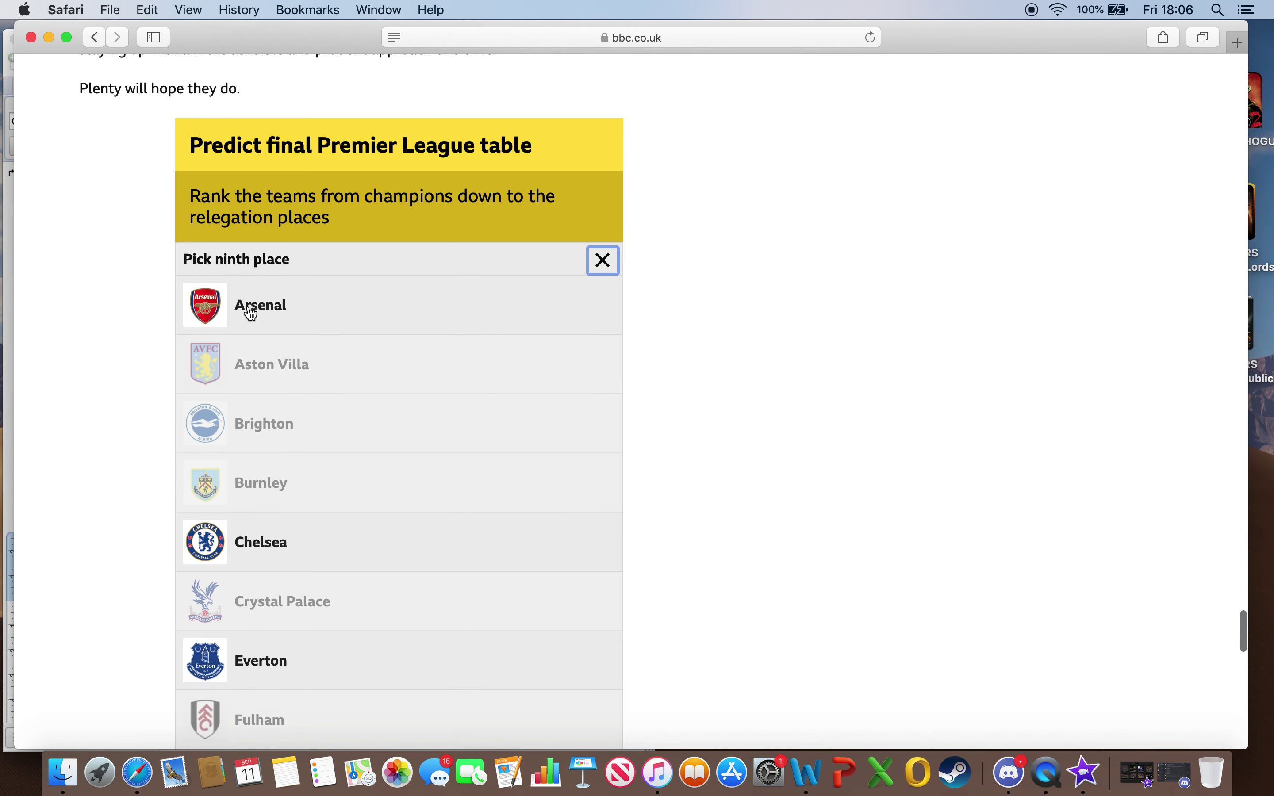
scroll(252, 314, down, 15)
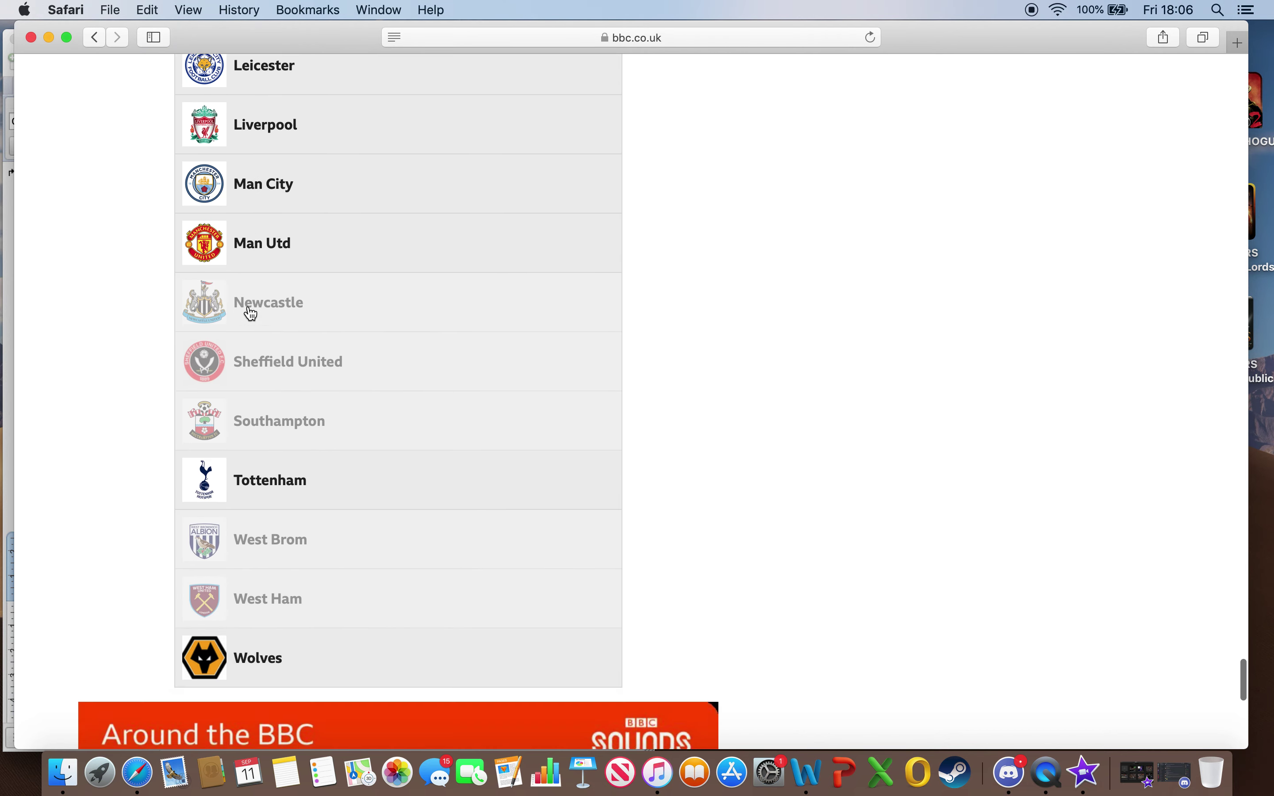
scroll(252, 314, down, 3)
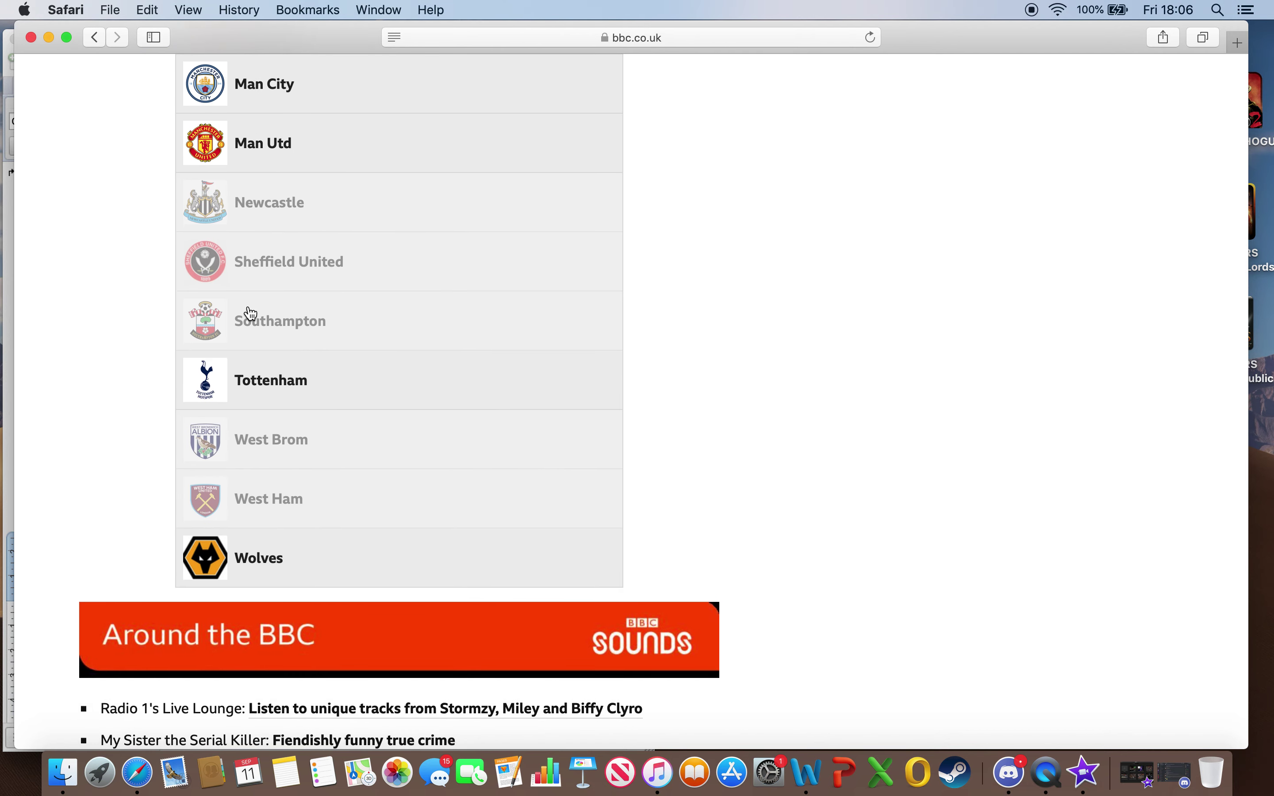
scroll(251, 314, up, 10)
scroll(252, 314, down, 5)
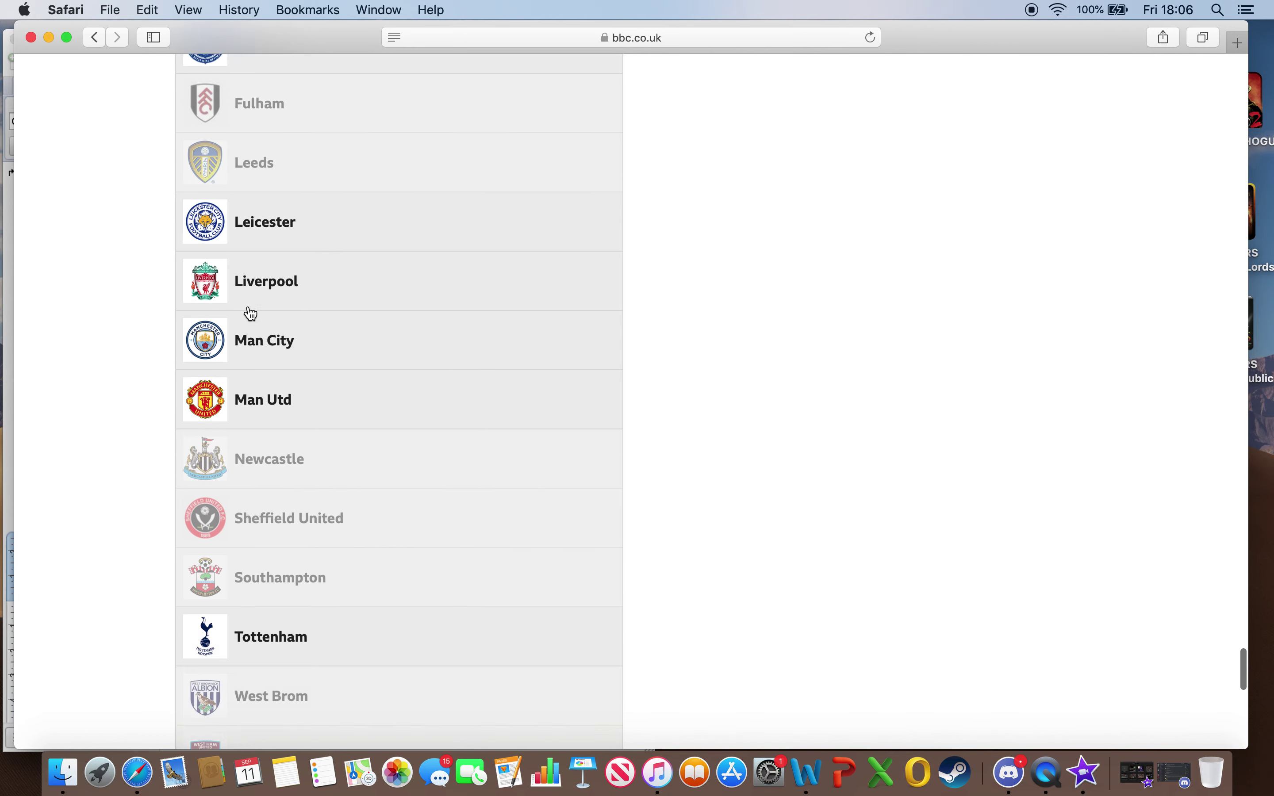
scroll(295, 329, down, 8)
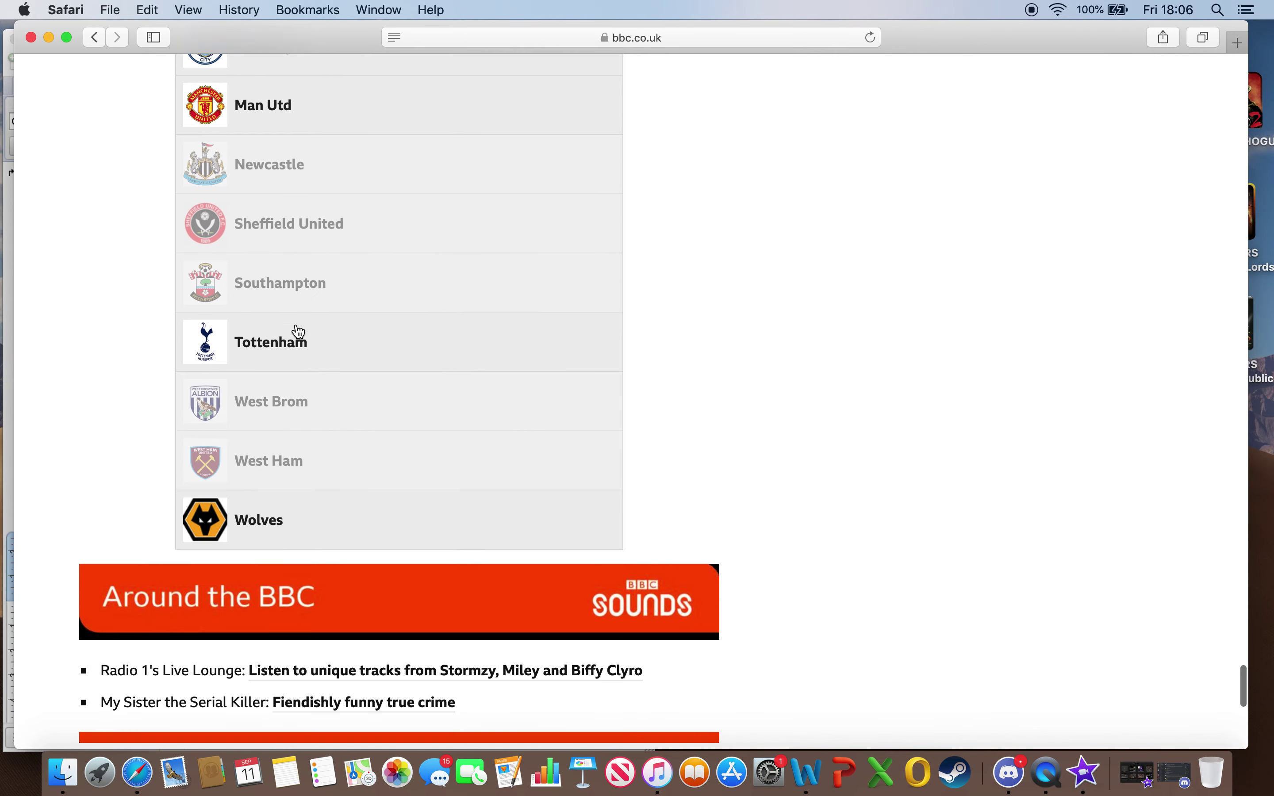
click(236, 484)
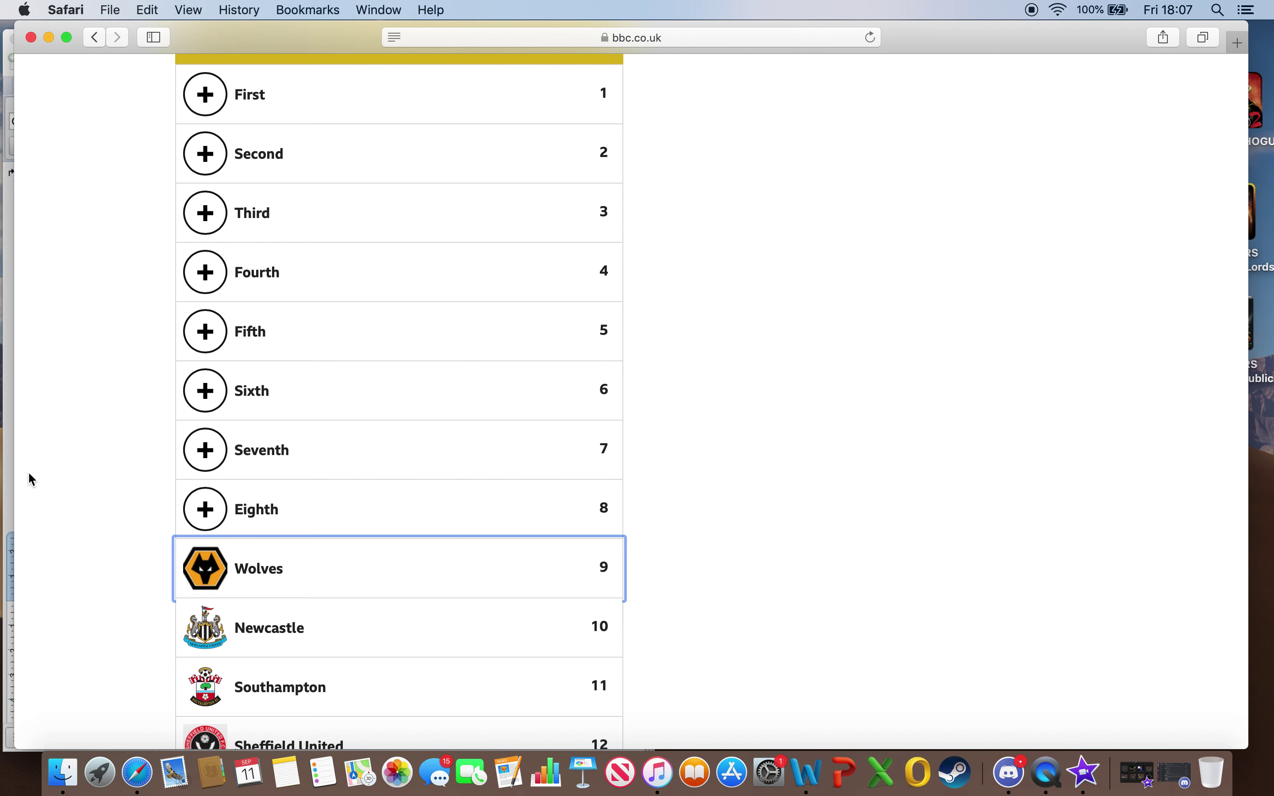
scroll(75, 531, up, 2)
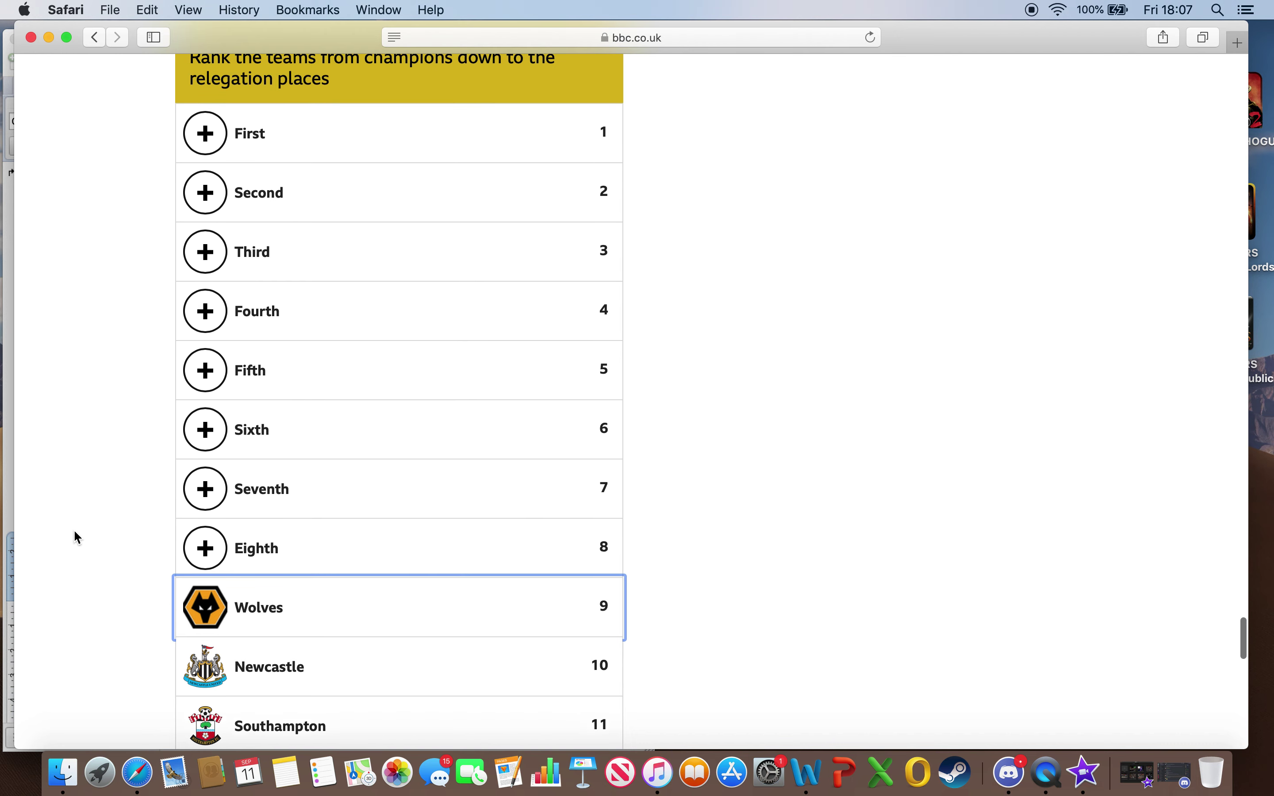
scroll(74, 532, down, 1)
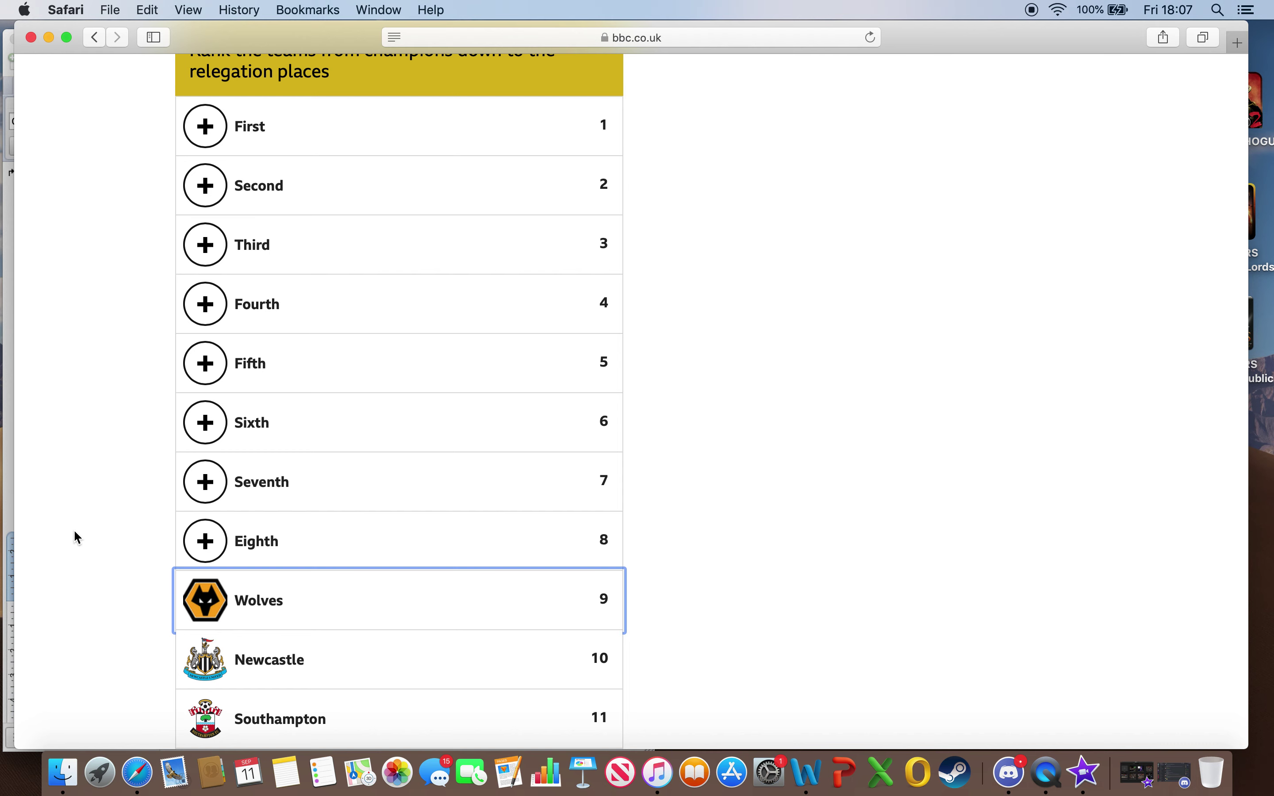
scroll(78, 537, up, 1)
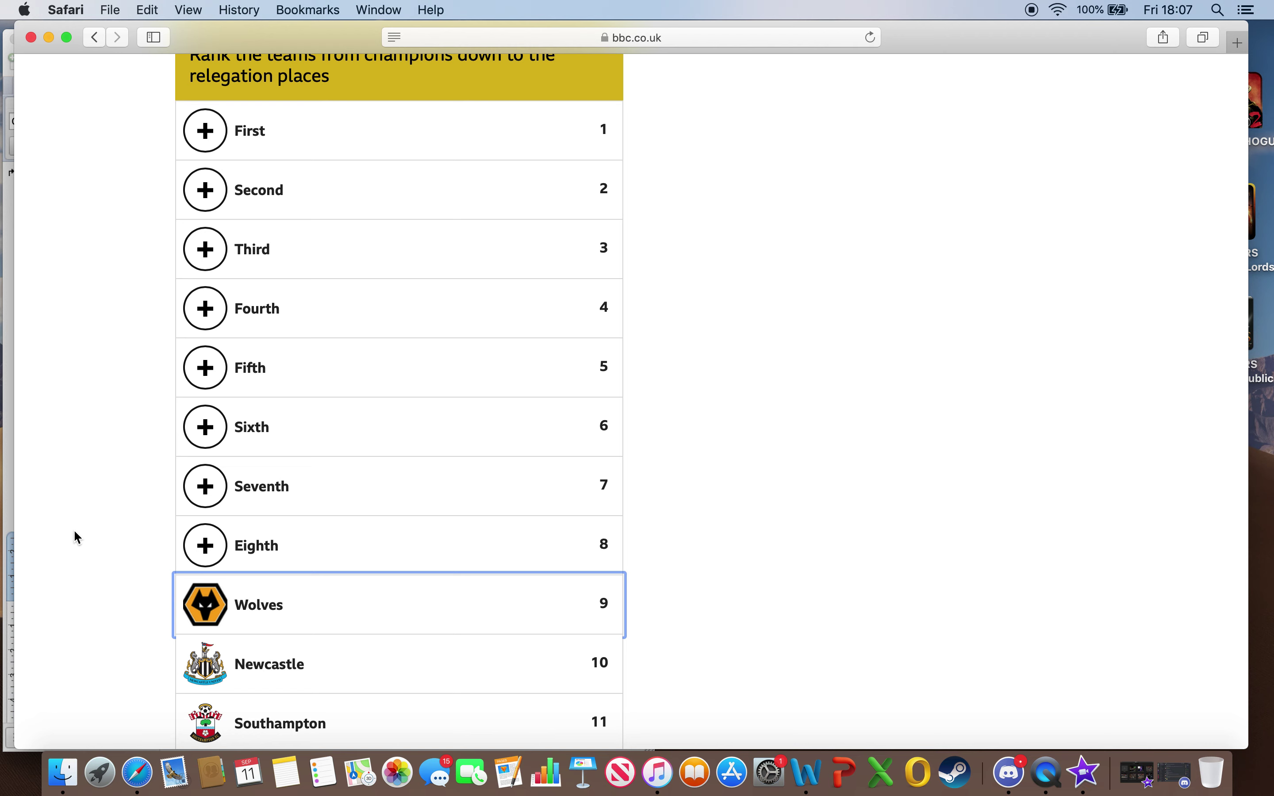
scroll(78, 537, up, 2)
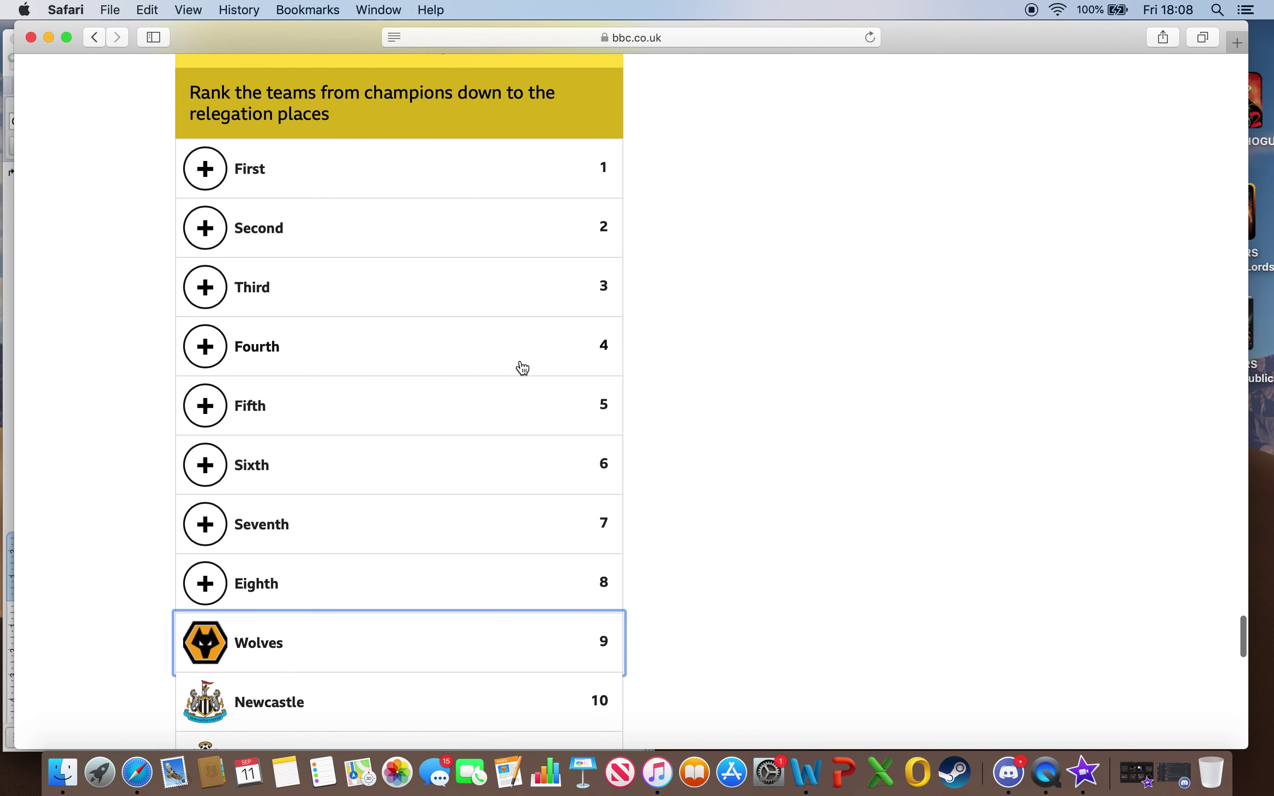
scroll(522, 368, down, 4)
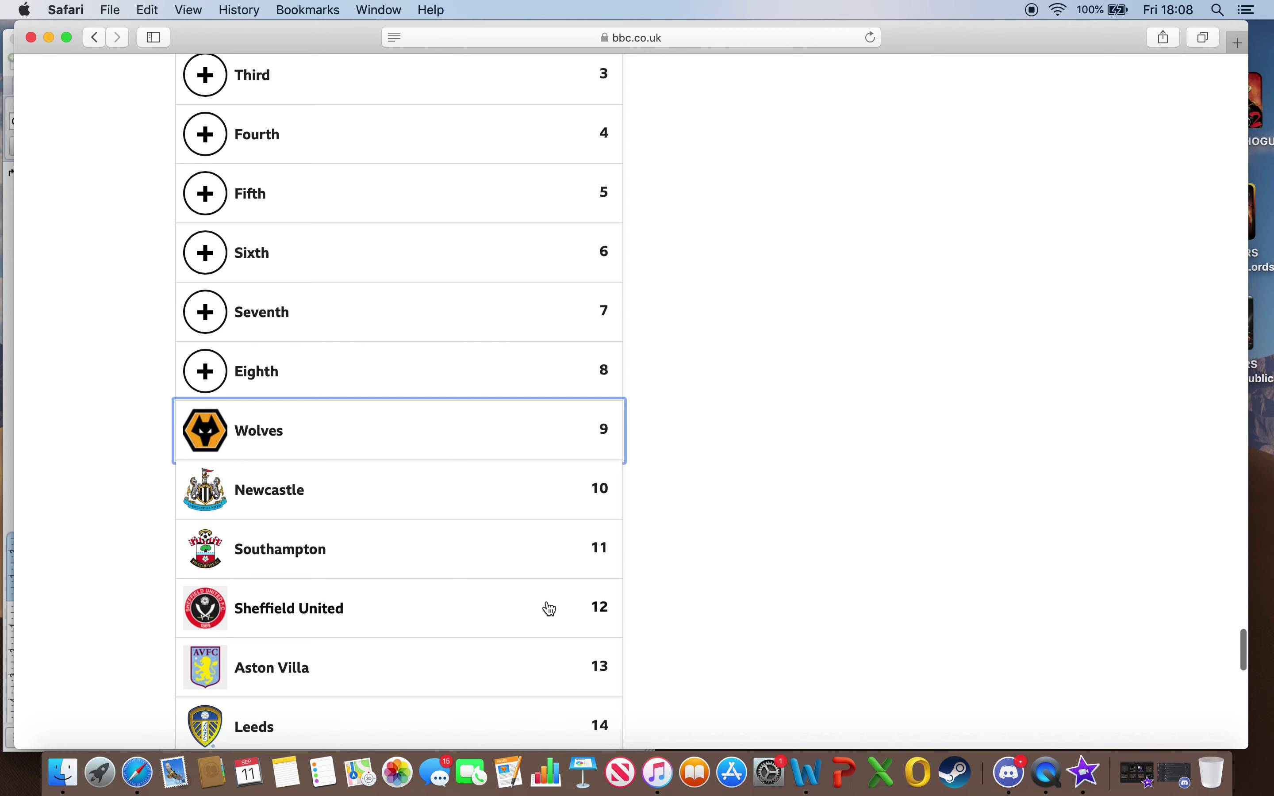
scroll(549, 608, up, 2)
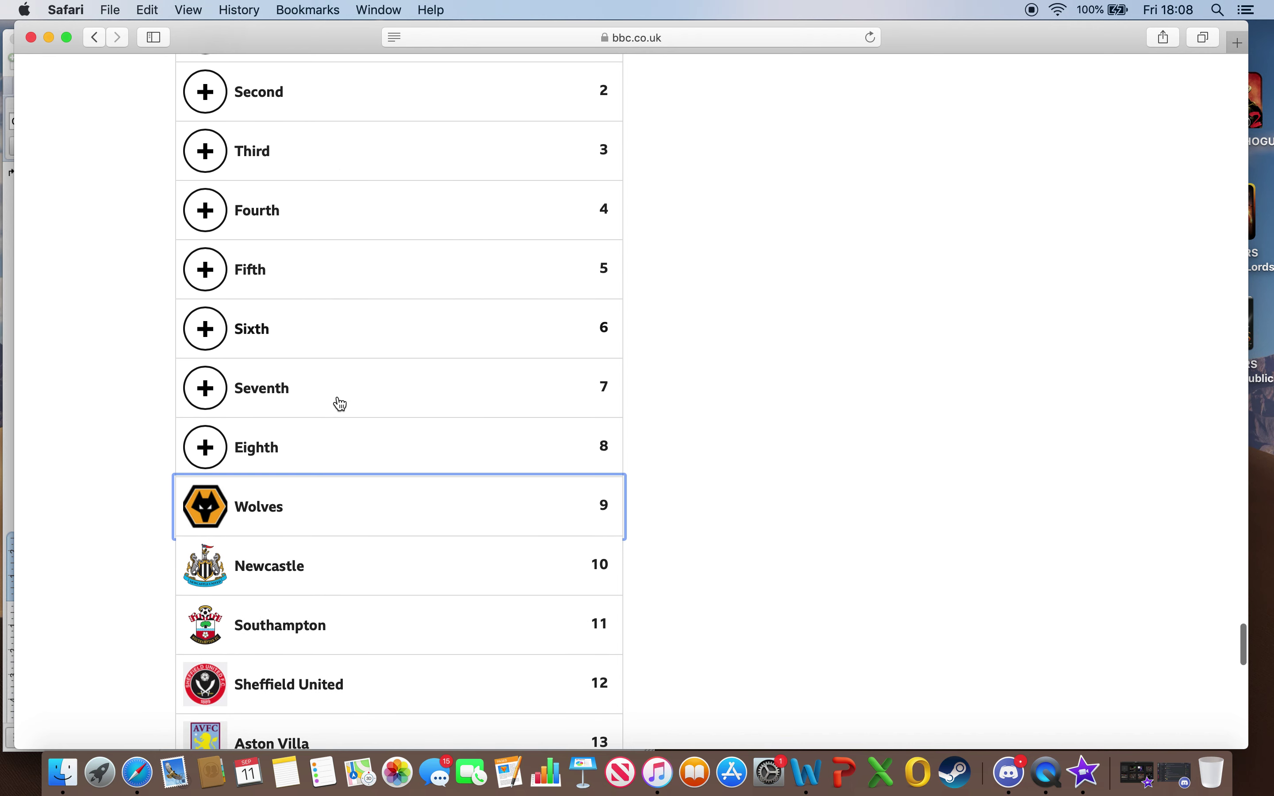
scroll(250, 455, up, 3)
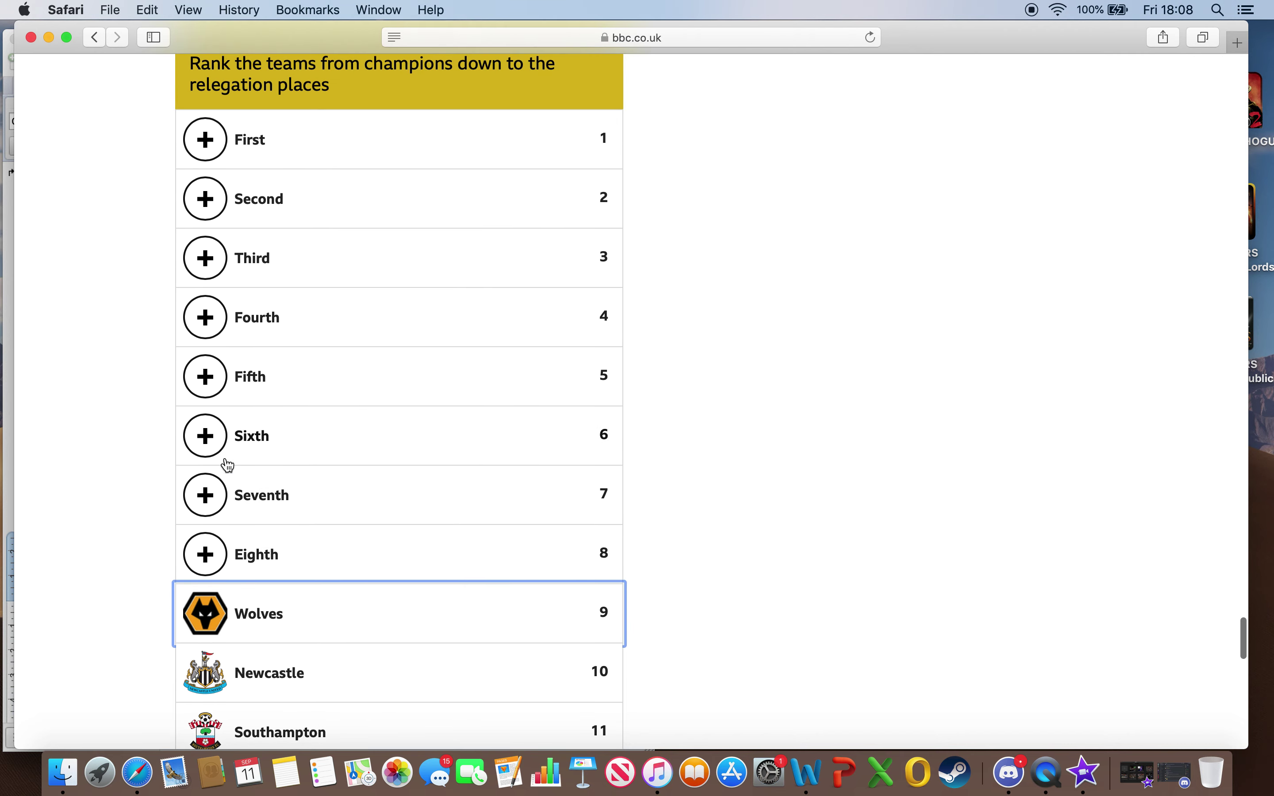
Choose Leicester for eighth place, just above Wolves, and review the table
click(200, 559)
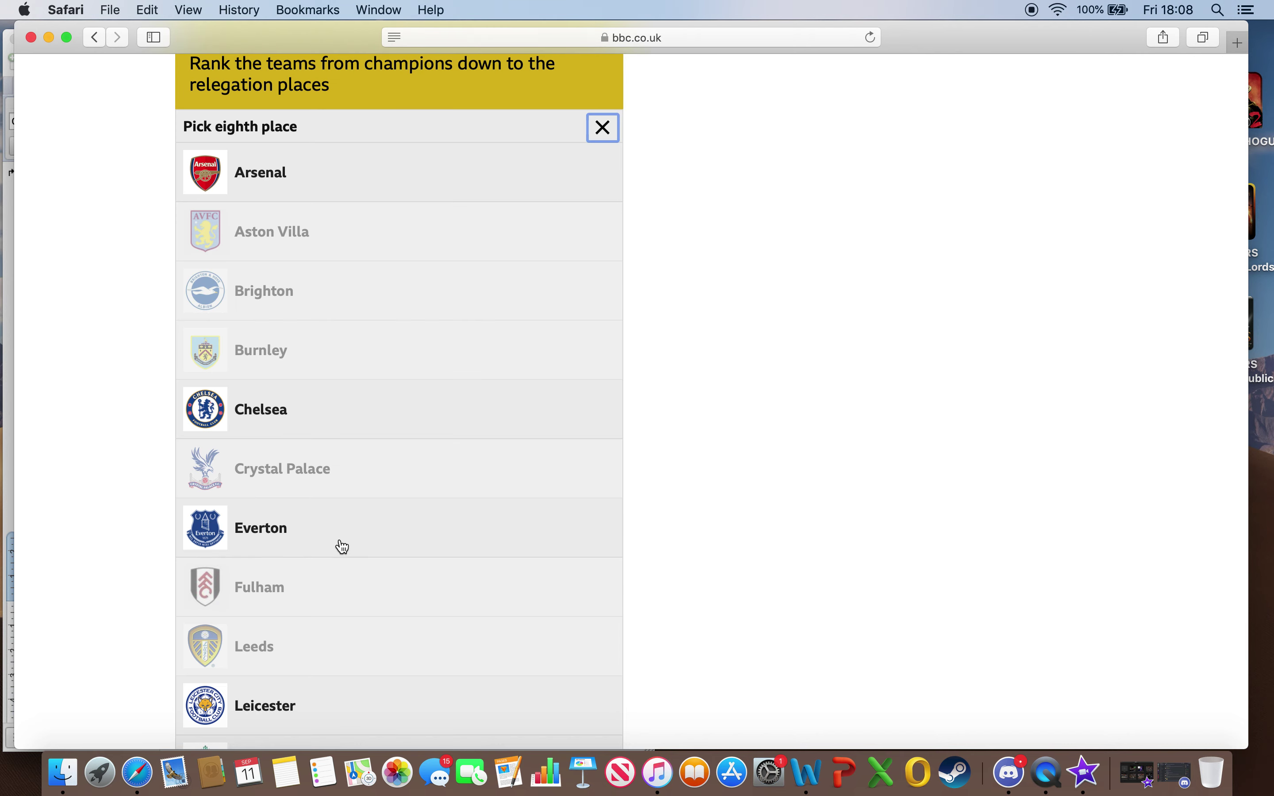
scroll(347, 553, down, 6)
click(312, 379)
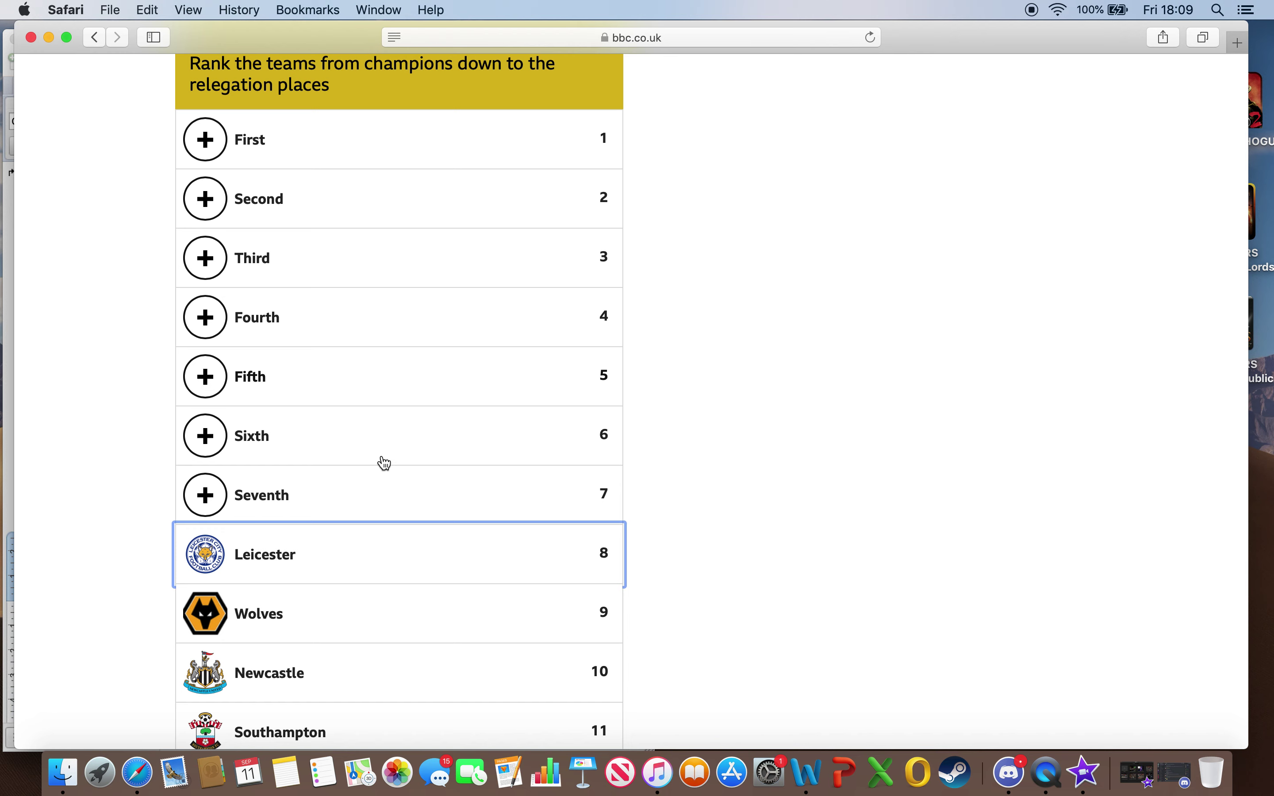
scroll(121, 441, up, 3)
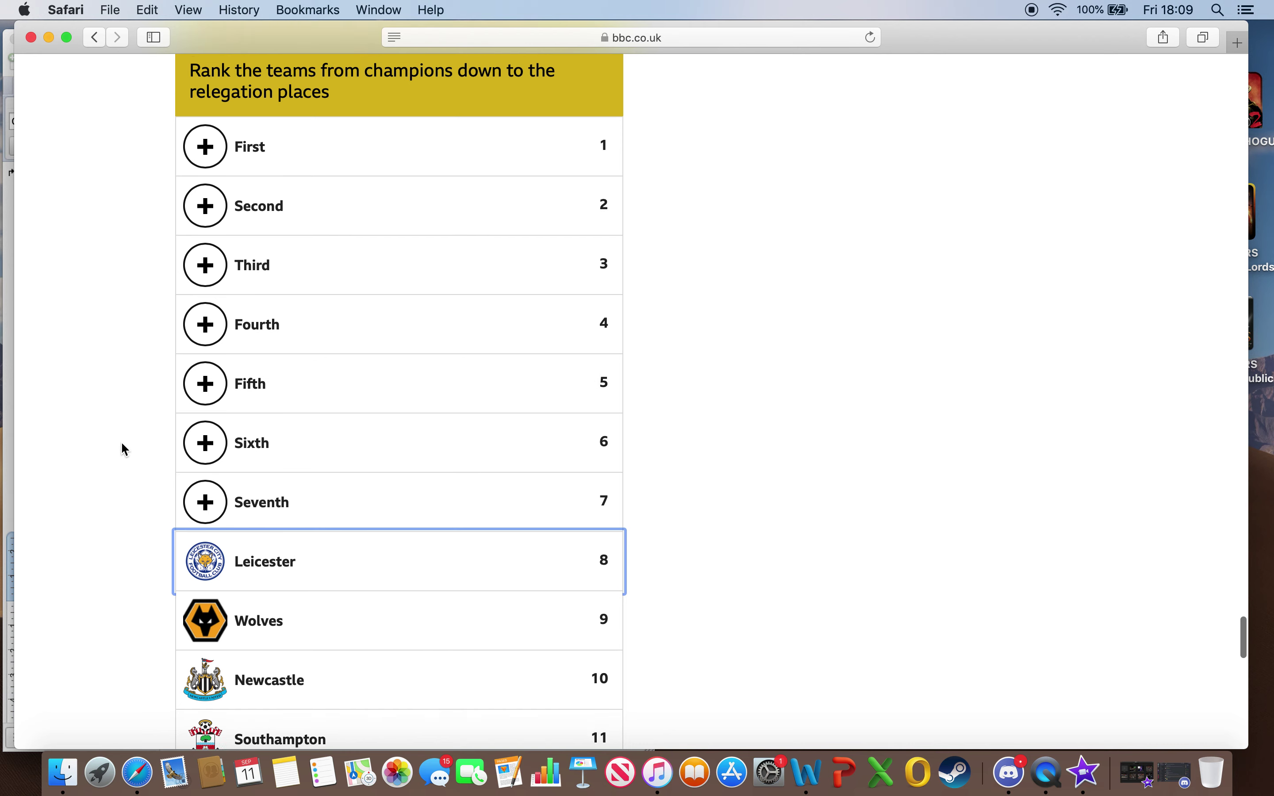
scroll(121, 441, down, 3)
scroll(120, 442, up, 3)
scroll(121, 444, down, 1)
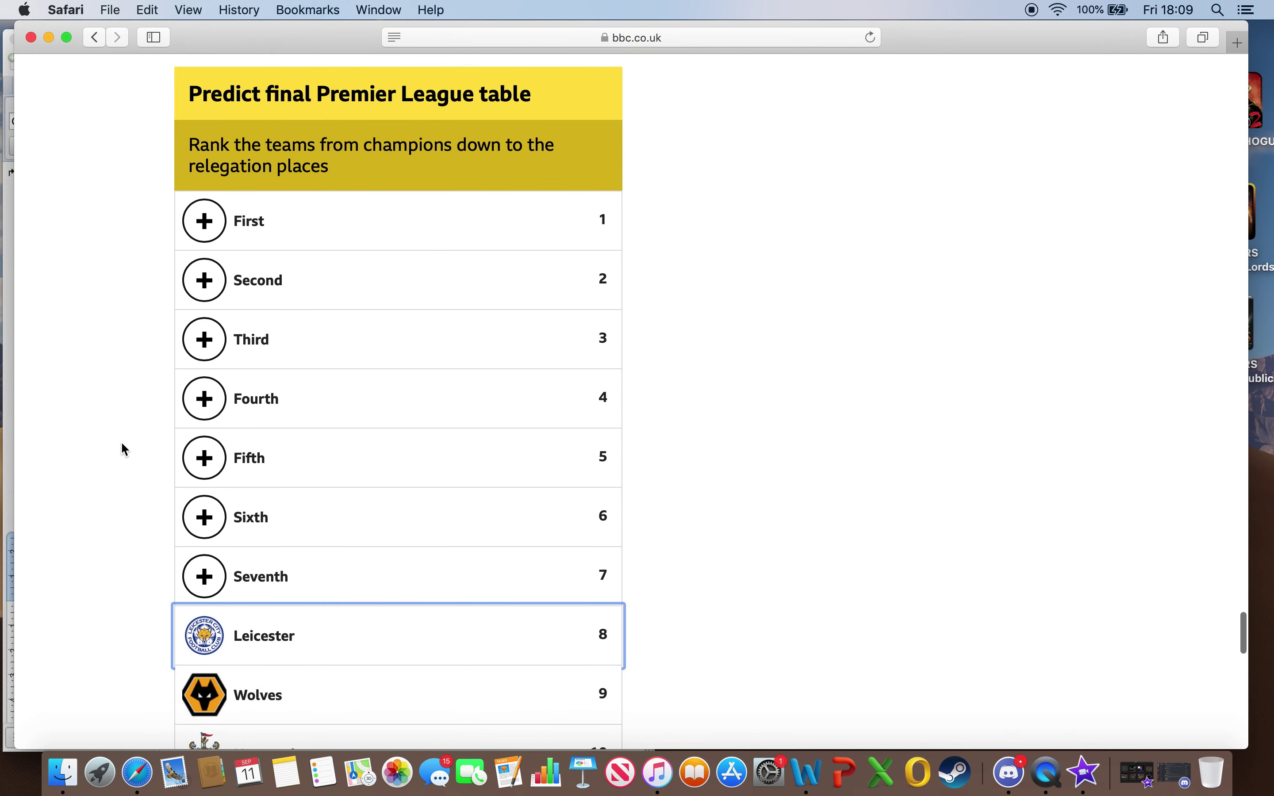
scroll(122, 444, up, 2)
scroll(121, 444, down, 1)
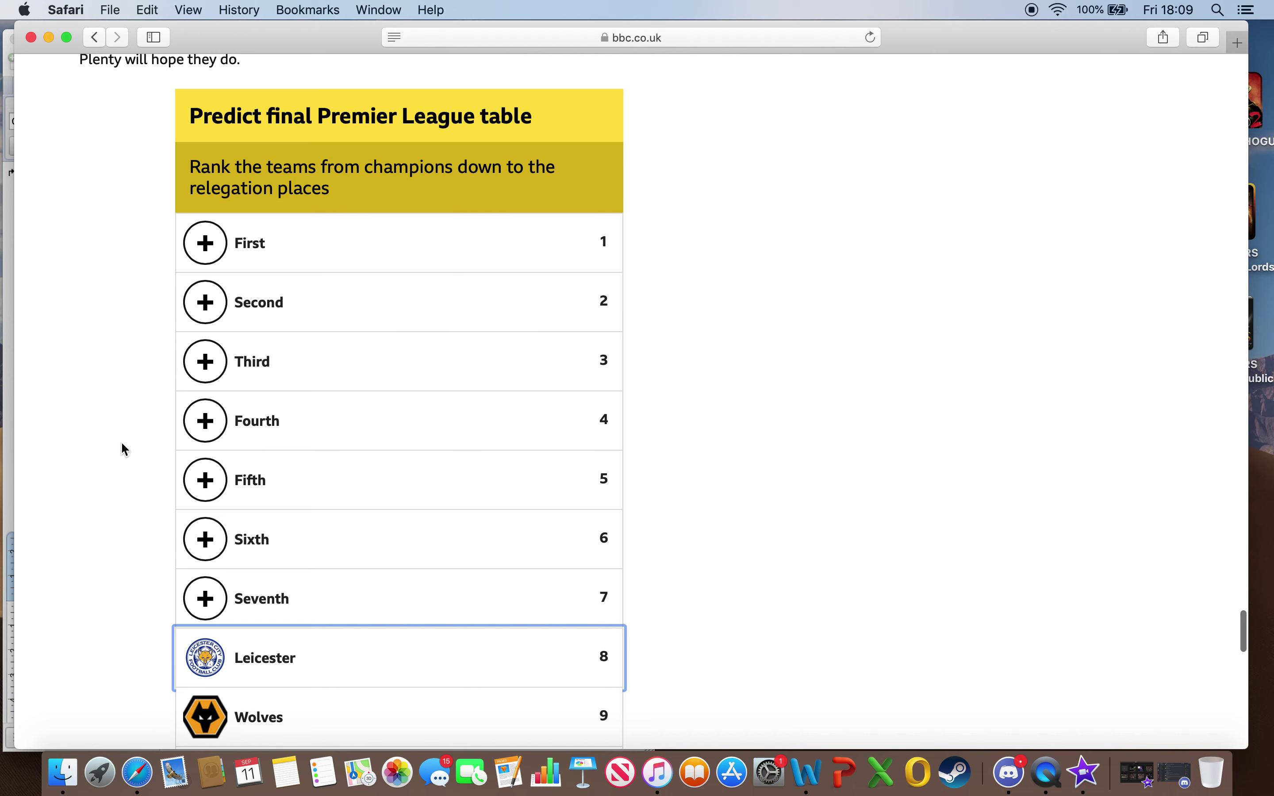
scroll(122, 449, down, 2)
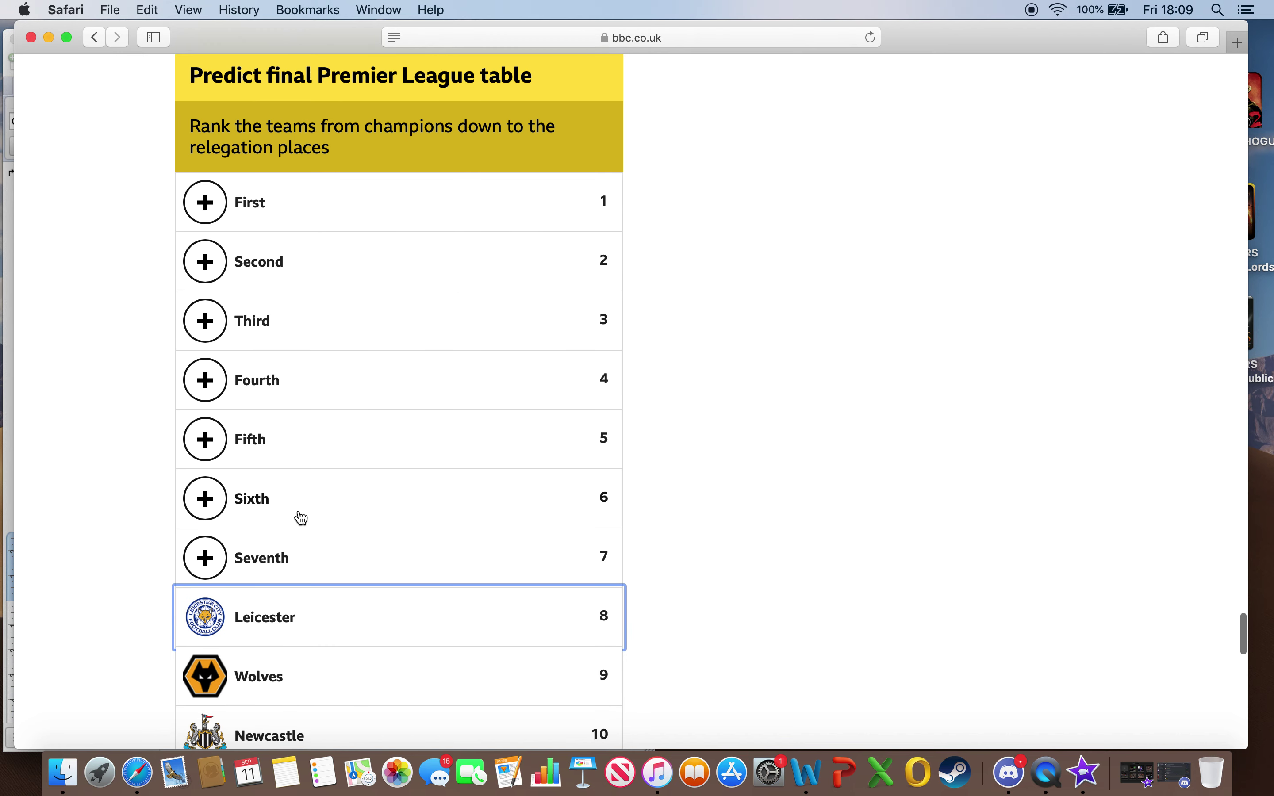
Choose Everton for seventh place, above Leicester
click(227, 559)
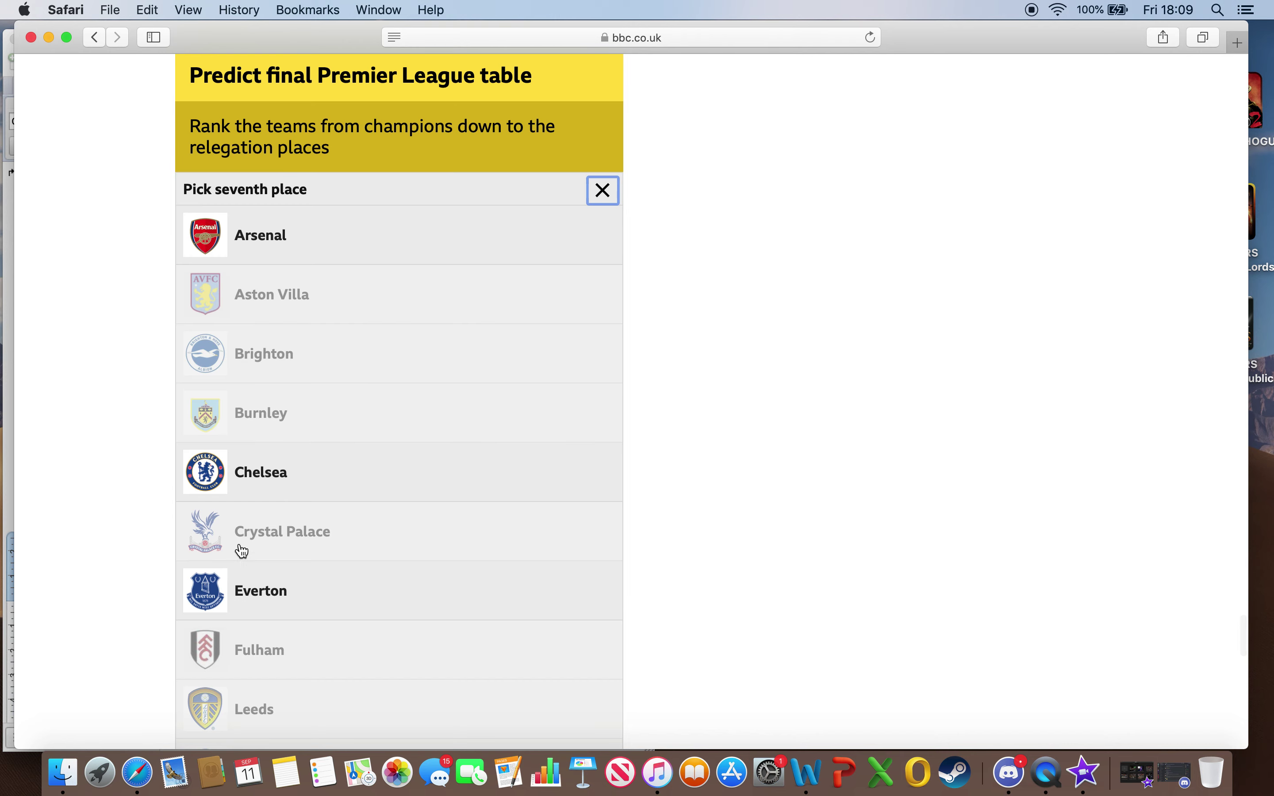
scroll(471, 498, down, 10)
scroll(471, 498, up, 10)
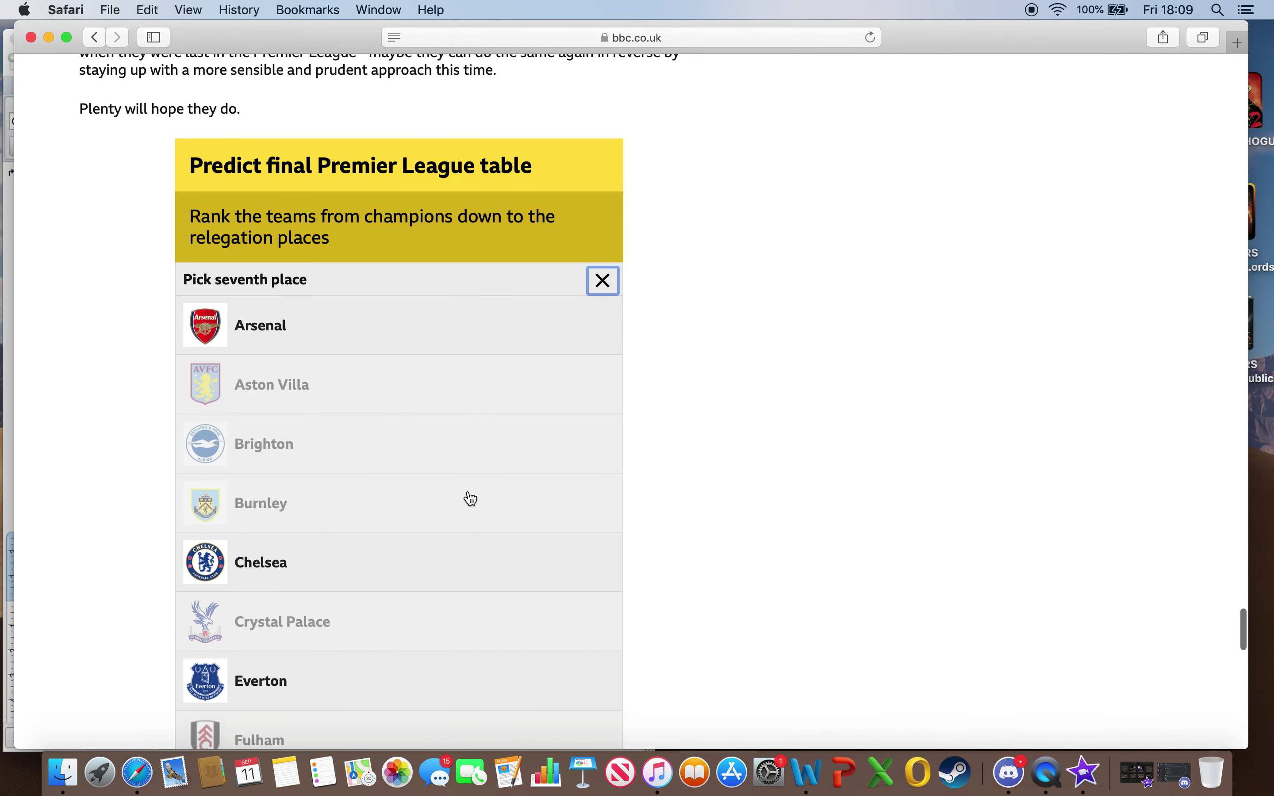
click(321, 680)
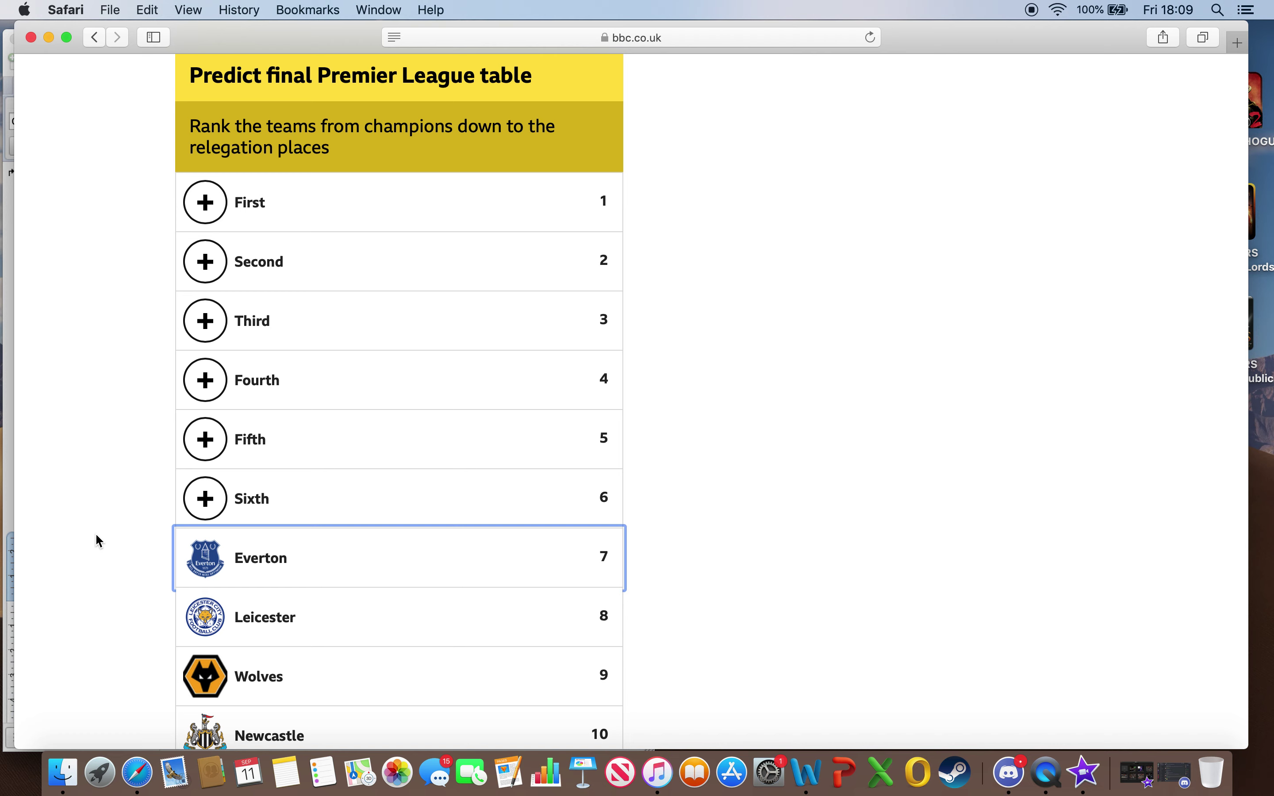
Scroll back up the table and bring up the sixth-place team list
scroll(97, 537, down, 5)
scroll(318, 540, down, 6)
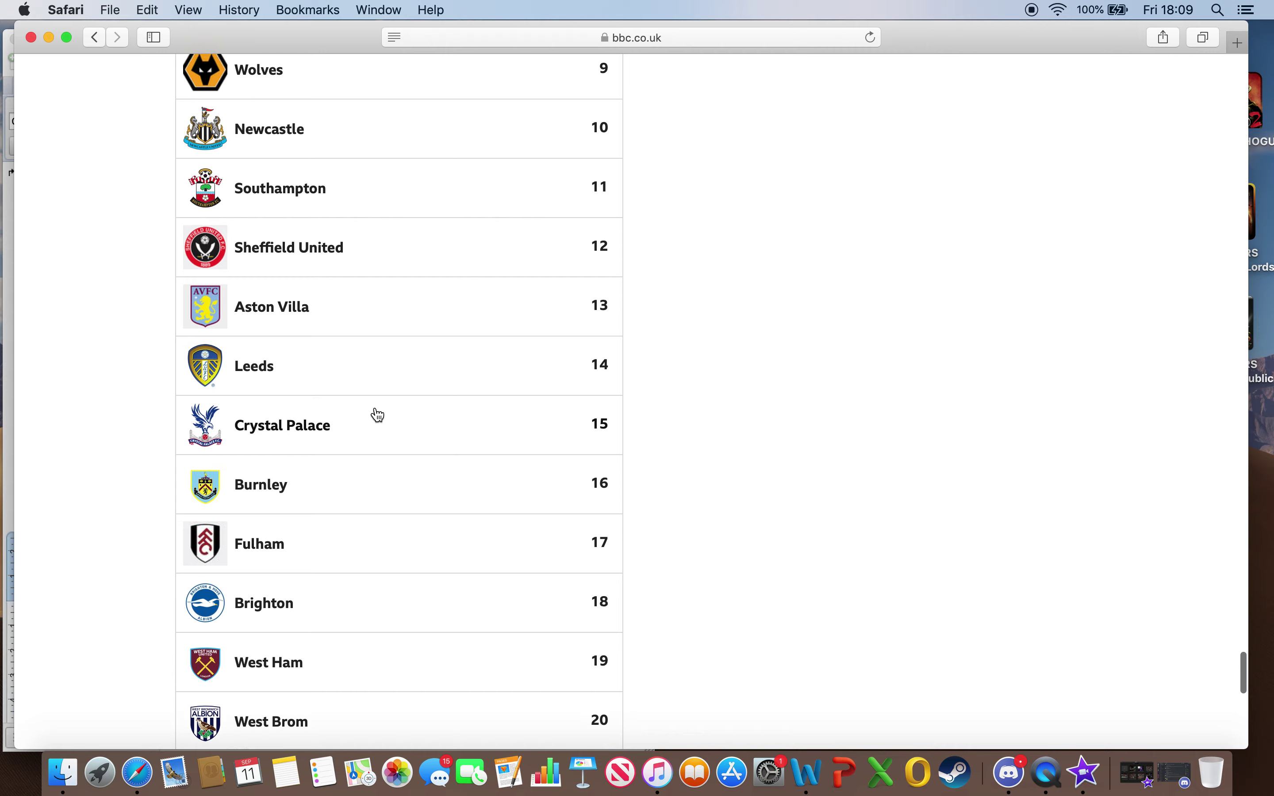
scroll(376, 416, up, 6)
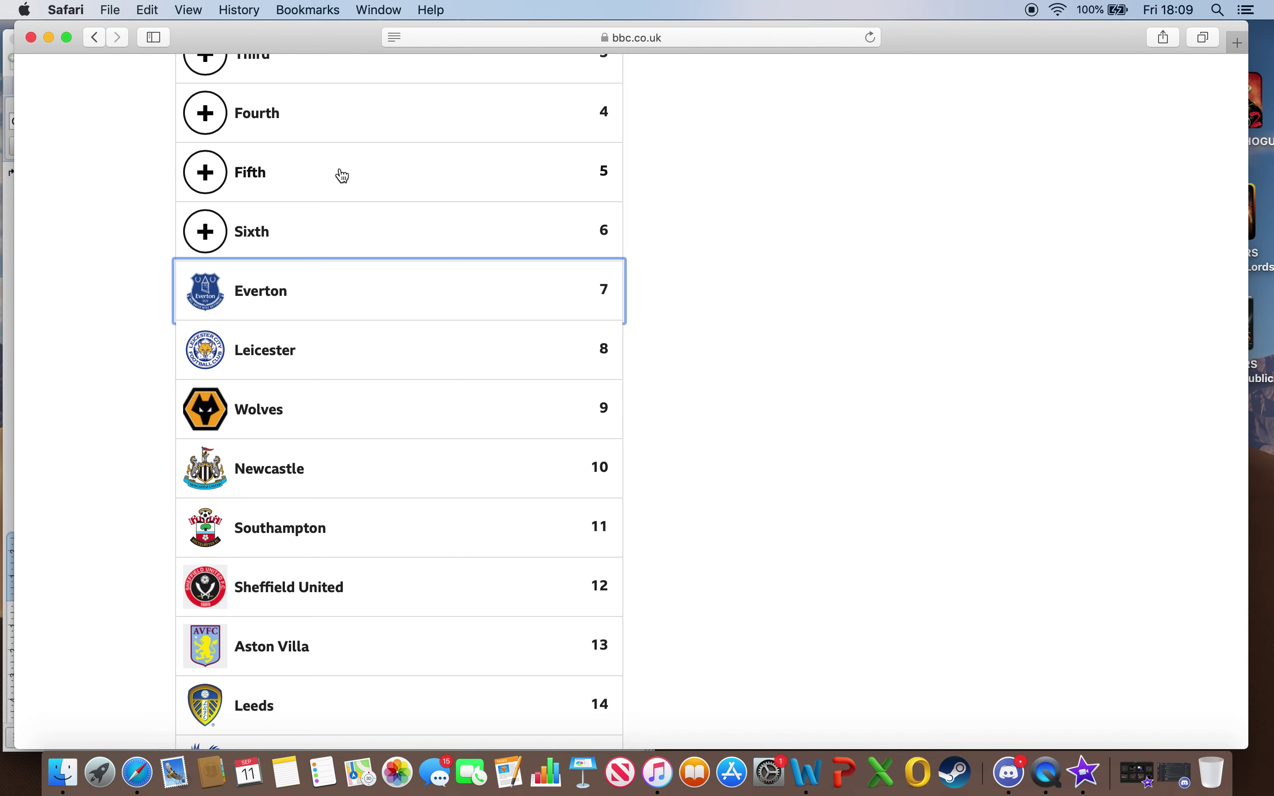
scroll(340, 176, up, 1)
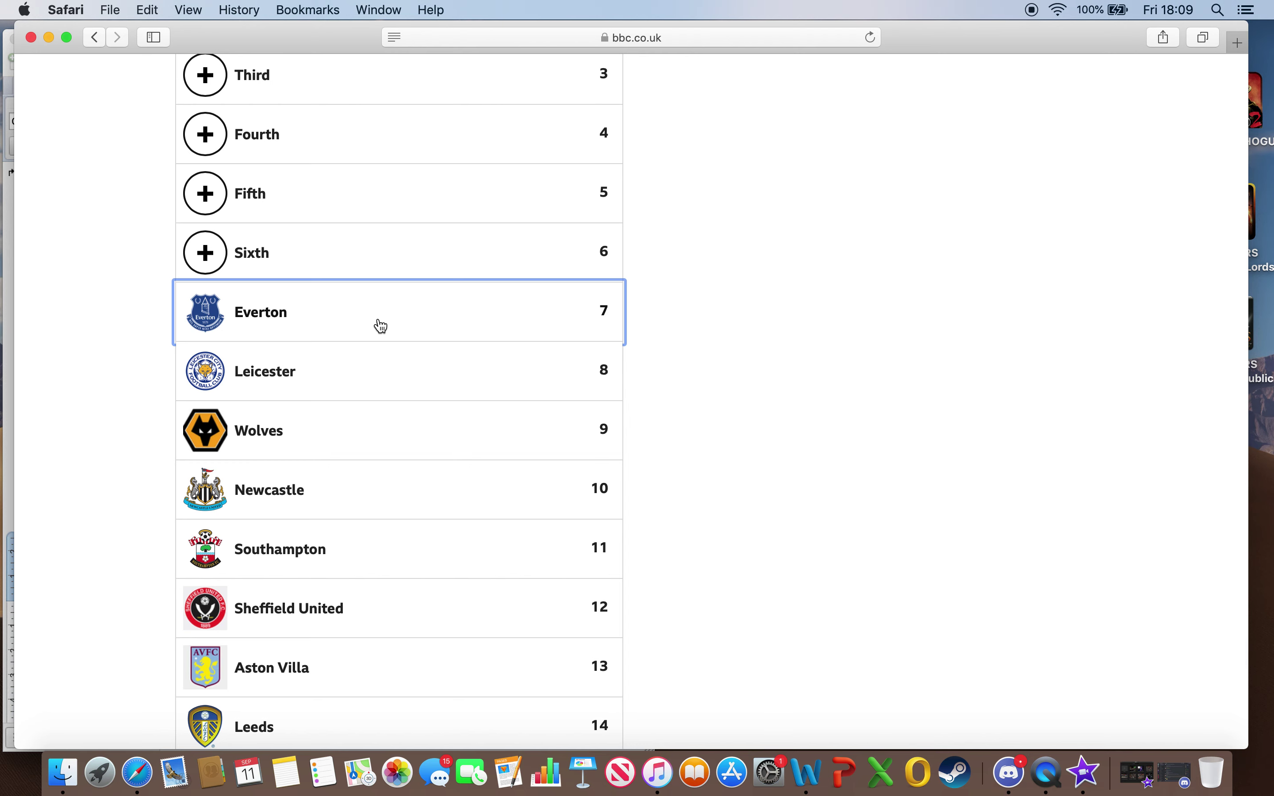
scroll(380, 327, up, 2)
scroll(380, 327, up, 4)
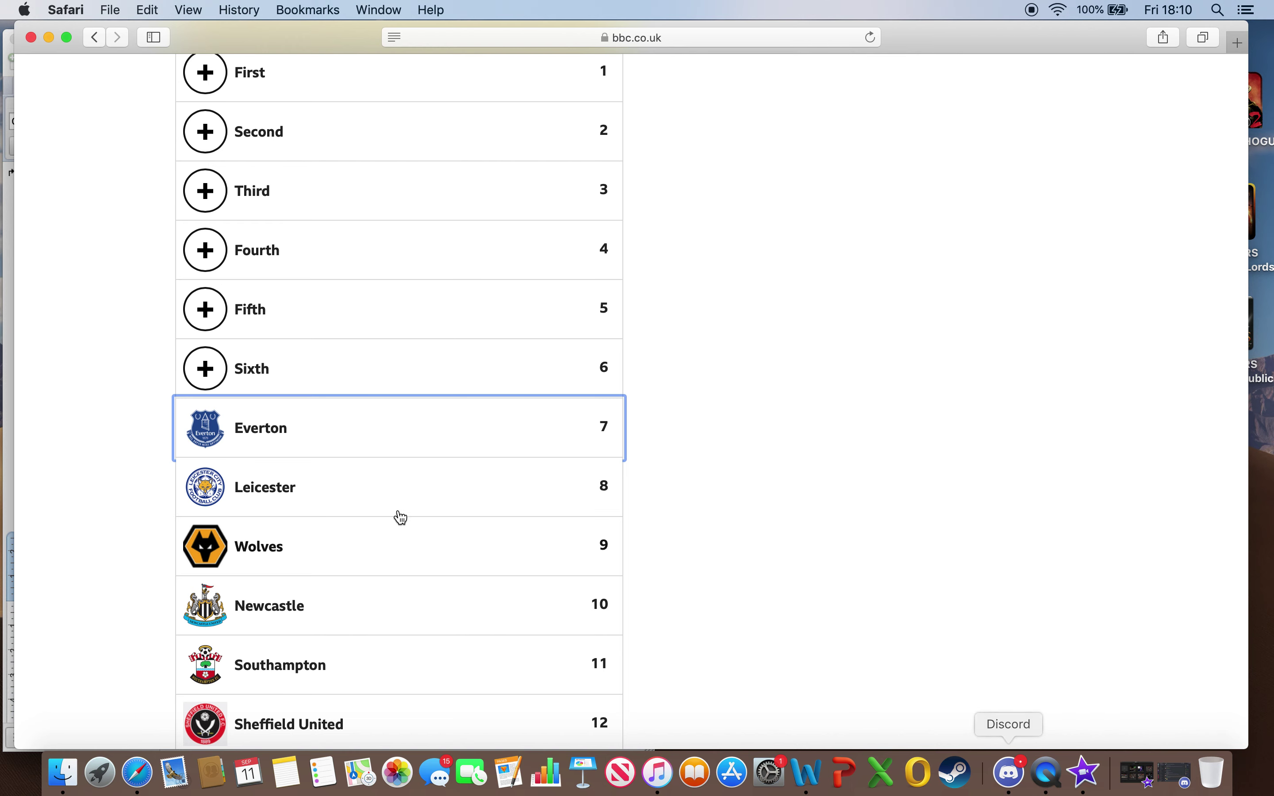
scroll(310, 495, up, 3)
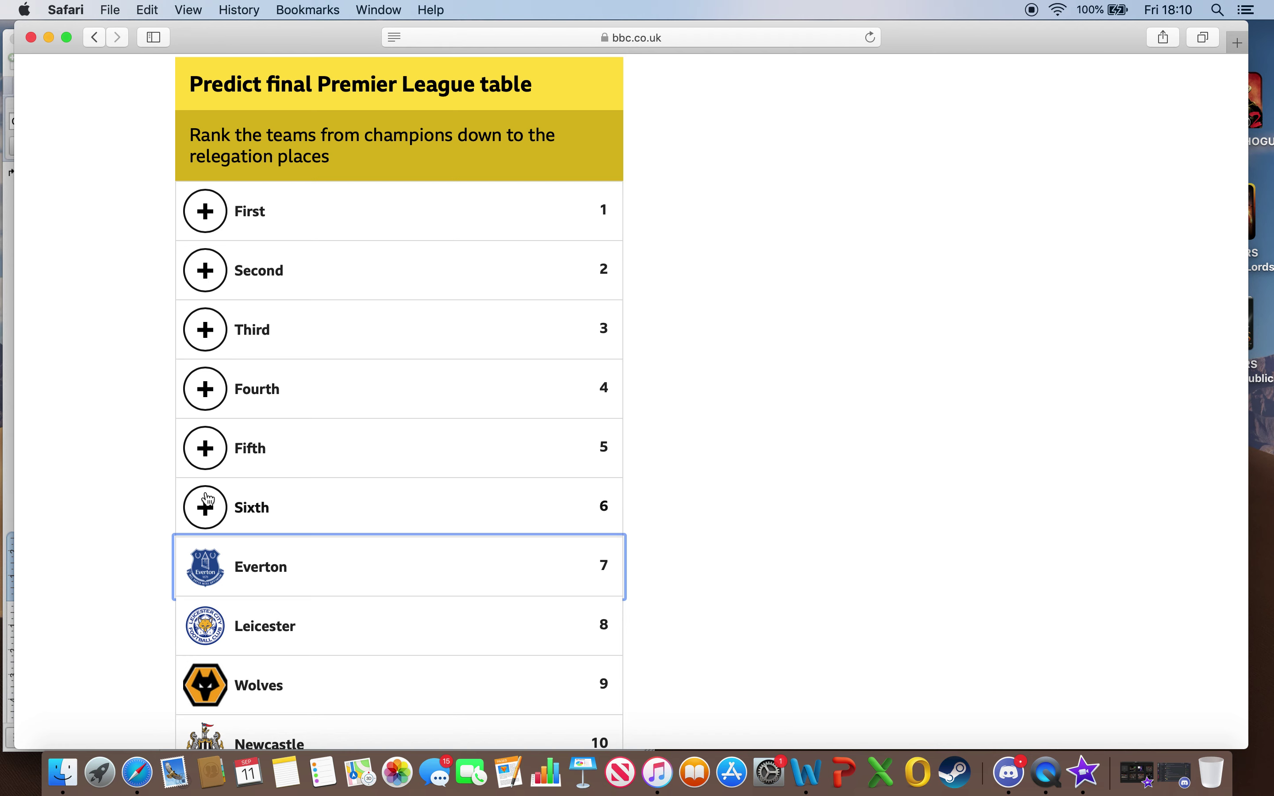
scroll(208, 500, down, 1)
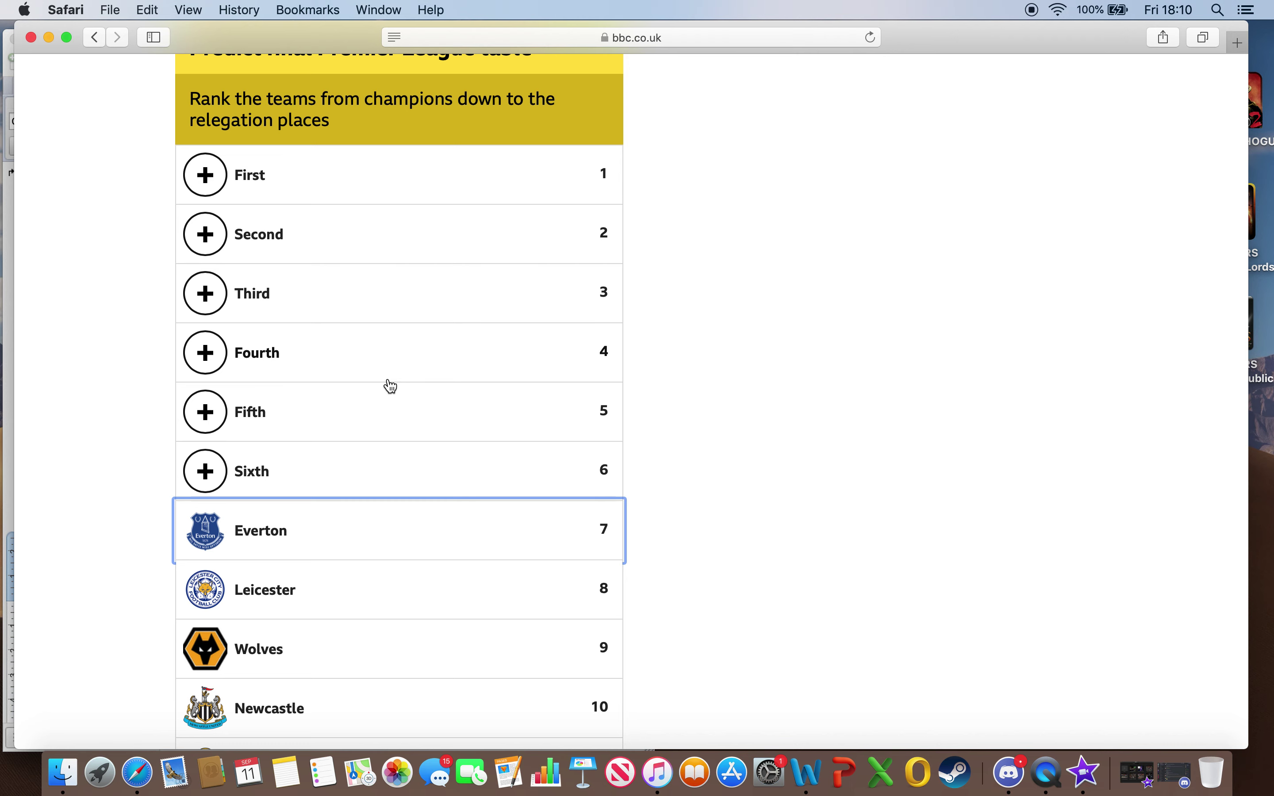
scroll(391, 387, up, 3)
scroll(388, 389, down, 3)
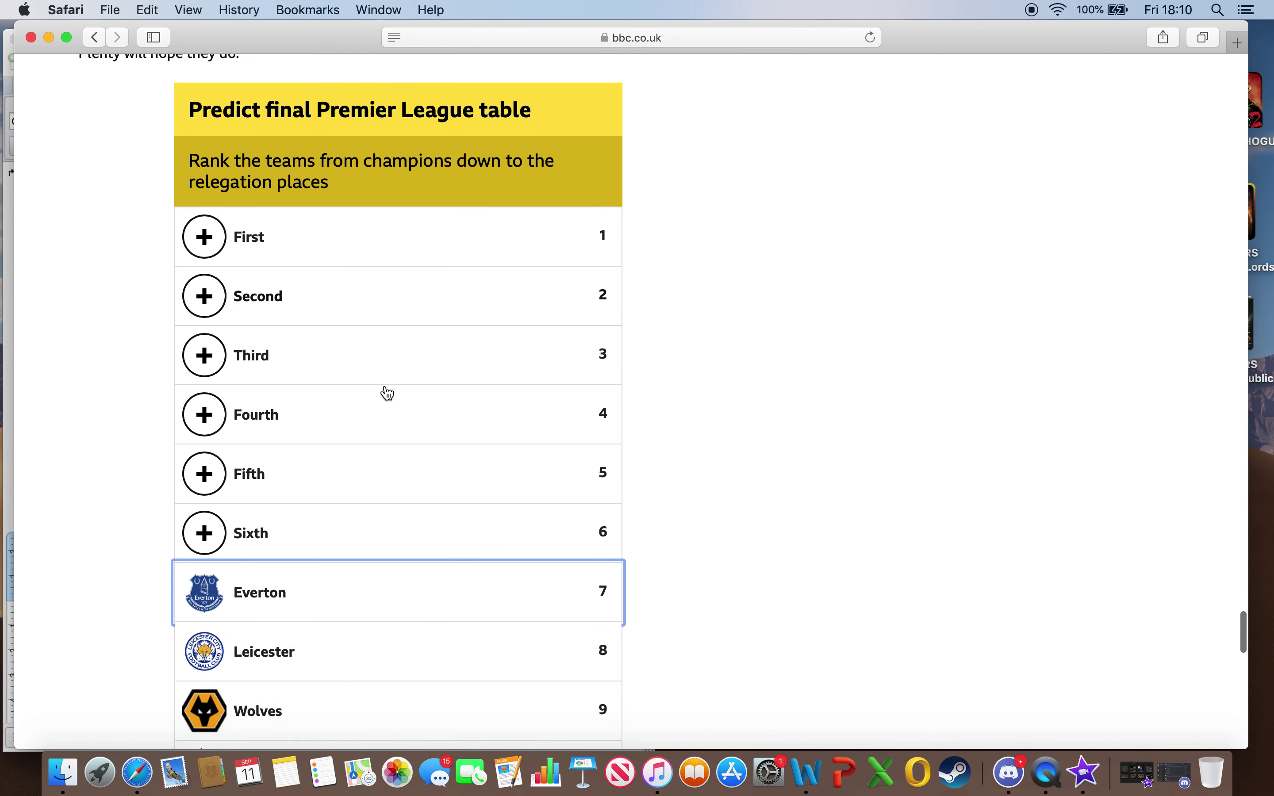
scroll(387, 393, up, 2)
scroll(388, 392, down, 2)
scroll(387, 392, up, 1)
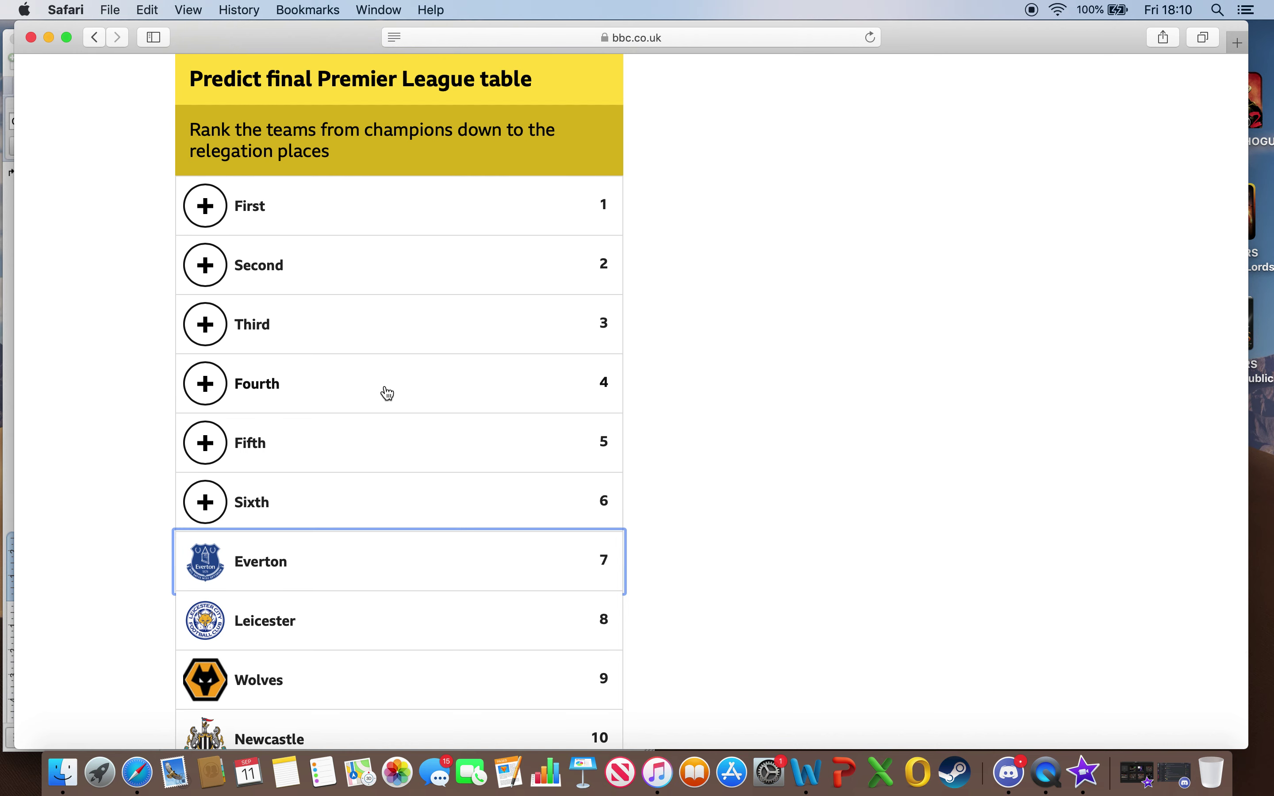
click(207, 499)
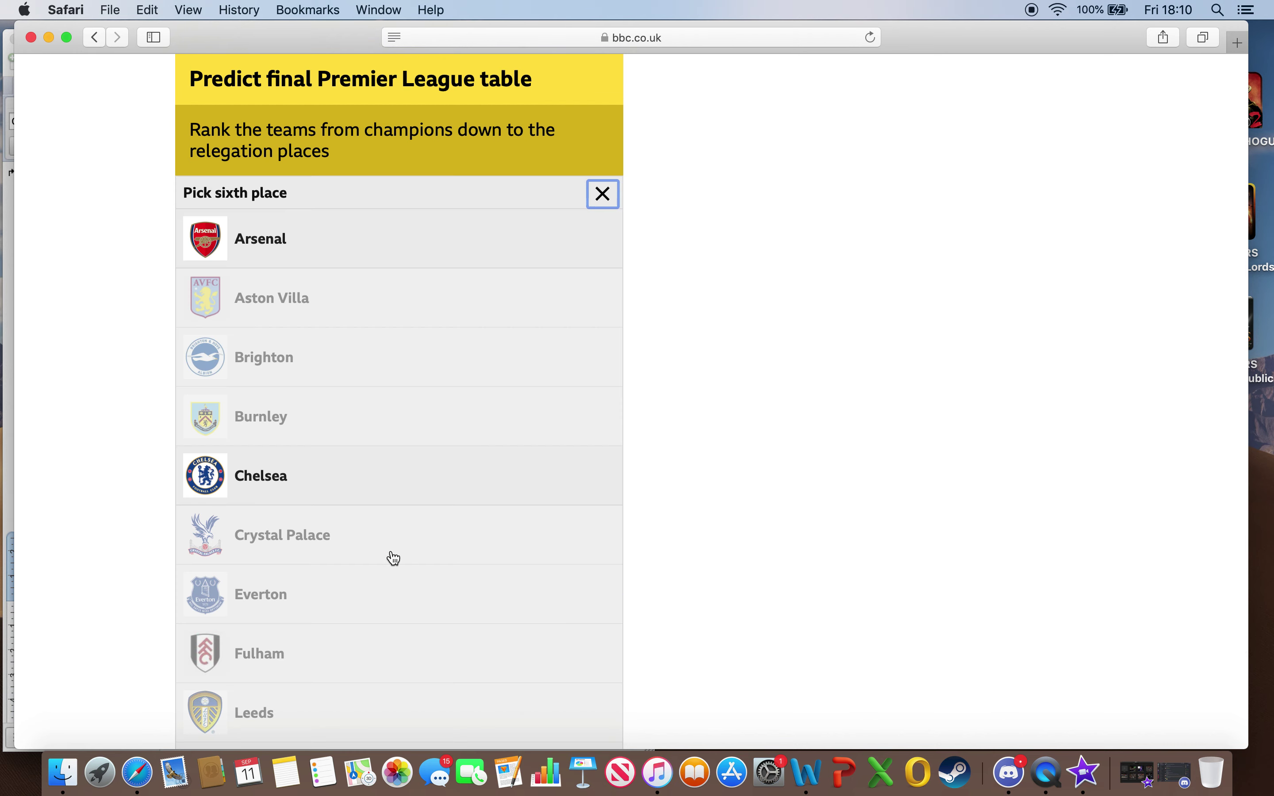
Choose Arsenal for sixth place, above Everton
scroll(393, 558, down, 10)
scroll(394, 558, up, 7)
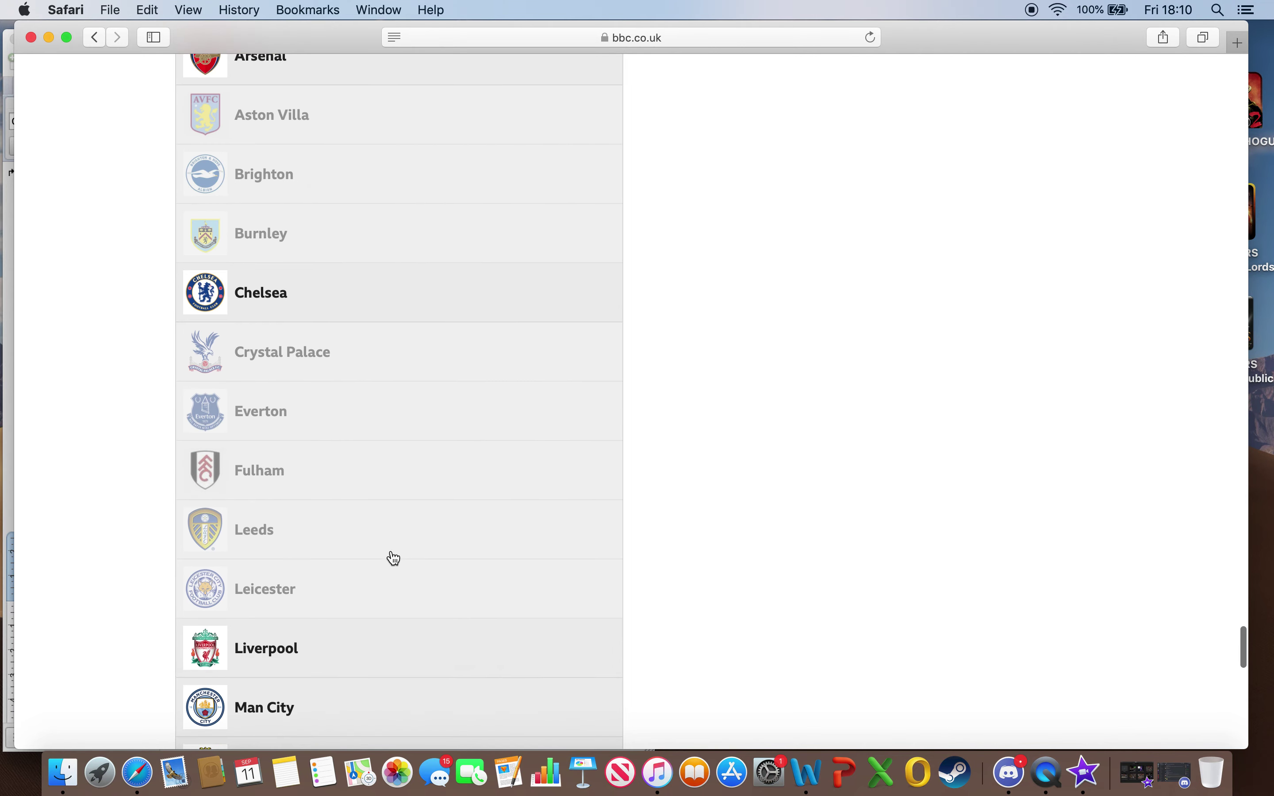
scroll(394, 558, up, 3)
click(280, 248)
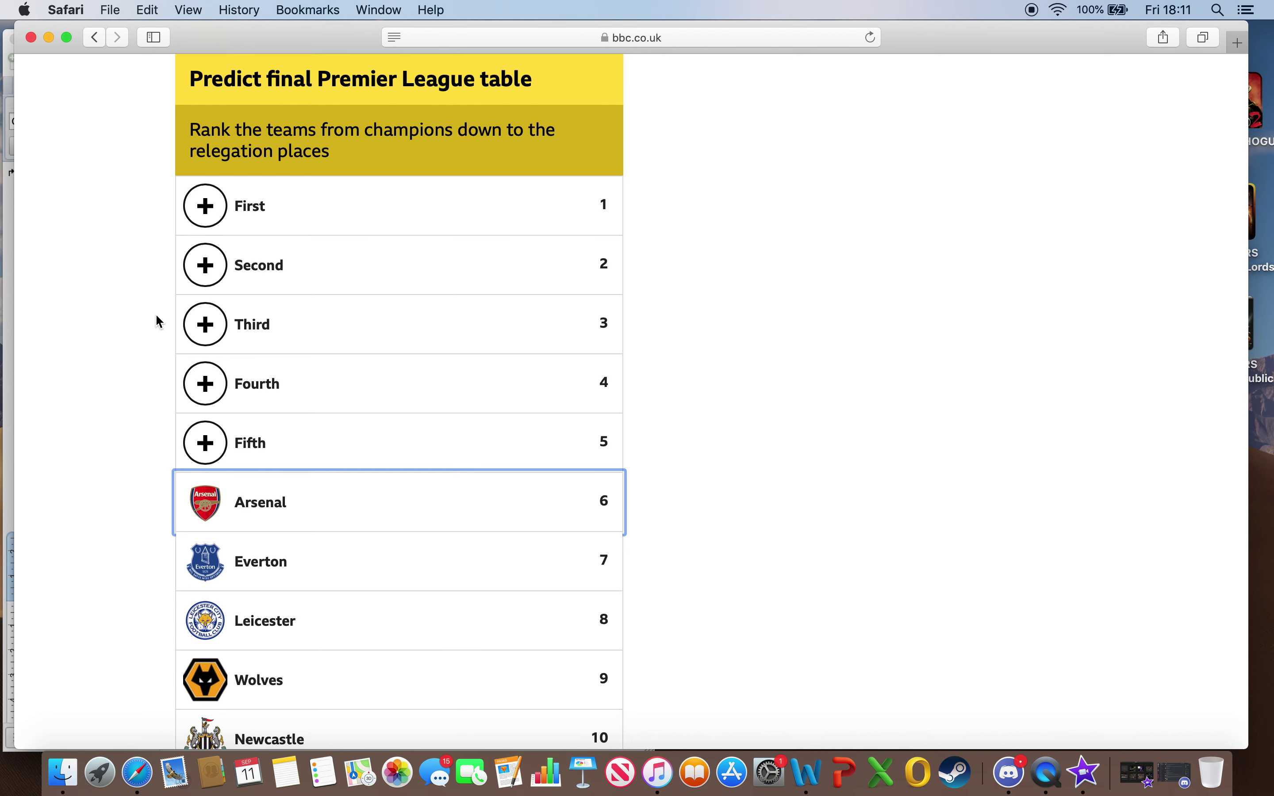
Bring up the team list for the Fifth row
scroll(157, 315, up, 2)
scroll(156, 316, down, 3)
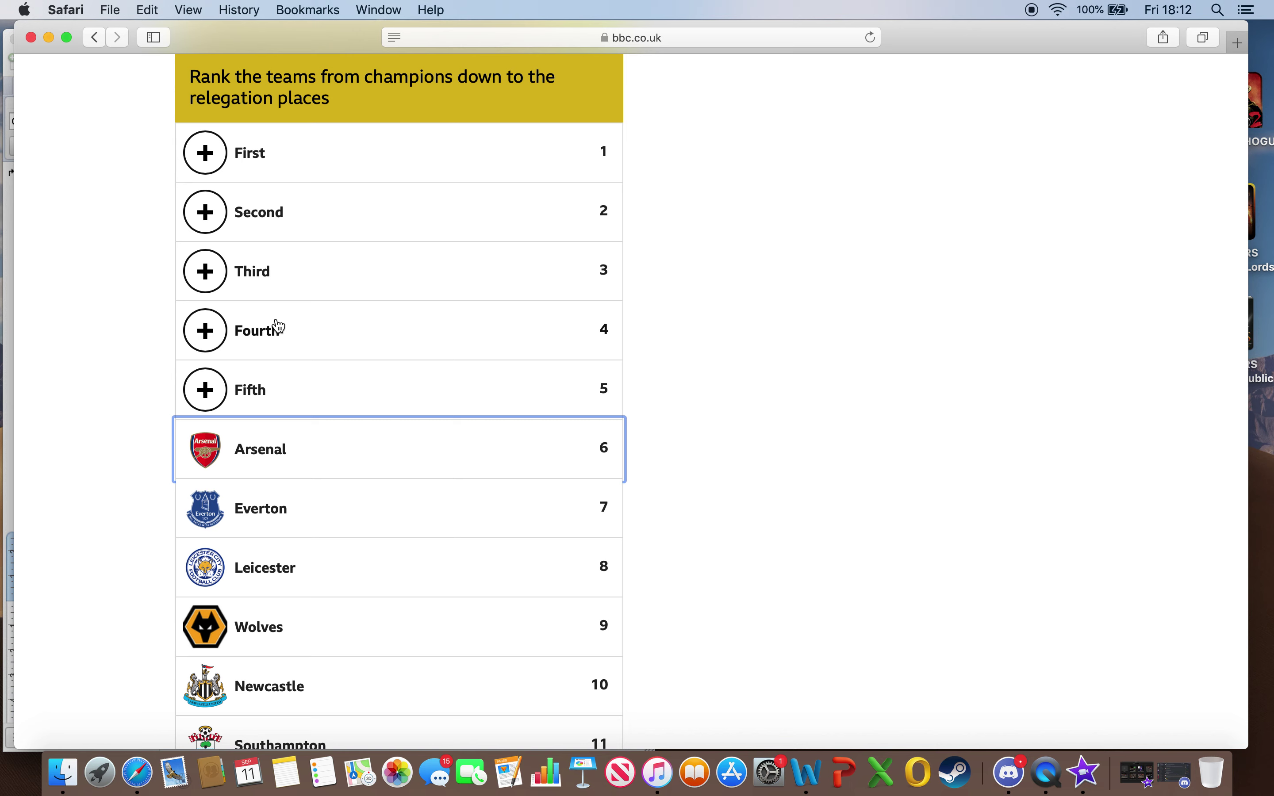
scroll(279, 326, up, 1)
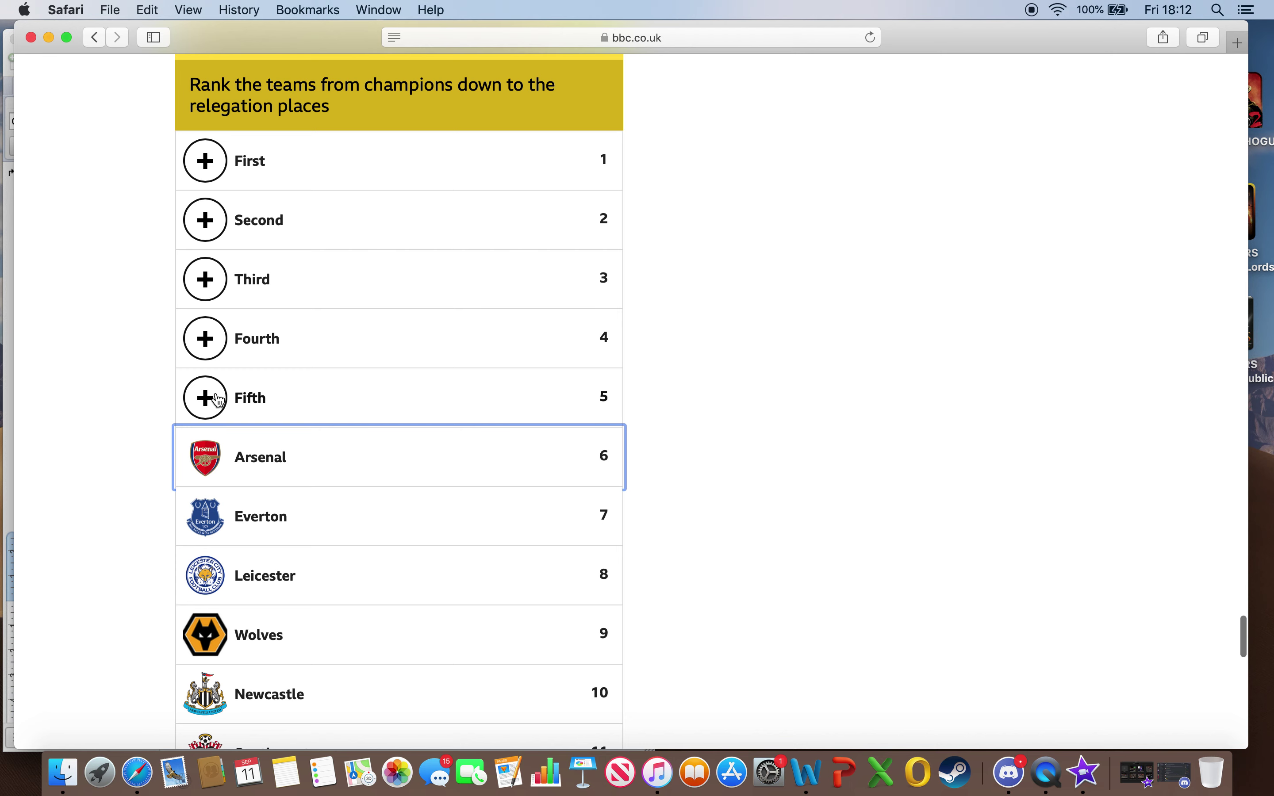
scroll(219, 401, up, 1)
click(210, 421)
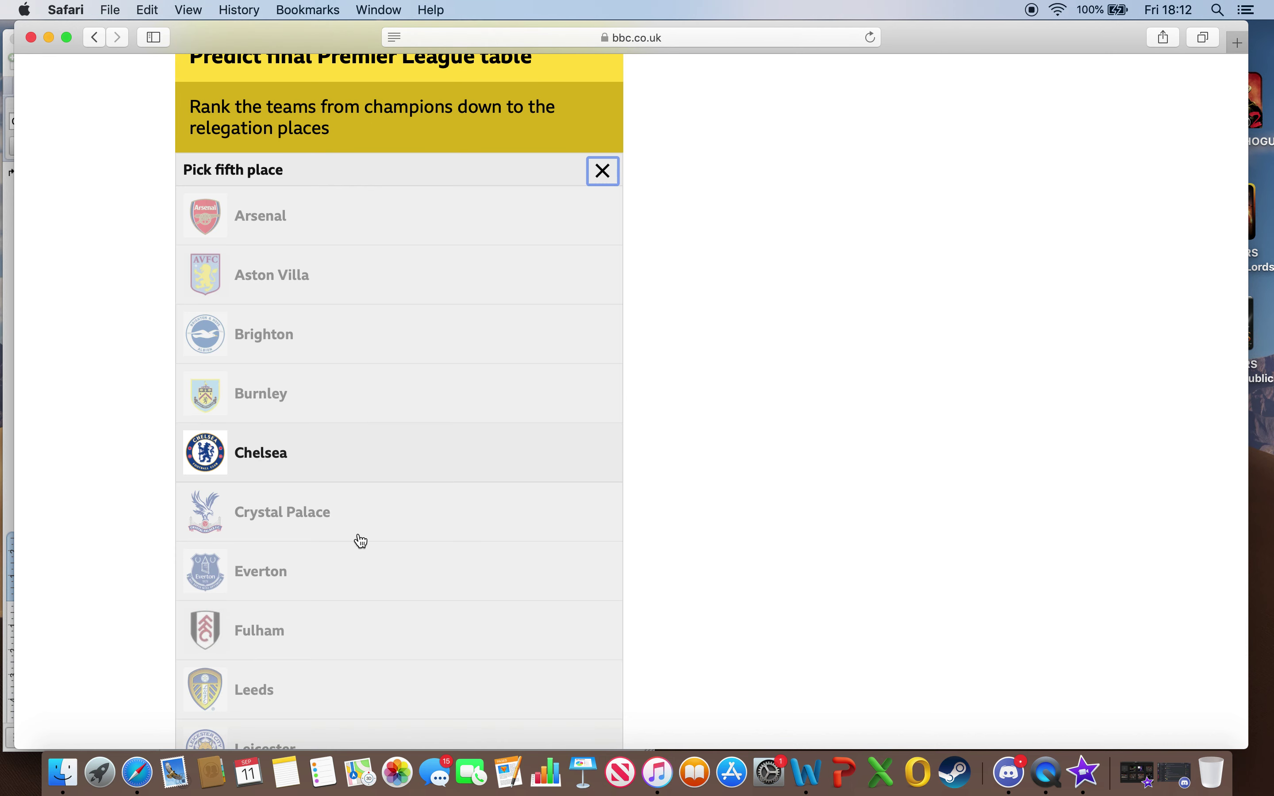
Choose Tottenham for fifth place, above Arsenal
scroll(361, 541, down, 10)
click(255, 526)
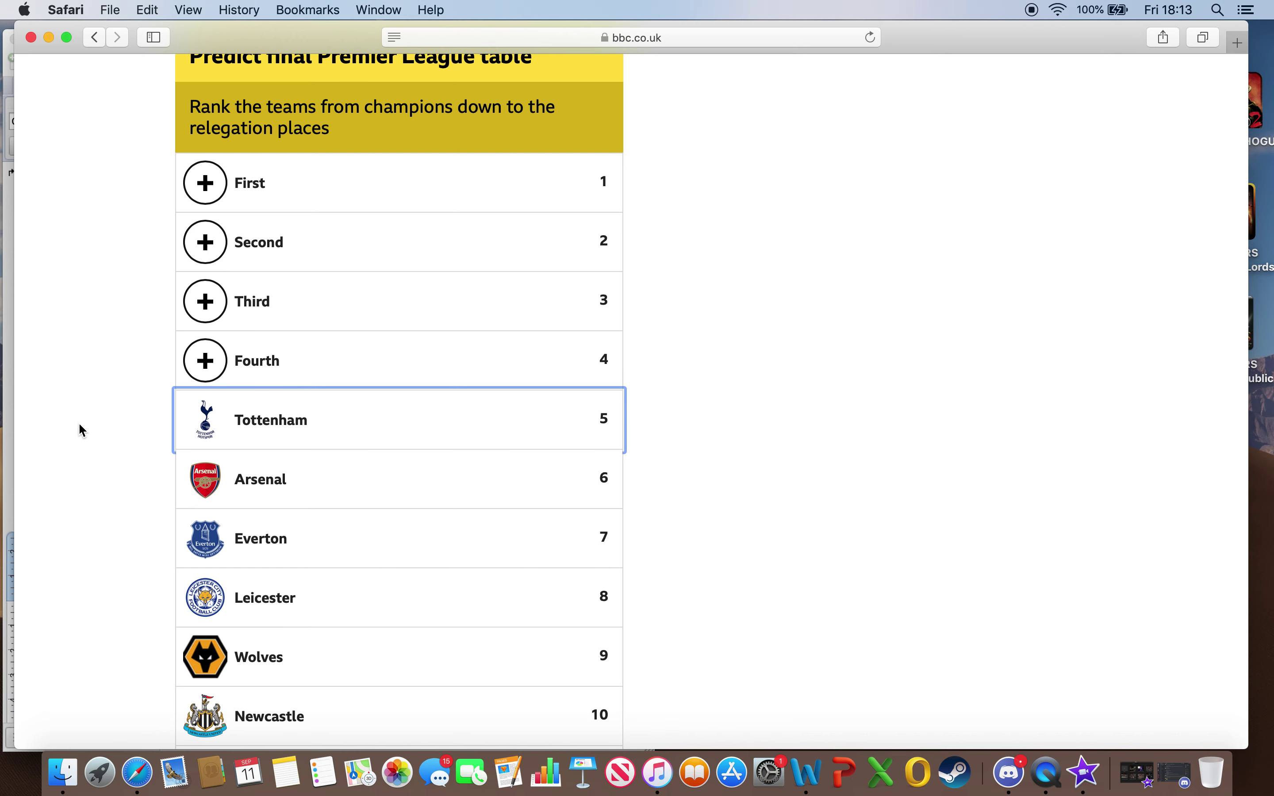
scroll(79, 425, down, 10)
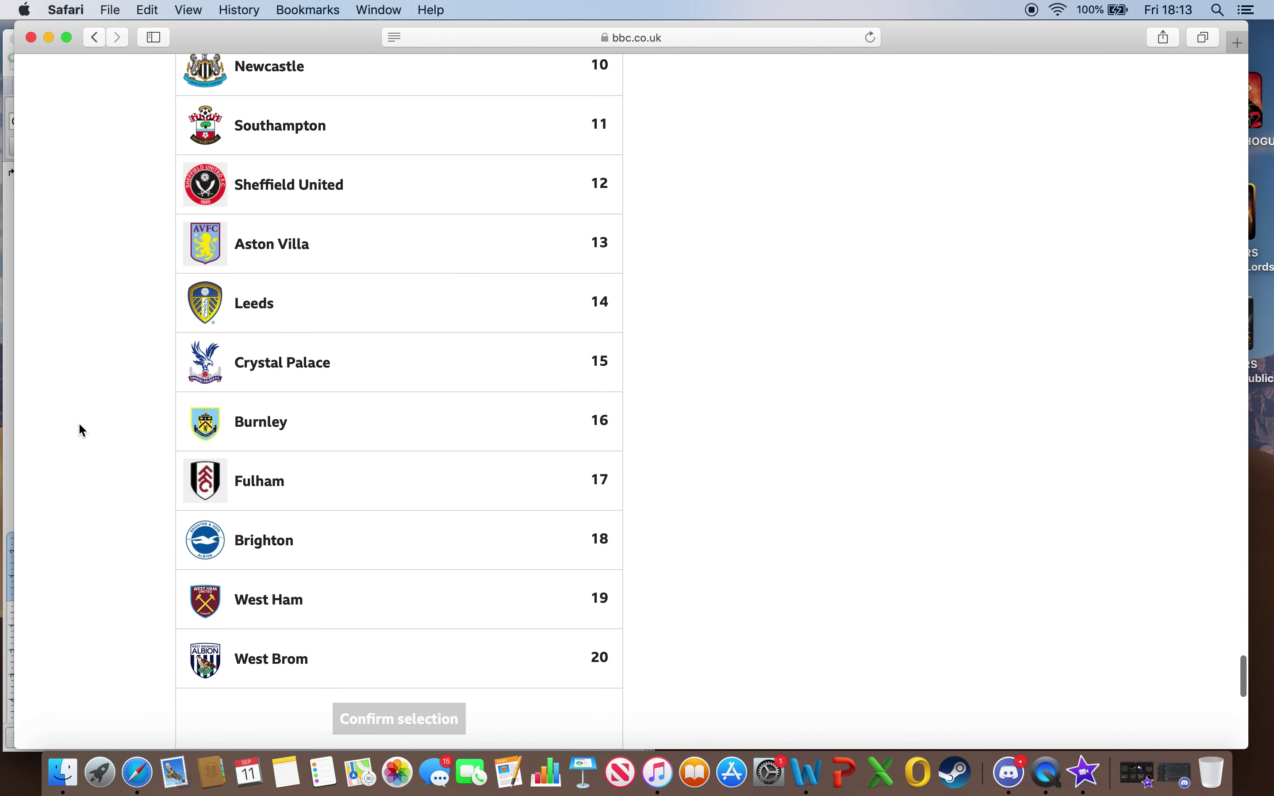
scroll(80, 424, up, 12)
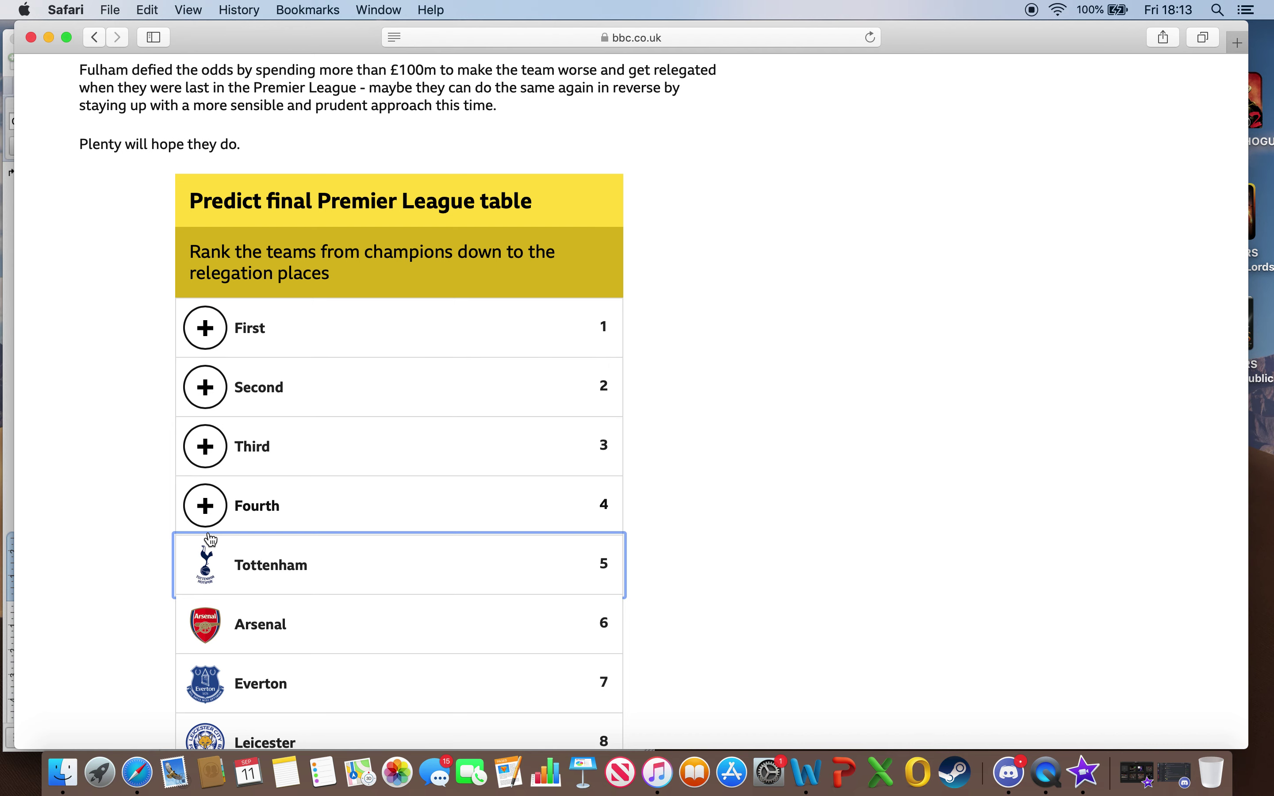
Check the table, then bring up the fourth-place team list
scroll(167, 480, down, 2)
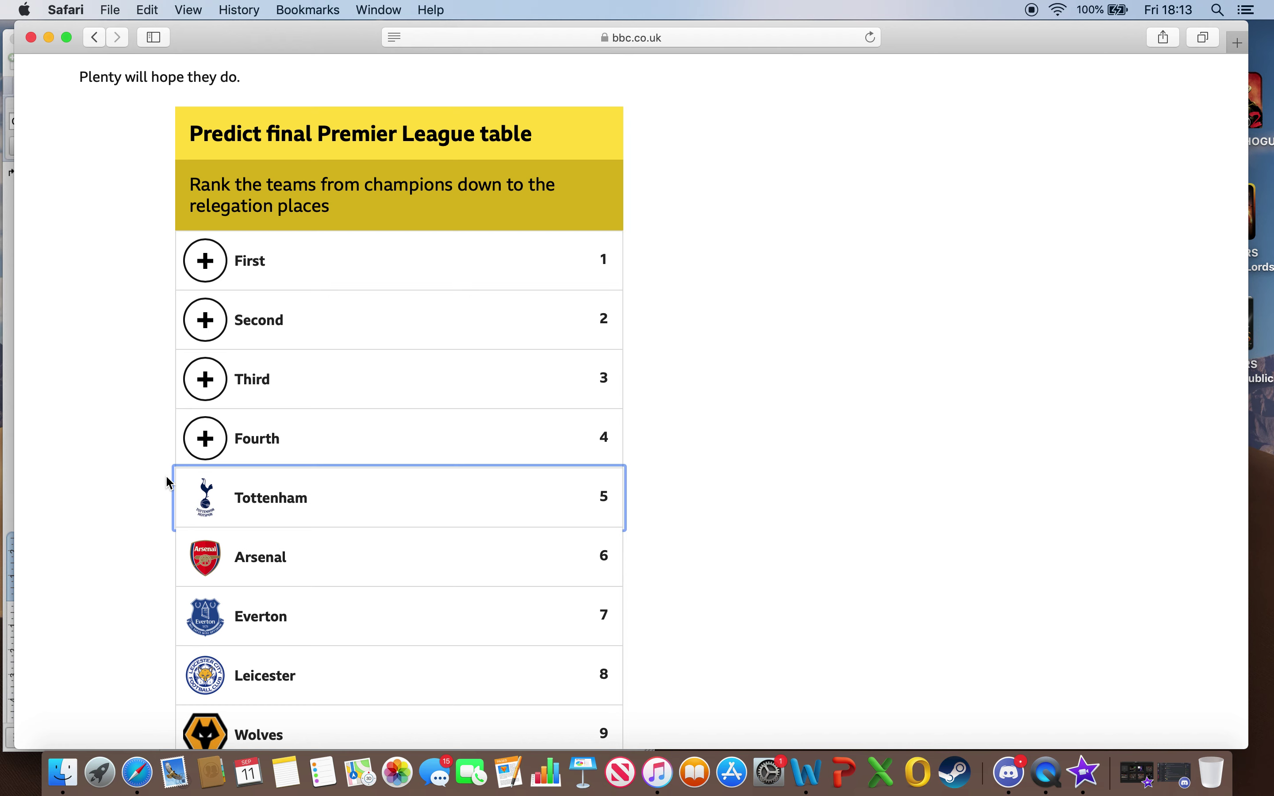
scroll(166, 478, down, 1)
scroll(166, 477, up, 1)
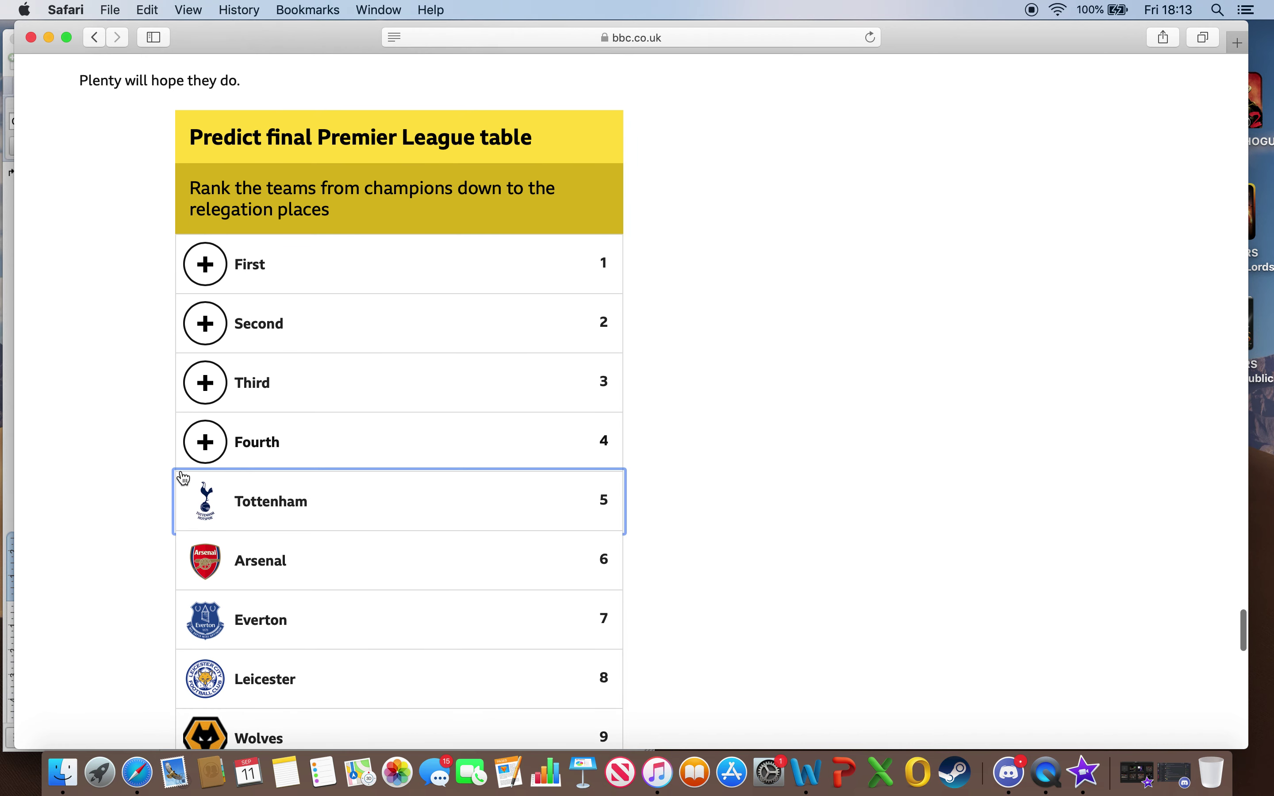
scroll(181, 476, down, 1)
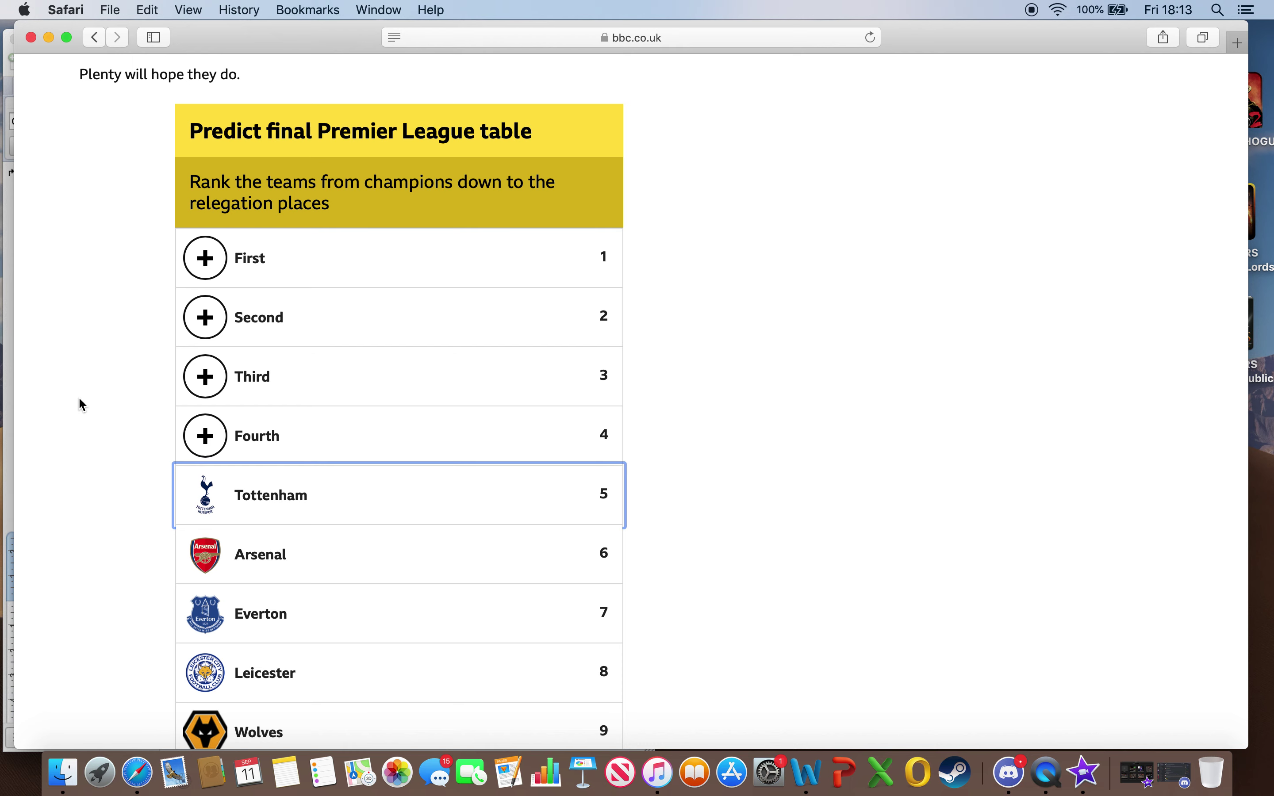
click(214, 451)
Choose Chelsea from the fourth-place list, placing it above Tottenham
scroll(341, 495, down, 10)
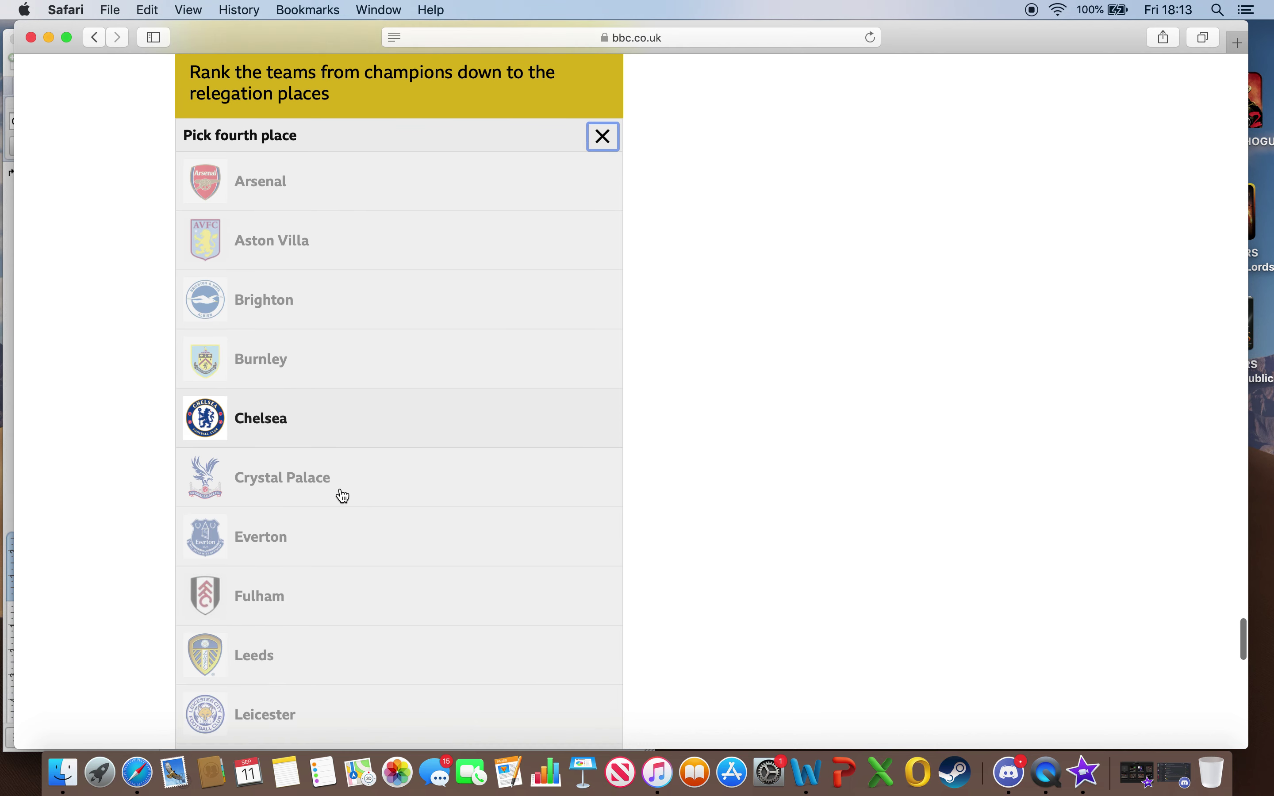
scroll(341, 485, up, 1)
click(291, 216)
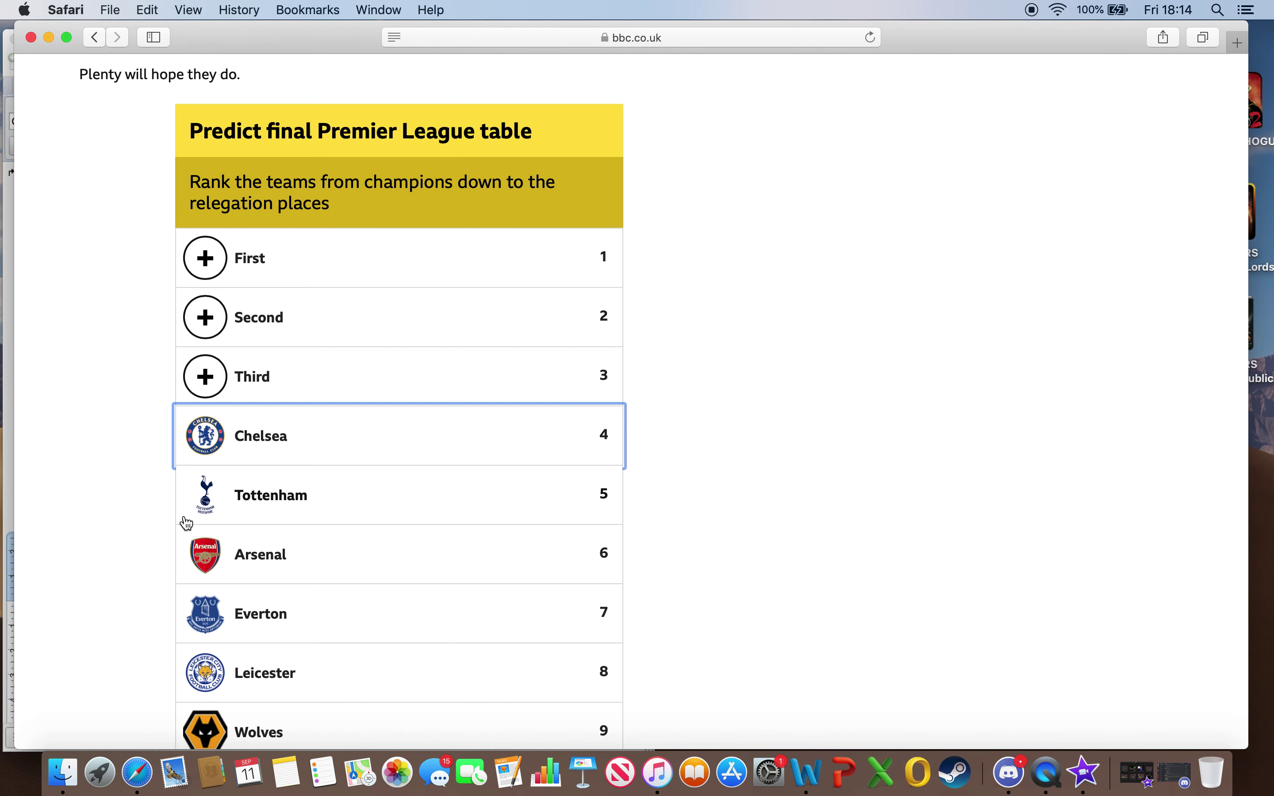
scroll(186, 523, down, 15)
scroll(186, 524, up, 5)
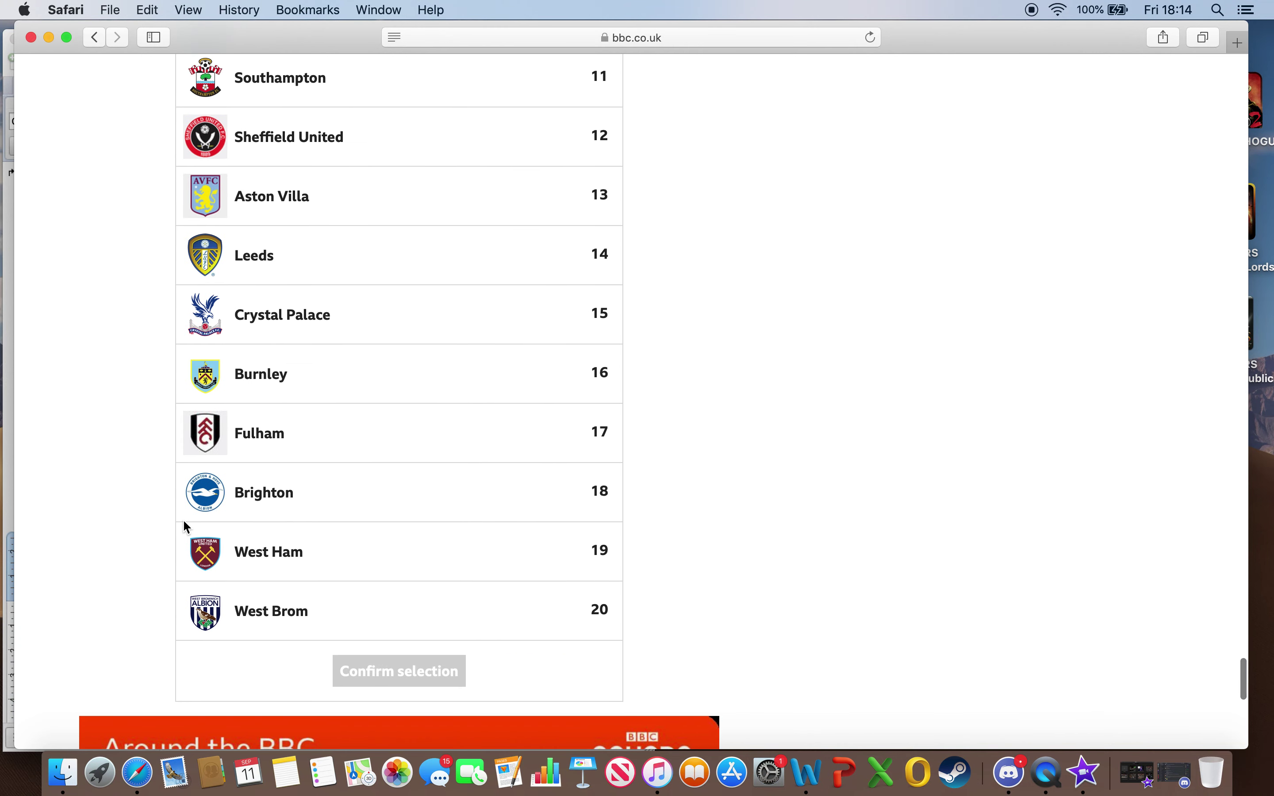
scroll(185, 527, up, 2)
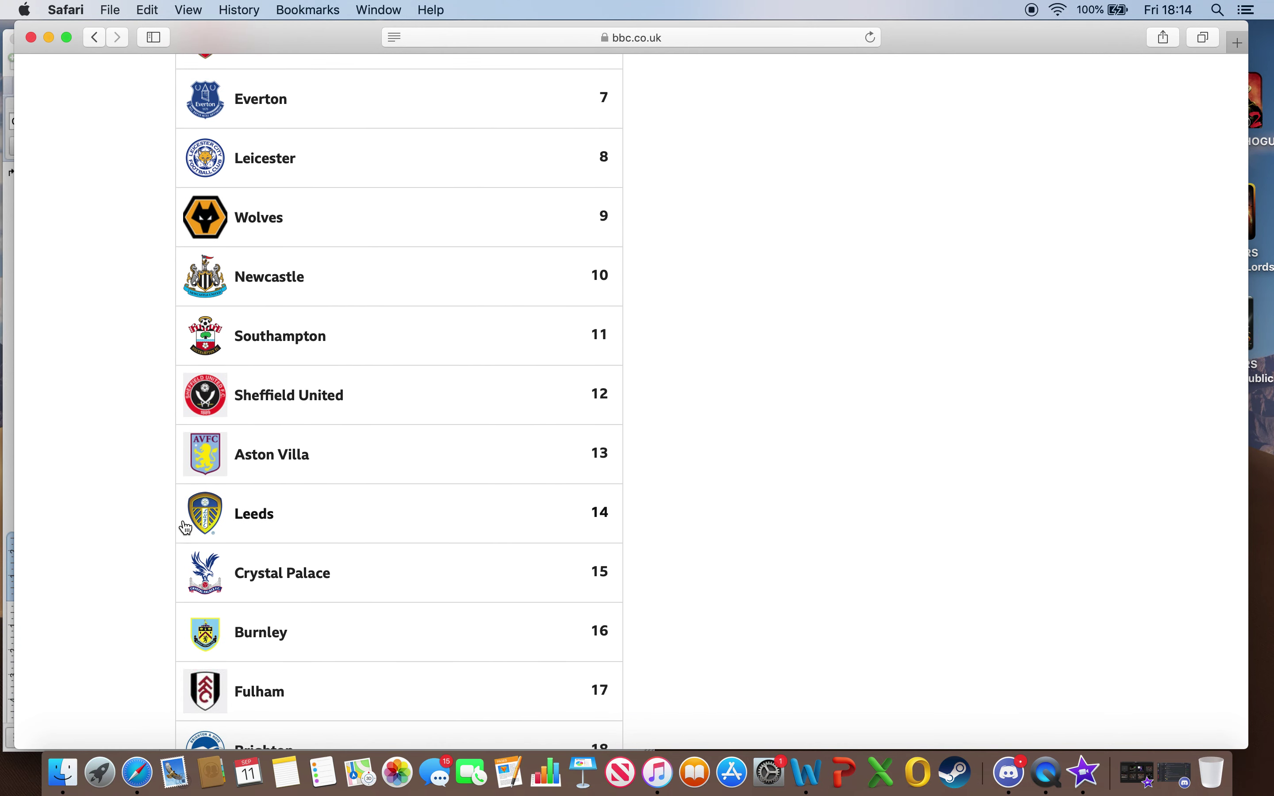
scroll(185, 526, up, 7)
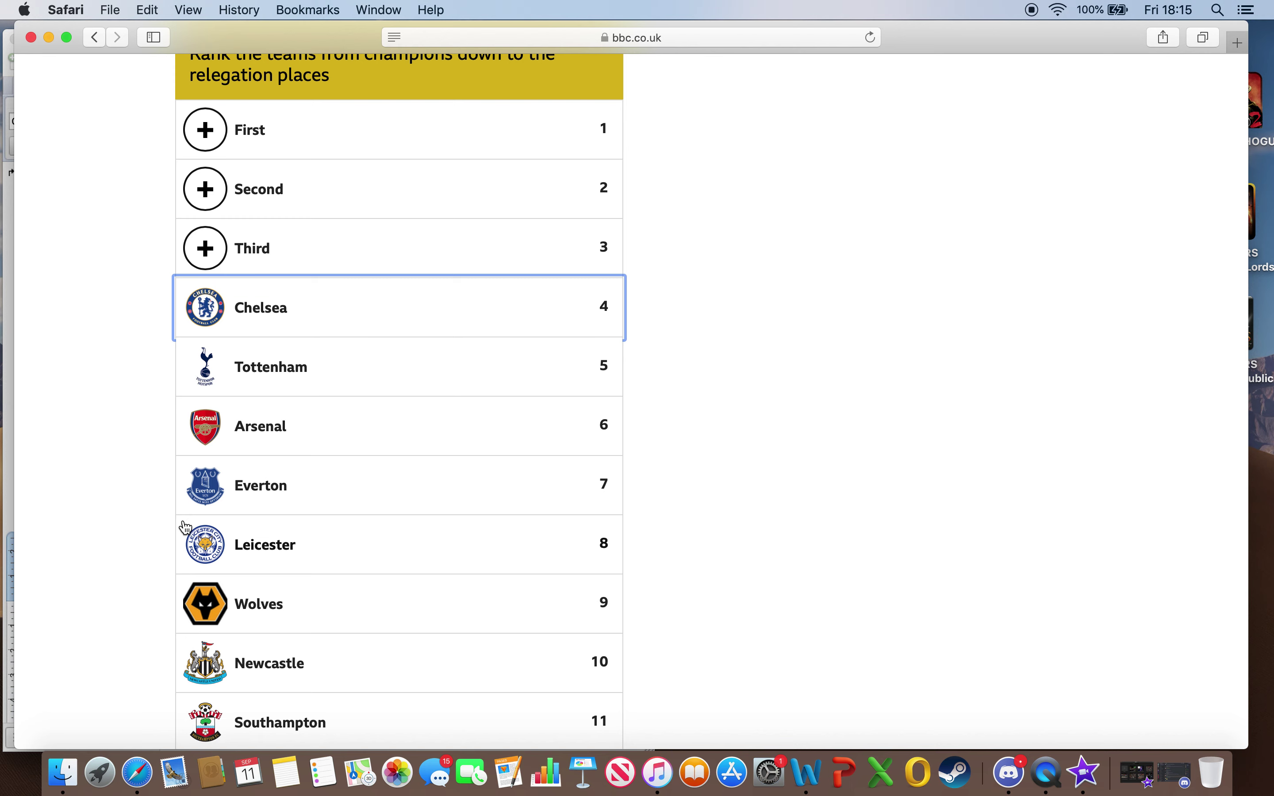
scroll(179, 326, down, 1)
scroll(180, 326, up, 1)
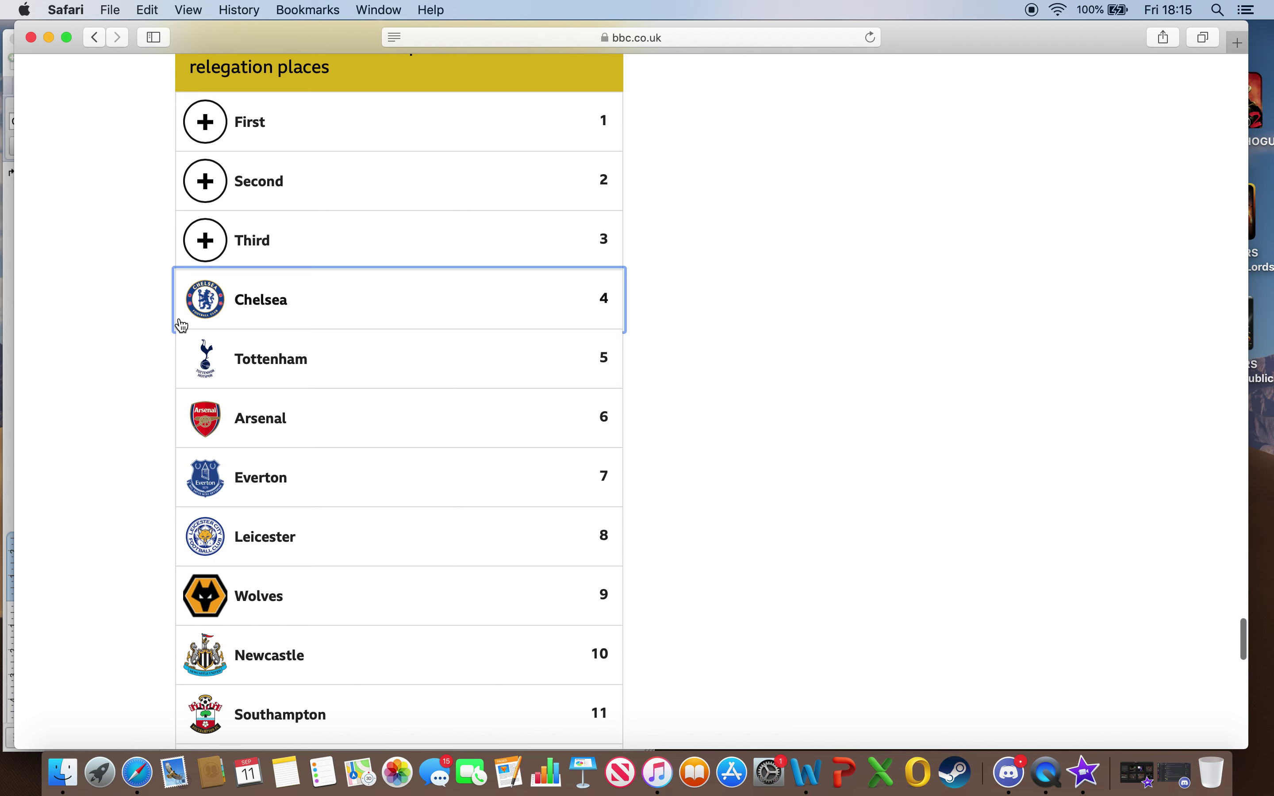
scroll(182, 322, up, 3)
scroll(345, 421, down, 1)
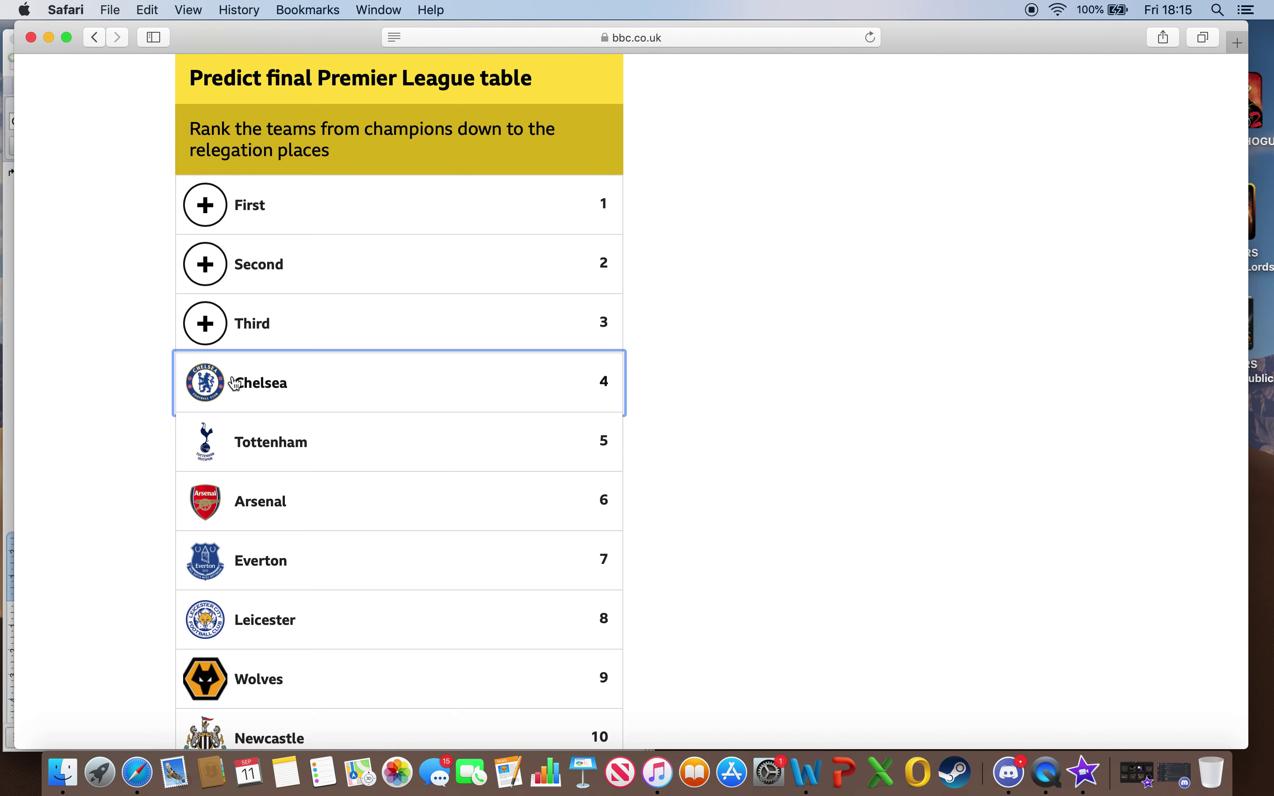
scroll(236, 384, up, 3)
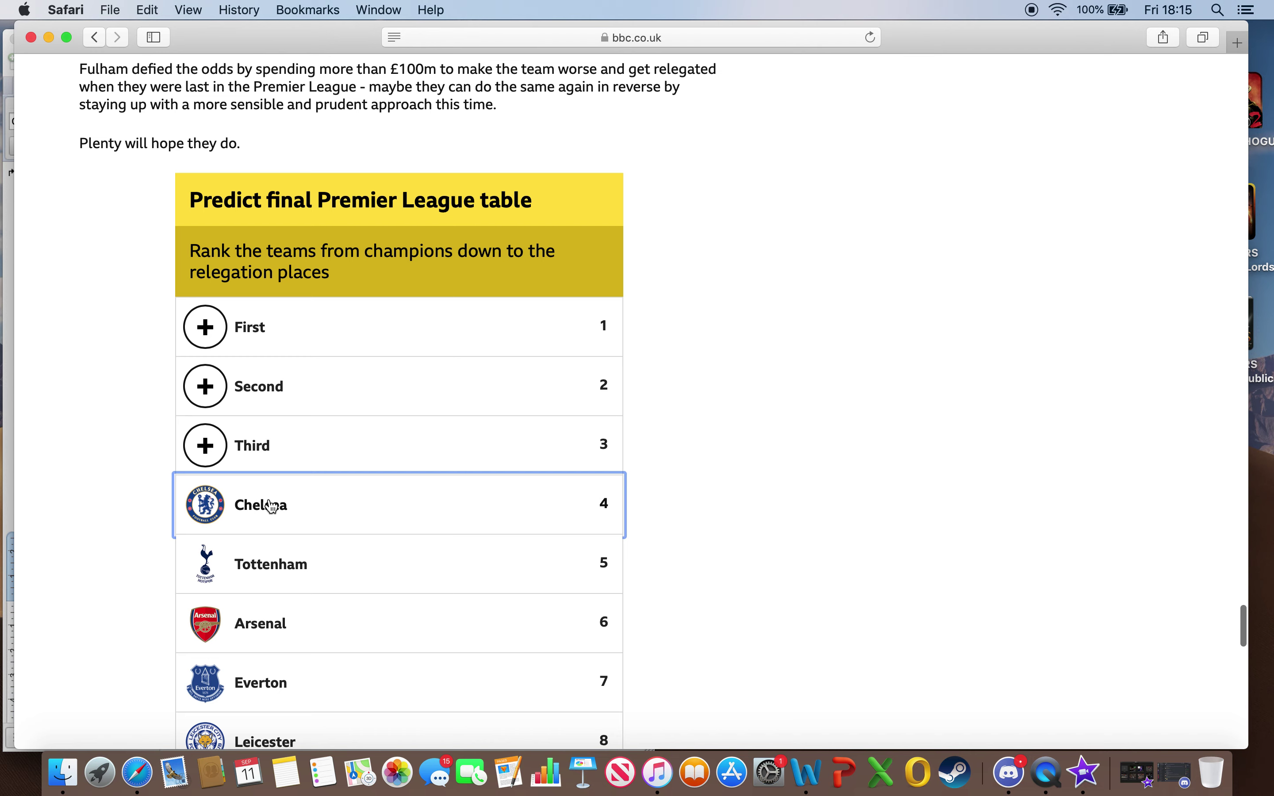
scroll(298, 497, up, 3)
scroll(300, 499, down, 15)
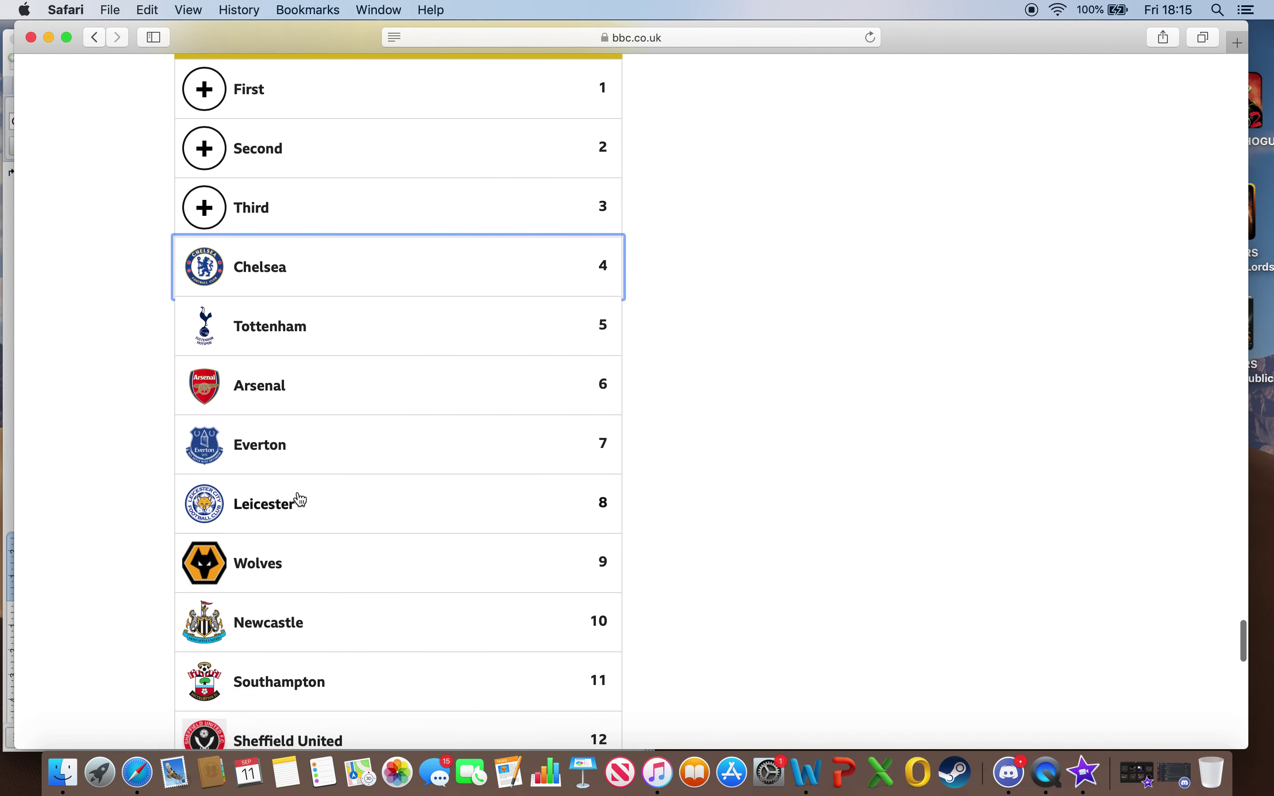
scroll(303, 498, up, 10)
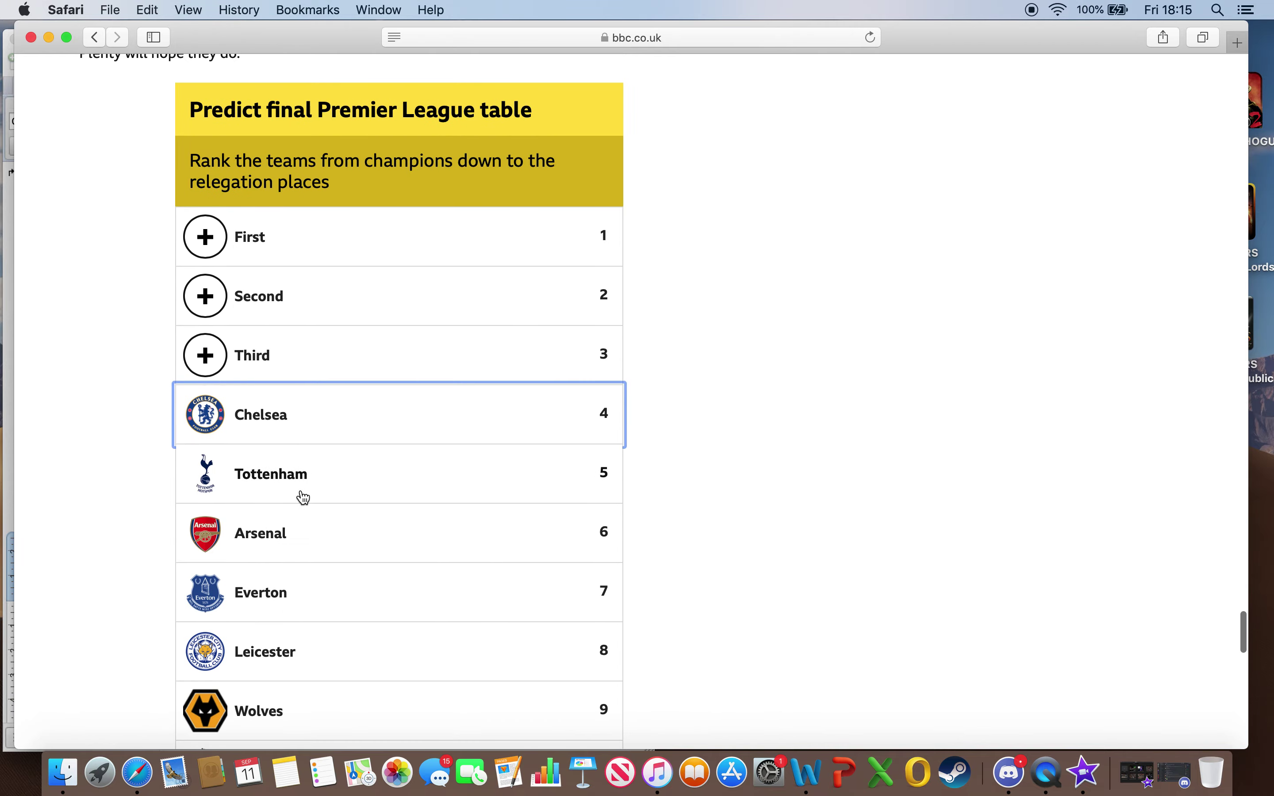
scroll(301, 495, down, 8)
scroll(304, 499, up, 15)
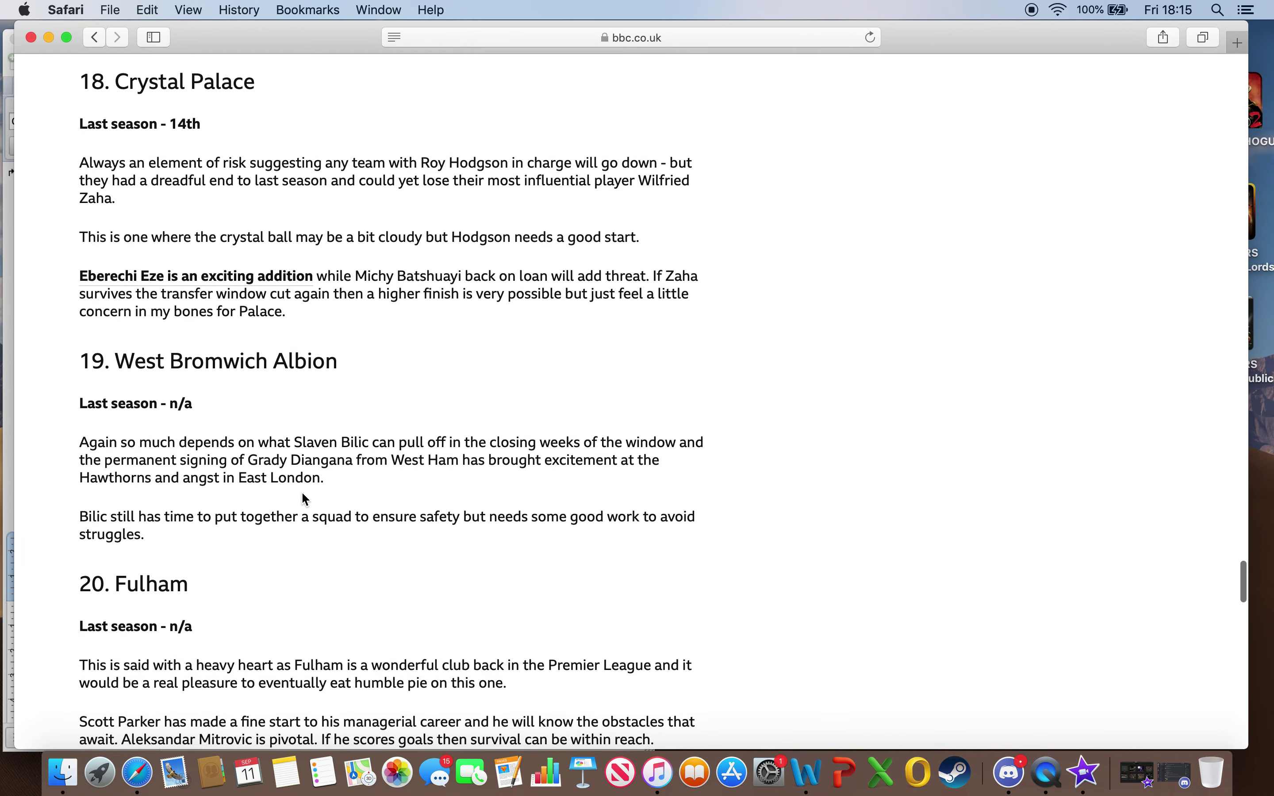
scroll(301, 491, down, 8)
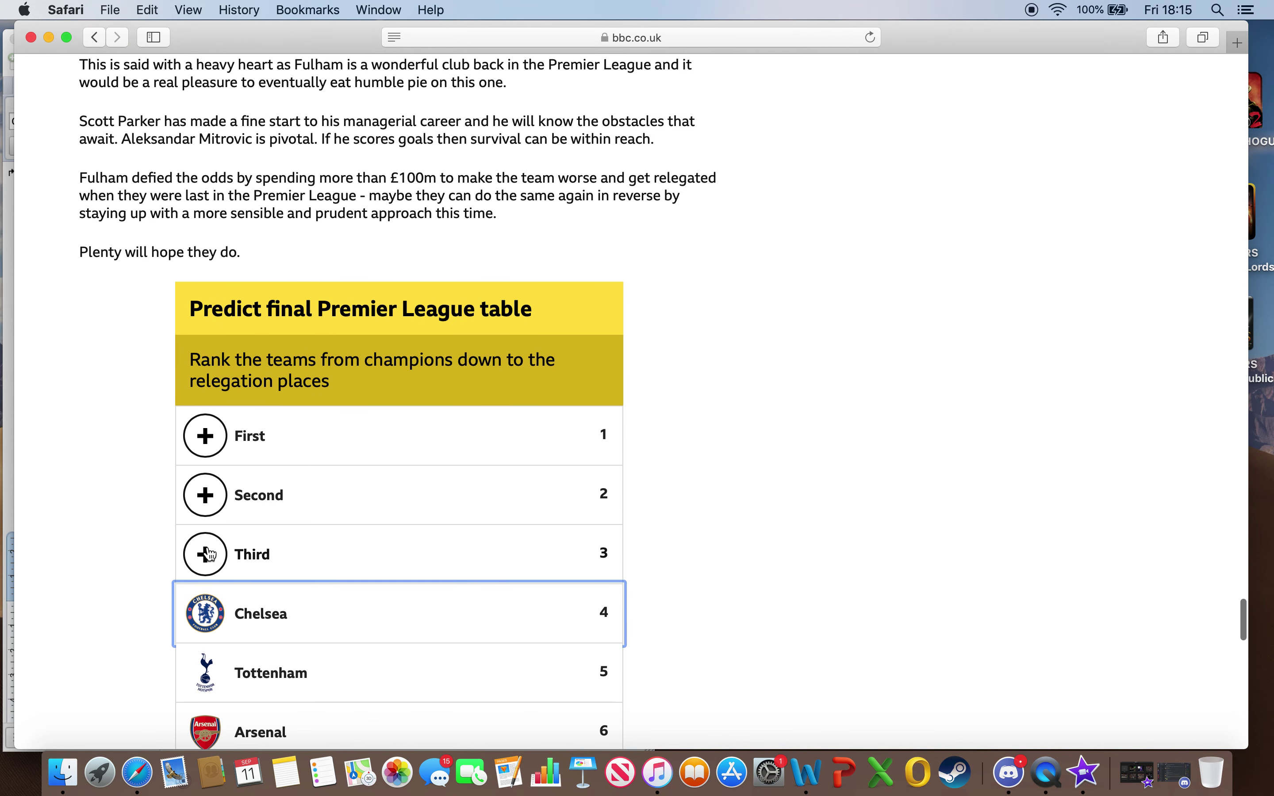
Fill the Third row with Man Utd, above Chelsea
click(214, 550)
scroll(214, 551, down, 10)
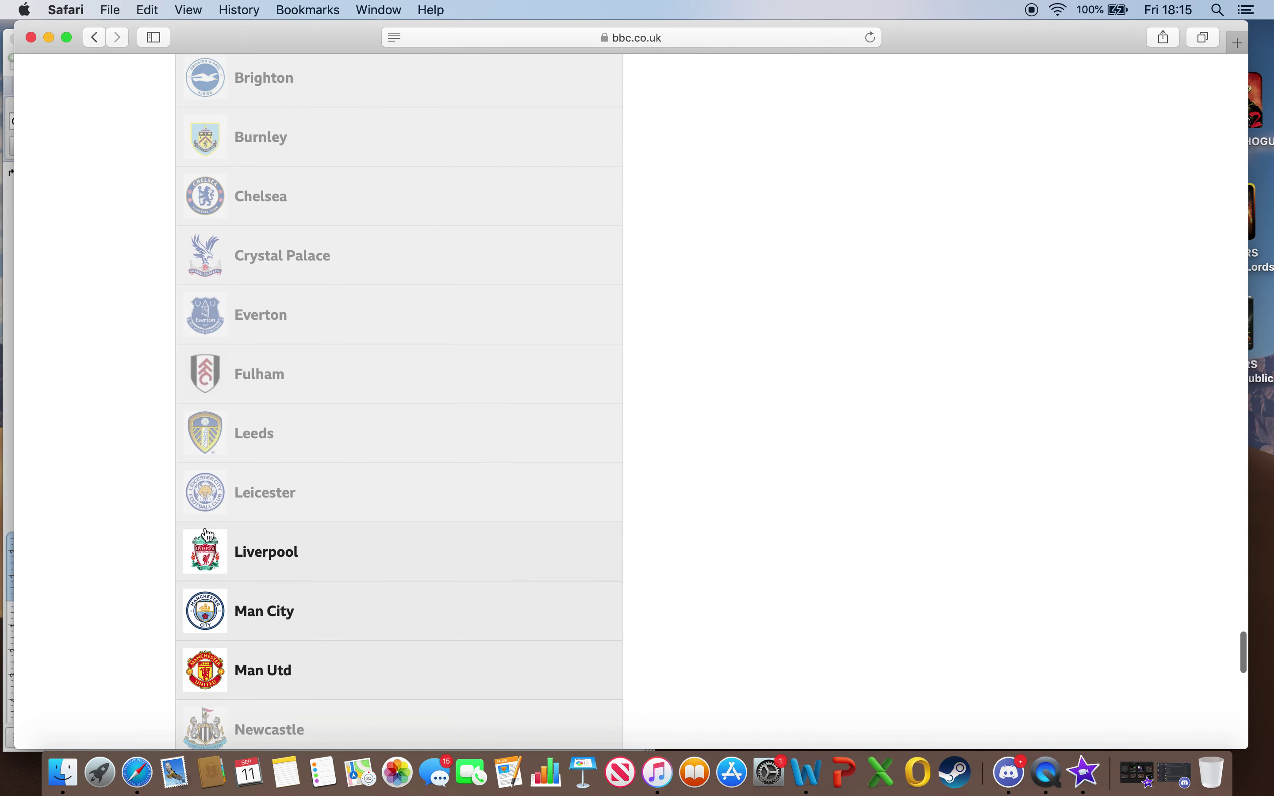
scroll(267, 497, up, 10)
scroll(87, 395, up, 5)
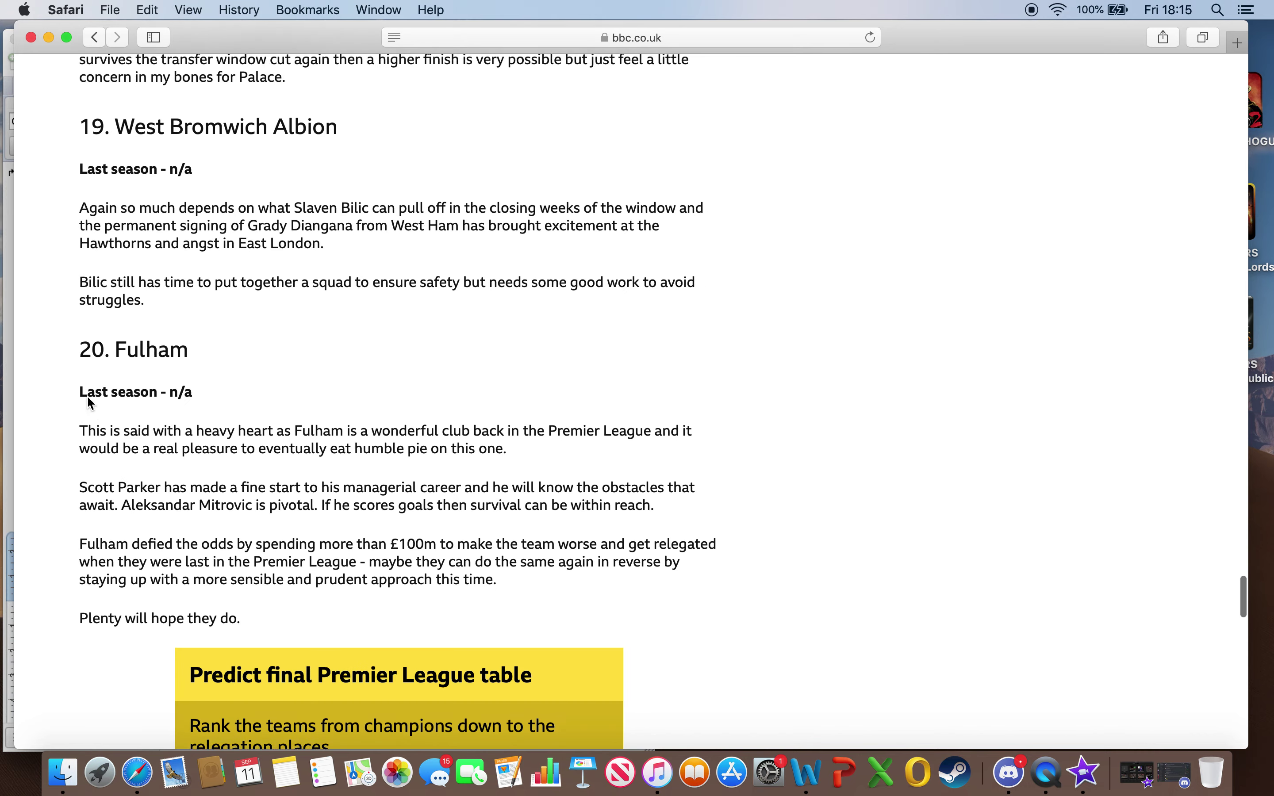
scroll(86, 395, down, 10)
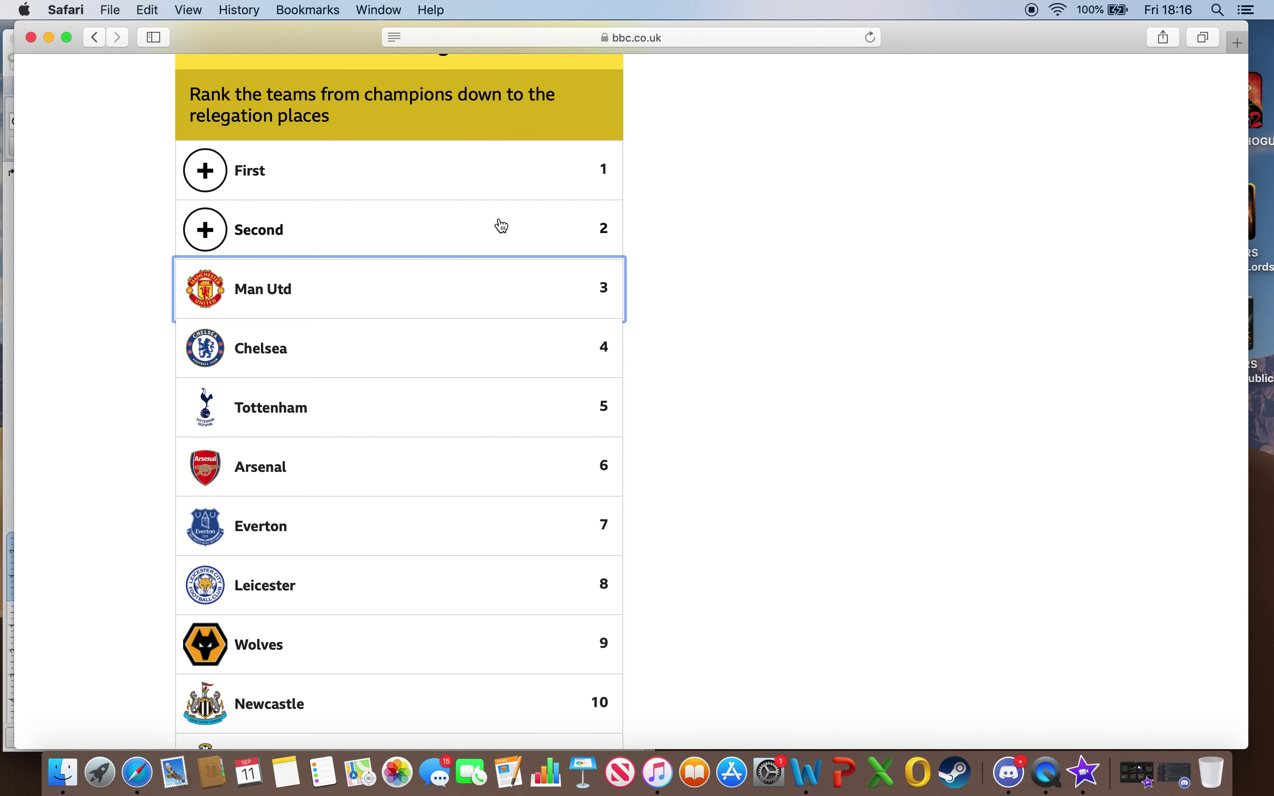
scroll(498, 248, up, 2)
scroll(500, 256, down, 2)
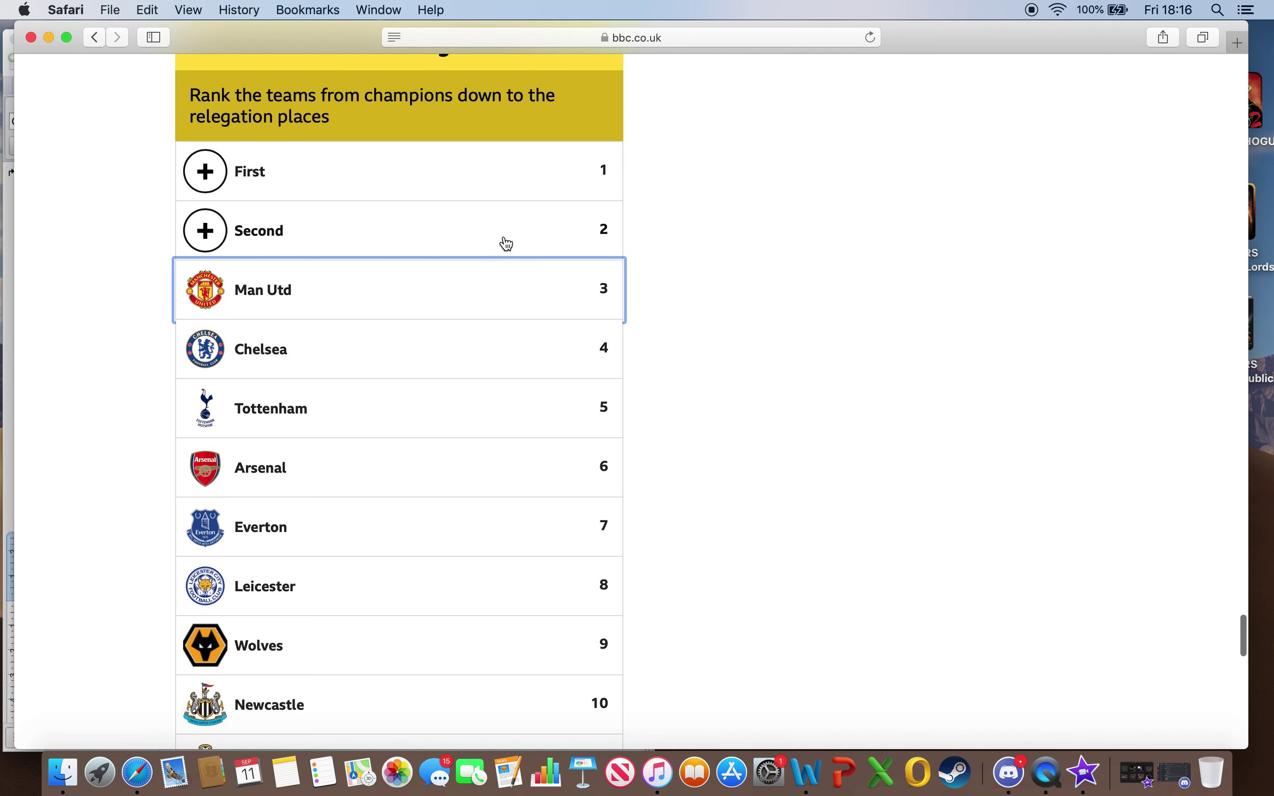
scroll(512, 233, down, 2)
scroll(513, 232, up, 2)
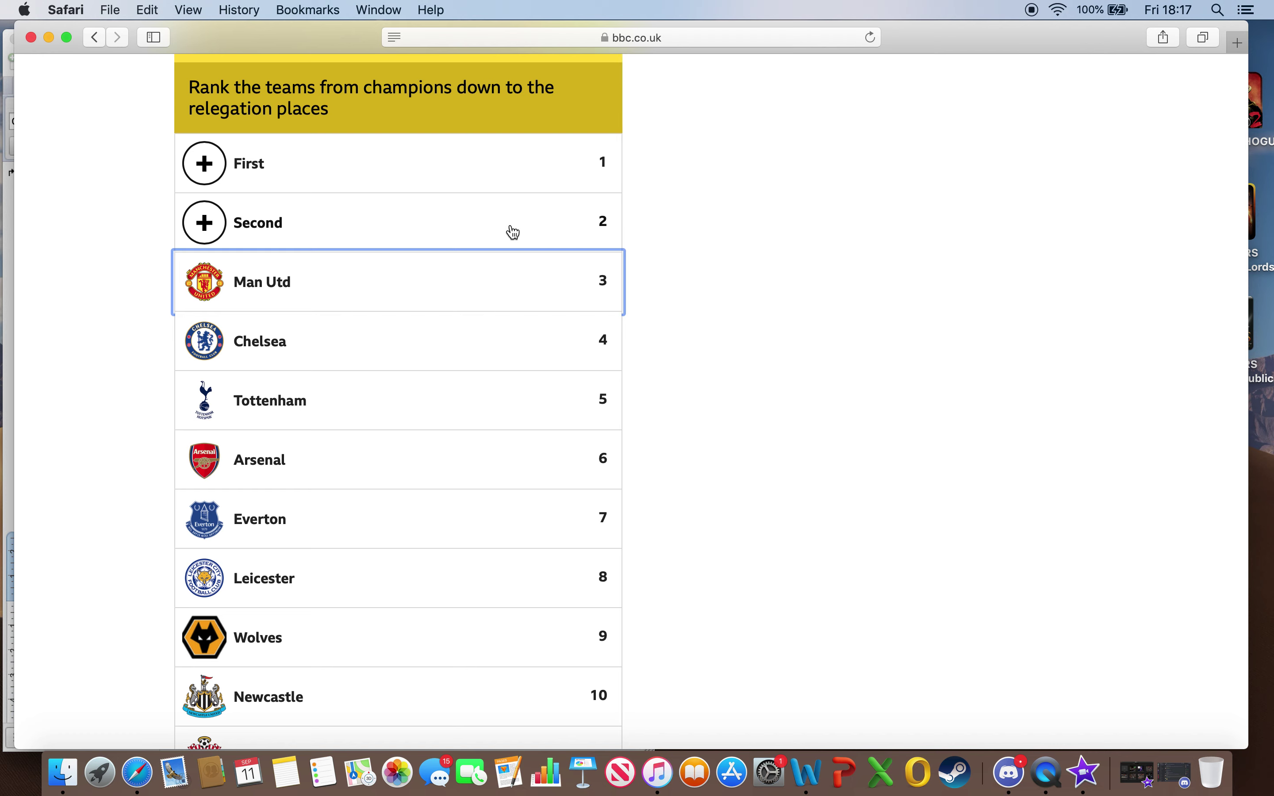
scroll(513, 232, down, 10)
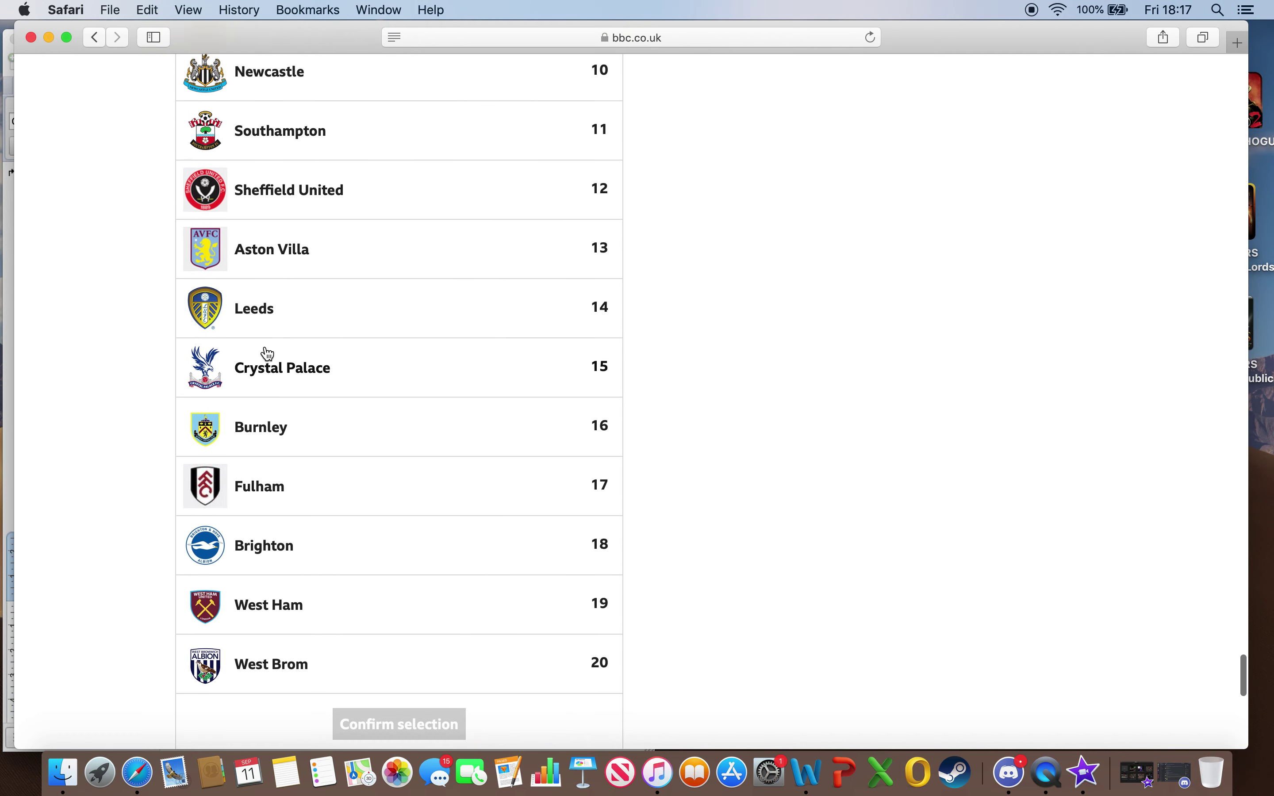
scroll(310, 505, up, 10)
scroll(311, 509, up, 5)
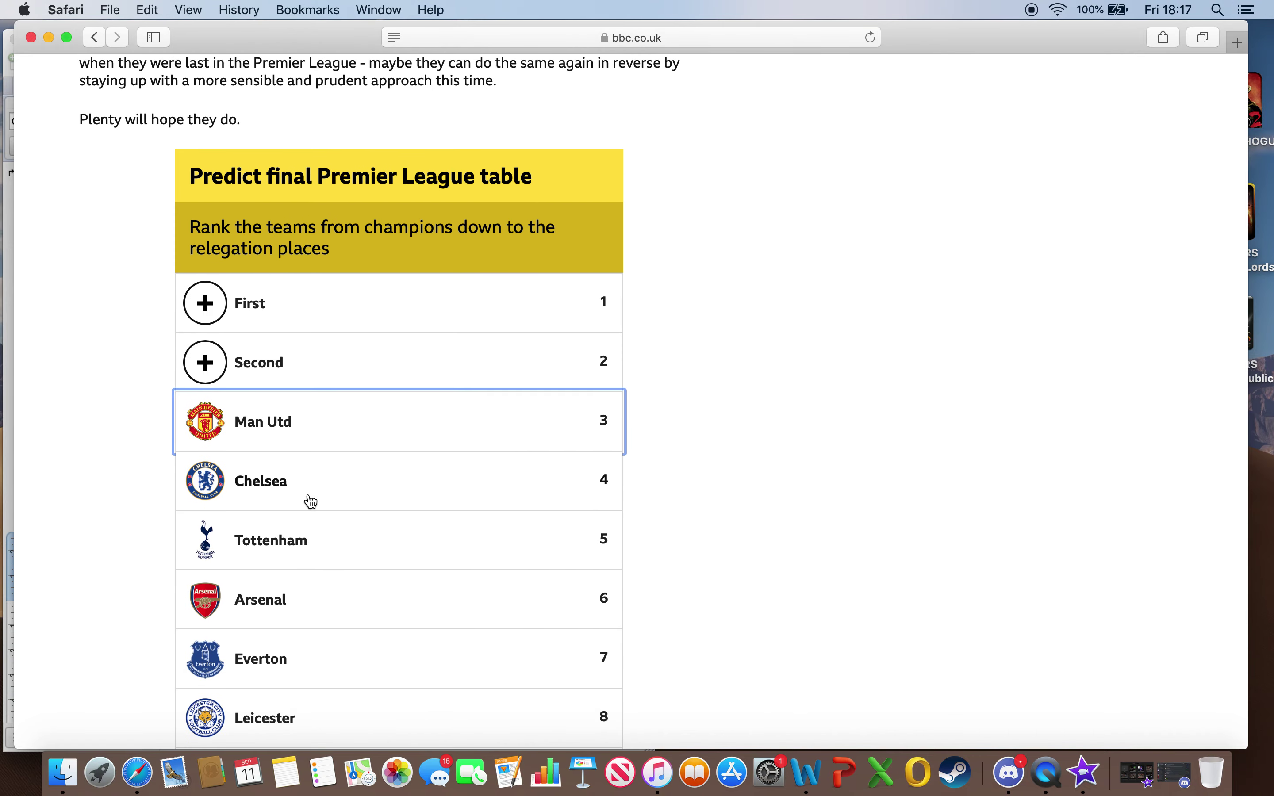
scroll(311, 509, down, 10)
scroll(311, 506, up, 10)
scroll(310, 503, down, 1)
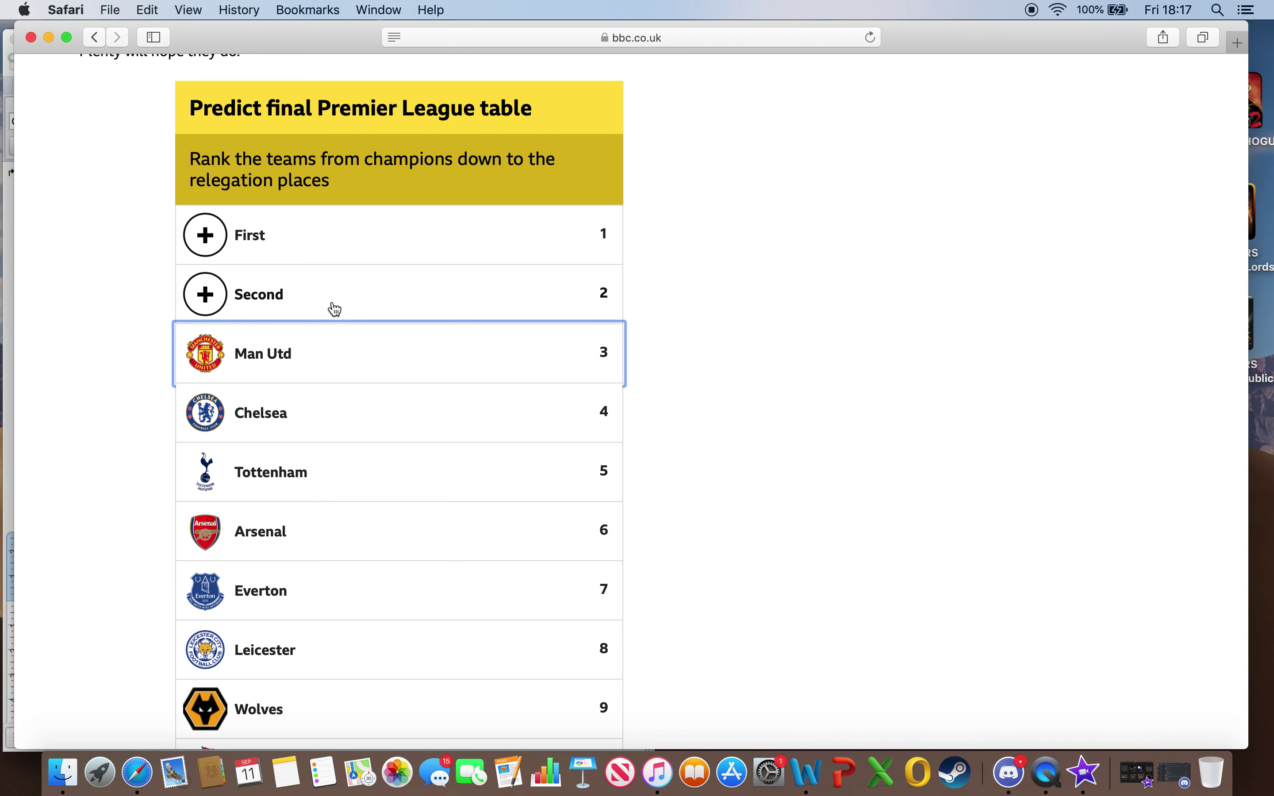
scroll(367, 375, up, 1)
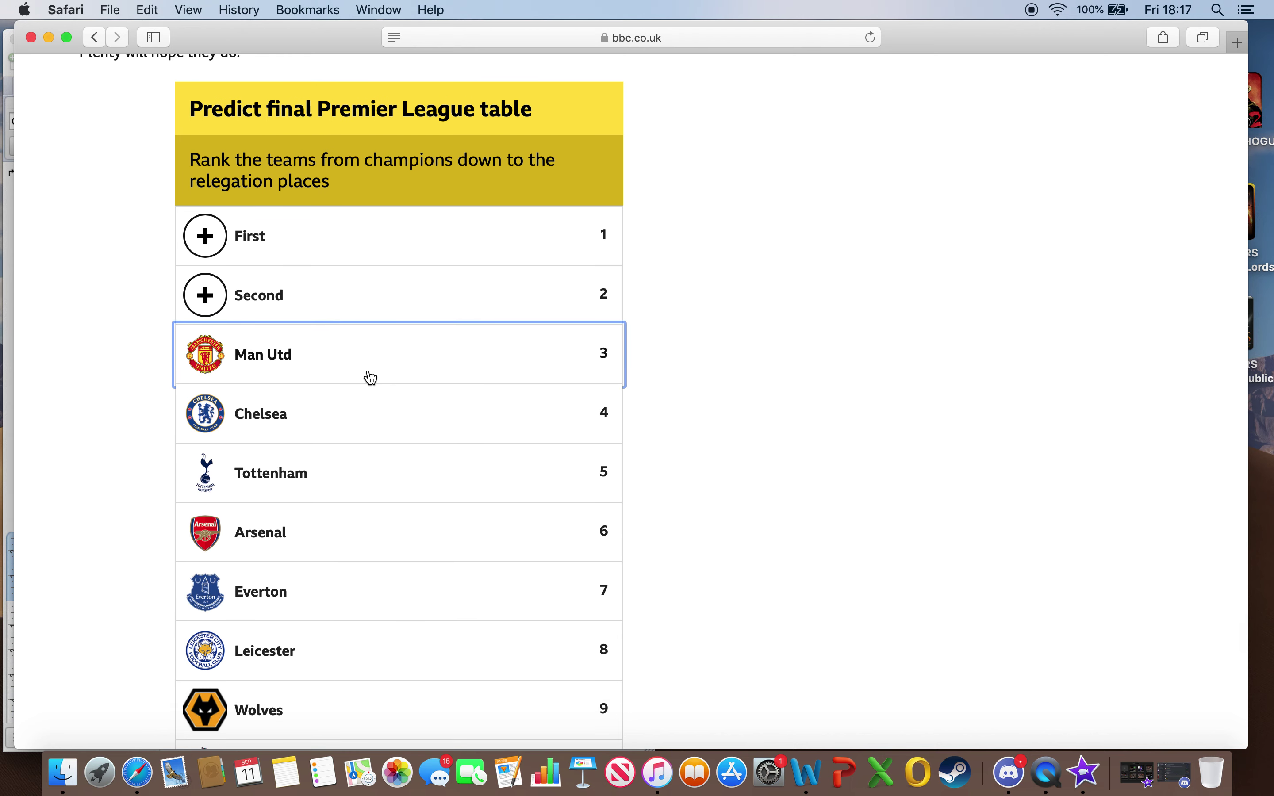
scroll(371, 378, down, 1)
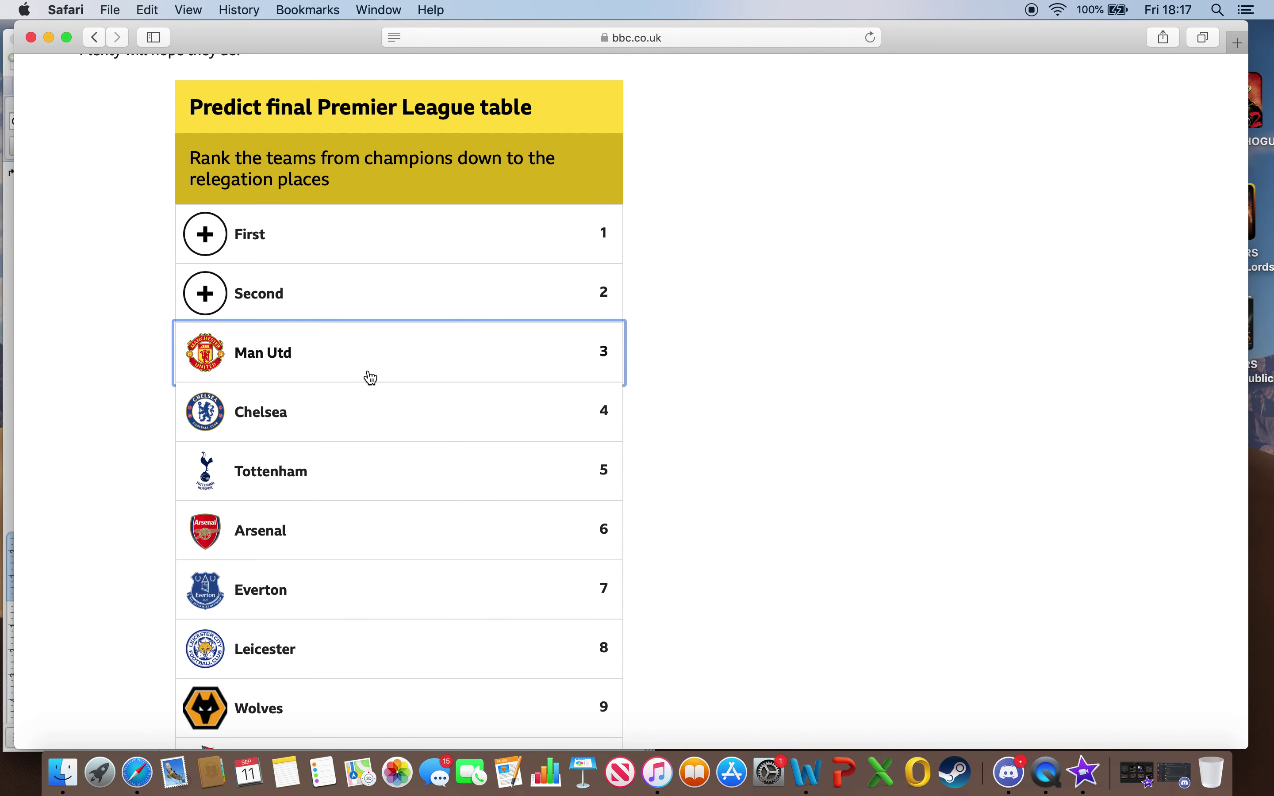
scroll(370, 377, up, 1)
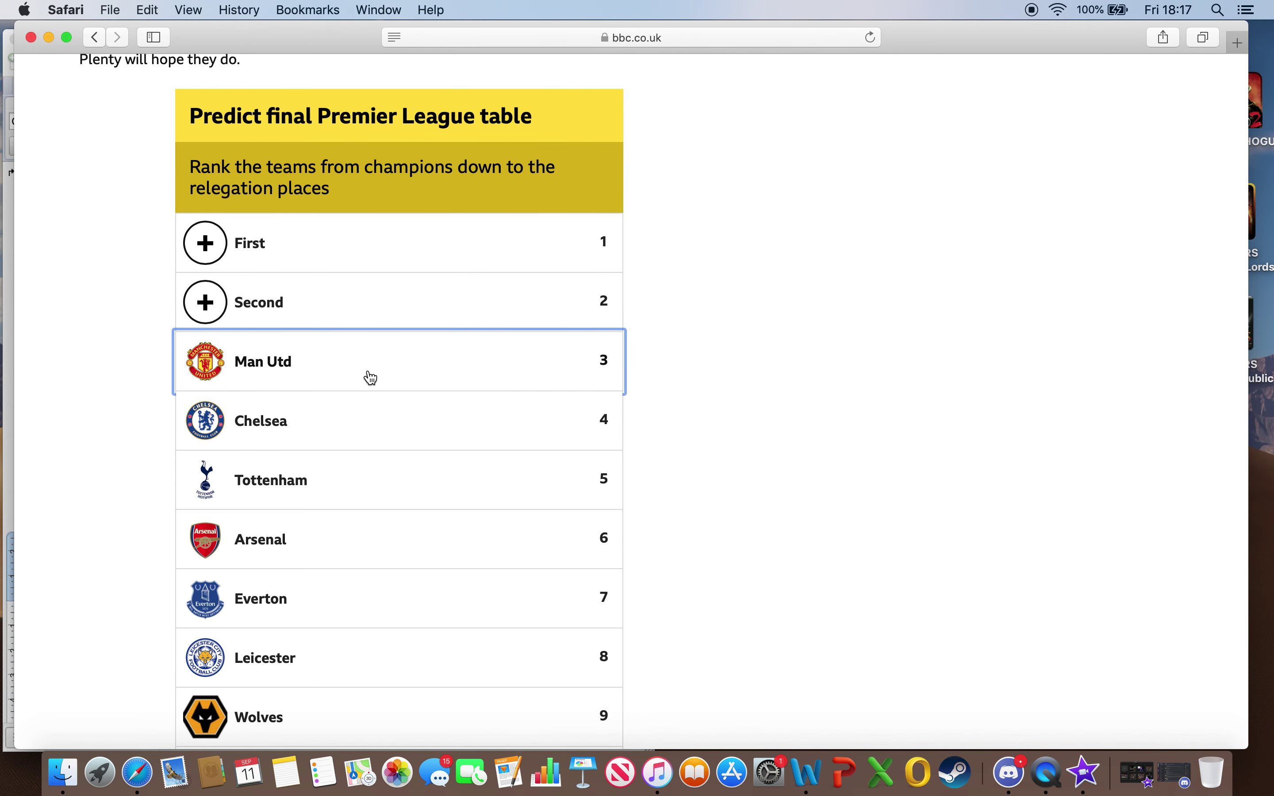
scroll(371, 378, down, 1)
Choose Man City from the second-place team list
click(212, 304)
scroll(421, 495, down, 10)
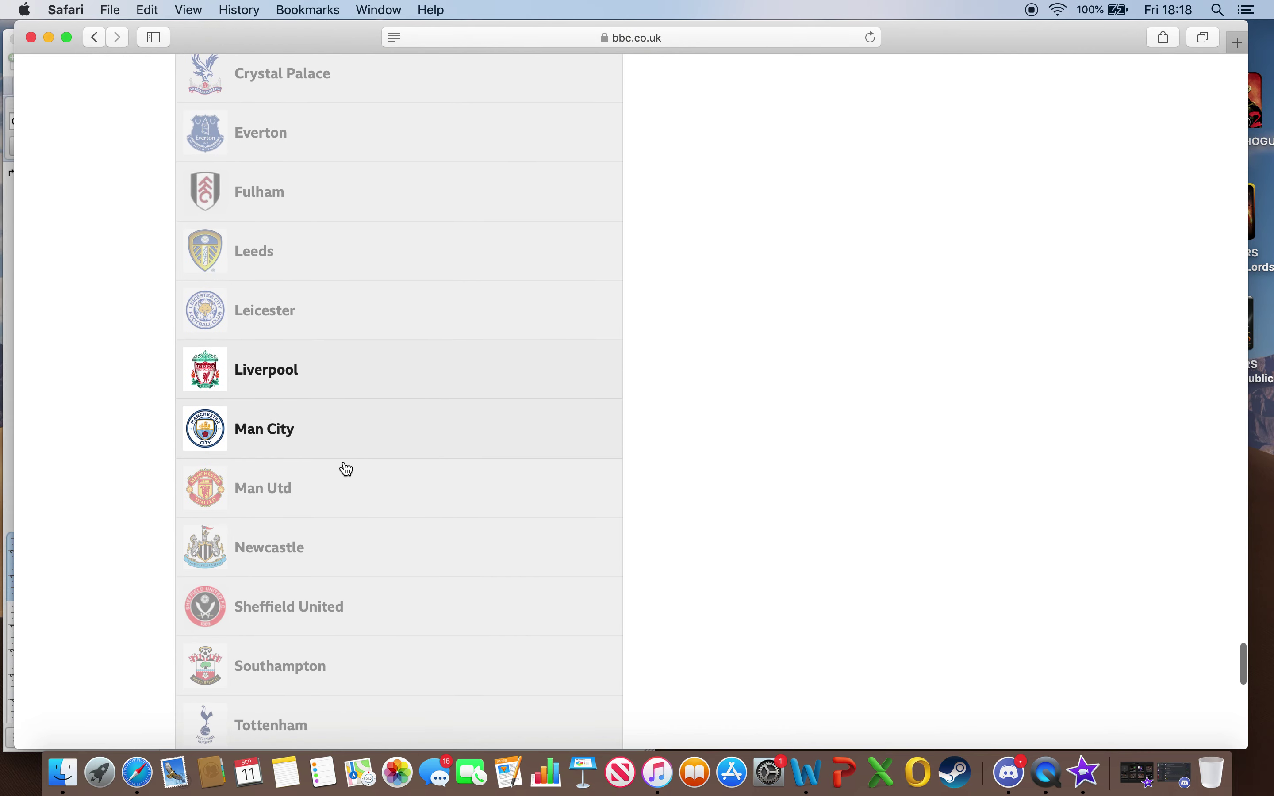
click(277, 425)
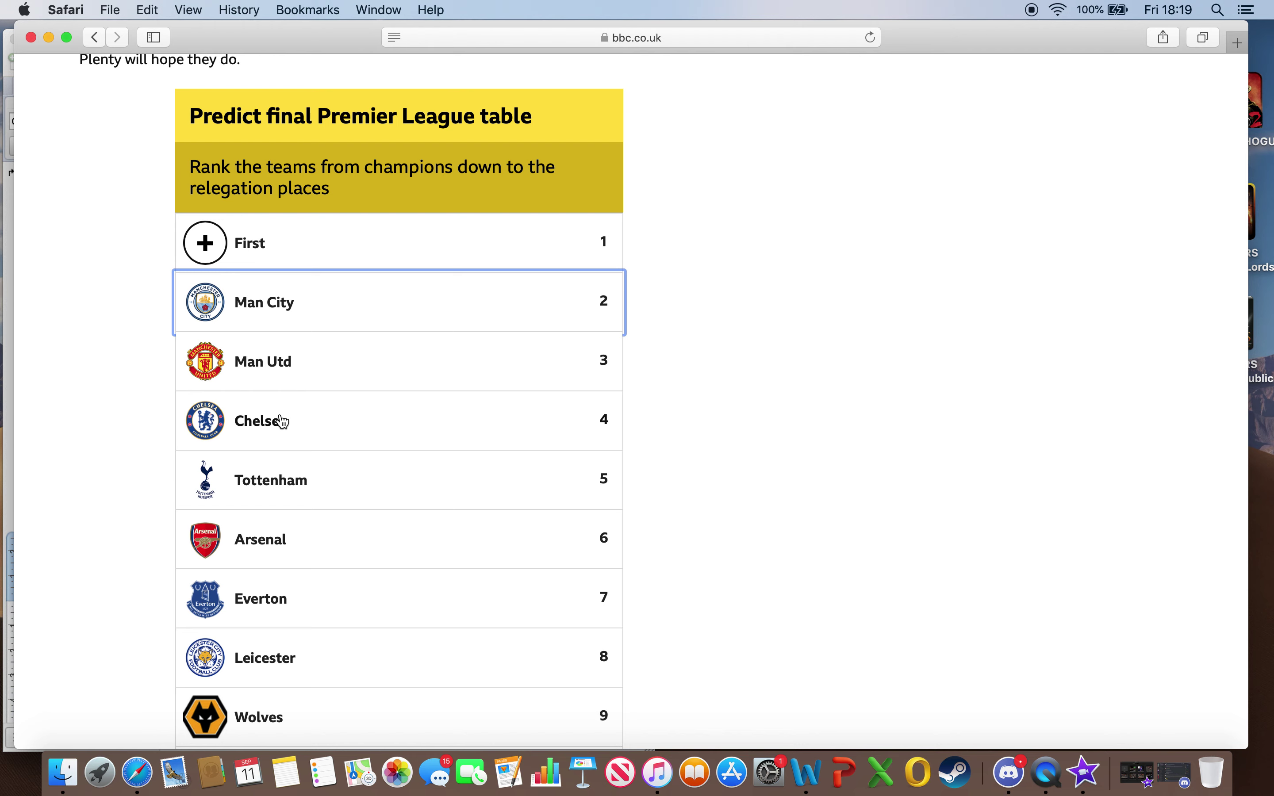
scroll(296, 298, up, 3)
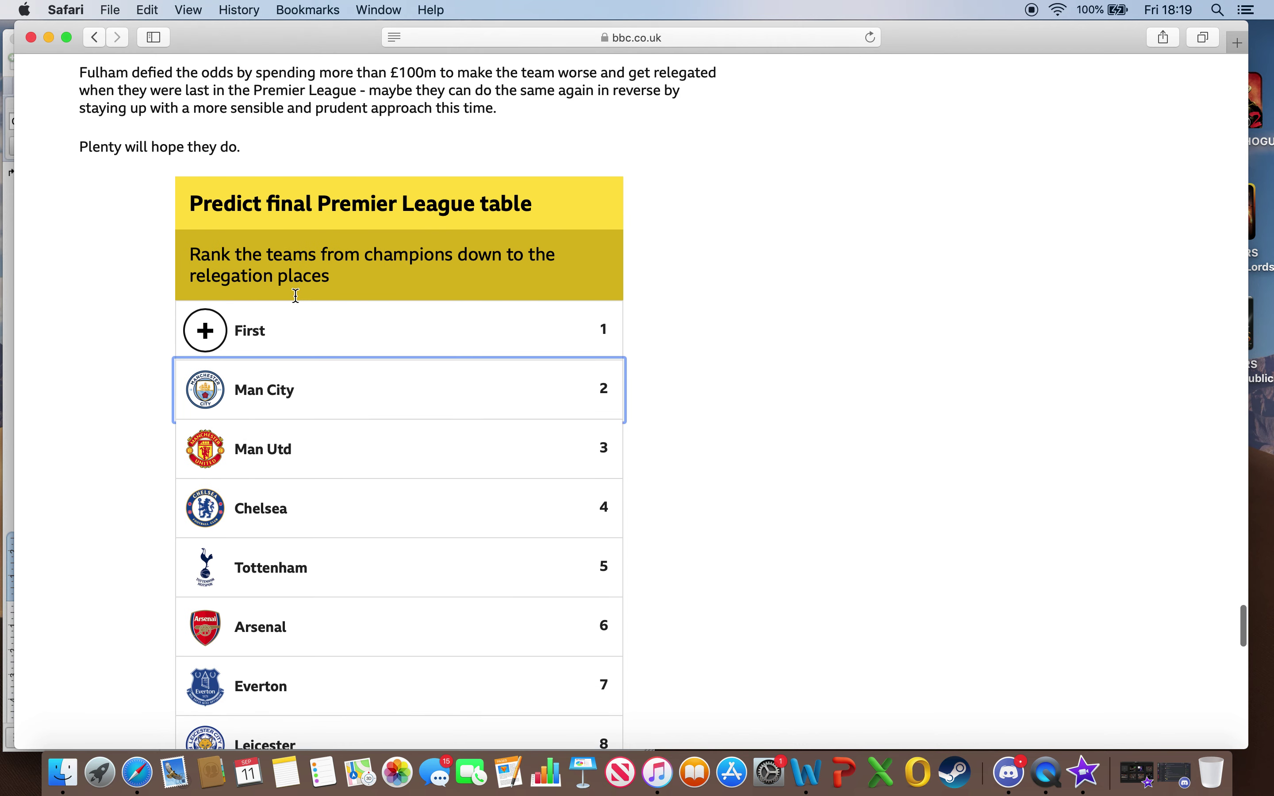
scroll(296, 295, up, 1)
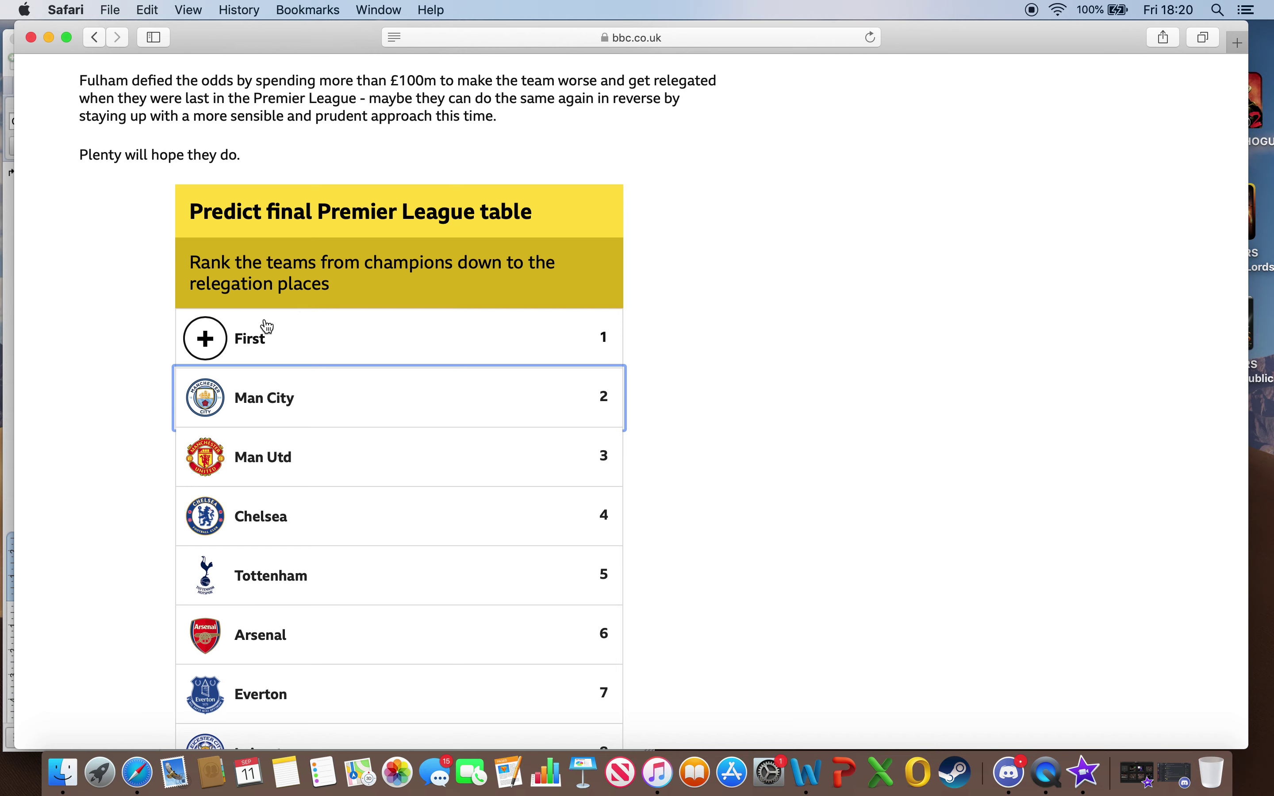
click(263, 337)
Rank Liverpool first, completing all twenty places down to West Brom
scroll(398, 482, down, 5)
scroll(398, 482, down, 4)
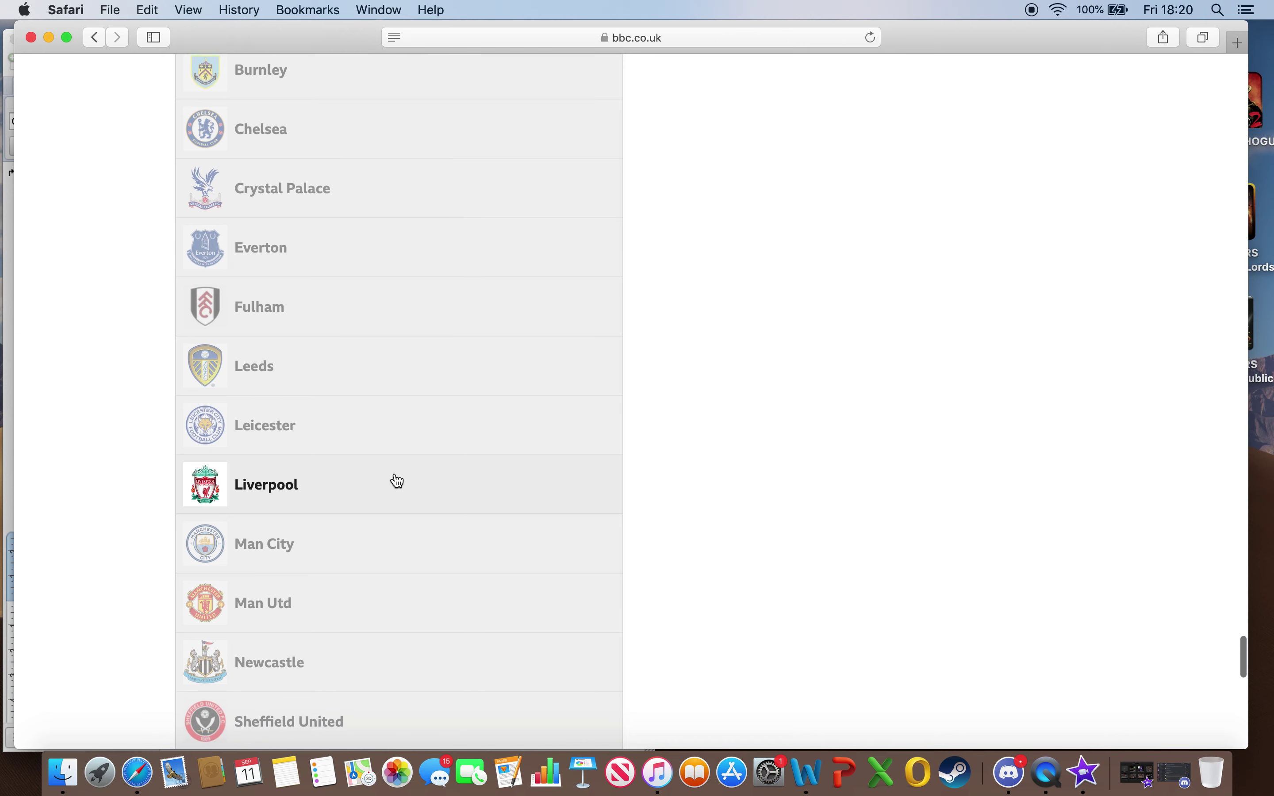
scroll(357, 454, down, 1)
click(357, 454)
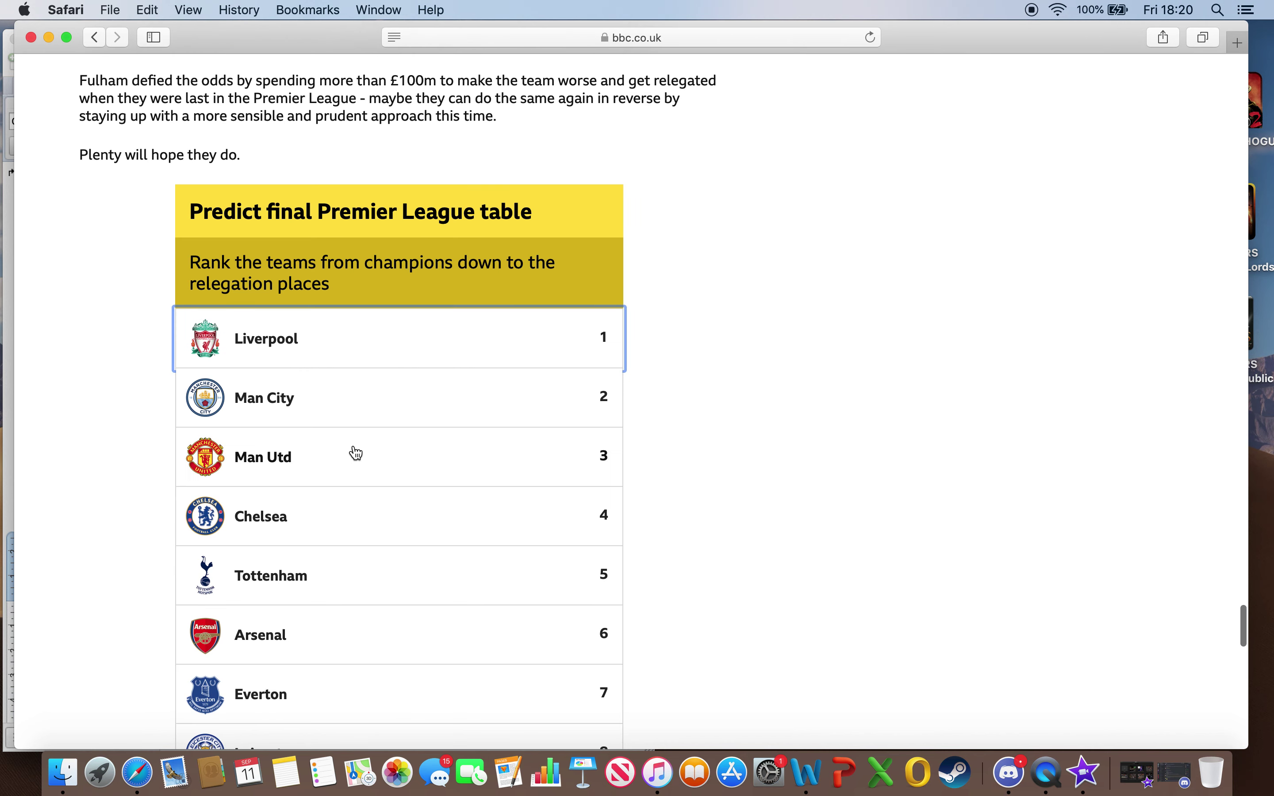
scroll(357, 454, down, 2)
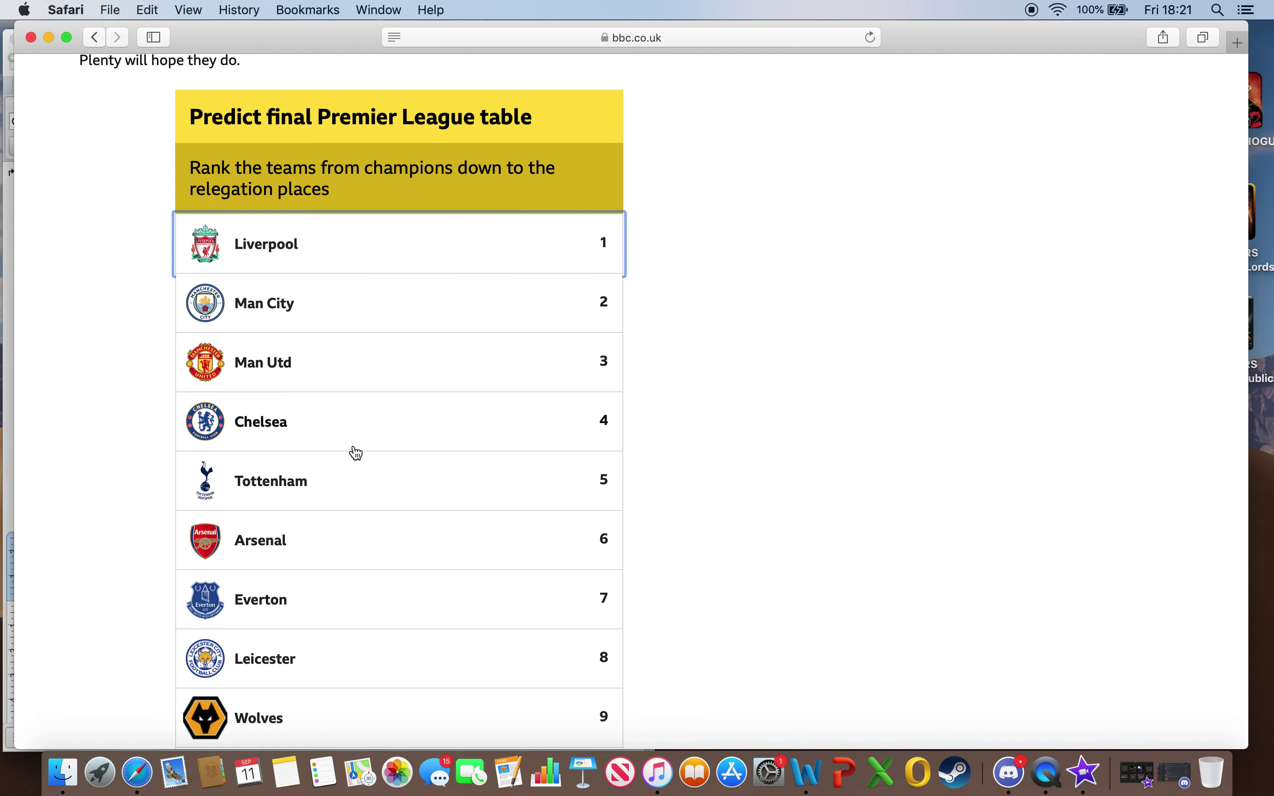
scroll(355, 379, down, 3)
scroll(355, 379, up, 15)
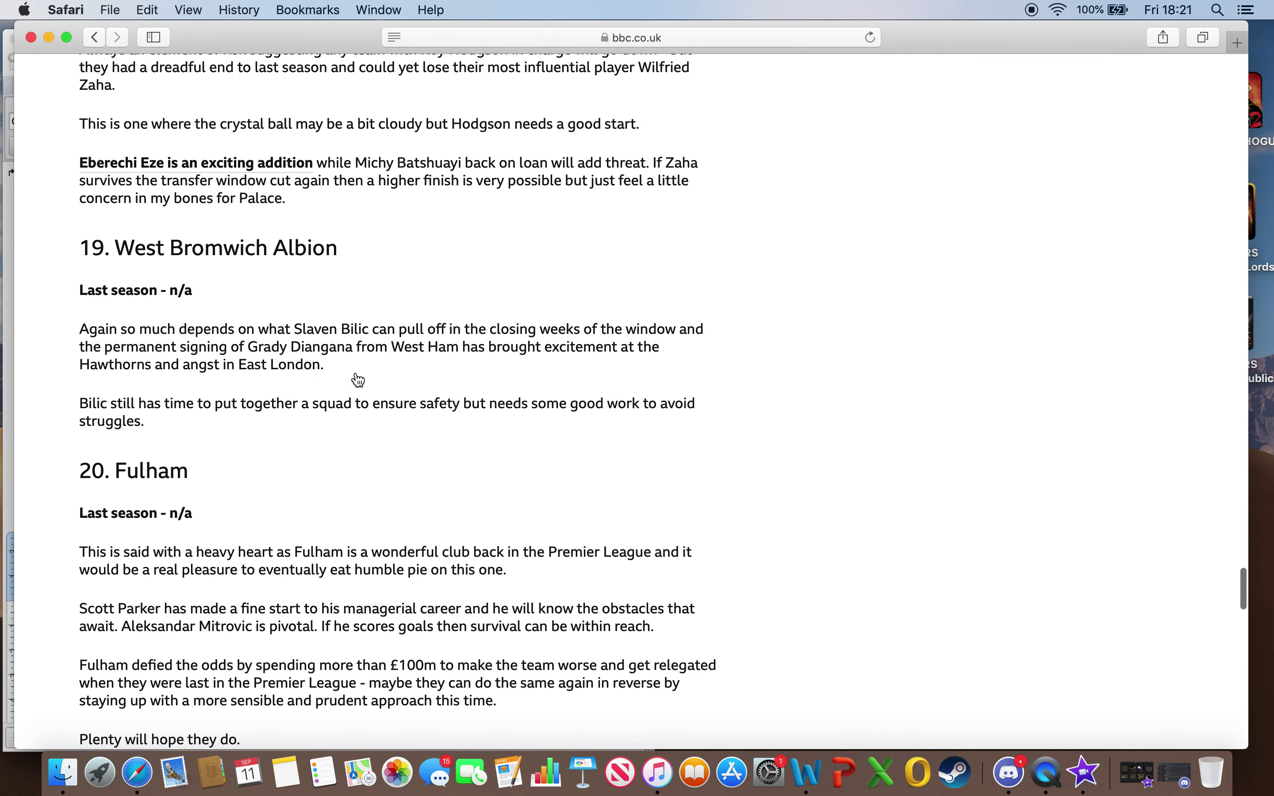
scroll(358, 379, down, 10)
scroll(358, 379, up, 20)
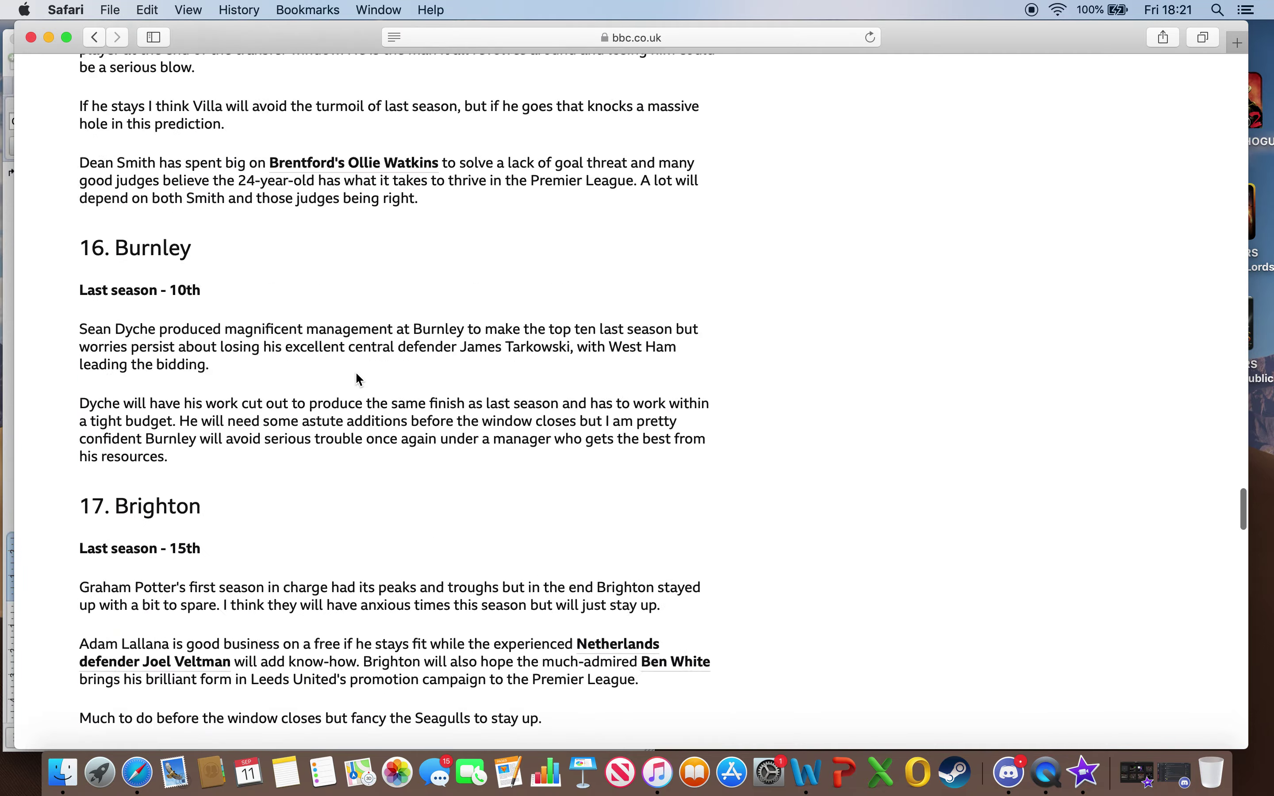
scroll(358, 378, up, 5)
scroll(358, 379, down, 15)
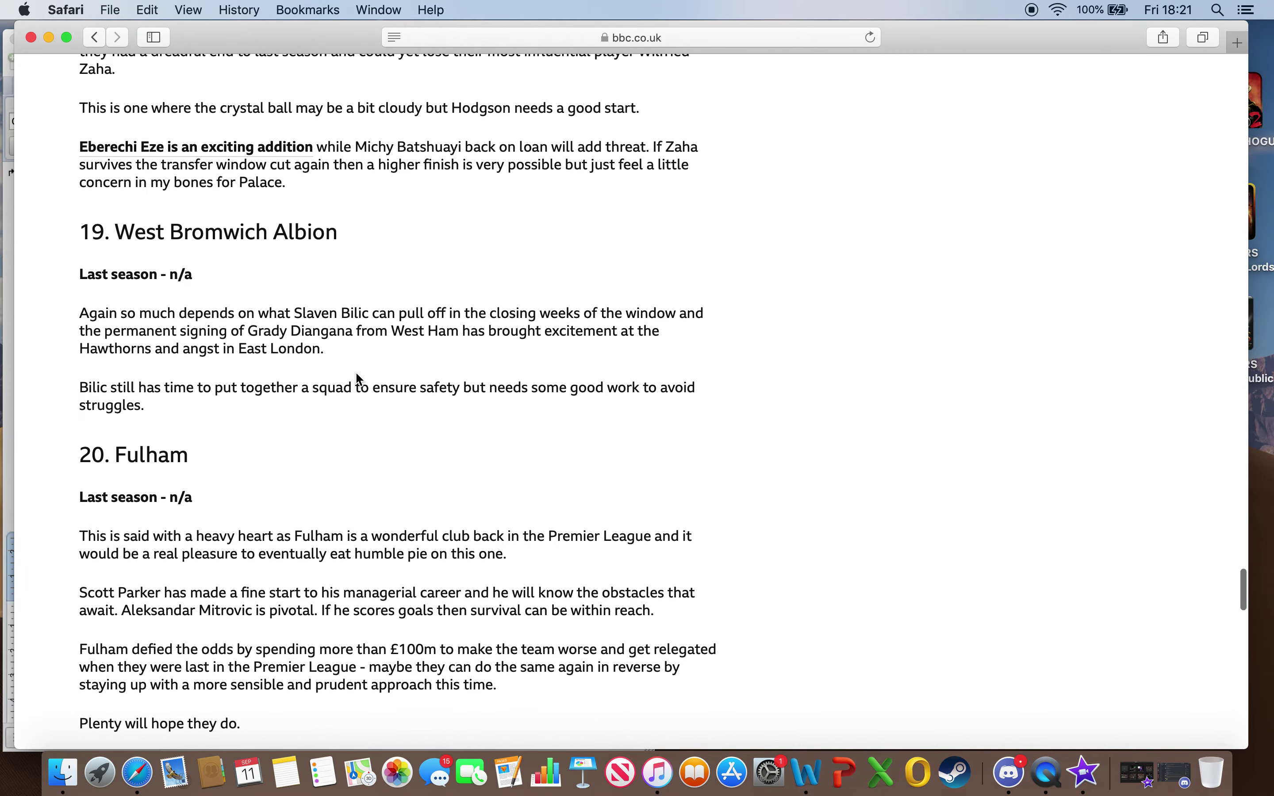
scroll(357, 379, up, 20)
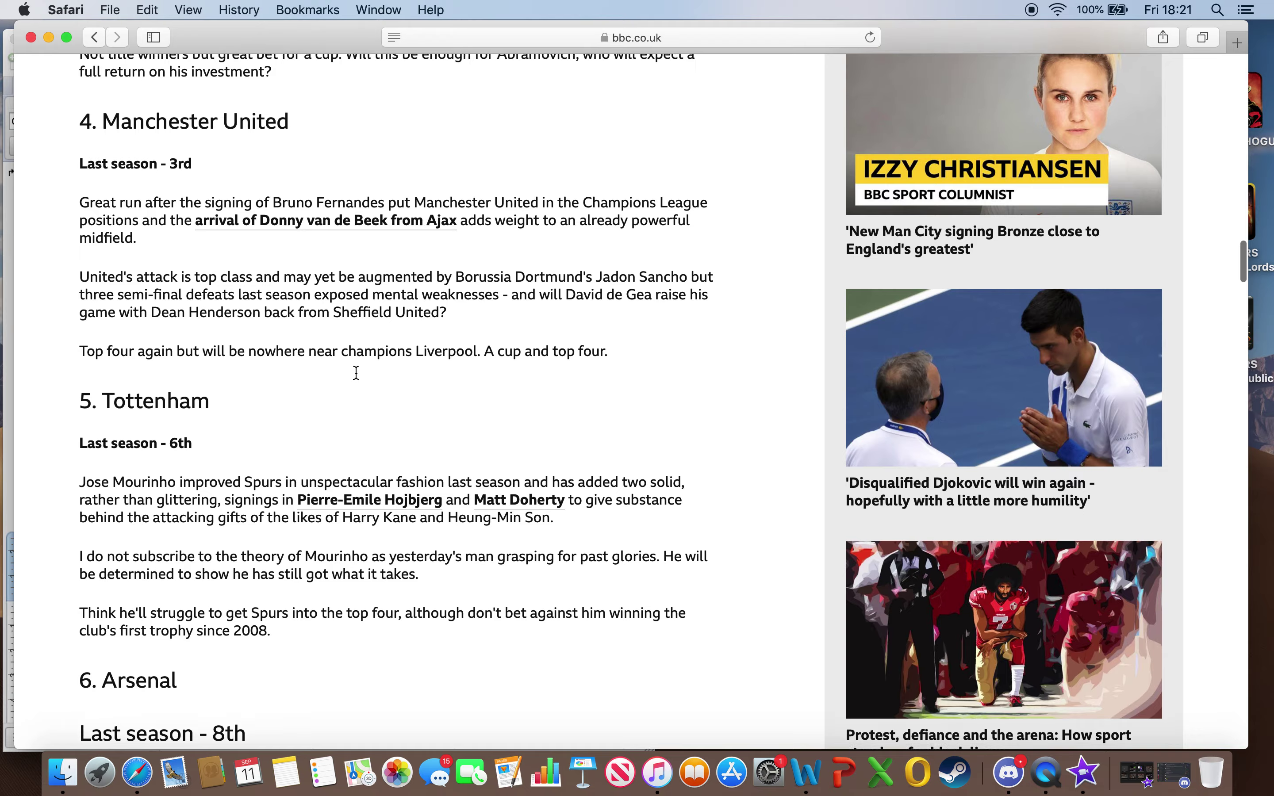
scroll(357, 372, up, 10)
scroll(356, 375, down, 20)
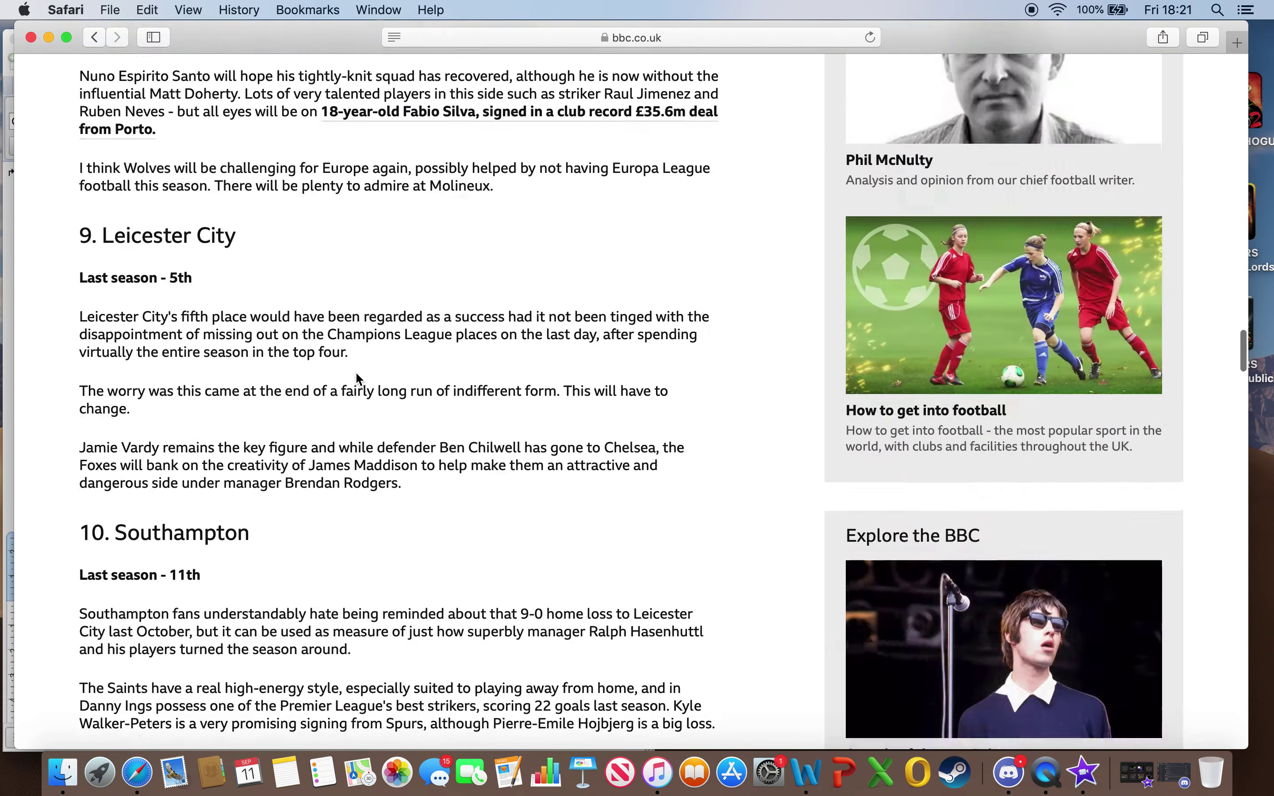
scroll(356, 378, down, 20)
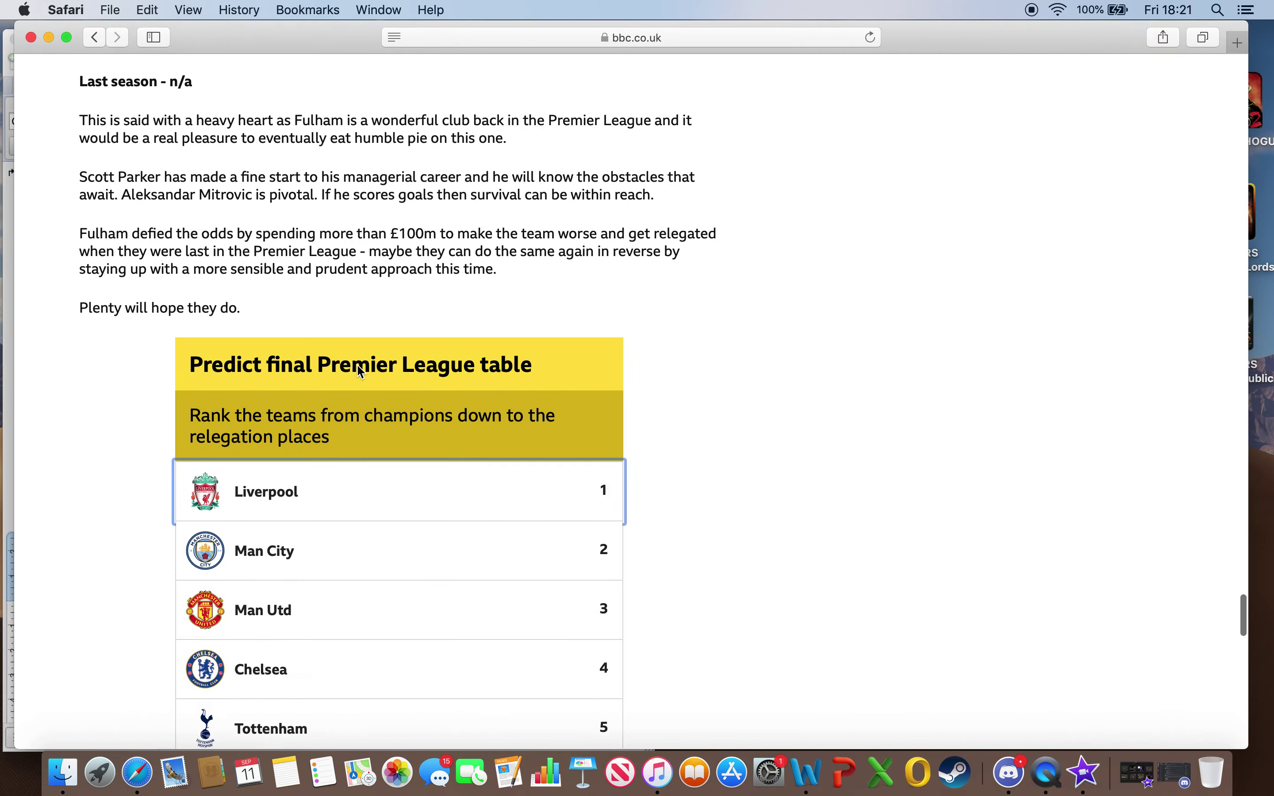
scroll(360, 371, down, 20)
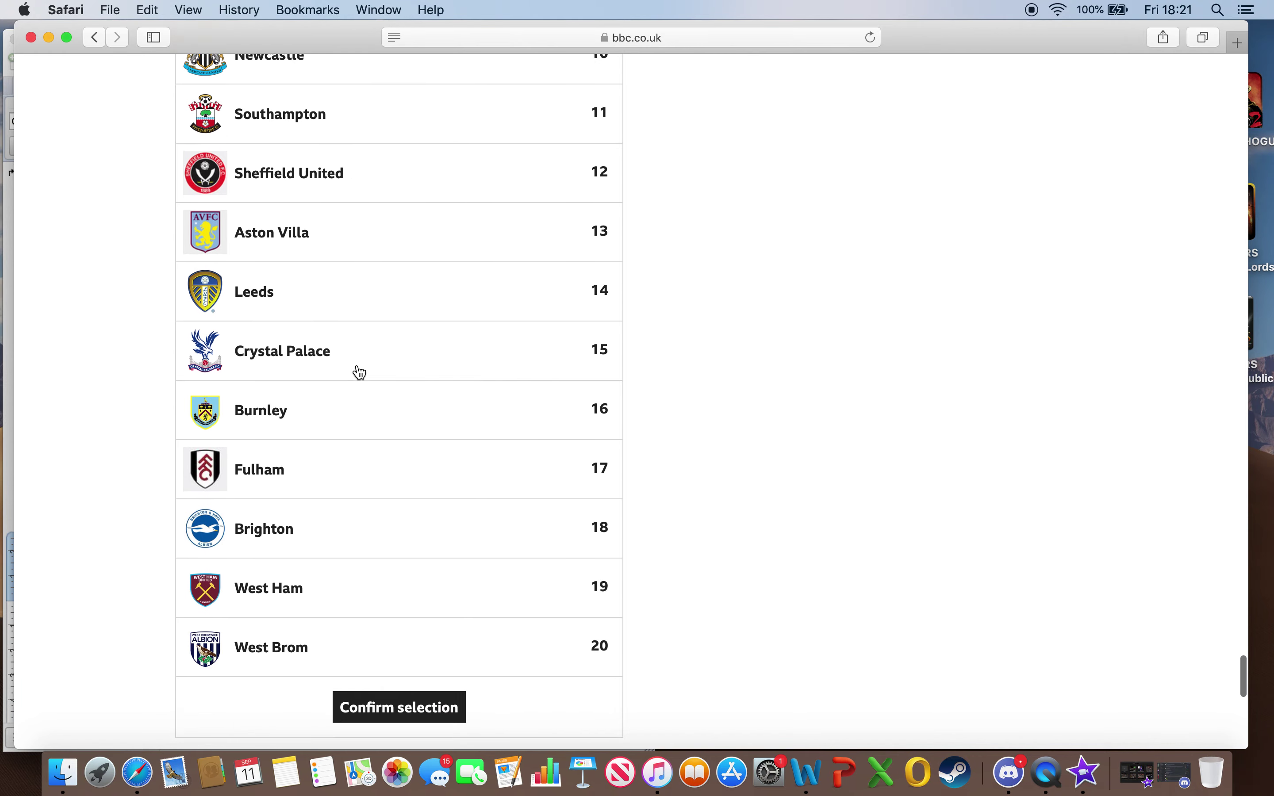
scroll(359, 373, down, 5)
scroll(359, 372, up, 20)
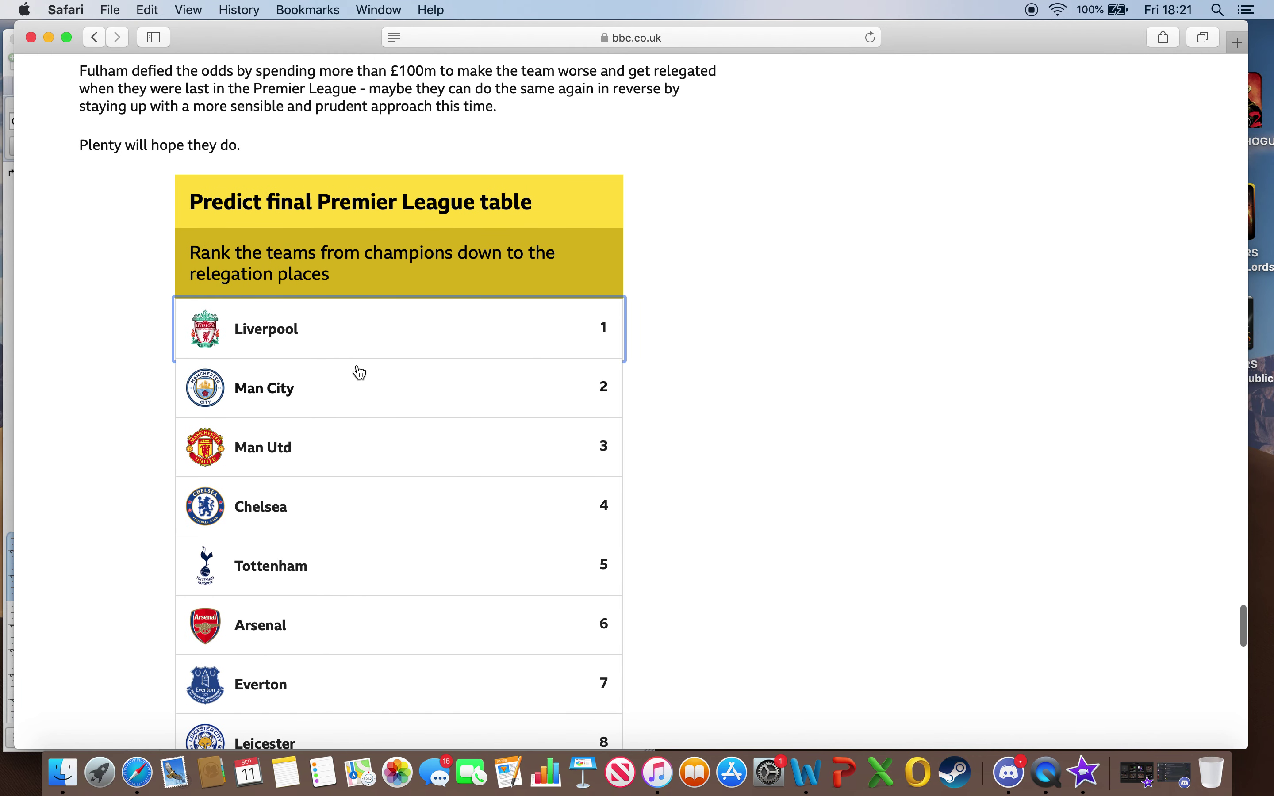
scroll(359, 373, down, 4)
scroll(380, 279, down, 1)
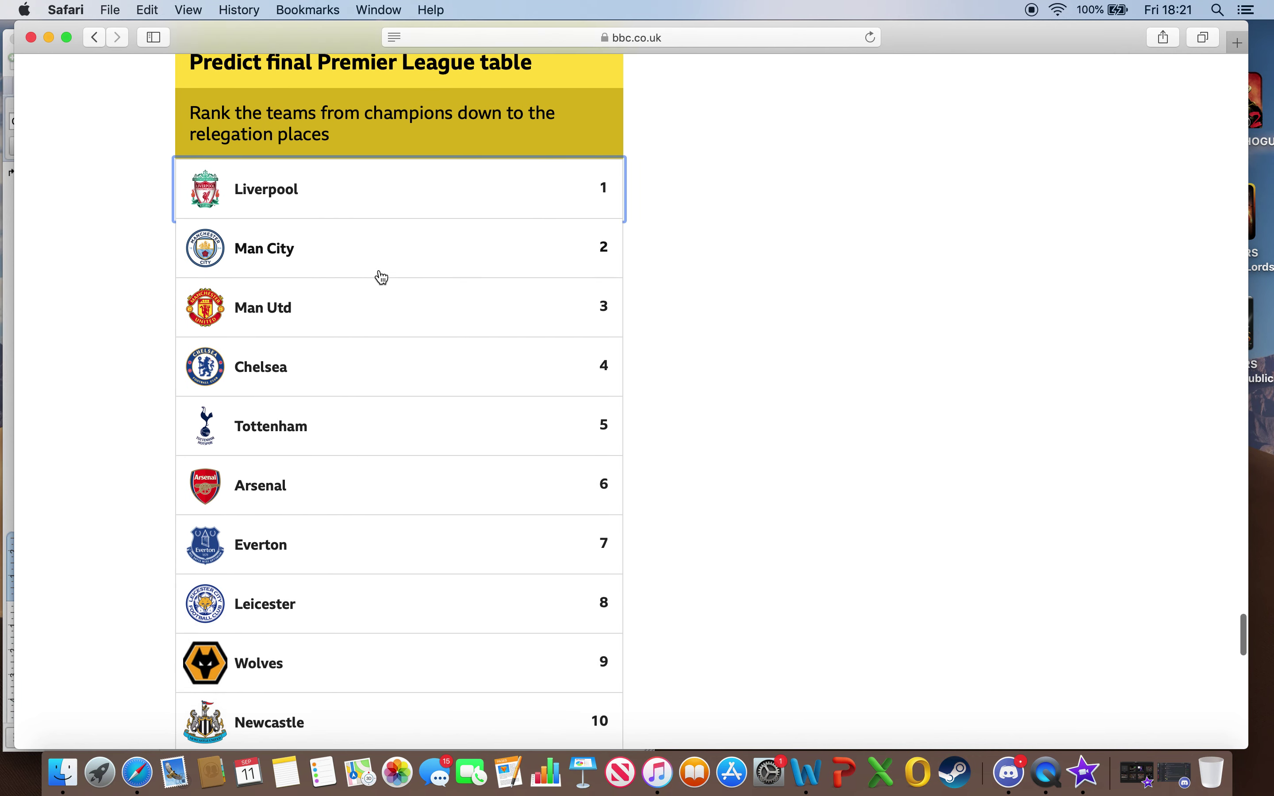
scroll(426, 310, down, 5)
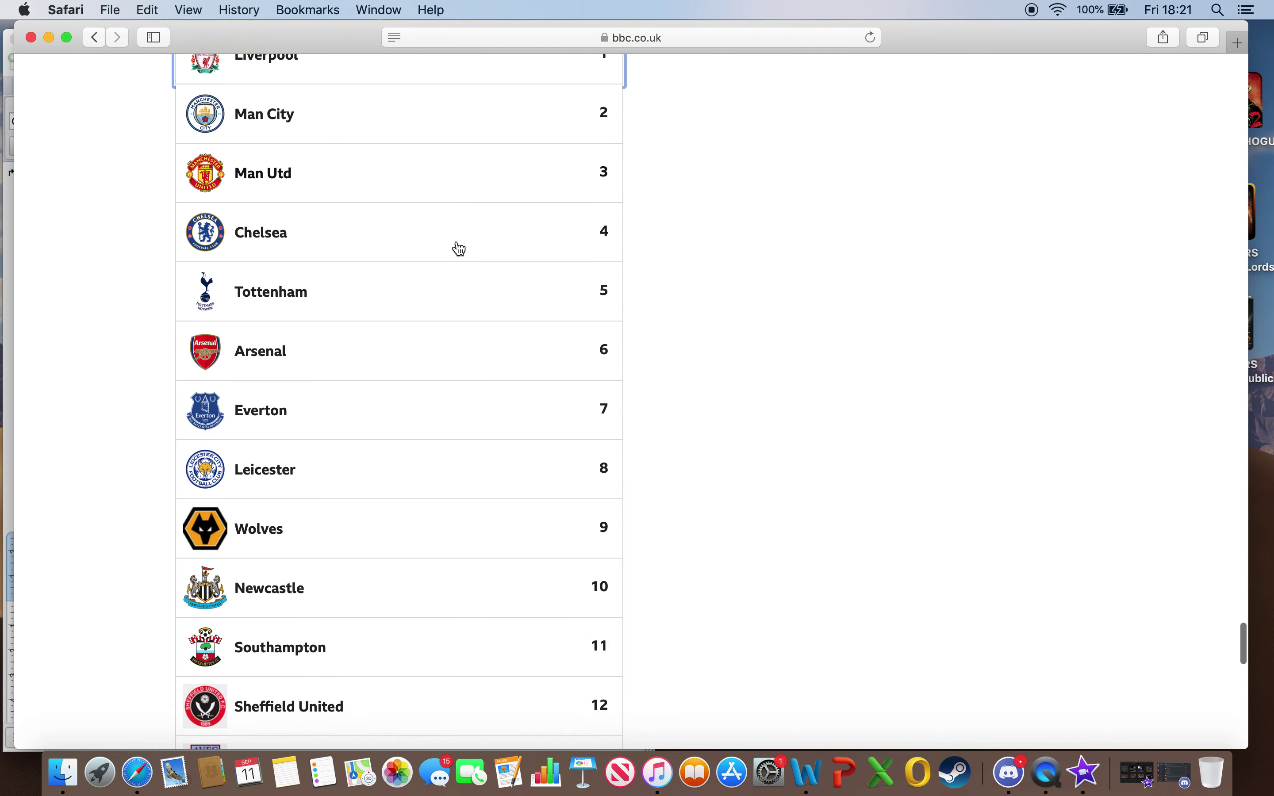
scroll(459, 249, down, 2)
scroll(467, 317, down, 20)
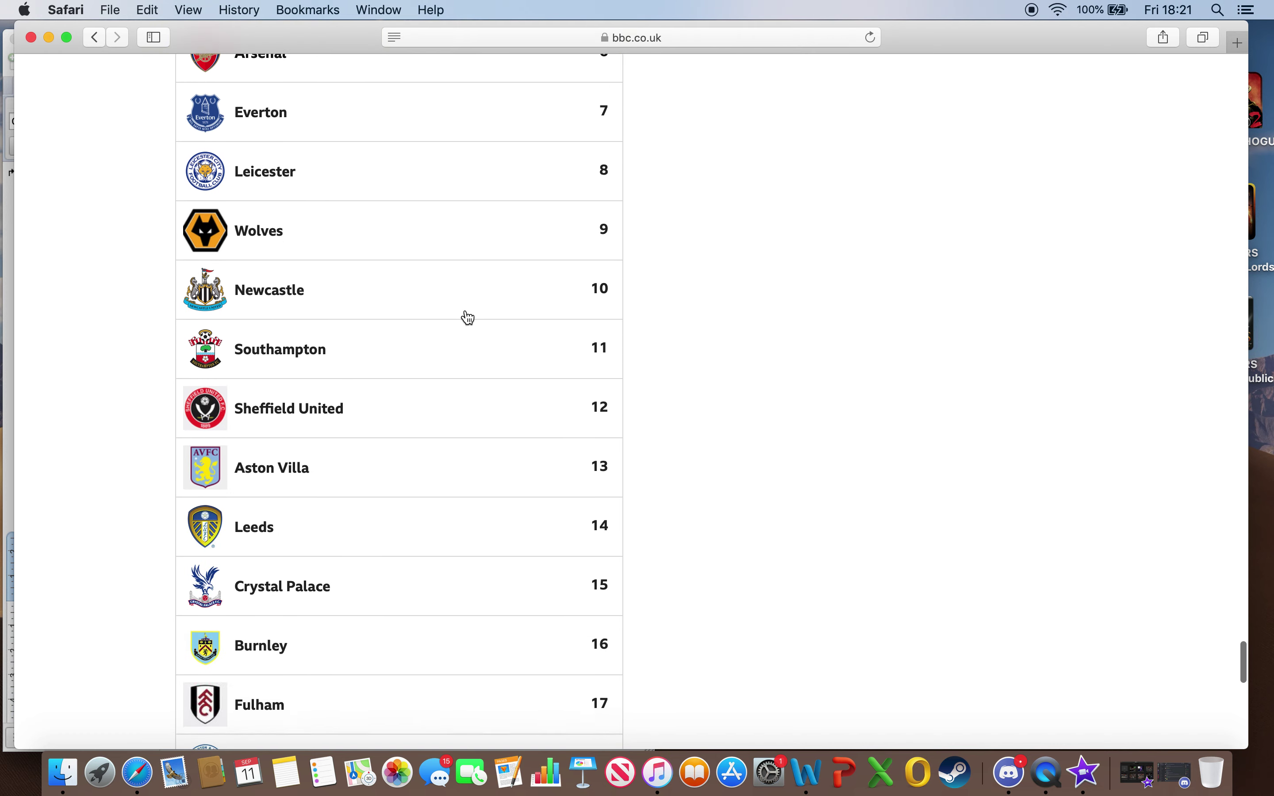
scroll(465, 302, up, 4)
scroll(465, 301, down, 5)
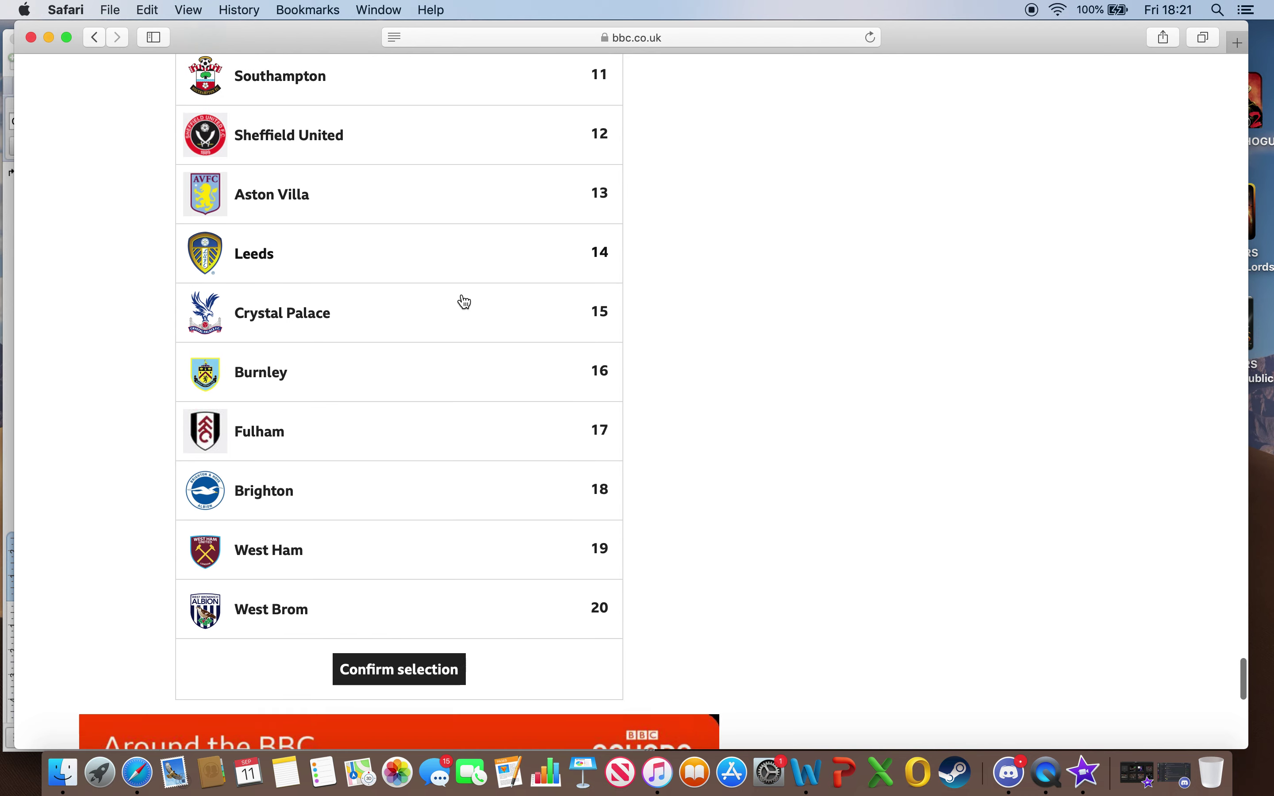
scroll(464, 301, up, 10)
scroll(465, 302, up, 1)
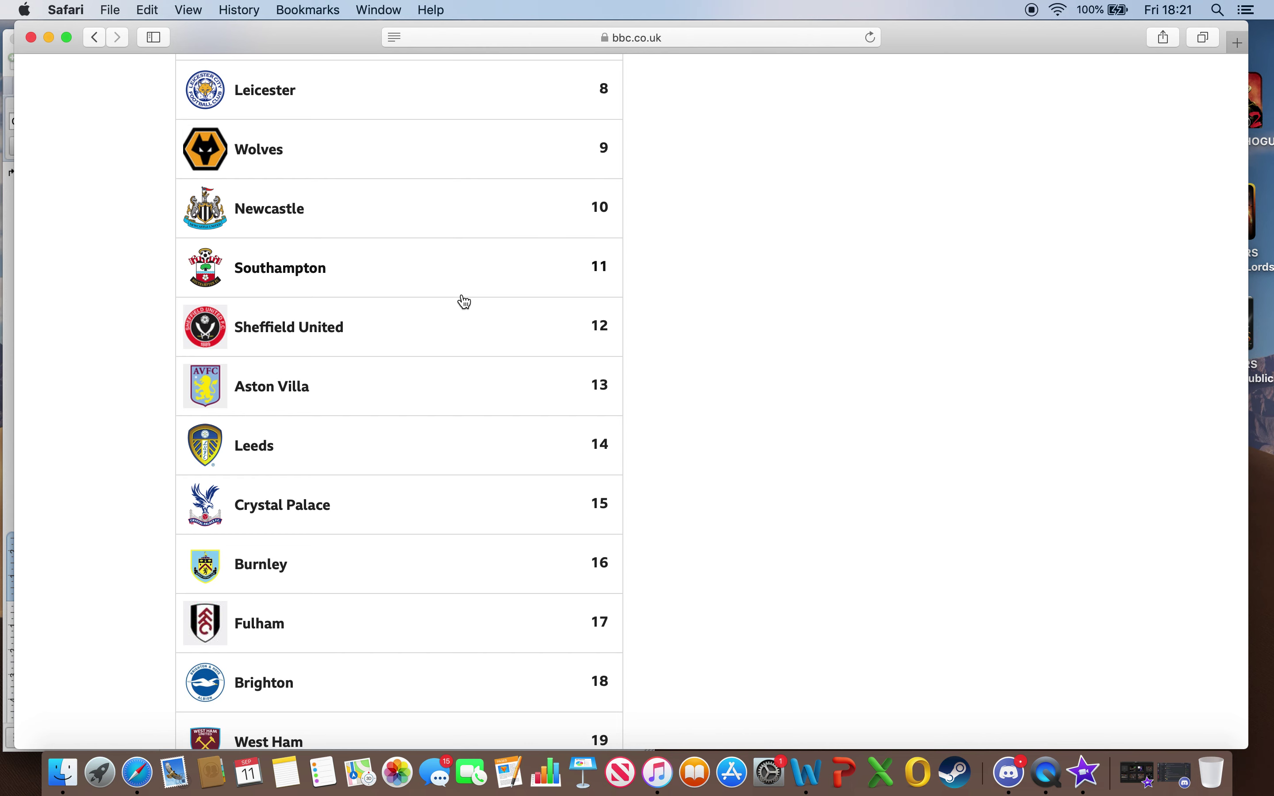
scroll(465, 302, up, 15)
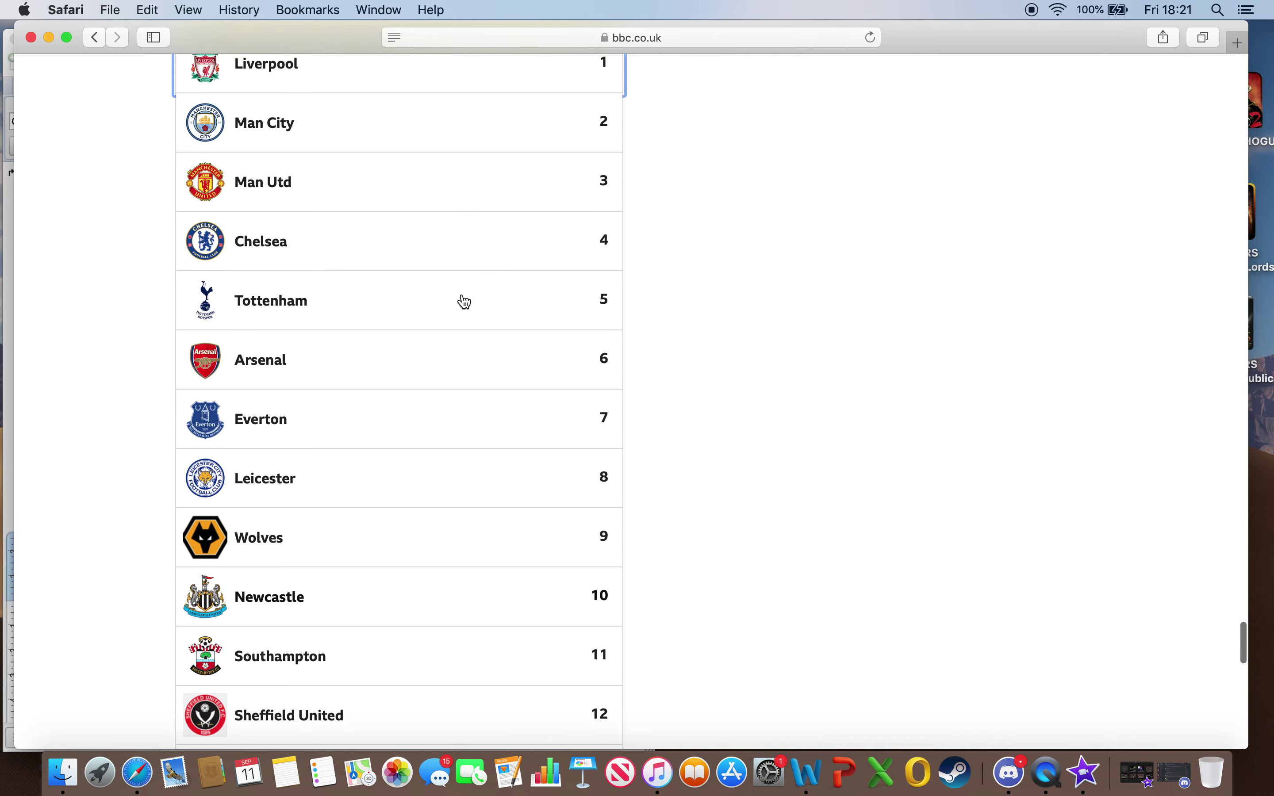
scroll(464, 288, down, 10)
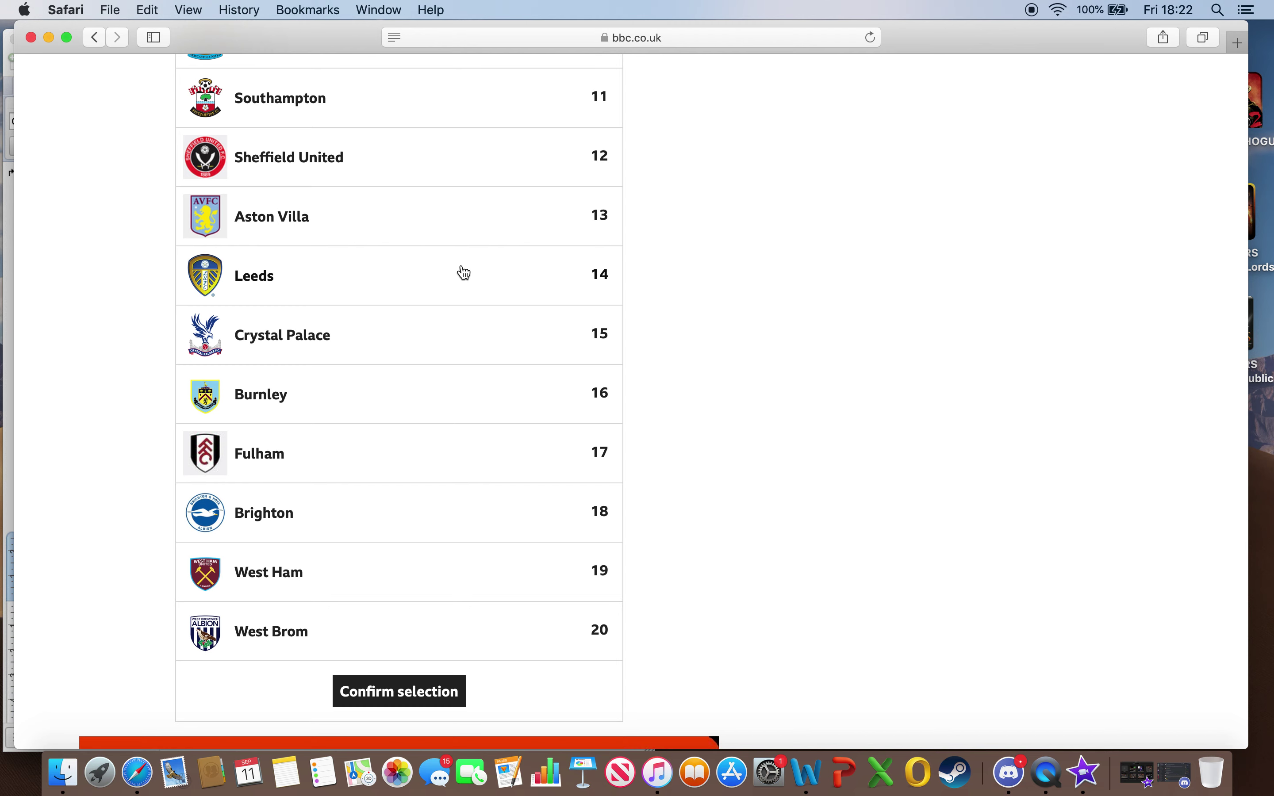
scroll(465, 273, up, 1)
scroll(465, 273, down, 4)
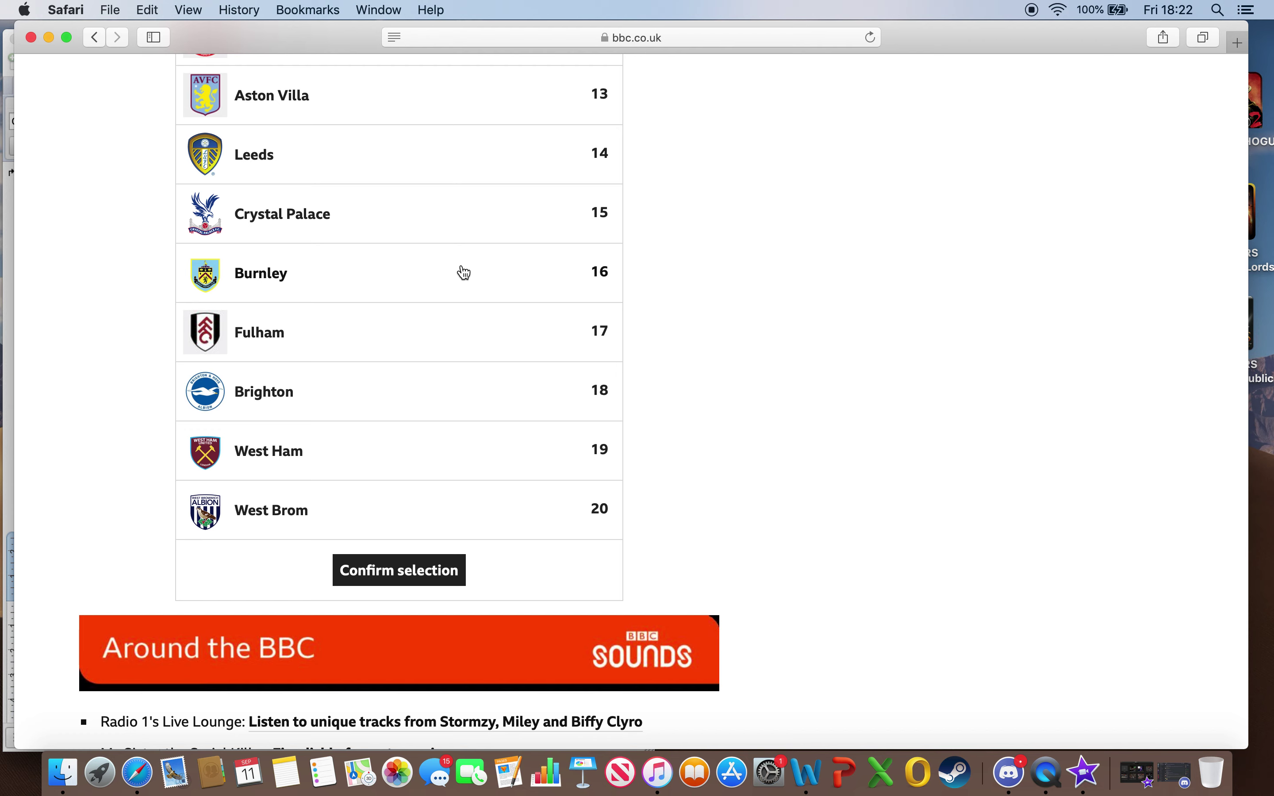
scroll(464, 273, up, 3)
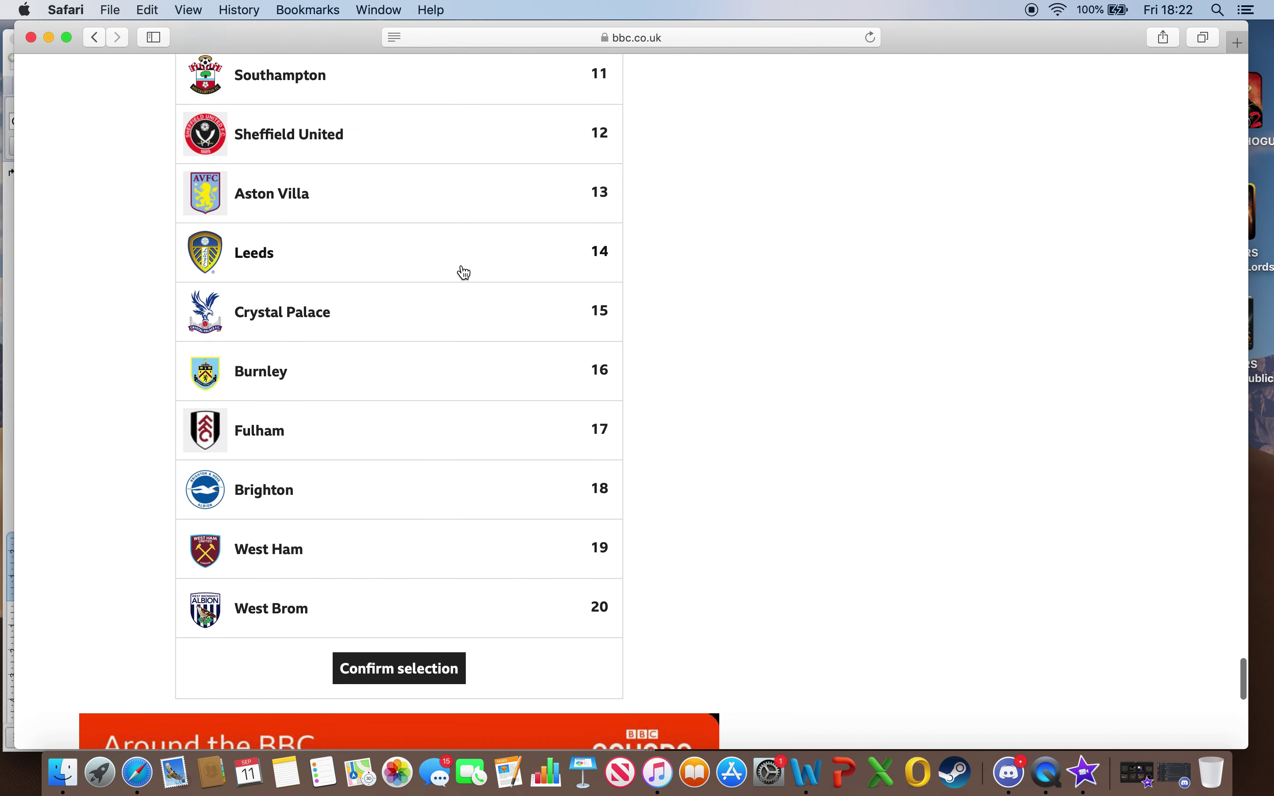
scroll(463, 273, up, 8)
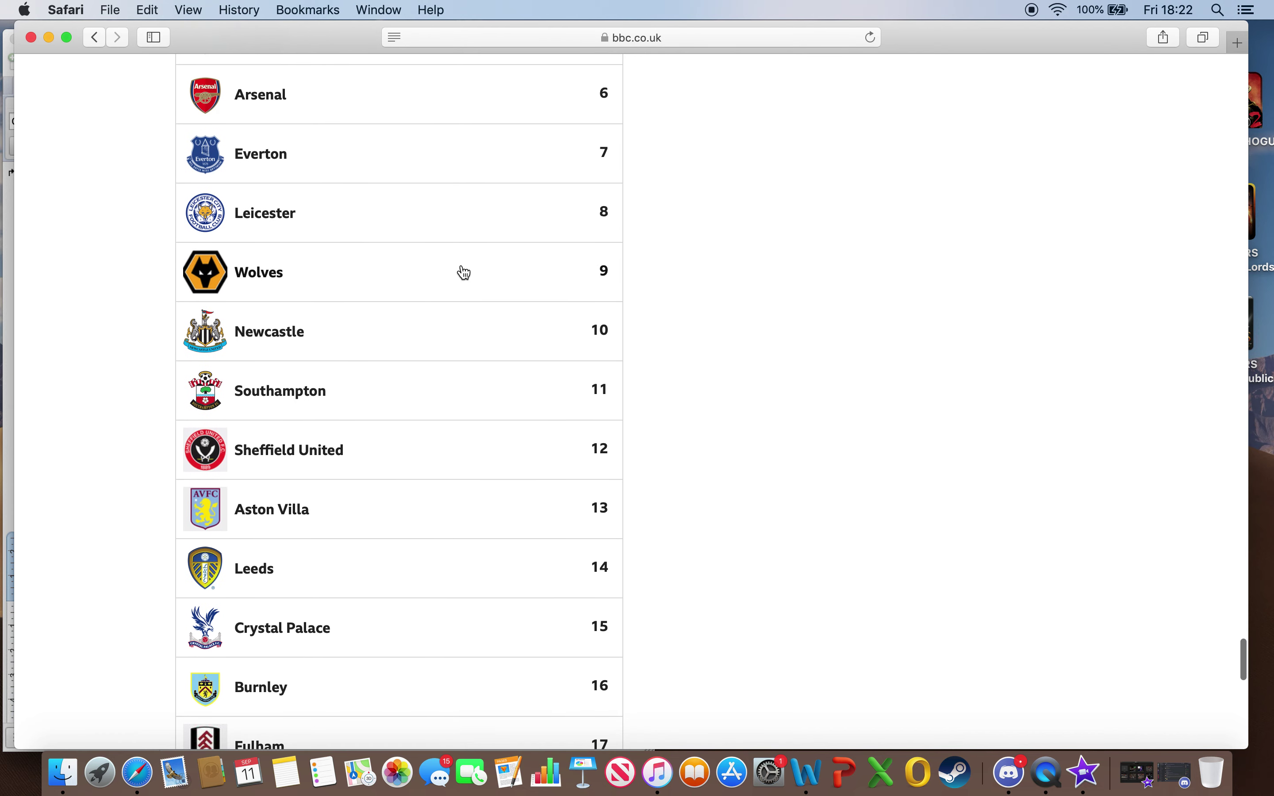
scroll(463, 273, up, 3)
scroll(464, 273, down, 1)
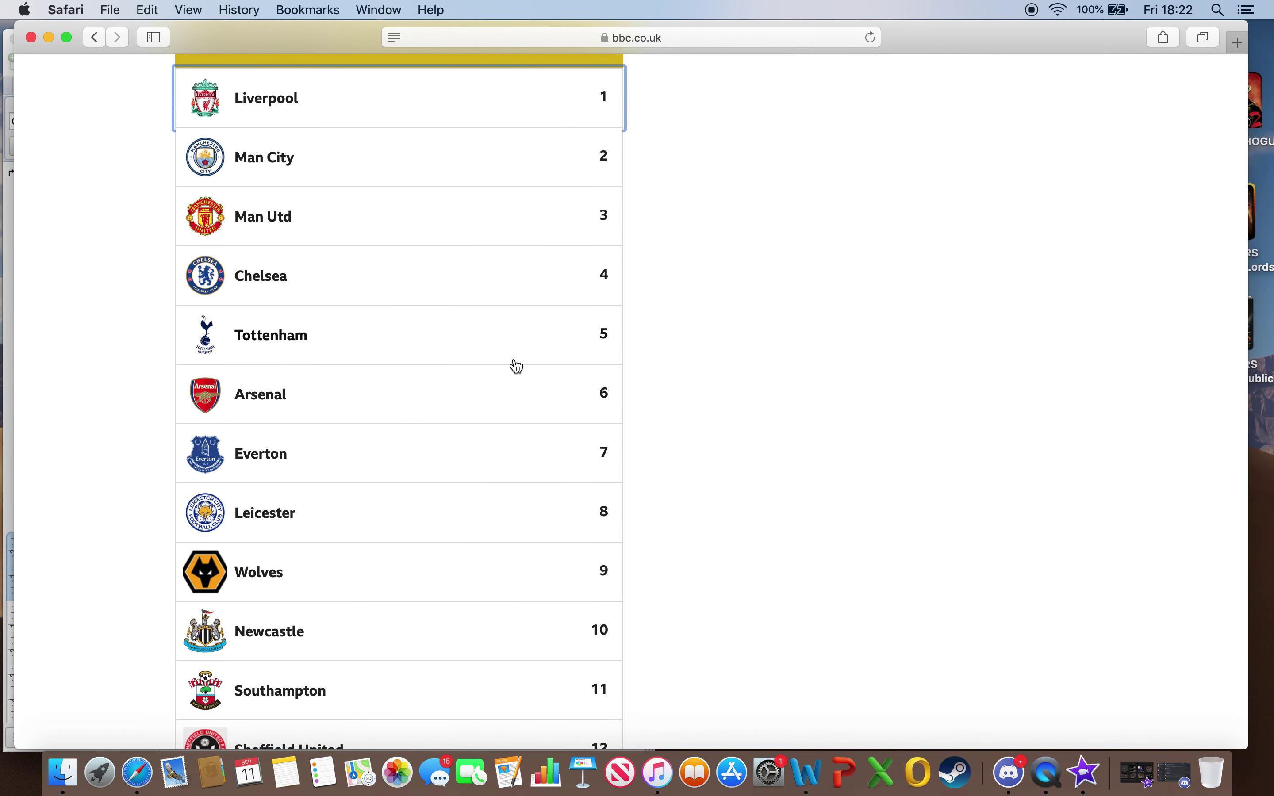
scroll(516, 366, down, 1)
scroll(517, 366, down, 10)
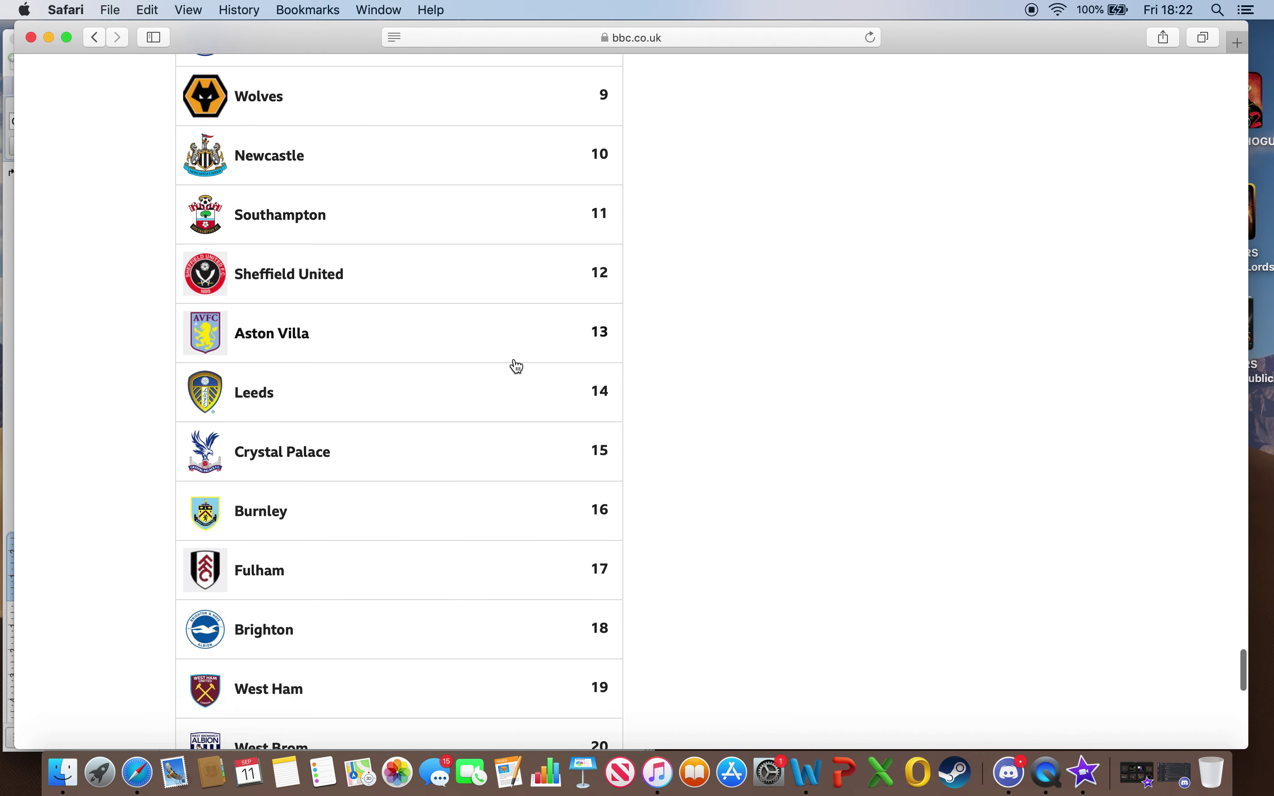
scroll(517, 365, down, 2)
scroll(517, 365, up, 3)
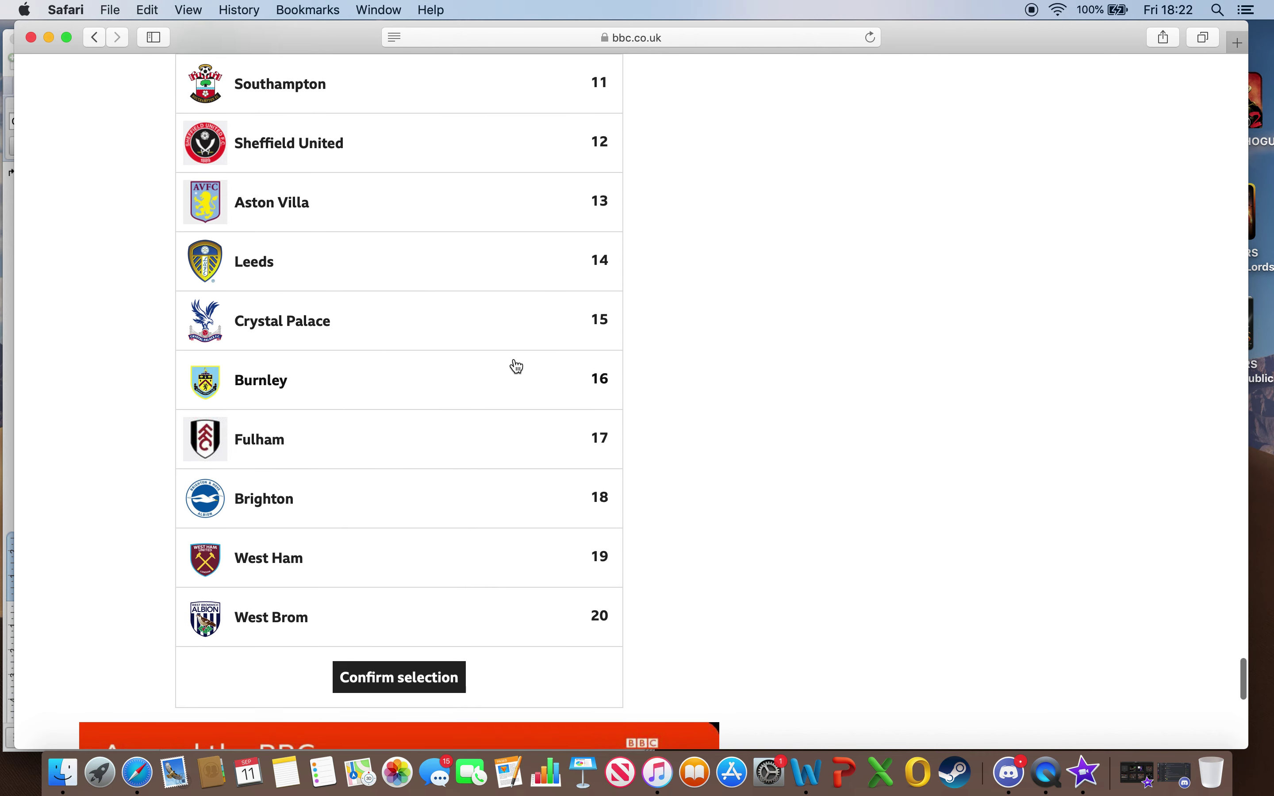
scroll(517, 365, down, 2)
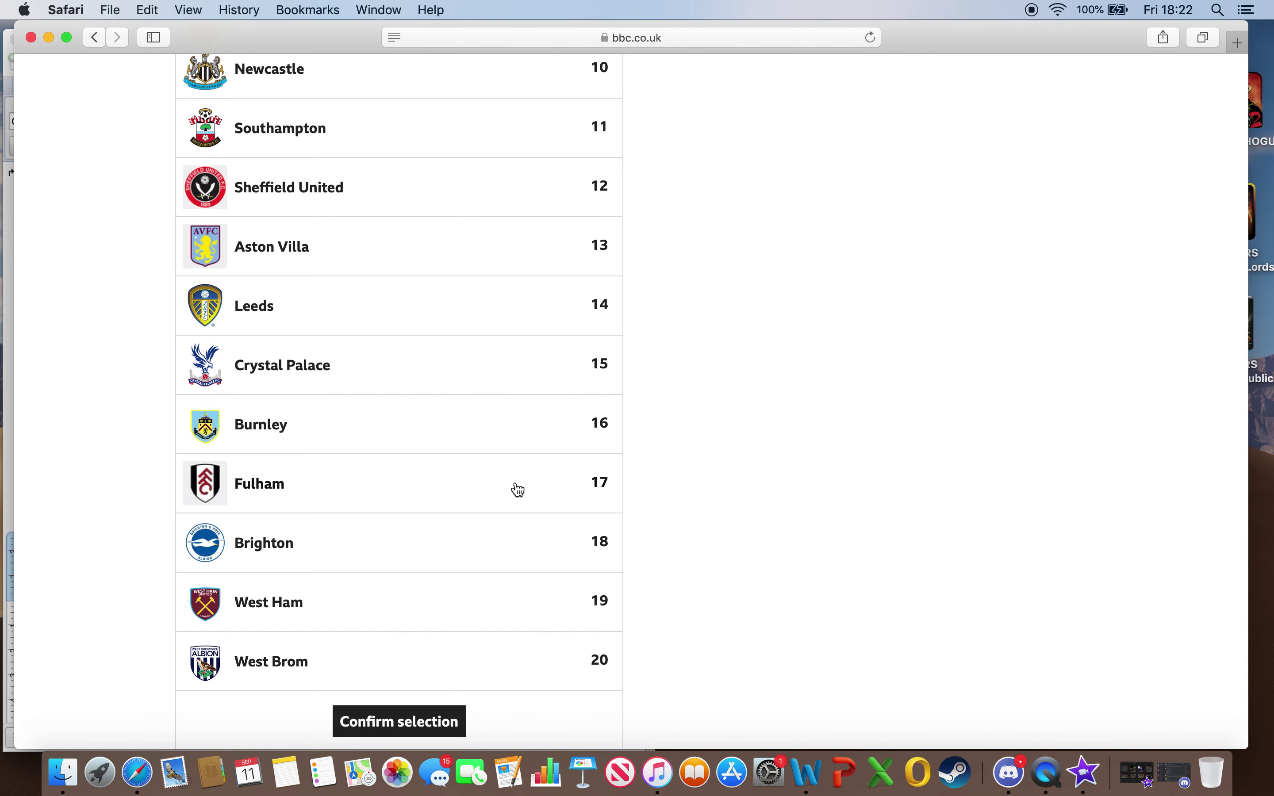
scroll(510, 653, up, 2)
scroll(513, 655, down, 2)
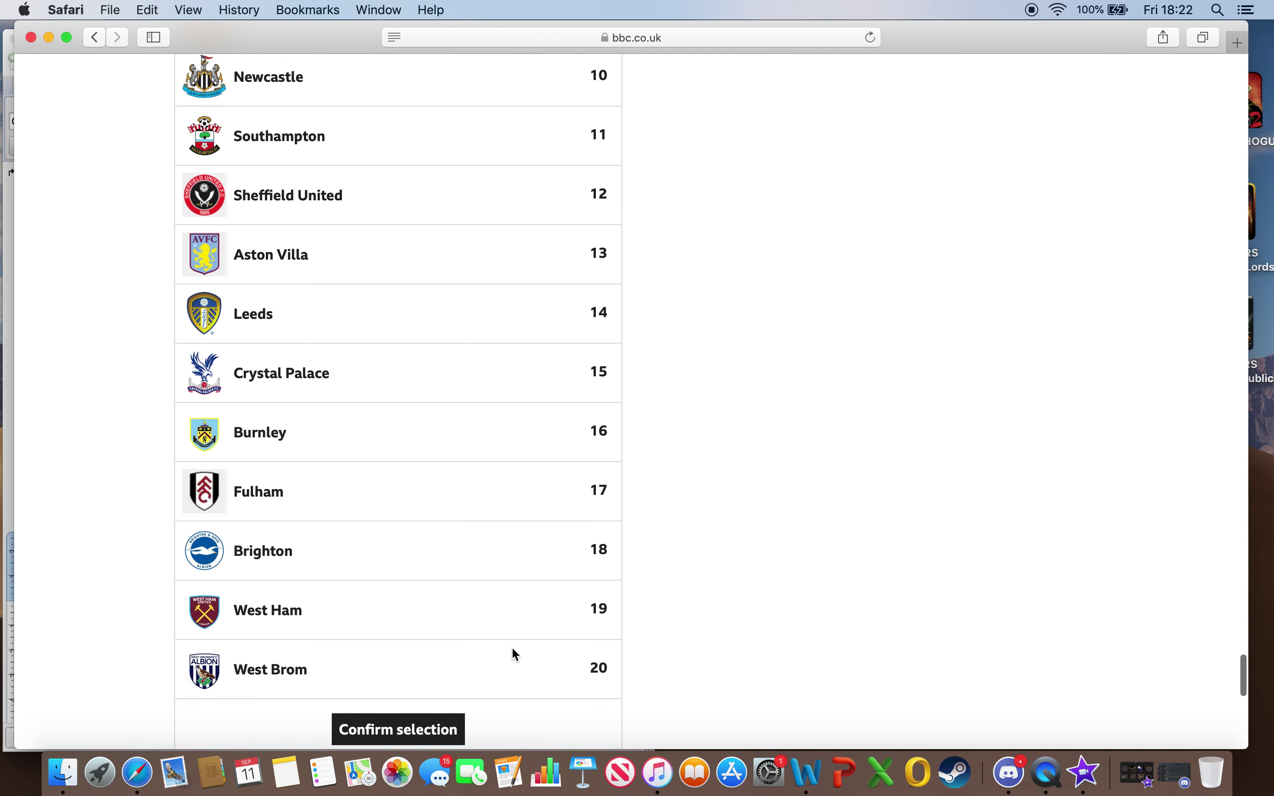
scroll(513, 655, down, 1)
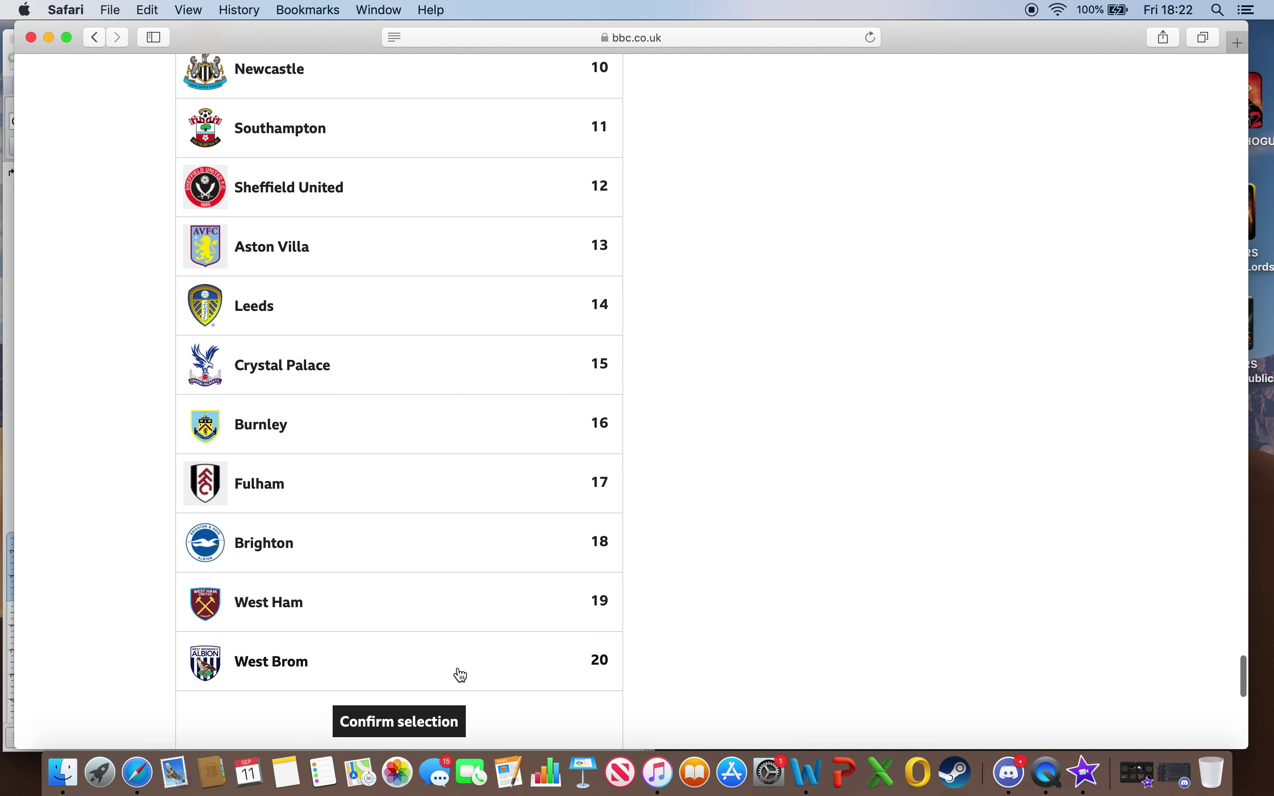
scroll(355, 495, up, 10)
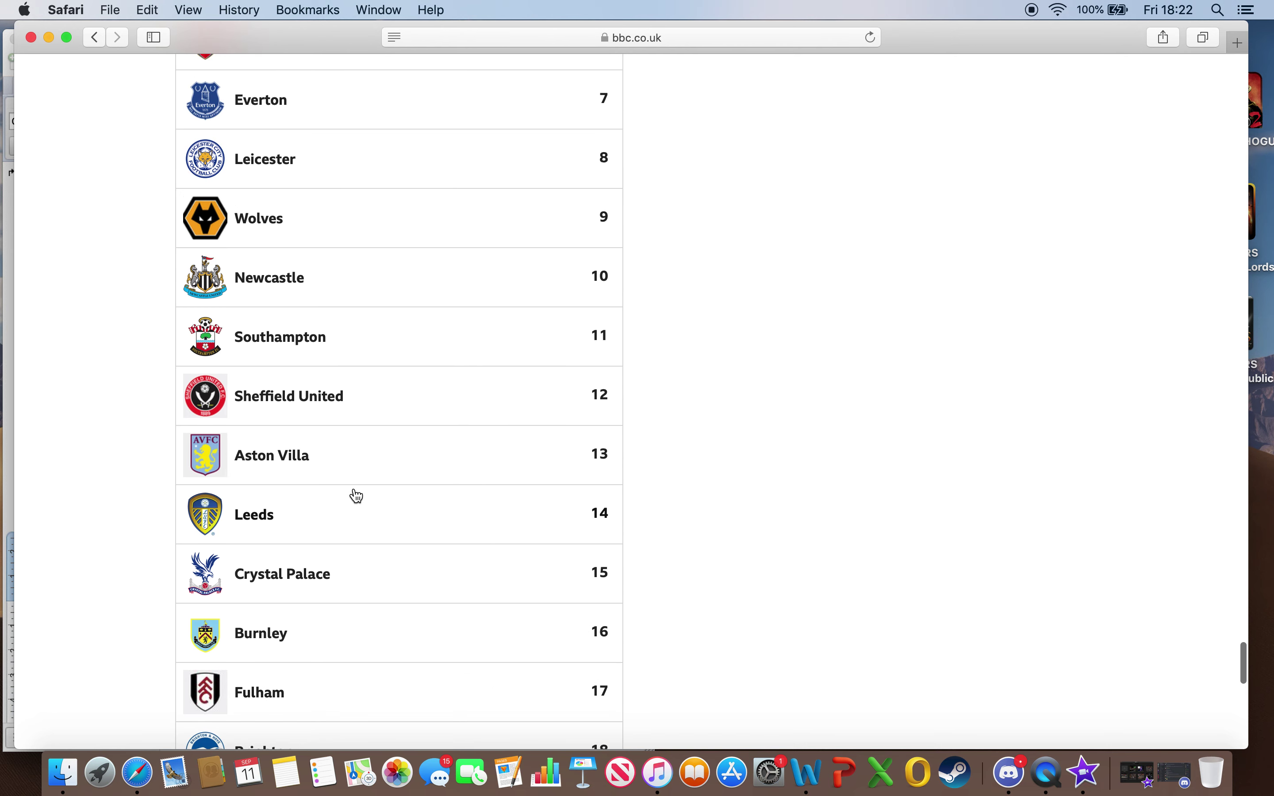
scroll(357, 496, down, 10)
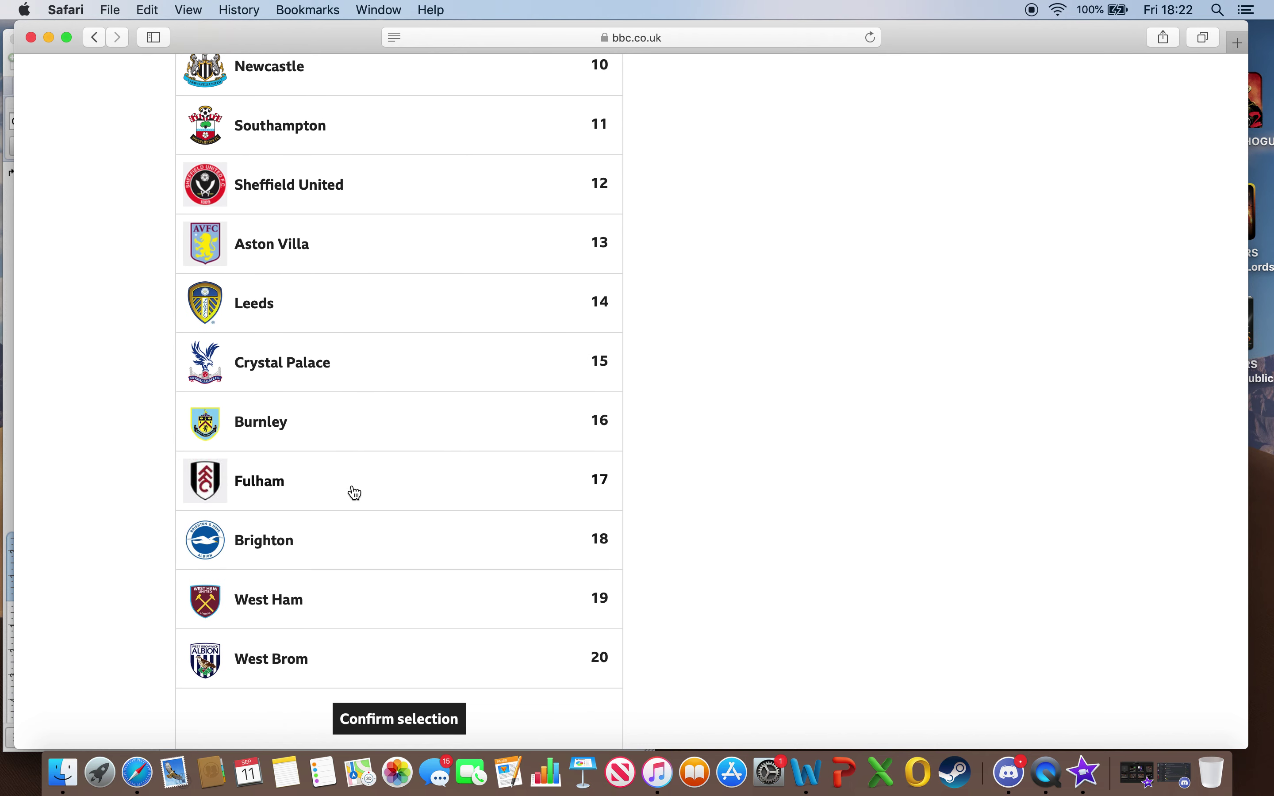
scroll(355, 494, down, 3)
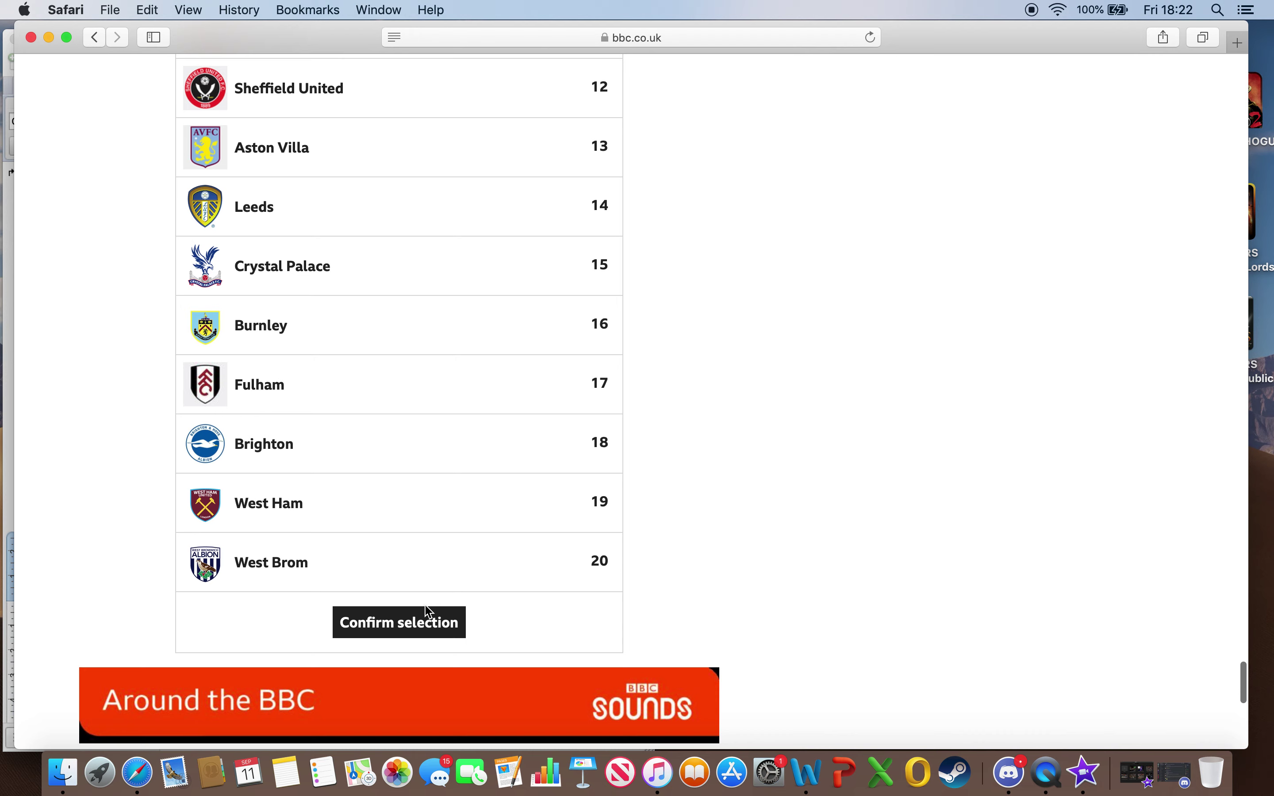